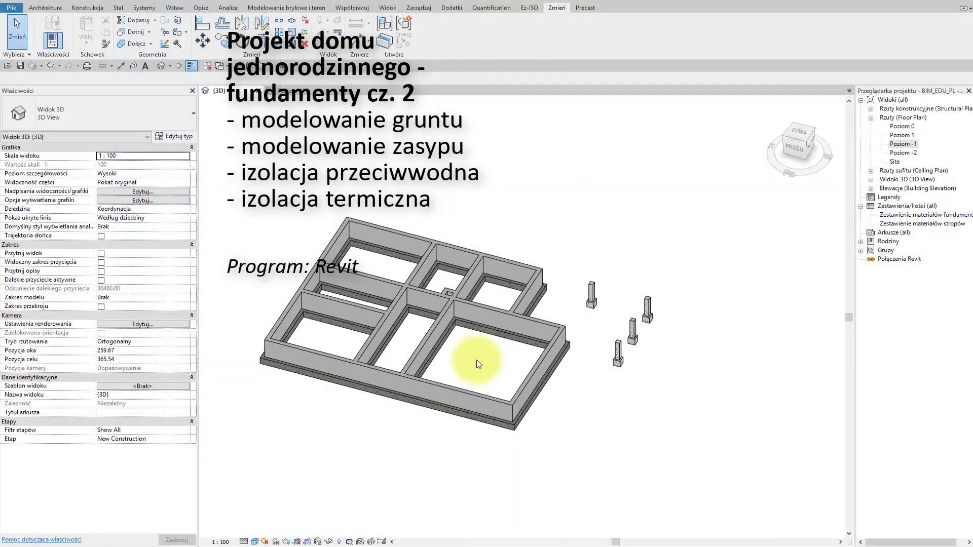
Open the Poziom -1 floor plan showing the basement walls on grids A–F and 1–4.
middle_drag(478, 362, 493, 363)
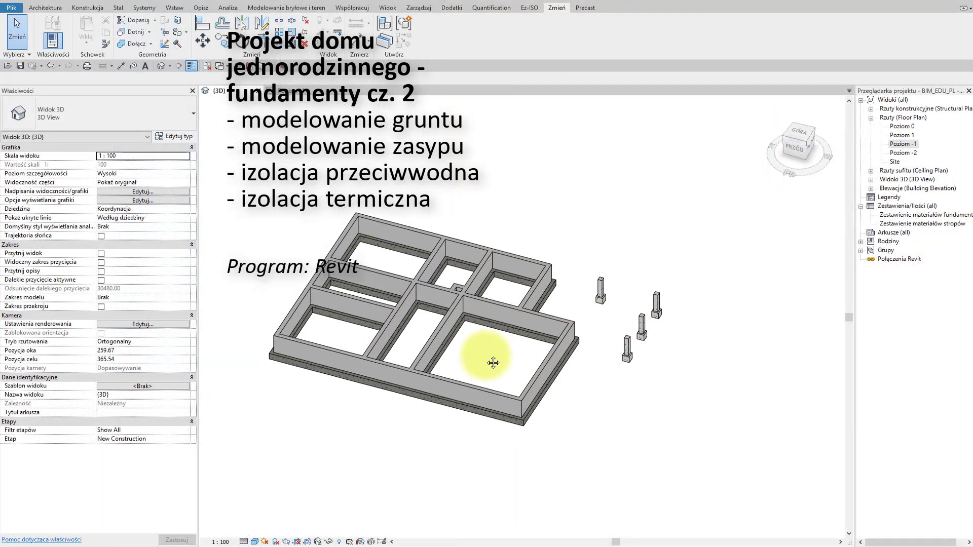
scroll(494, 364, up, 1)
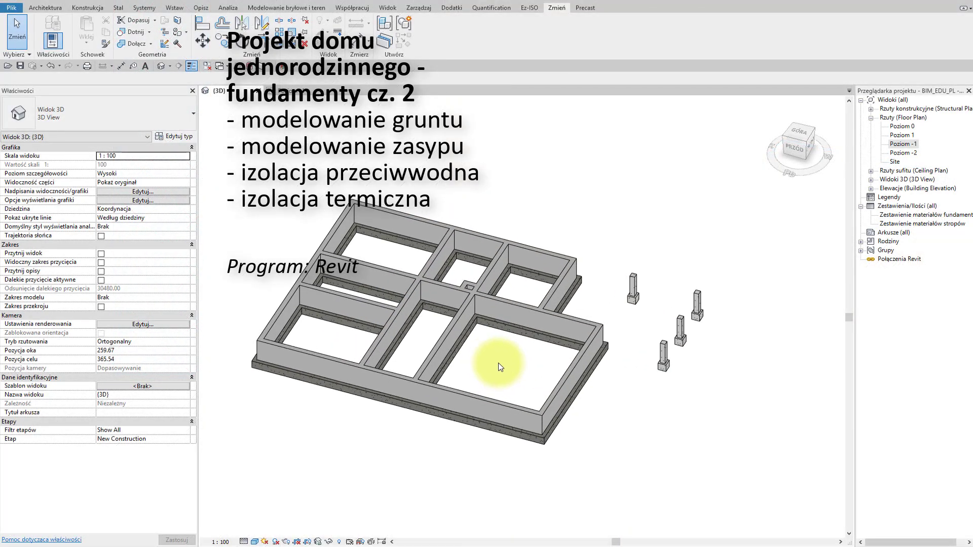
click(294, 92)
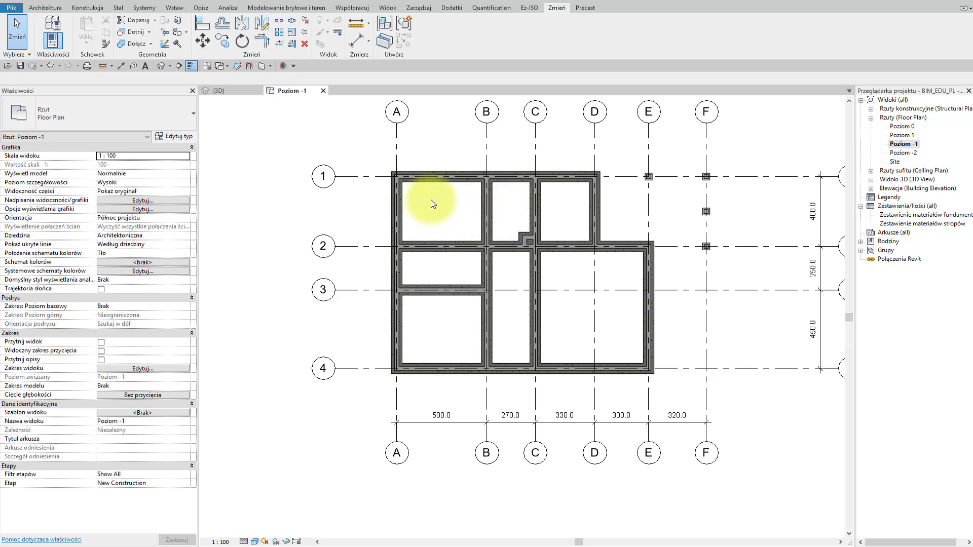
Open the Poziom 0 floor plan, which shows only the empty A–F and 1–4 grid.
scroll(435, 208, up, 1)
scroll(448, 225, up, 1)
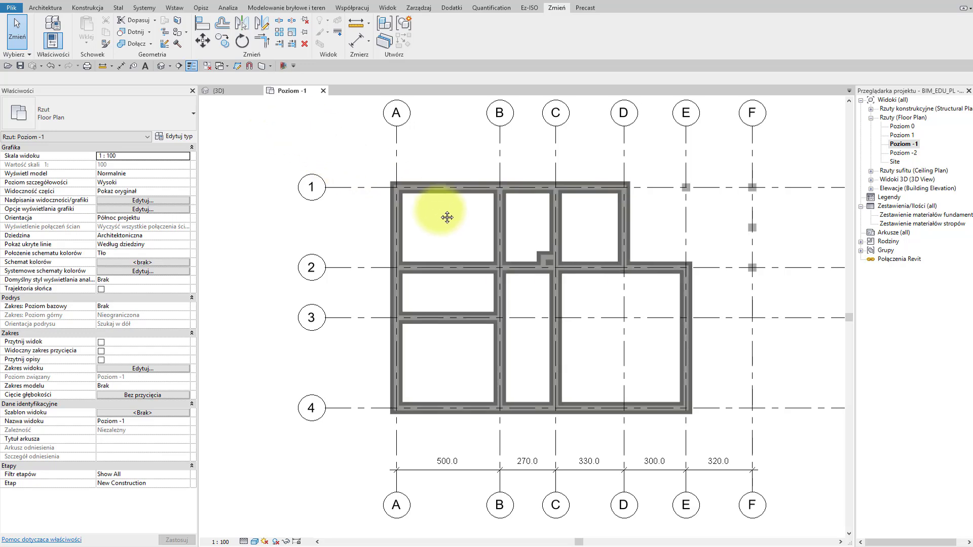
middle_drag(458, 220, 447, 217)
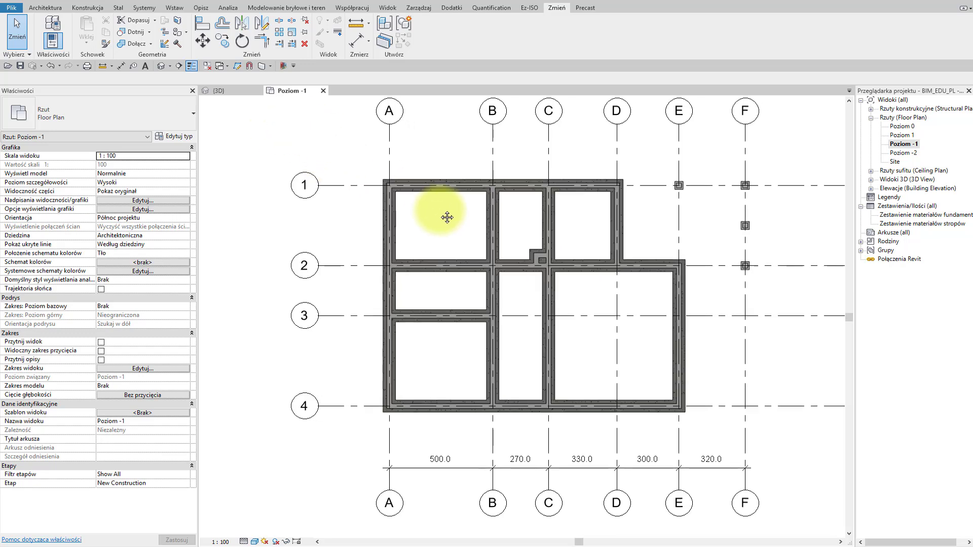
double_click(901, 128)
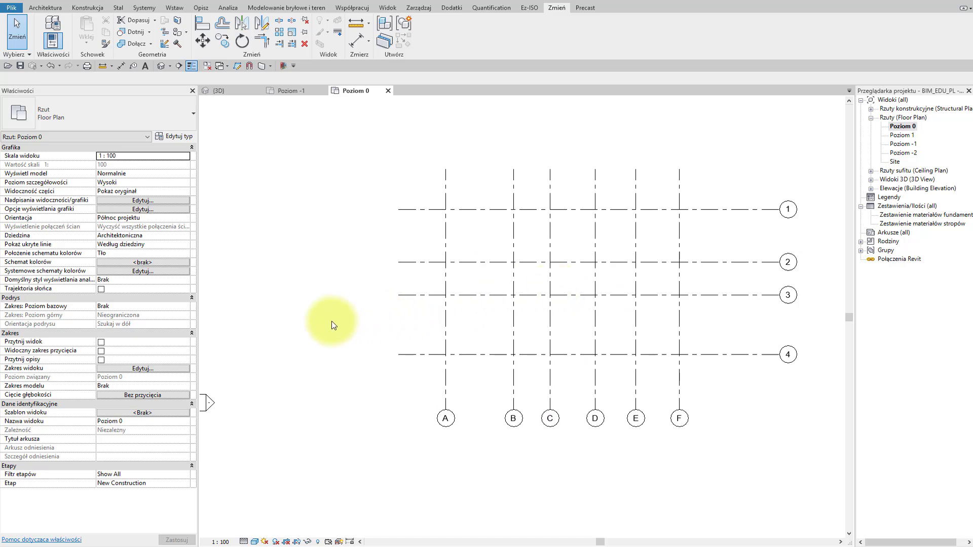
Set the view underlay range from Poziom -2 to Poziom 0 so the foundation walls show faintly.
click(188, 307)
click(152, 322)
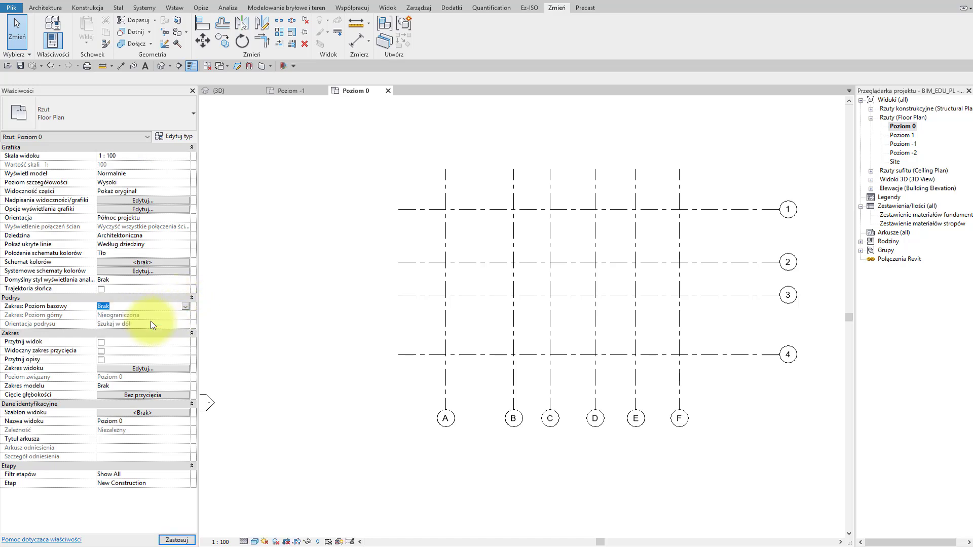
click(186, 315)
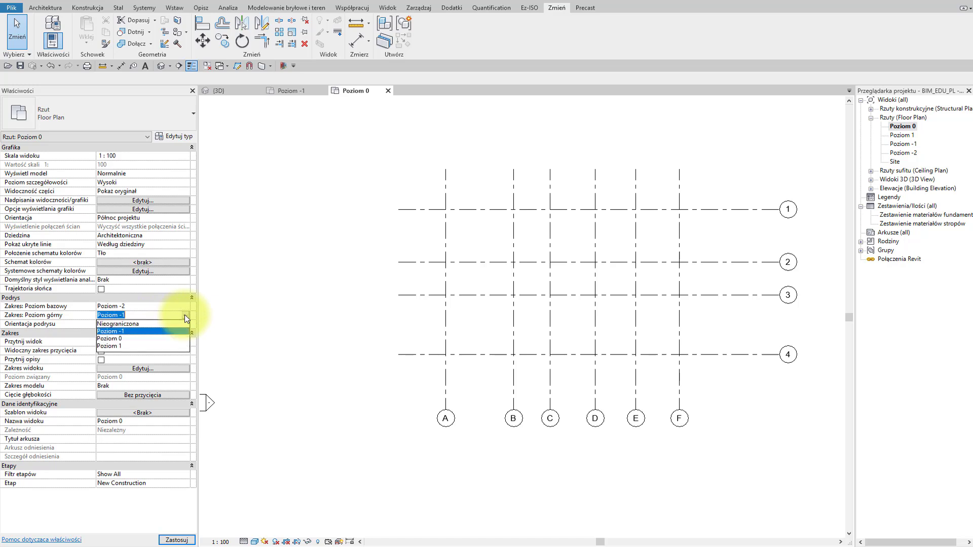
click(147, 339)
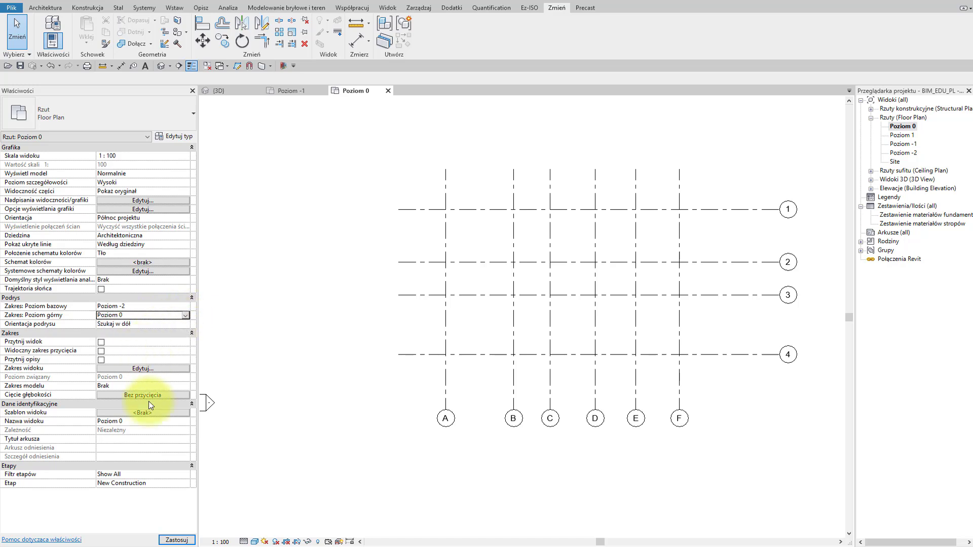
click(177, 540)
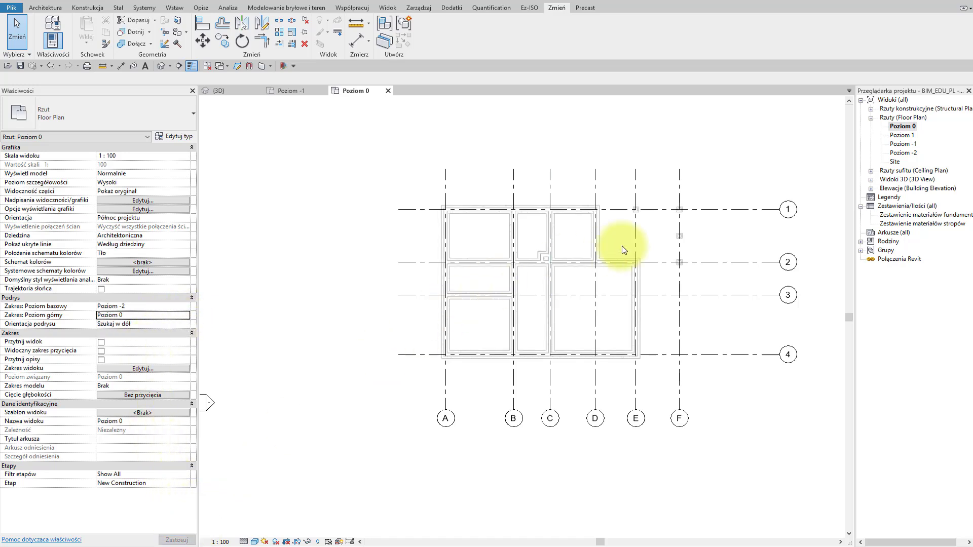
scroll(593, 218, up, 2)
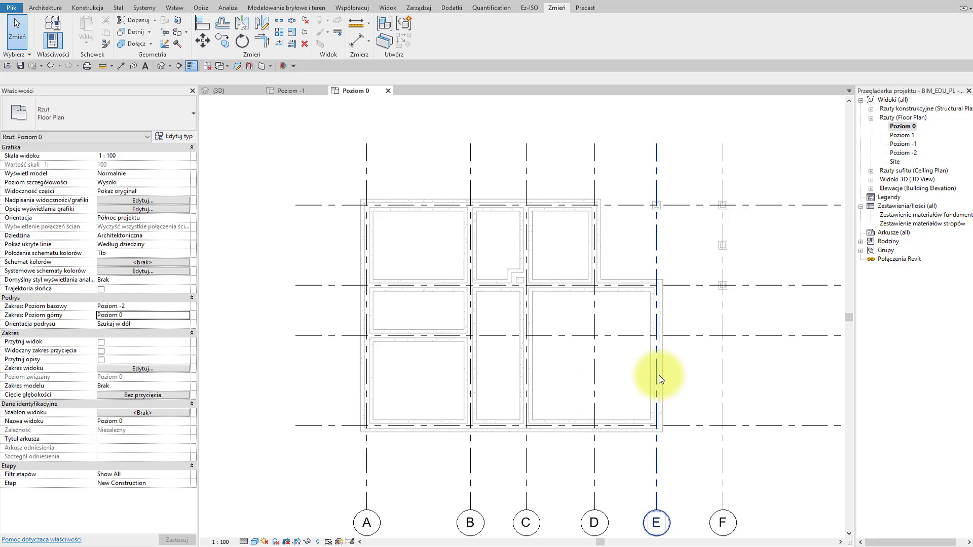
key(Tab)
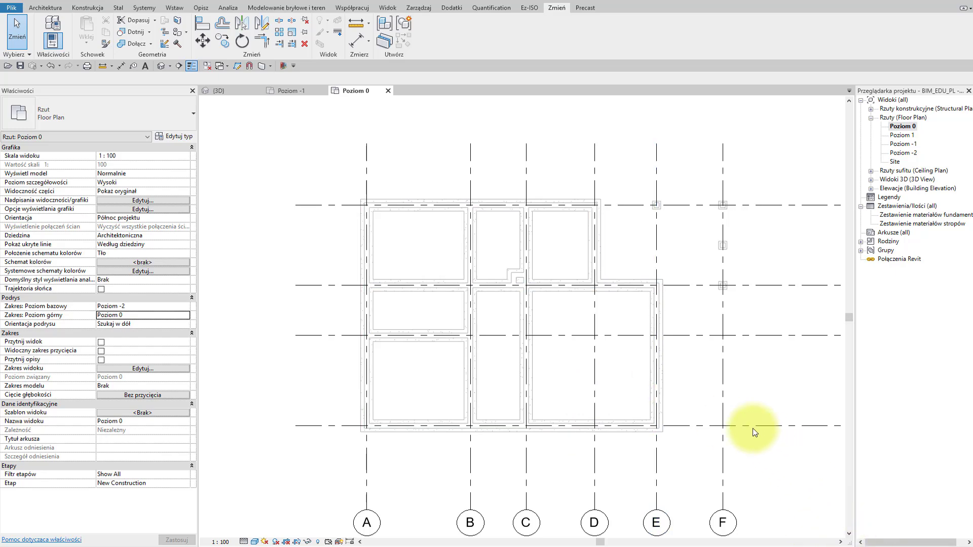
middle_drag(448, 283, 460, 289)
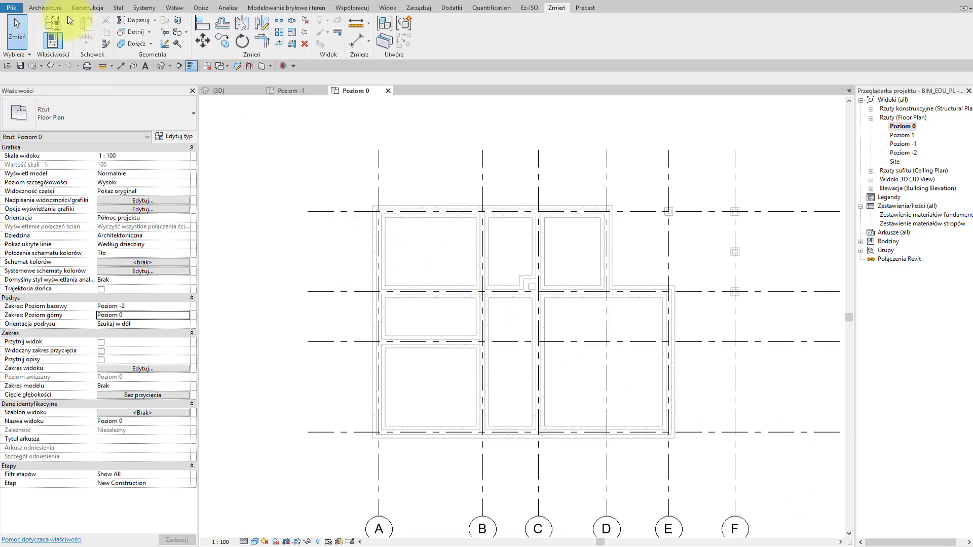
Start a new Ziemia-type floor sketch on Poziom 0 using rectangular boundaries.
click(48, 8)
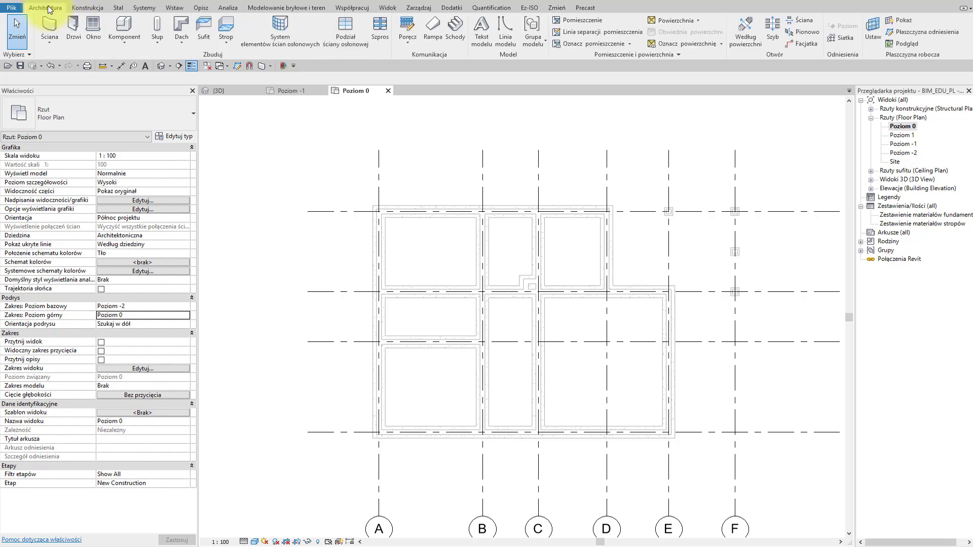
click(222, 26)
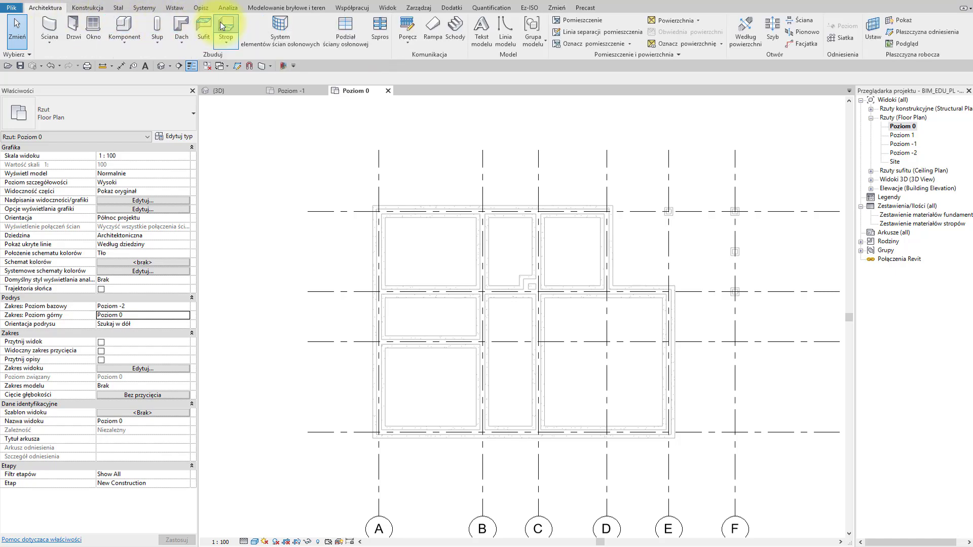
middle_drag(411, 156, 387, 152)
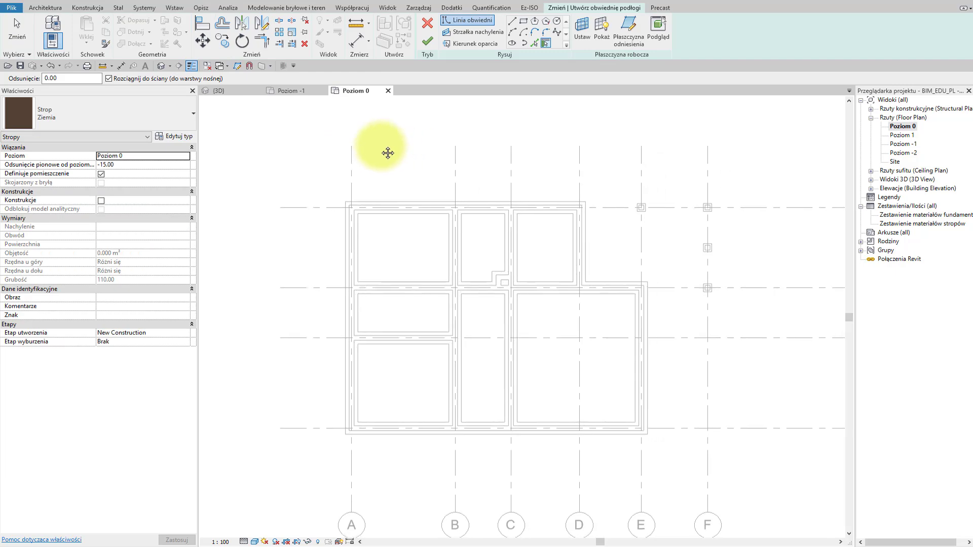
click(134, 111)
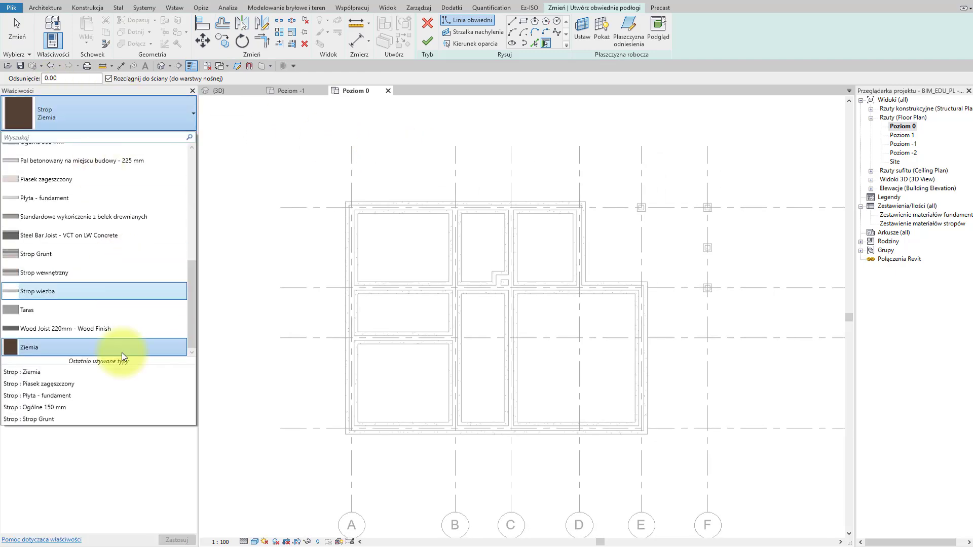
click(144, 121)
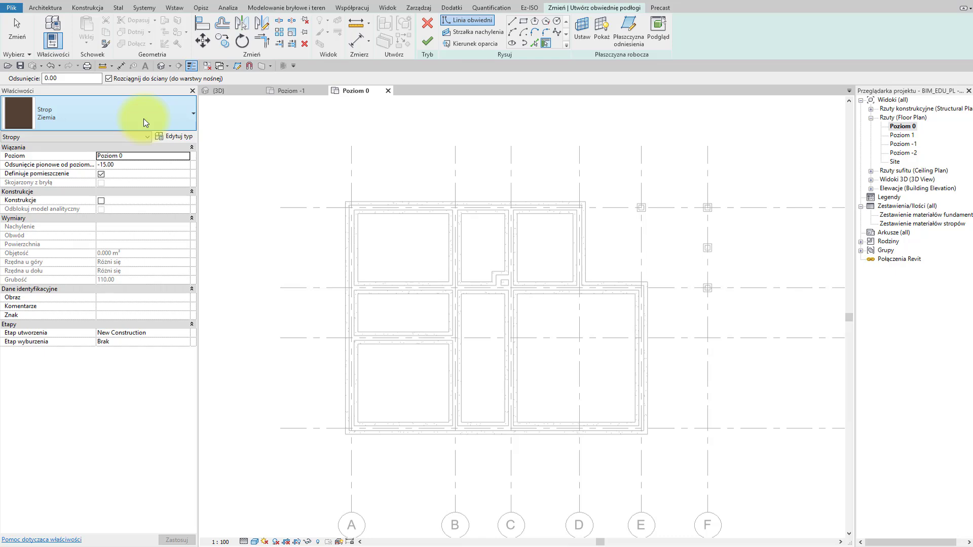
click(145, 116)
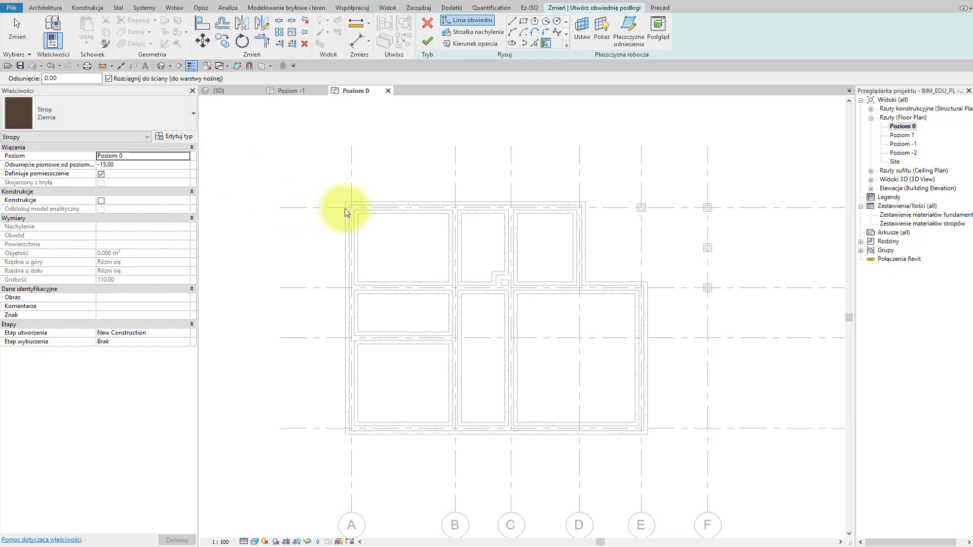
scroll(345, 180, up, 1)
scroll(354, 211, up, 1)
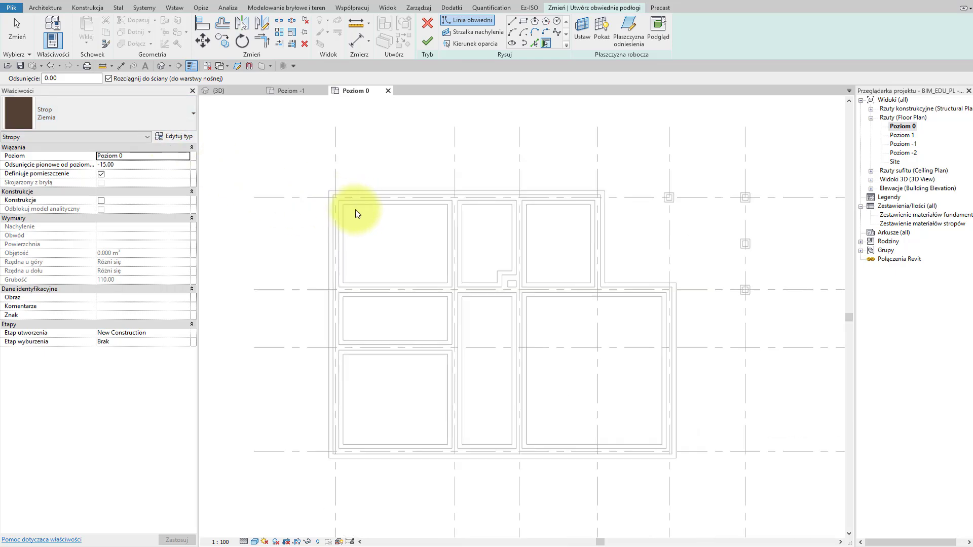
scroll(360, 214, up, 1)
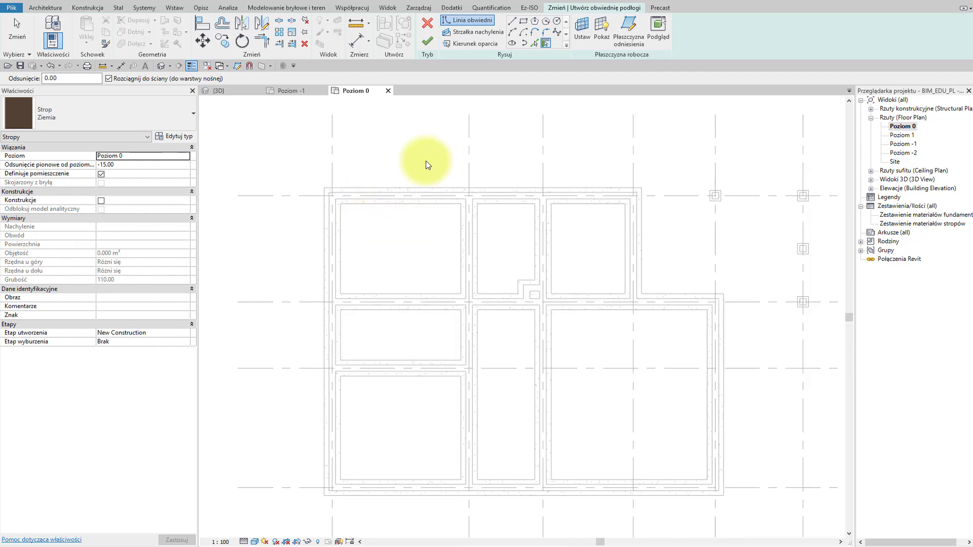
click(523, 21)
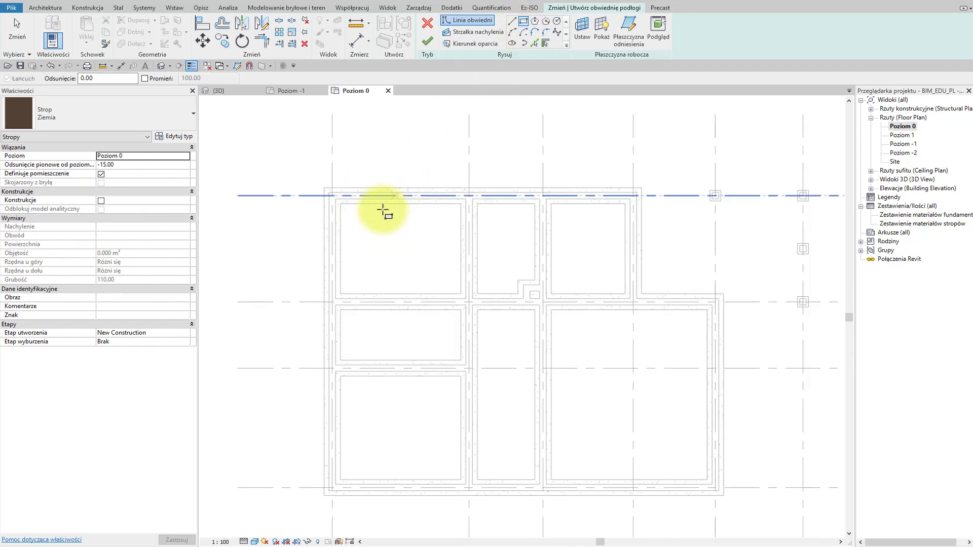
Draw a boundary rectangle inside the bay and set its left edge 58 from the wall face.
click(349, 218)
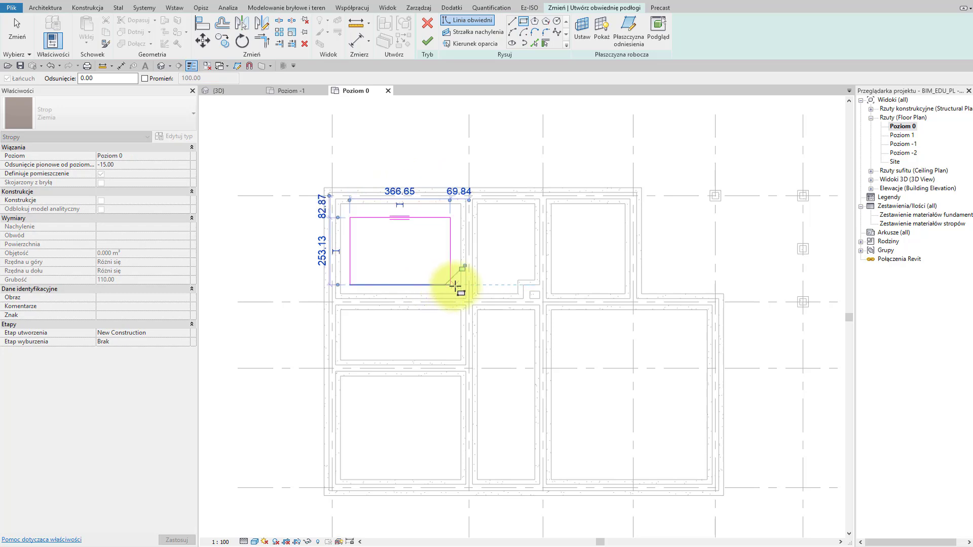
click(450, 284)
key(Escape)
key(Escape)
click(350, 238)
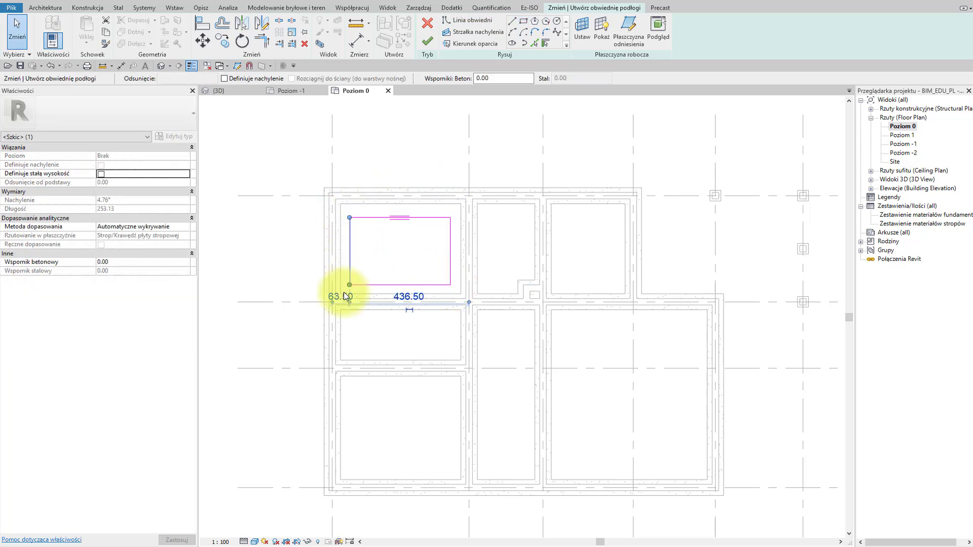
scroll(342, 296, up, 2)
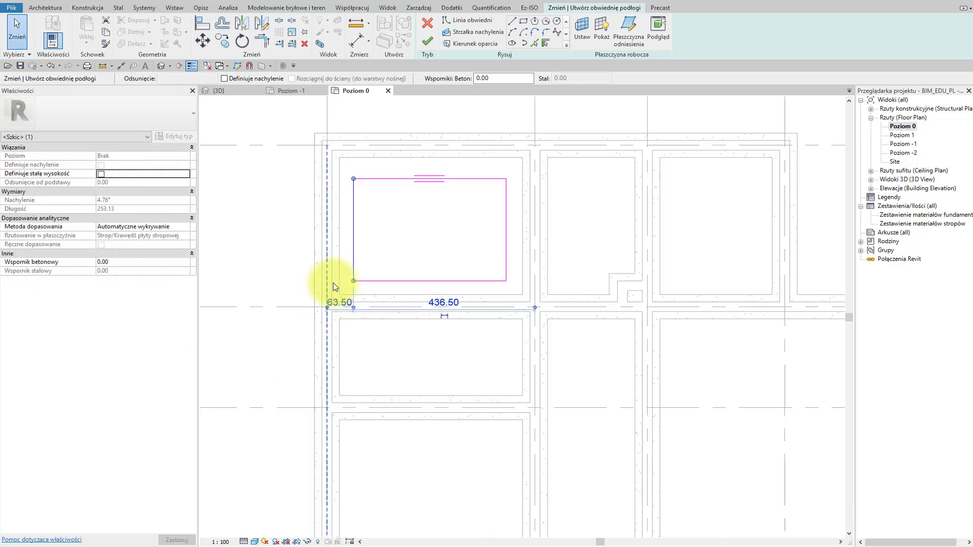
click(333, 286)
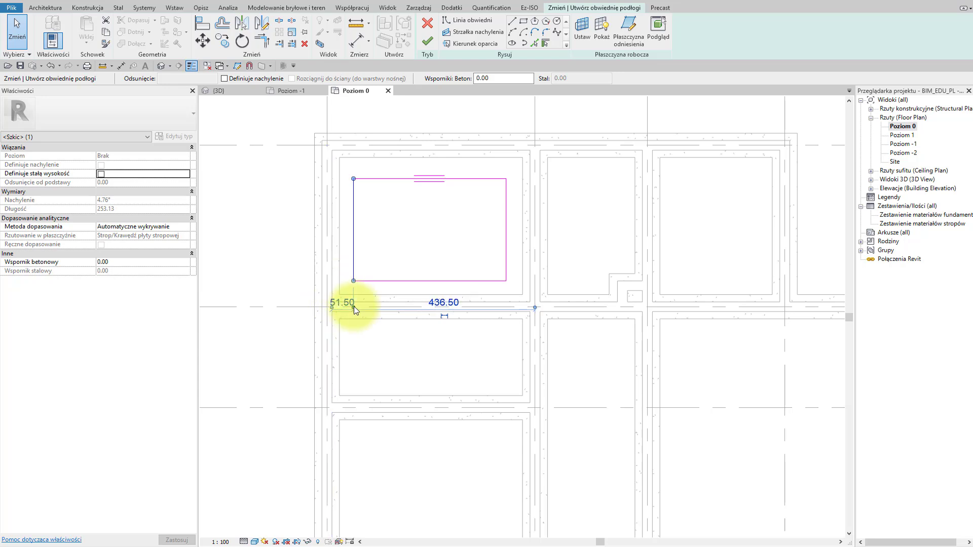
click(347, 308)
text(58)
key(Return)
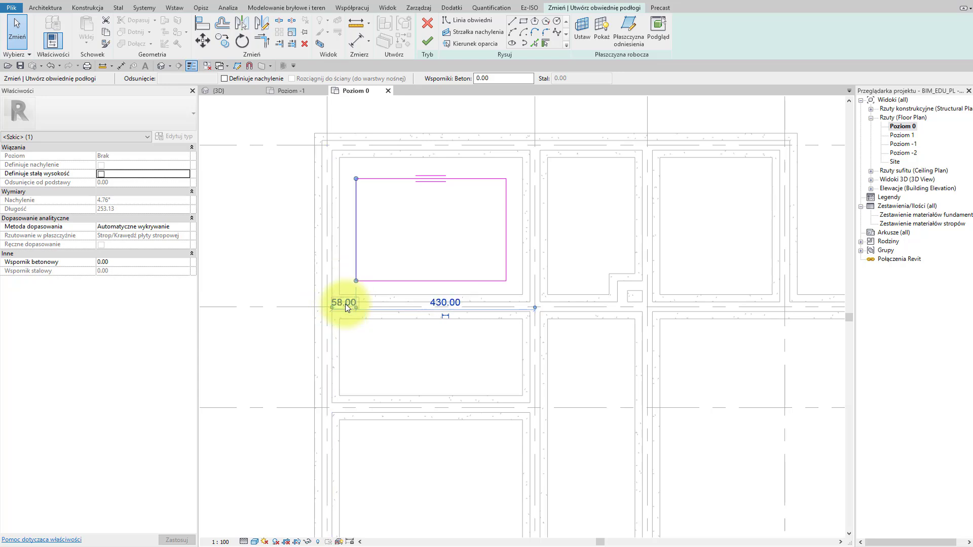
Set the right boundary edge 58 from its adjacent wall face.
click(505, 250)
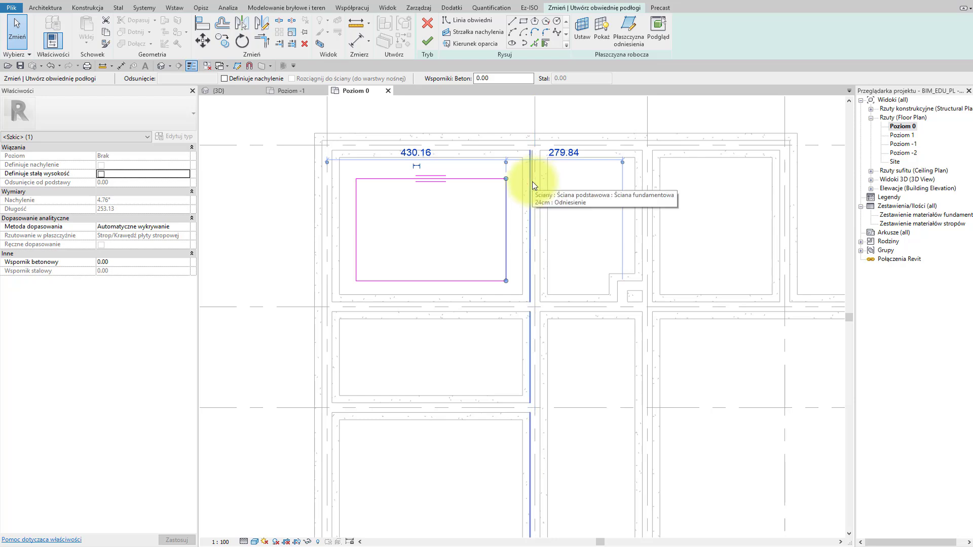
drag(536, 182, 517, 170)
click(514, 153)
text(58)
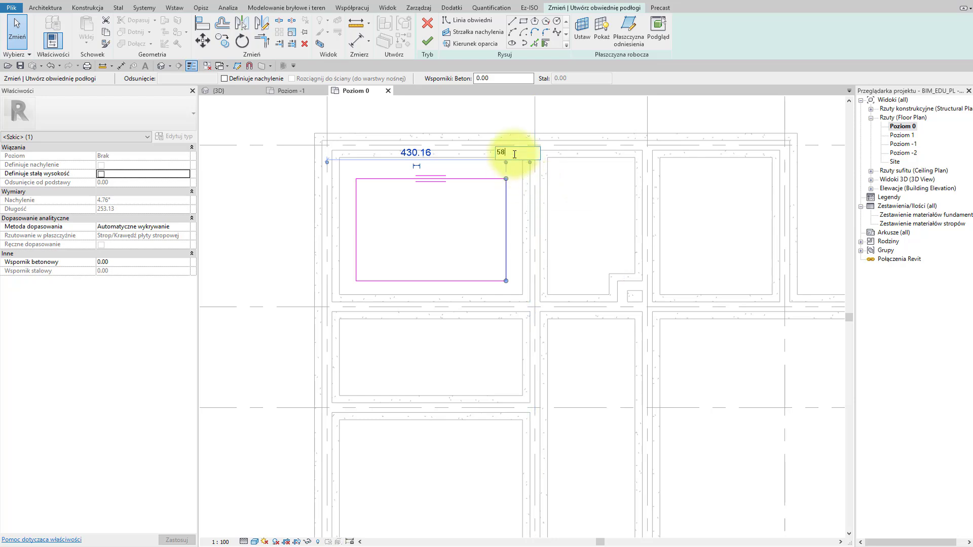
key(Return)
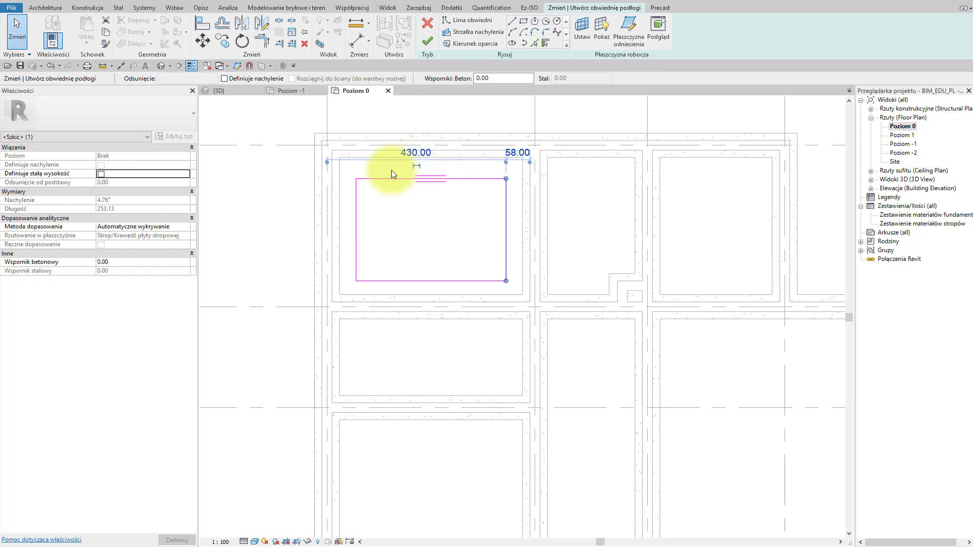
key(Escape)
Set the top and bottom boundary edges each 58.00 from the nearest wall faces.
click(389, 179)
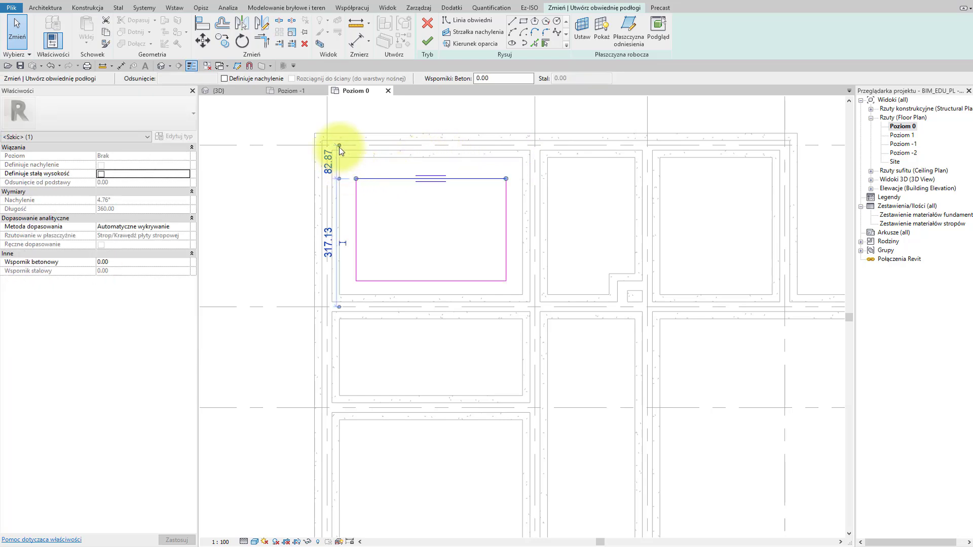
drag(343, 147, 345, 150)
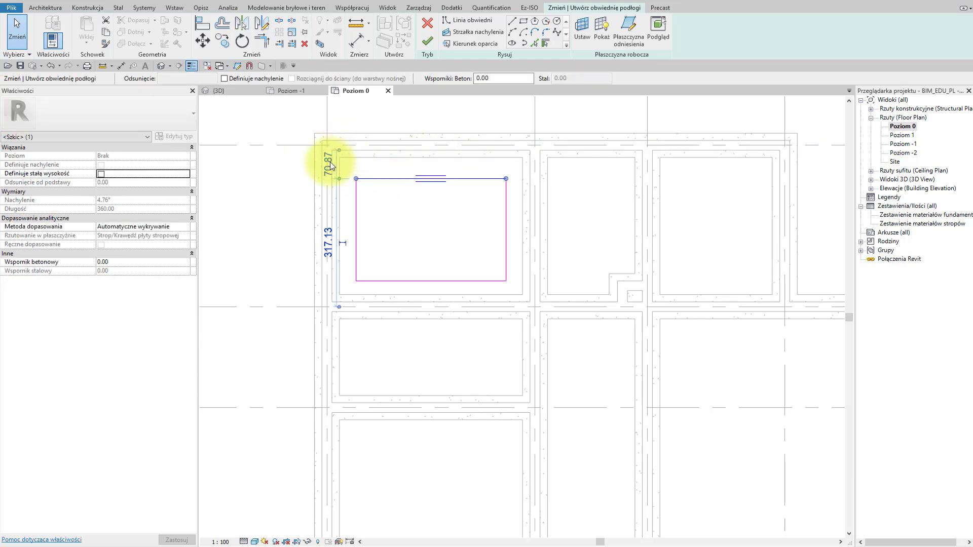
click(330, 163)
text(58)
key(Return)
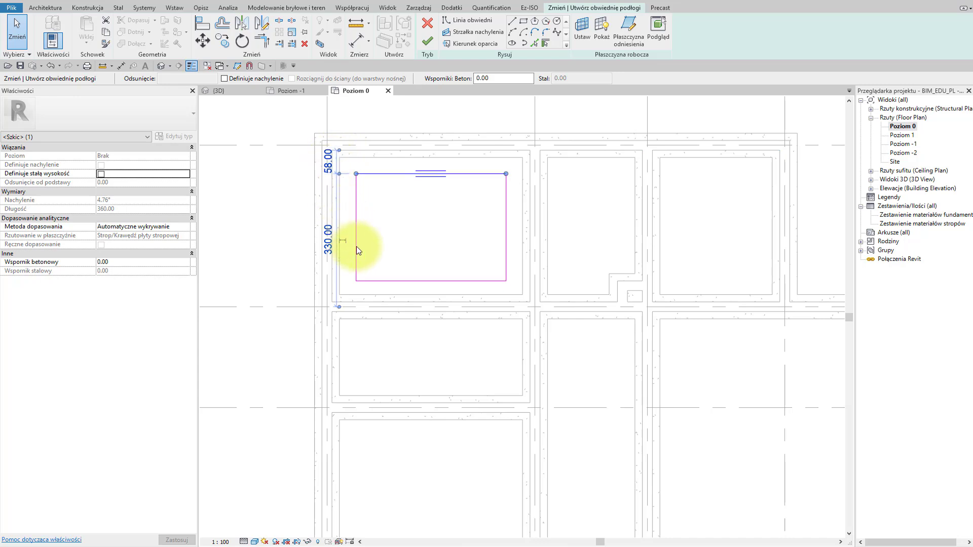
click(381, 279)
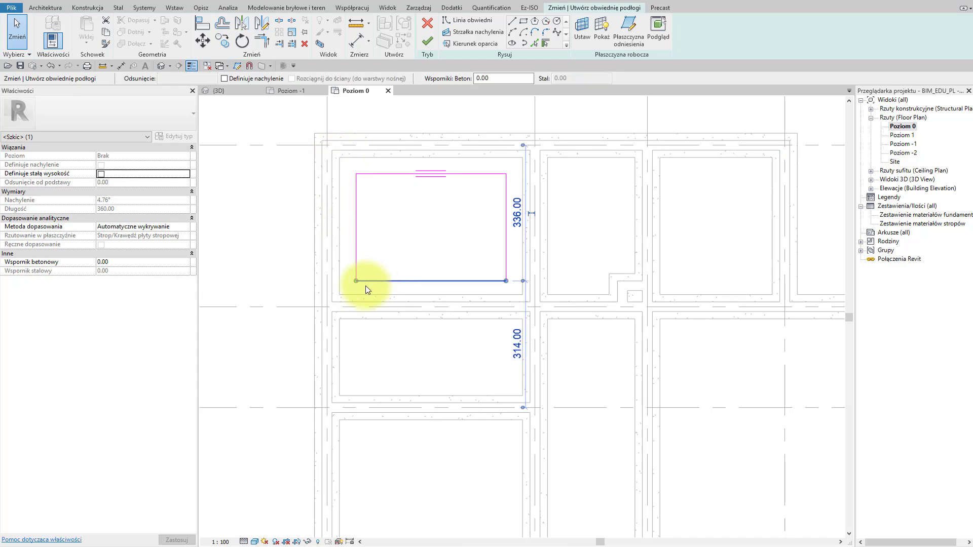
drag(522, 408, 513, 304)
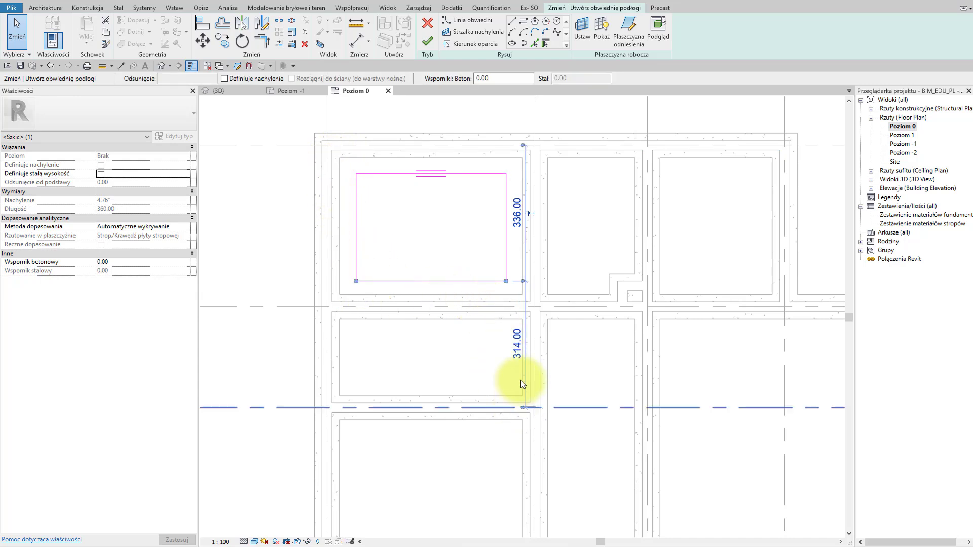
click(515, 294)
text(58)
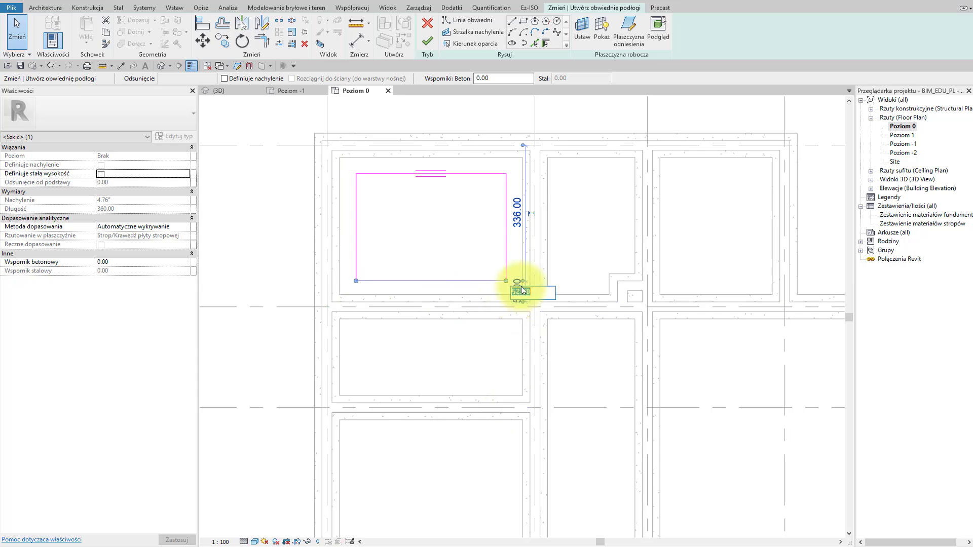
key(Return)
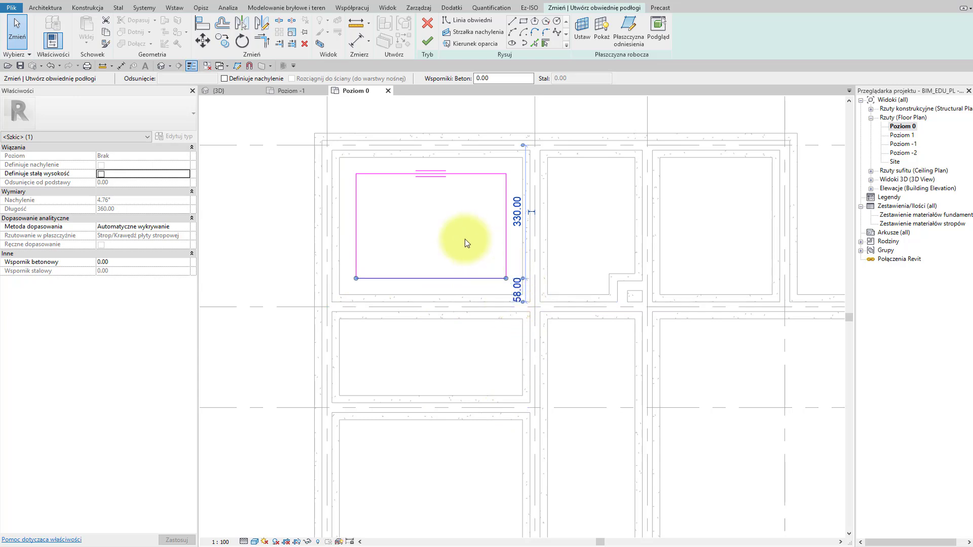
click(463, 238)
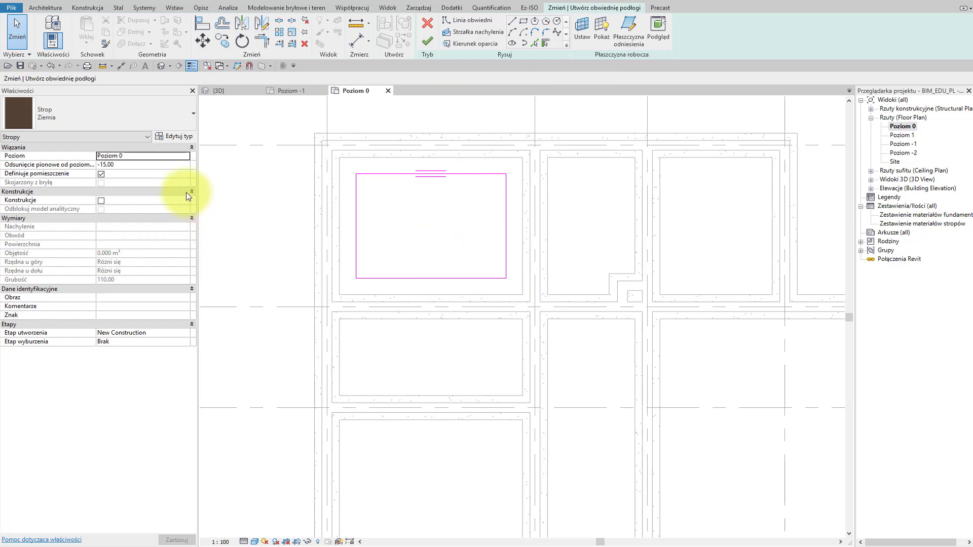
Set the floor's vertical offset to -50 and review its type properties.
click(137, 164)
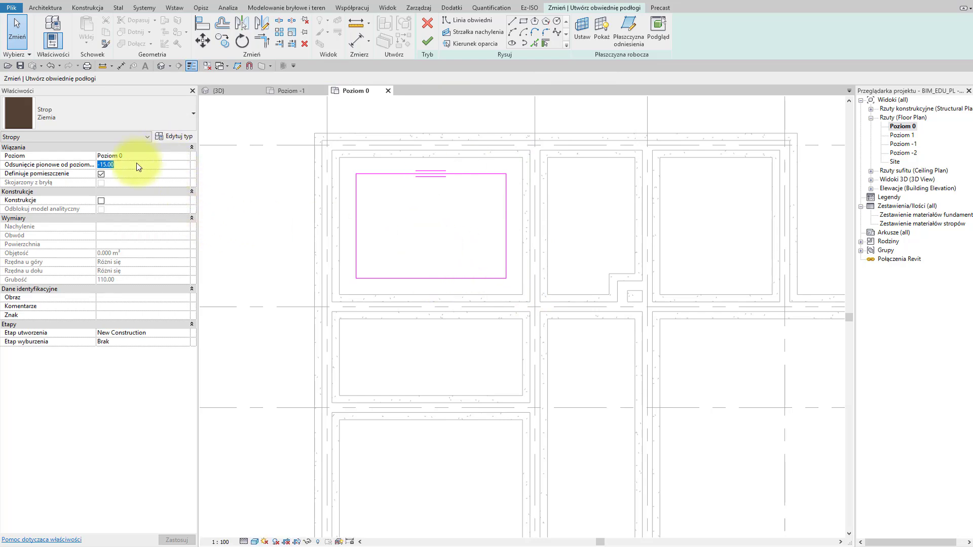
text(-50)
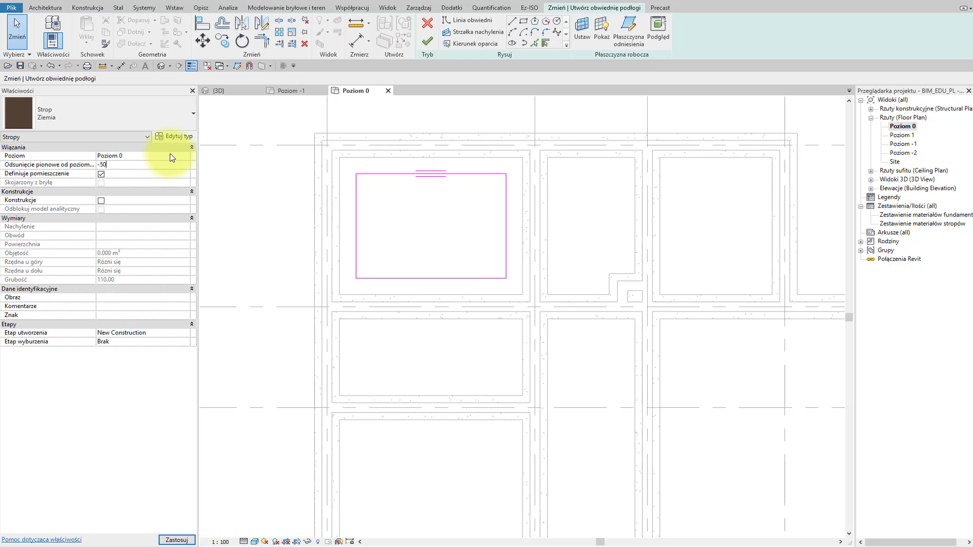
click(178, 139)
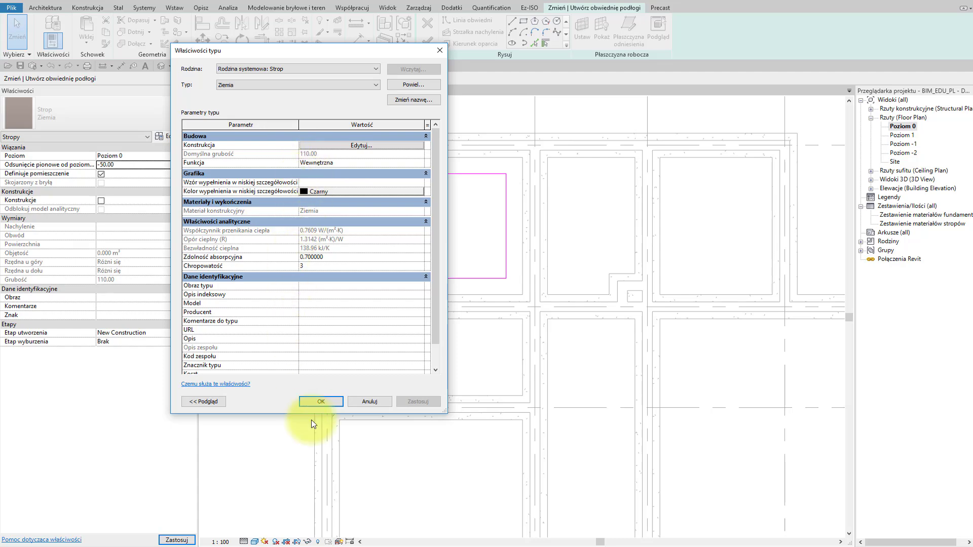
click(321, 403)
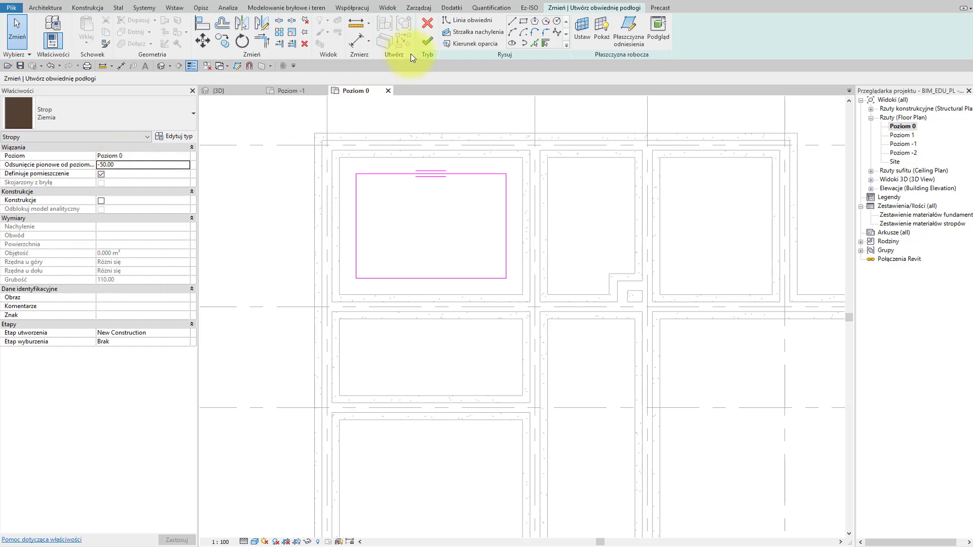
Finish the floor, check it in the 3D view, then return to Poziom 0.
click(426, 44)
click(287, 220)
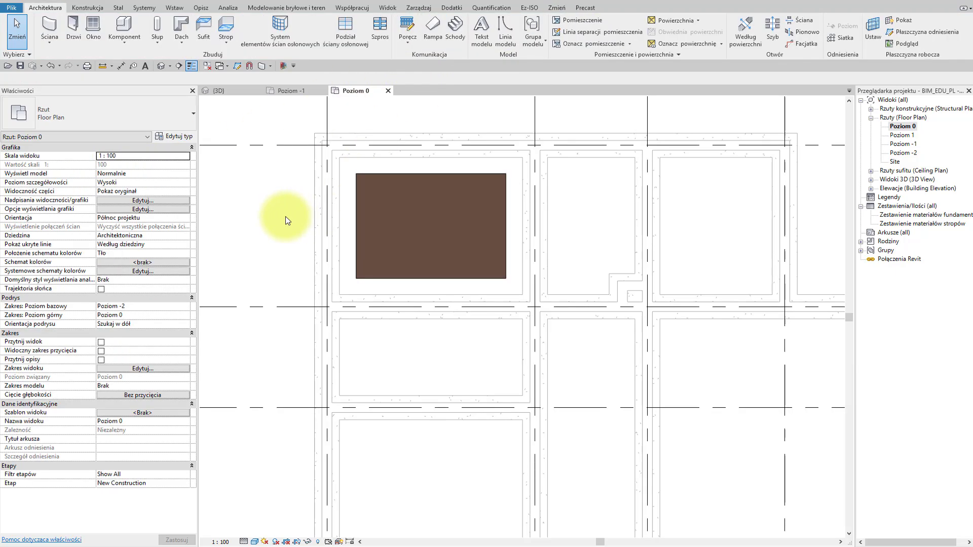
key(ctrl+Tab)
mouse_move(344, 327)
shift+middle_down()
mouse_move(380, 325)
mouse_move(496, 284)
mouse_move(386, 373)
mouse_move(356, 351)
mouse_move(382, 384)
mouse_move(450, 366)
mouse_move(405, 314)
shift+middle_up()
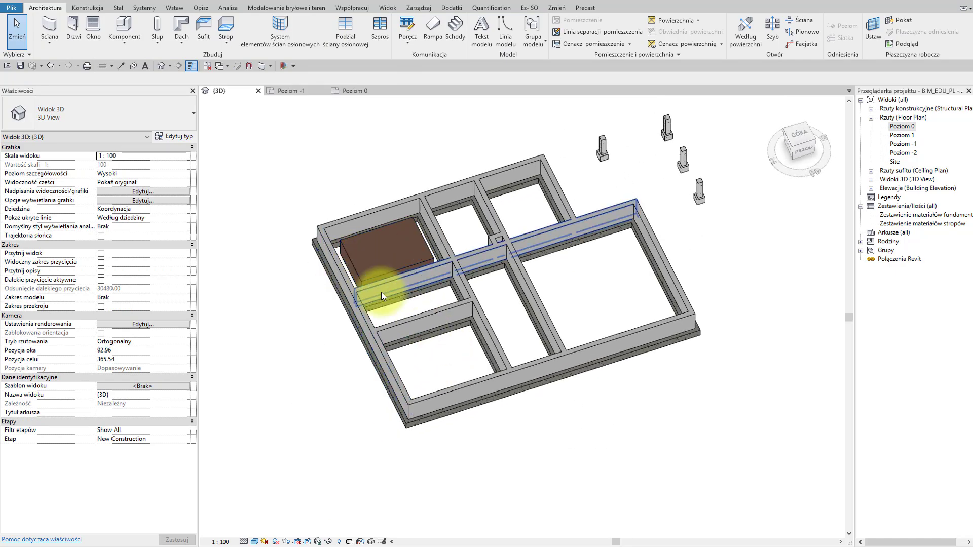
click(355, 91)
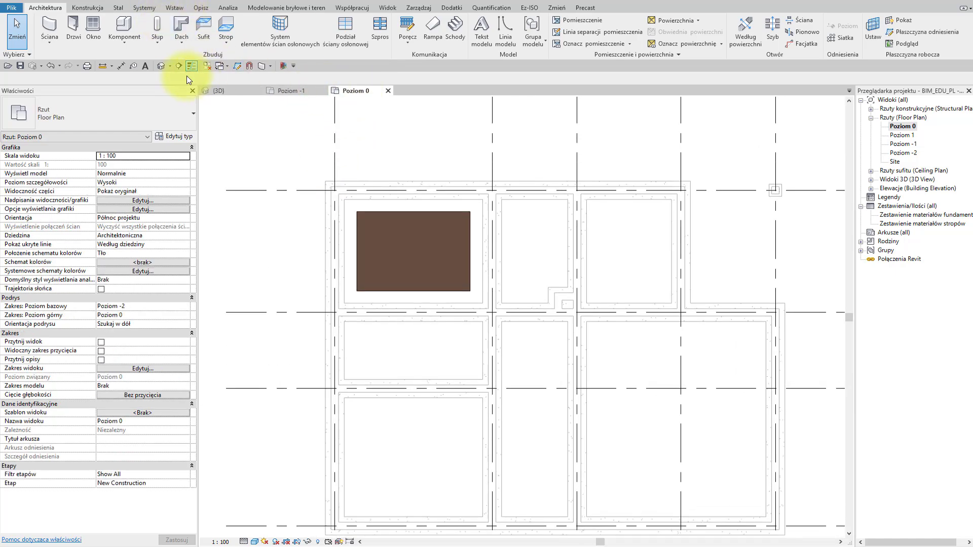
click(178, 66)
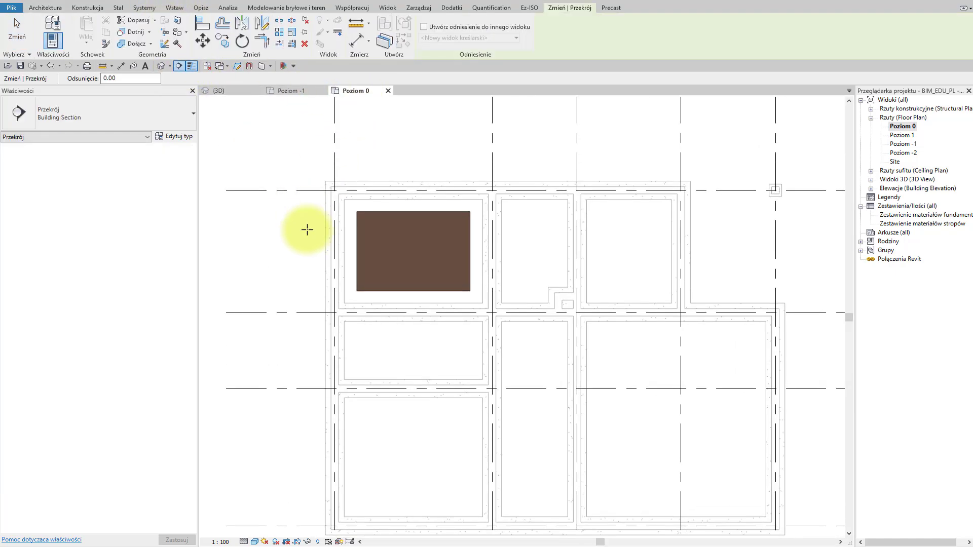
Place a section line across the foundations and open the new Section 0 view.
click(351, 246)
click(803, 247)
key(Escape)
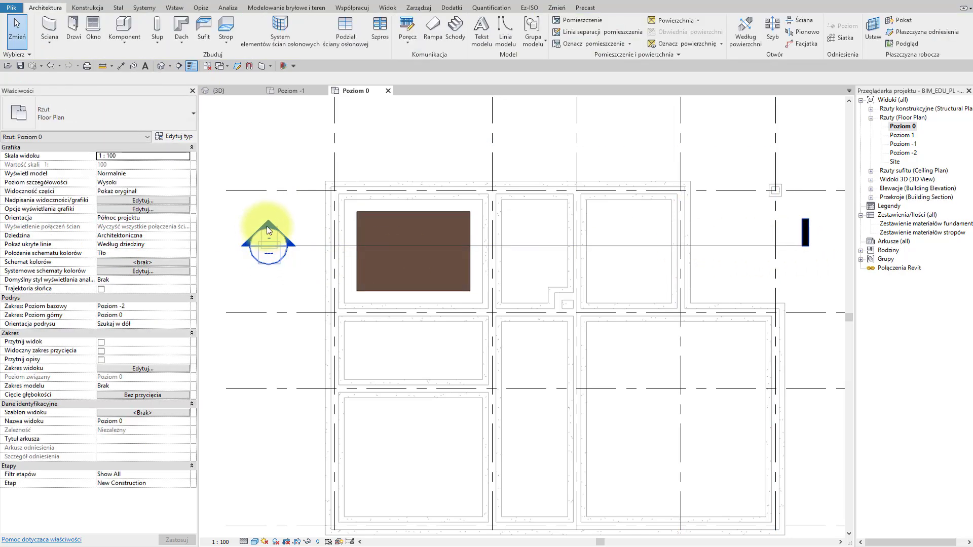
double_click(267, 226)
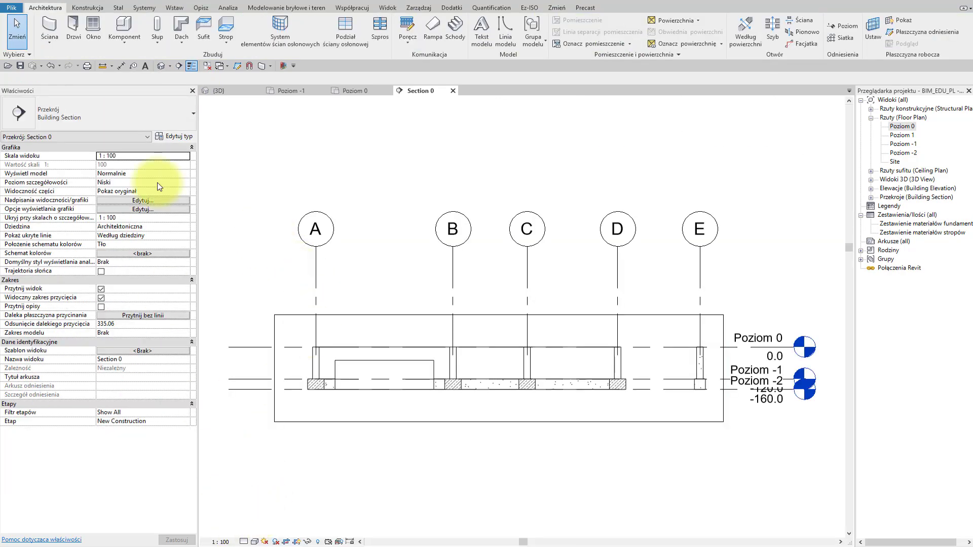
Set Section 0 to high (Wysoki) detail level with a shaded visual style.
click(191, 66)
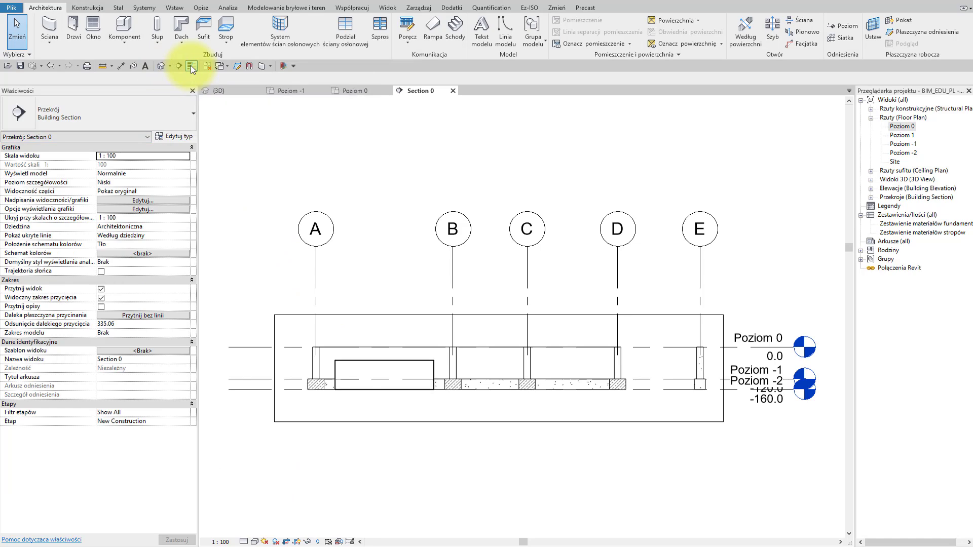
scroll(319, 357, up, 5)
scroll(387, 369, up, 1)
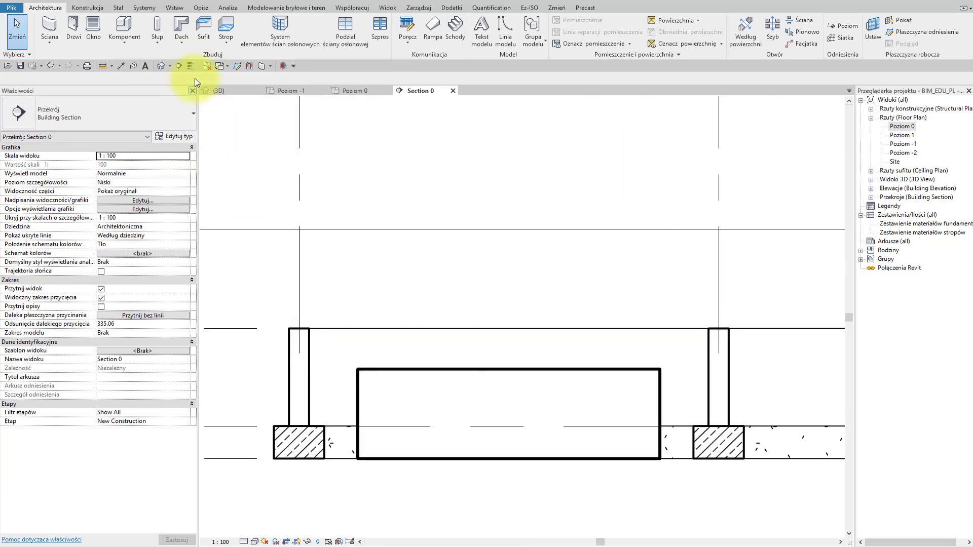
click(193, 67)
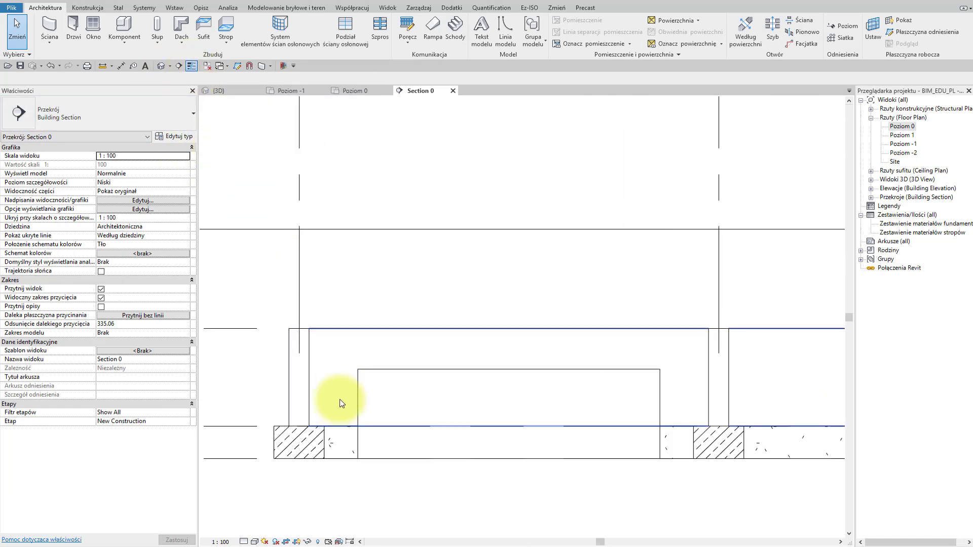
scroll(332, 375, up, 1)
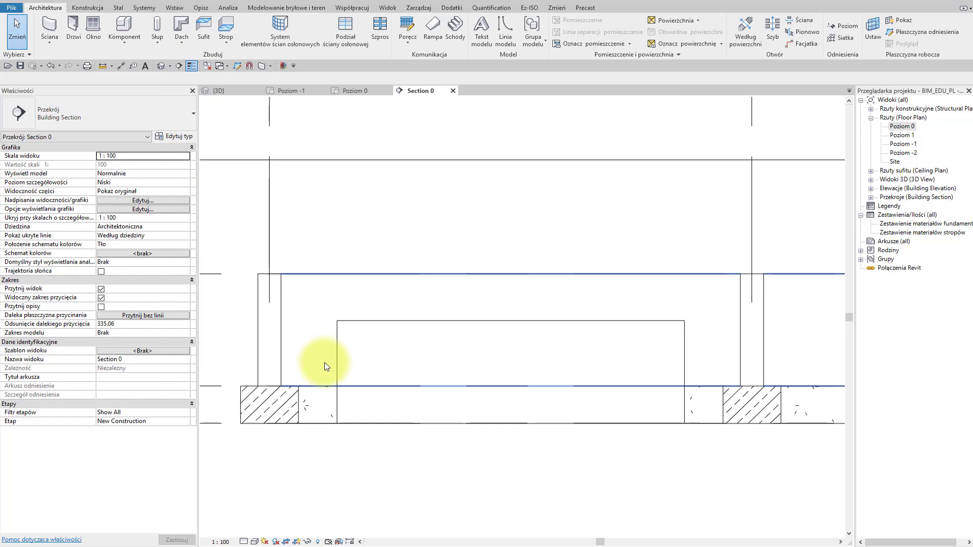
click(244, 541)
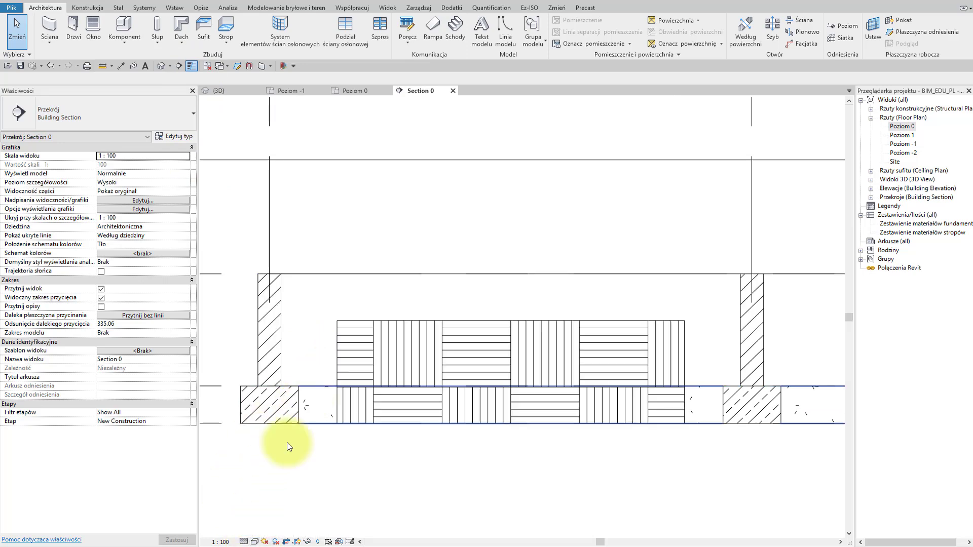
click(255, 541)
click(272, 507)
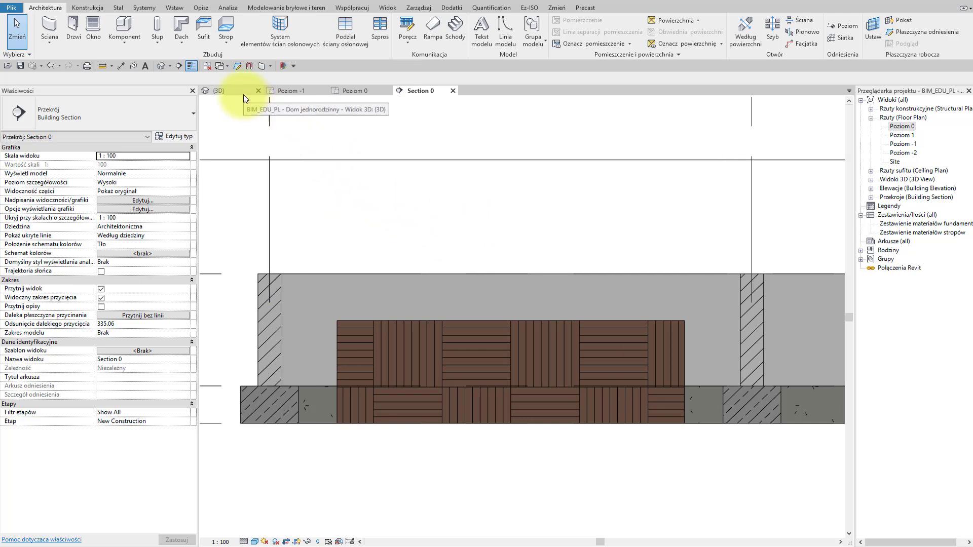
Return to the Poziom -1 floor plan and frame the foundation walls.
click(287, 95)
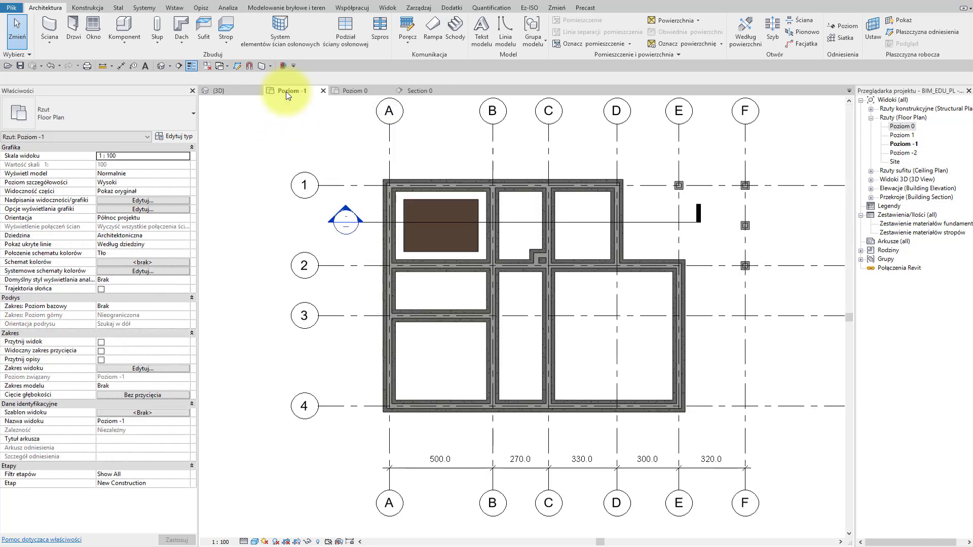
scroll(397, 199, up, 2)
scroll(388, 202, up, 1)
middle_drag(387, 202, 355, 207)
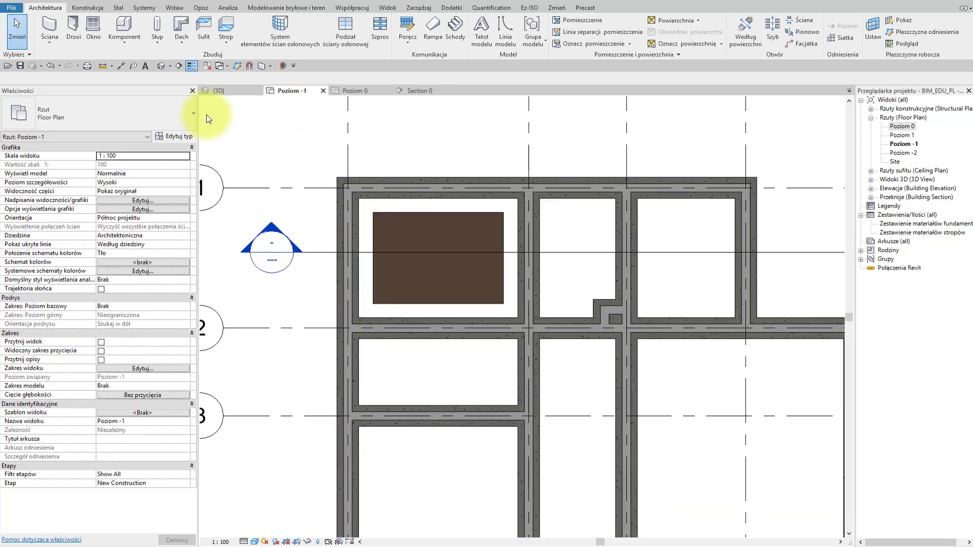
Create a Stropy-category in-place model and enter the name Ziemia - skos.
click(130, 39)
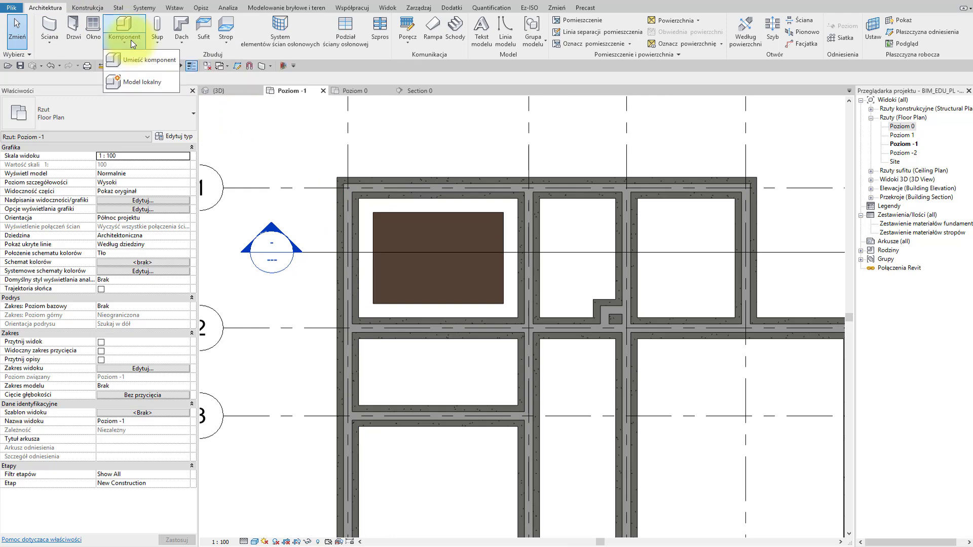
click(136, 84)
scroll(375, 223, down, 2)
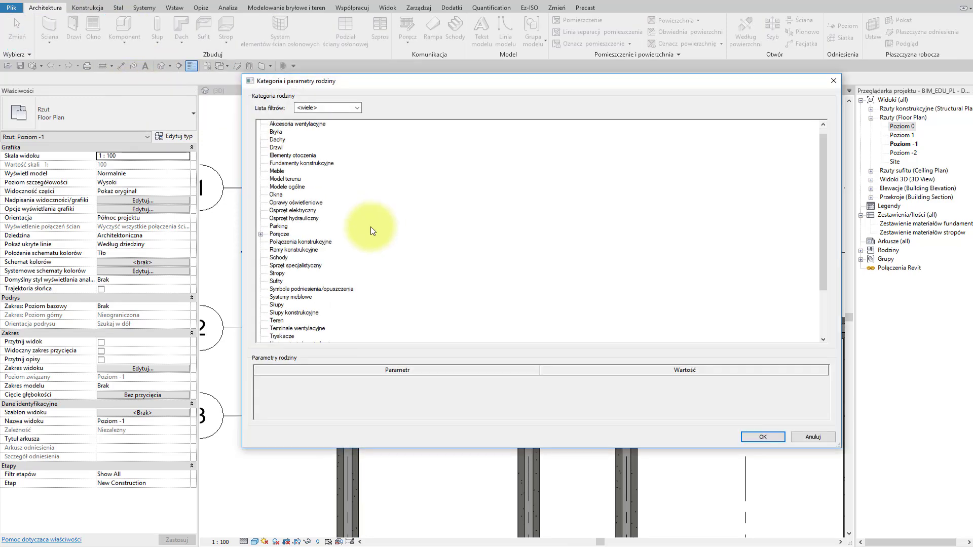
scroll(372, 228, down, 2)
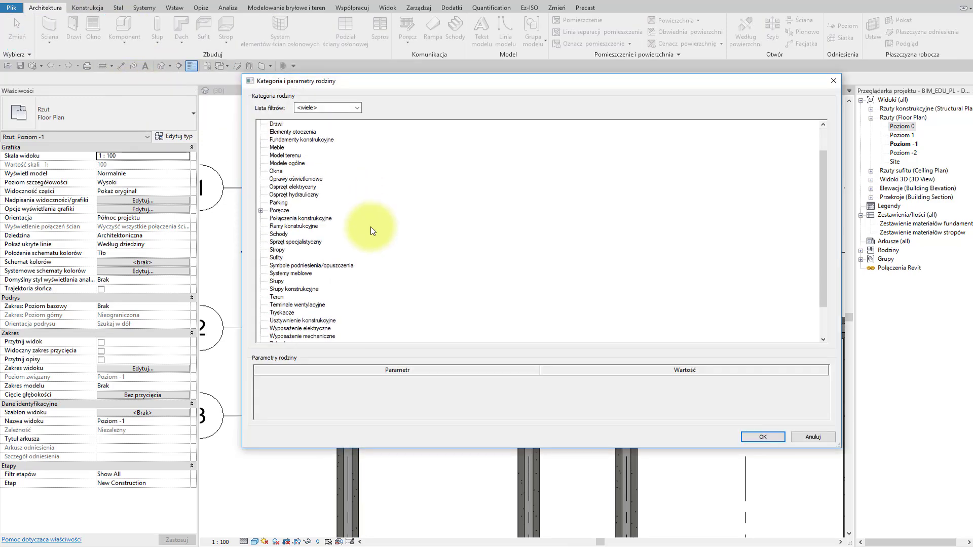
click(274, 250)
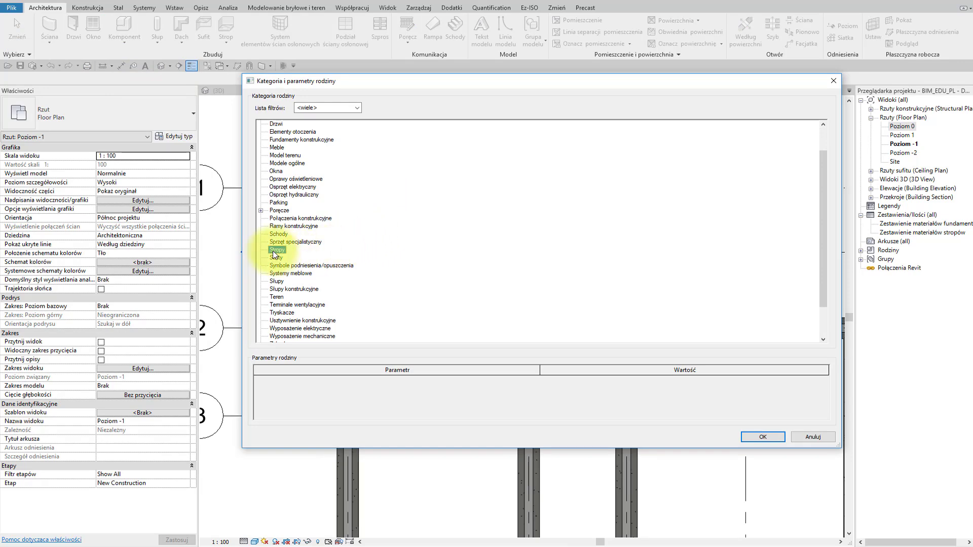
click(747, 440)
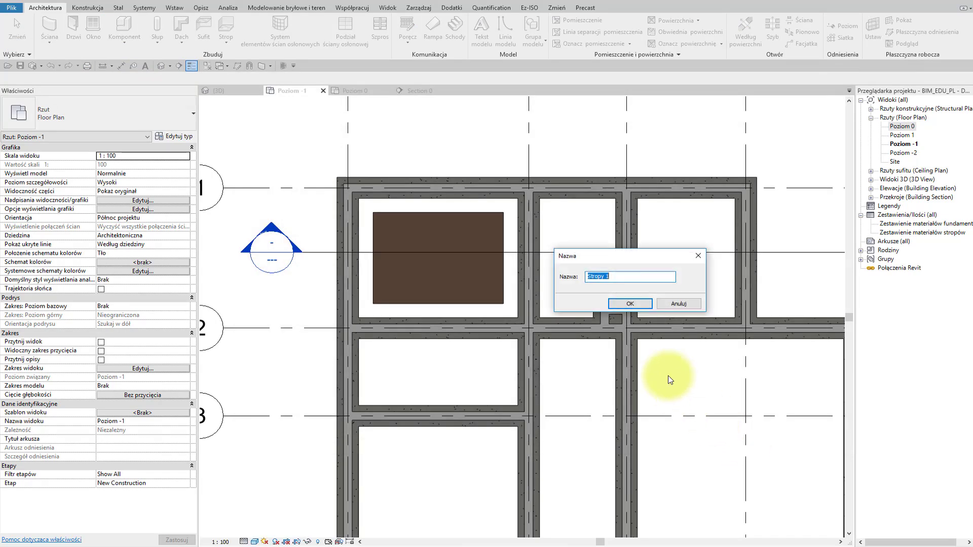
text(Ziemia)
text( skoks)
text(os)
Confirm the Ziemia - skos name and begin a sweep with a sketched path.
click(629, 303)
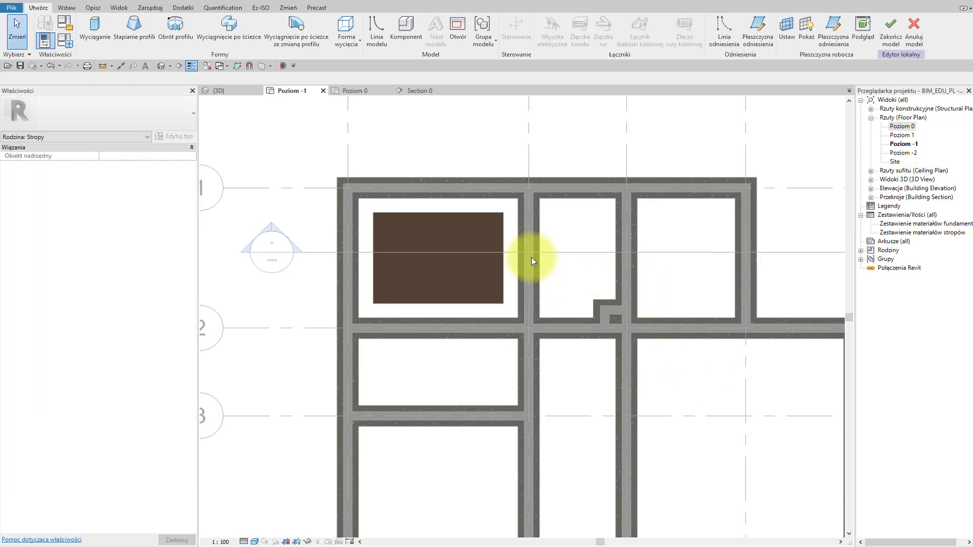
scroll(355, 187, up, 1)
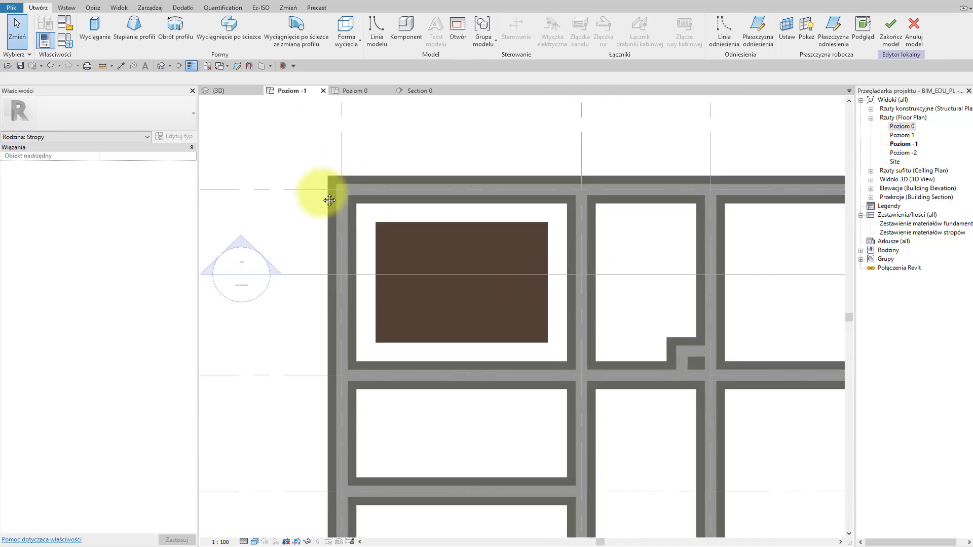
scroll(354, 187, up, 1)
click(238, 45)
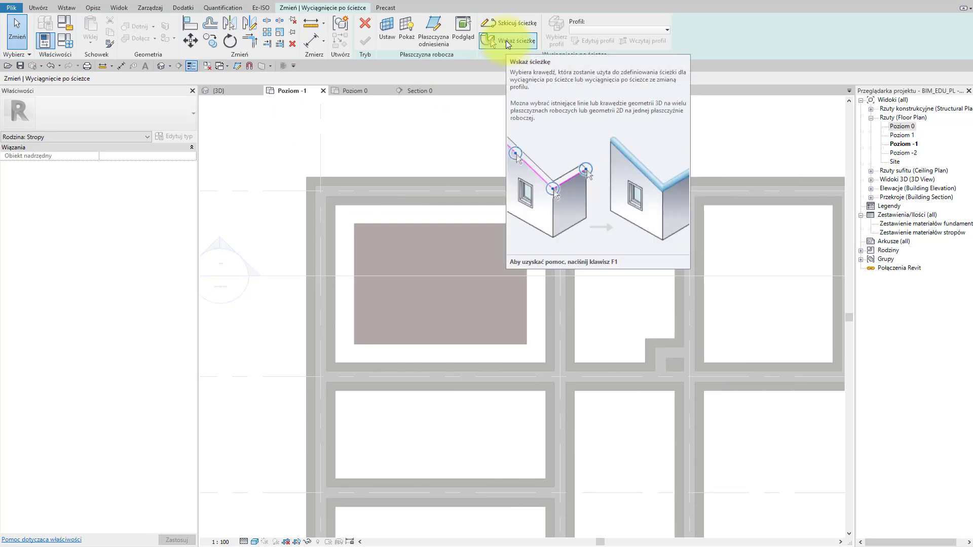
click(510, 26)
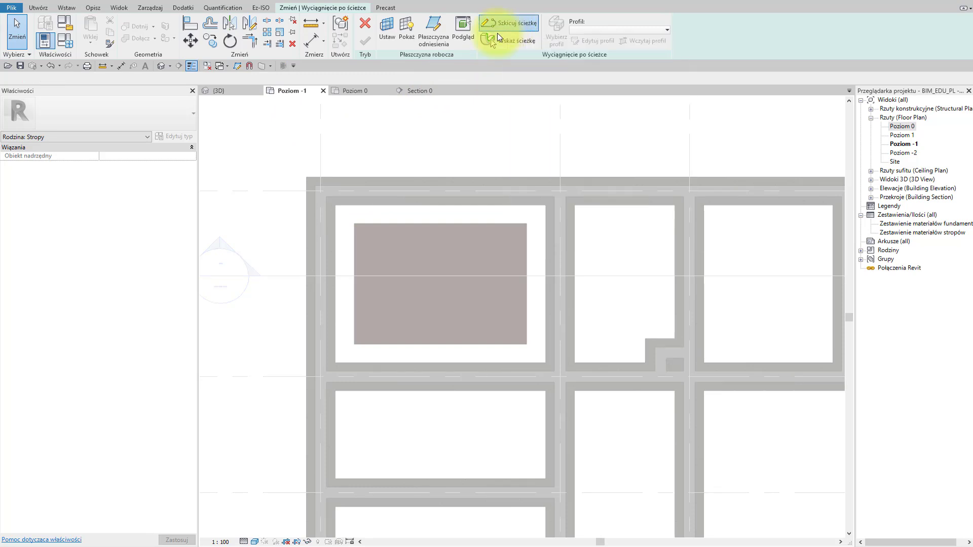
Draw a closed four-line path along the room's inner wall faces and finish it.
click(326, 372)
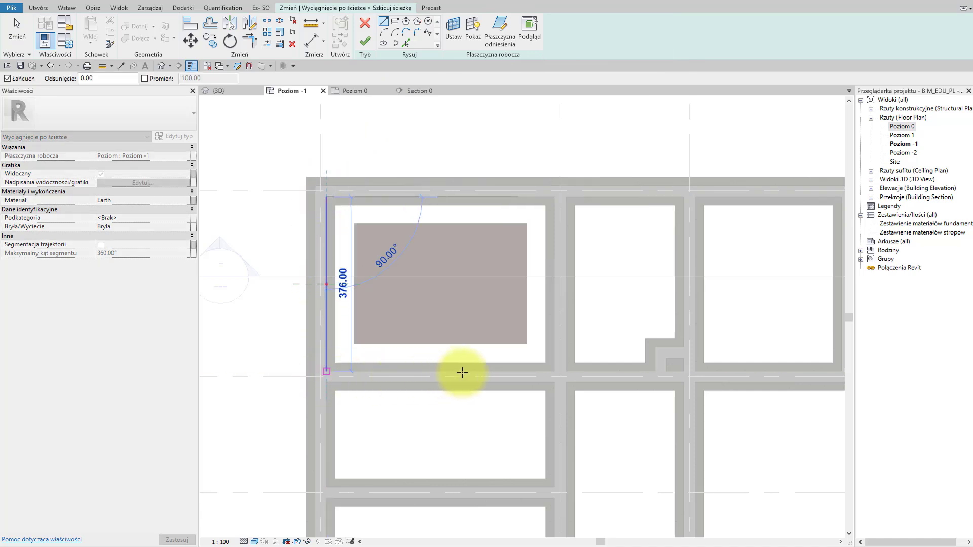
click(553, 371)
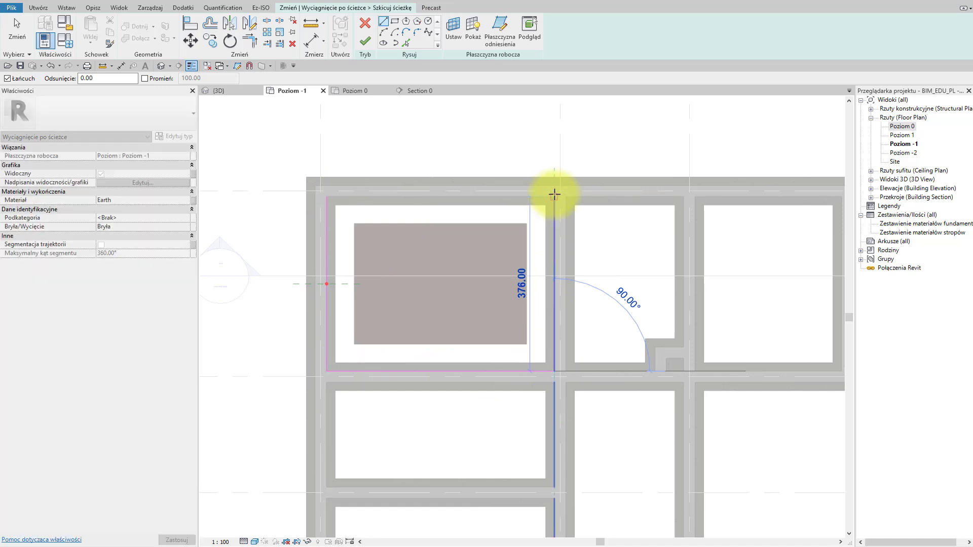
click(554, 196)
click(329, 195)
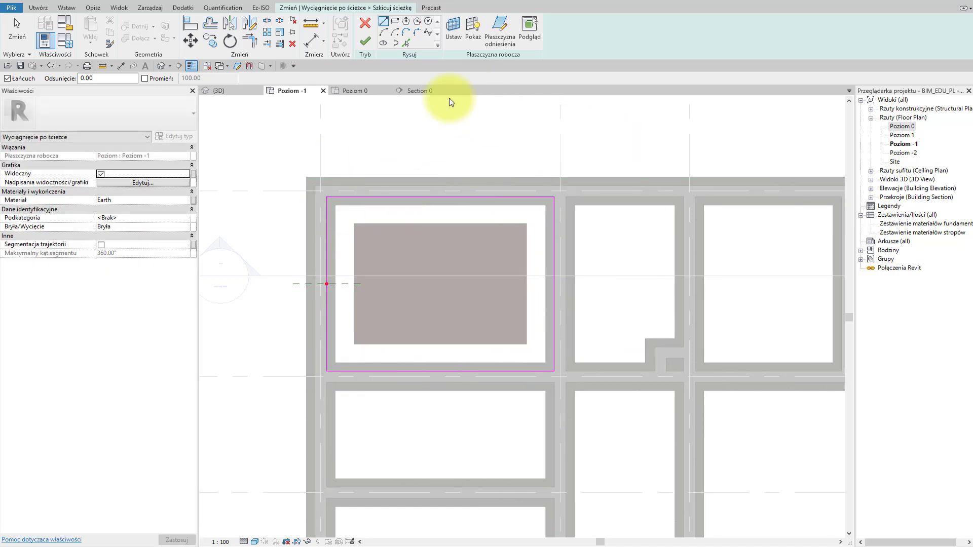
click(370, 44)
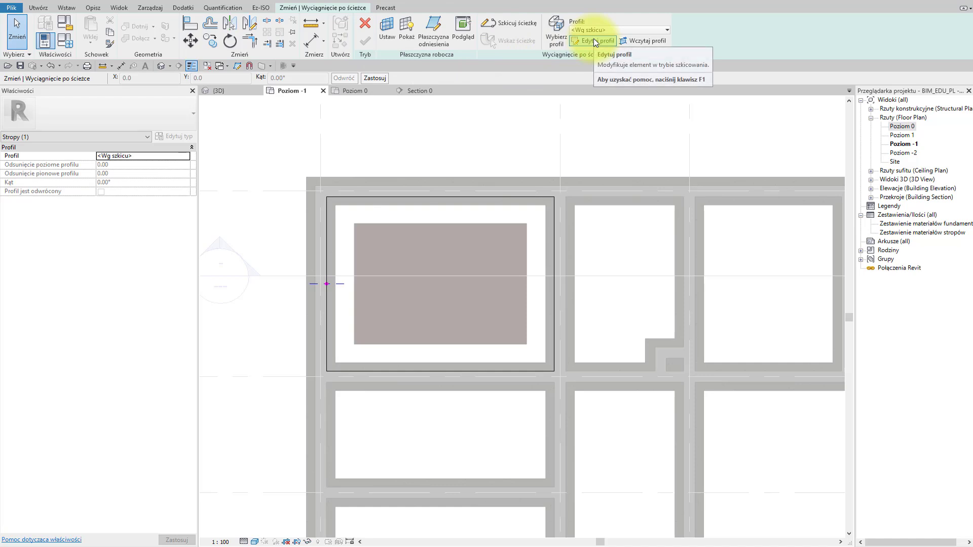
Start editing the sweep profile, choosing Section 0 as the sketch view.
click(595, 41)
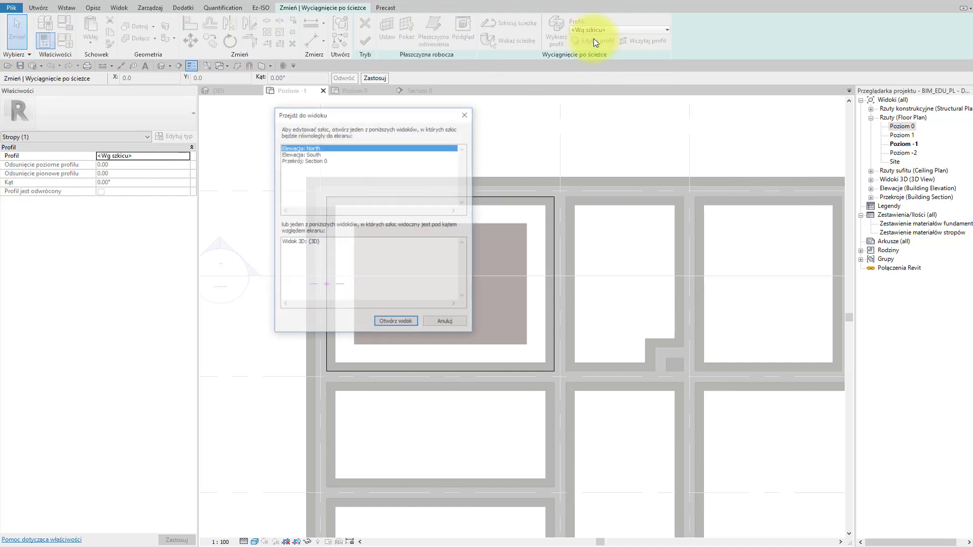
click(307, 160)
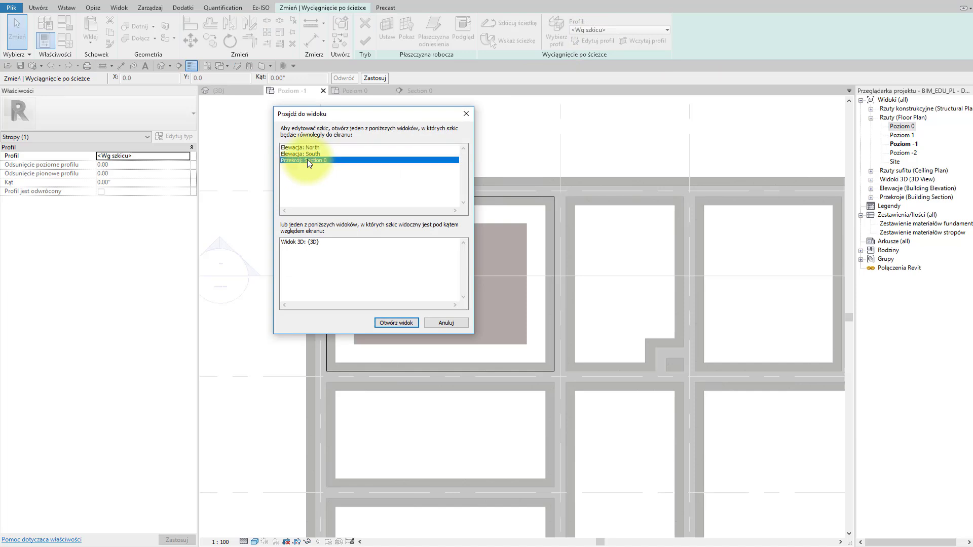
click(389, 325)
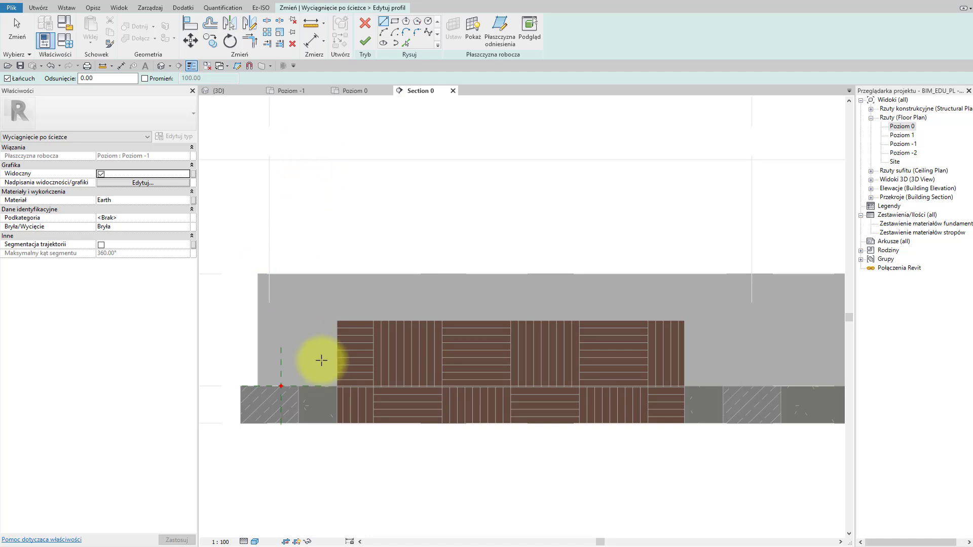
scroll(302, 425, up, 2)
Sketch a closed wedge profile with a 15 base against the slab edge and finish it.
click(296, 422)
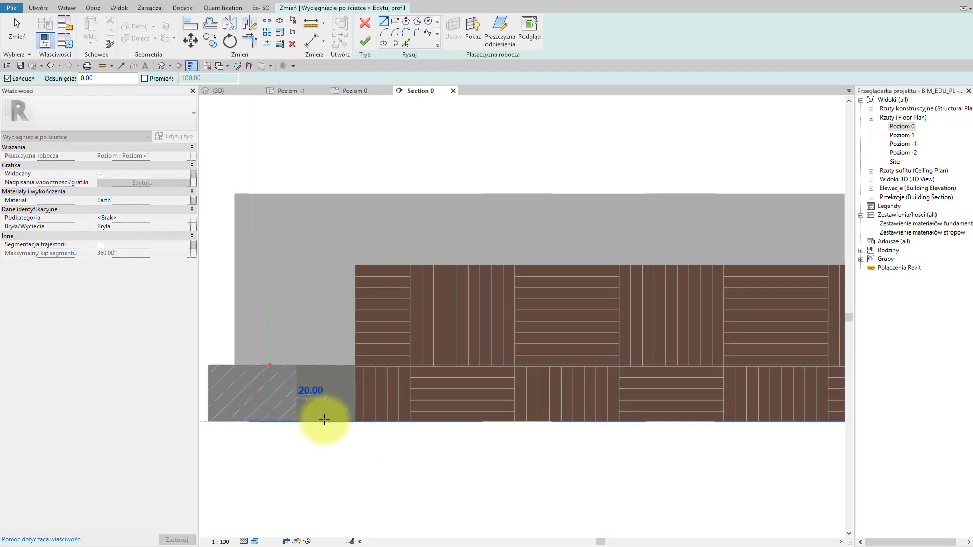
text(15)
key(Return)
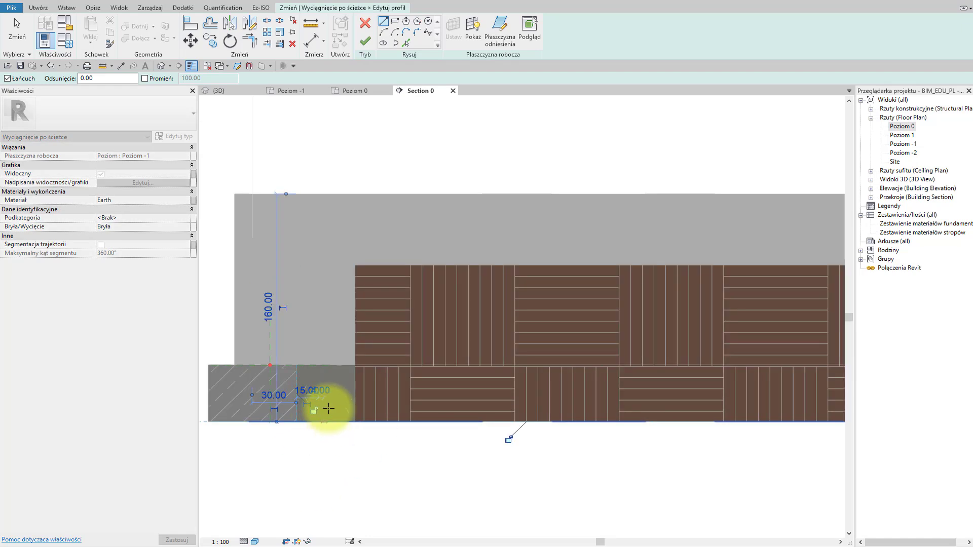
click(354, 265)
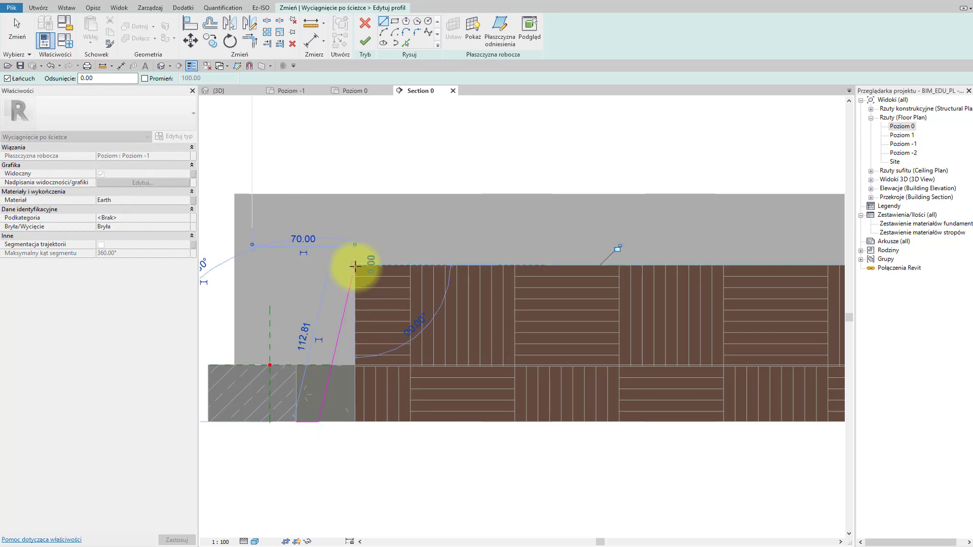
click(353, 420)
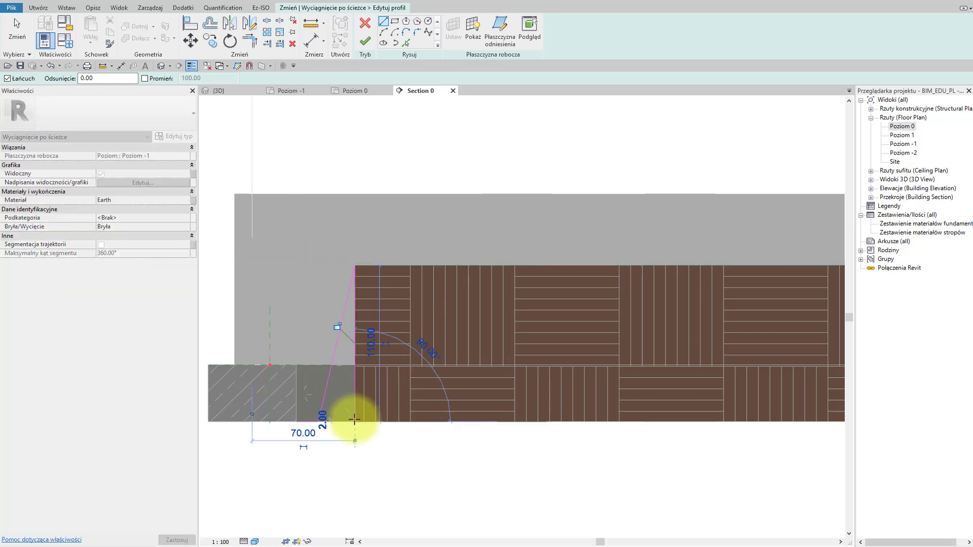
click(318, 422)
key(Escape)
key(Escape)
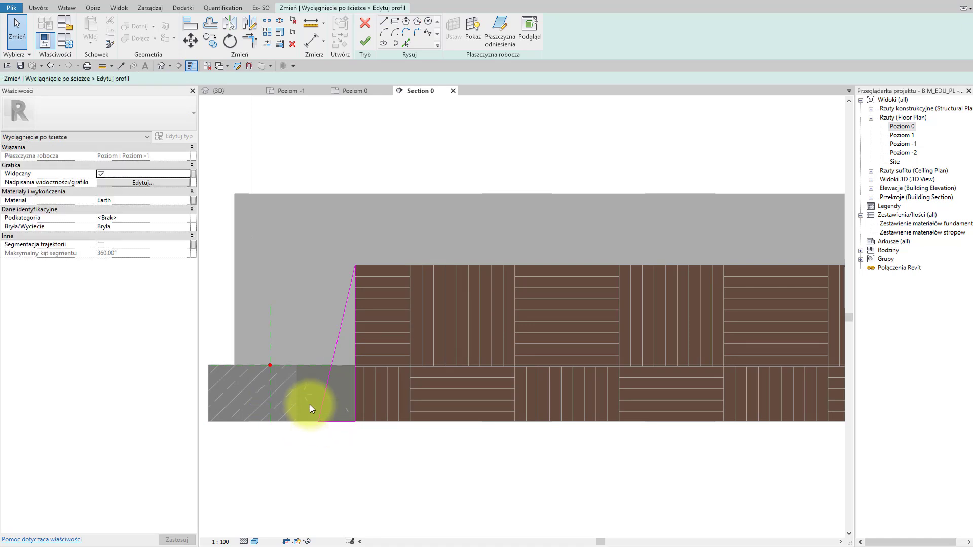
click(366, 44)
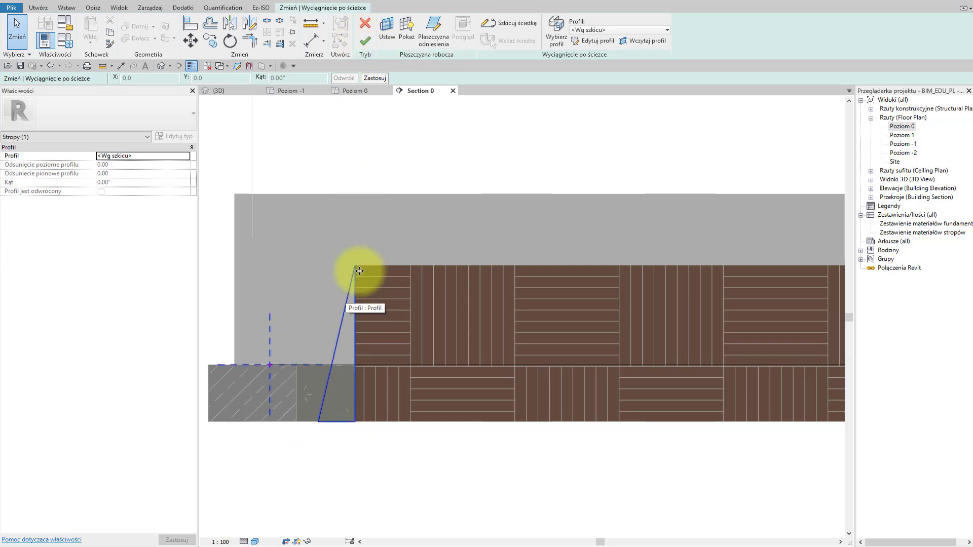
Finish the sweep and change its material from Earth to Ziemia.
click(365, 42)
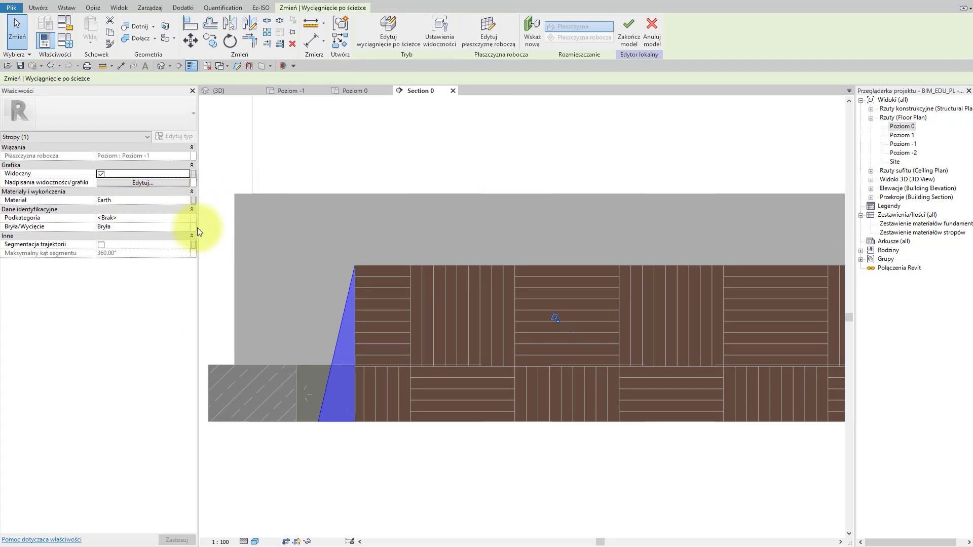
click(183, 197)
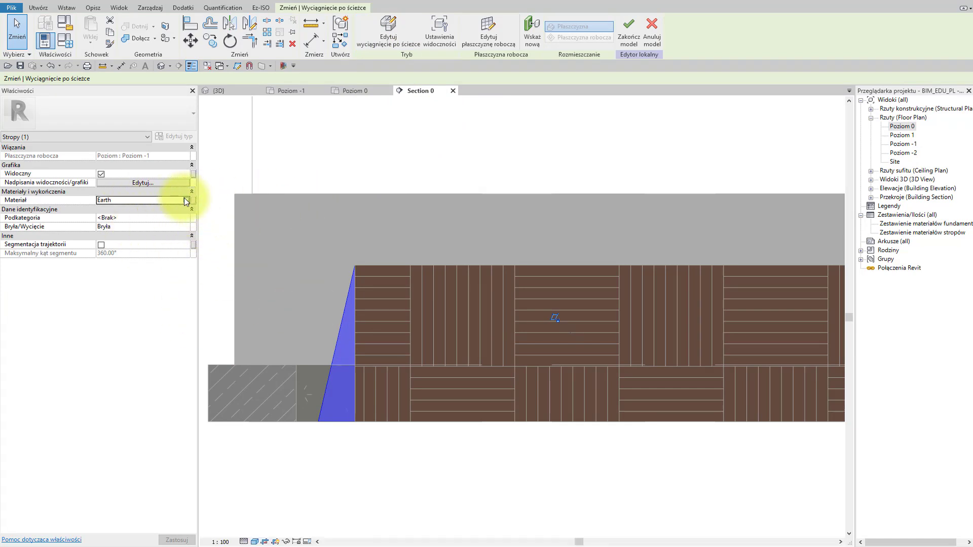
click(185, 200)
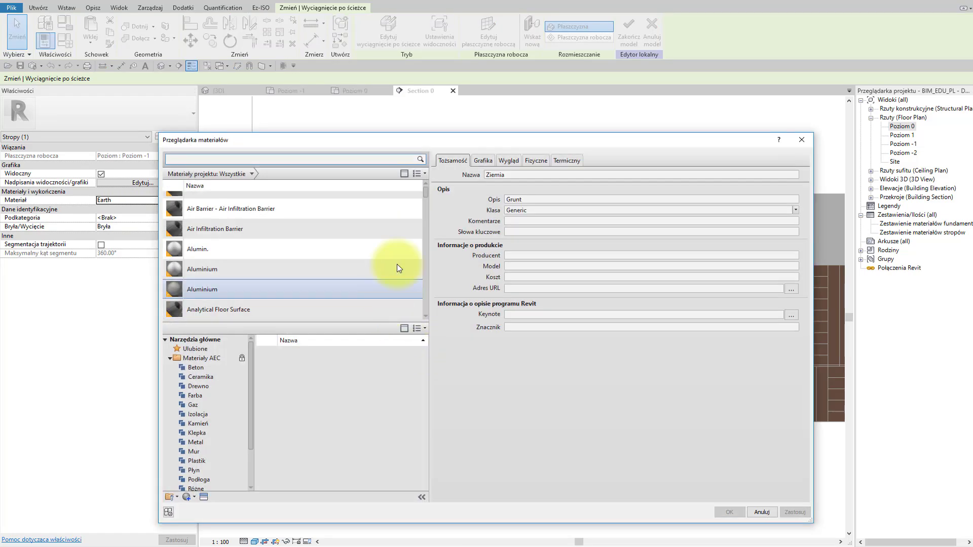
drag(425, 192, 427, 308)
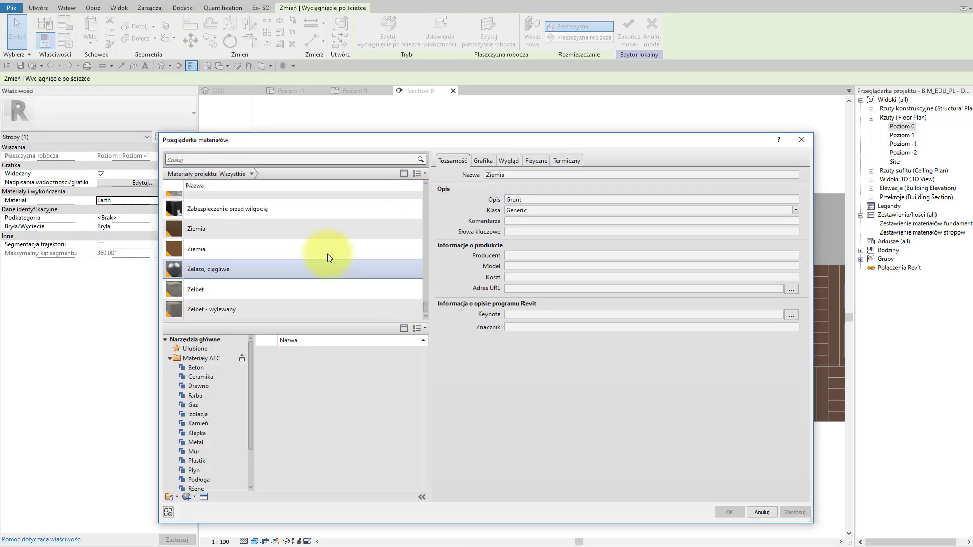
click(311, 231)
click(480, 161)
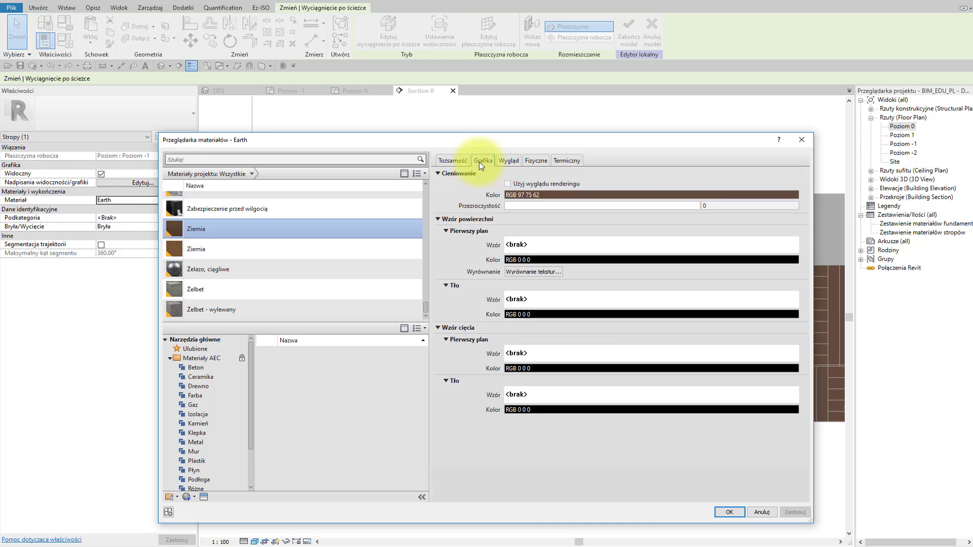
click(256, 249)
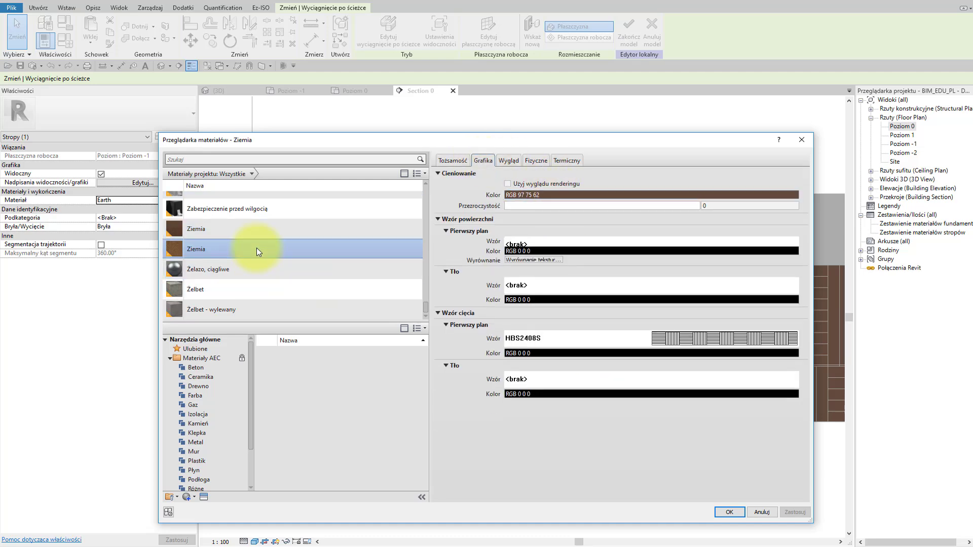
click(738, 509)
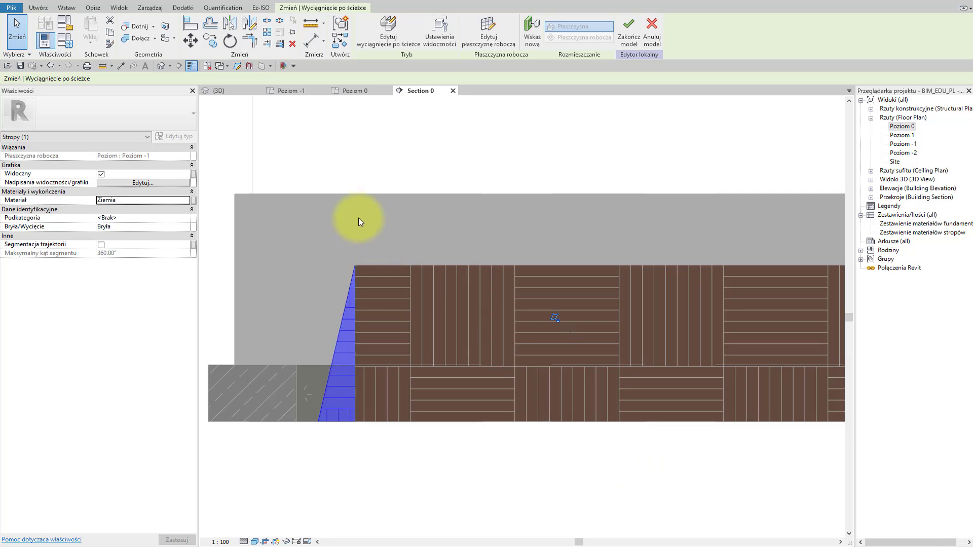
Finish the Ziemia - skos in-place model and orbit the 3D view around the brown footing.
click(636, 28)
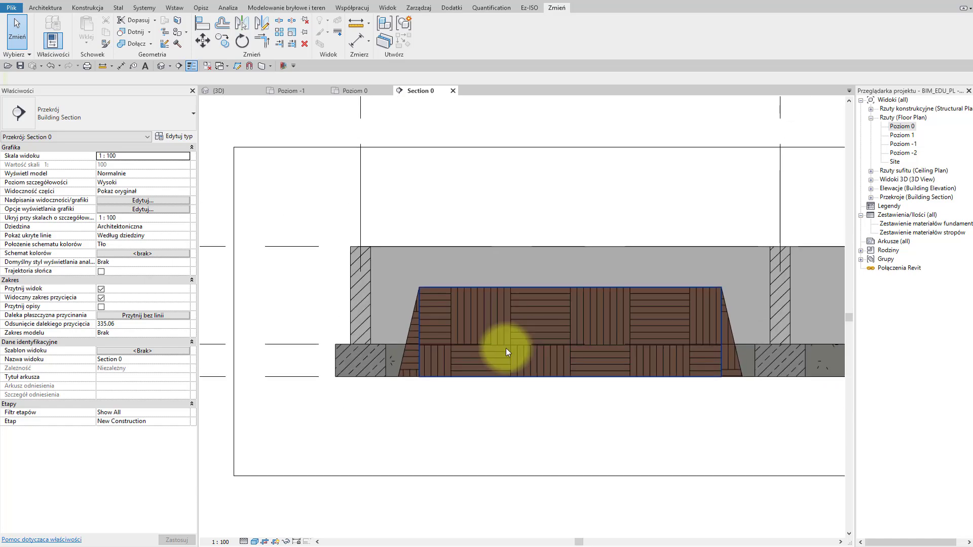
key(ctrl+Tab)
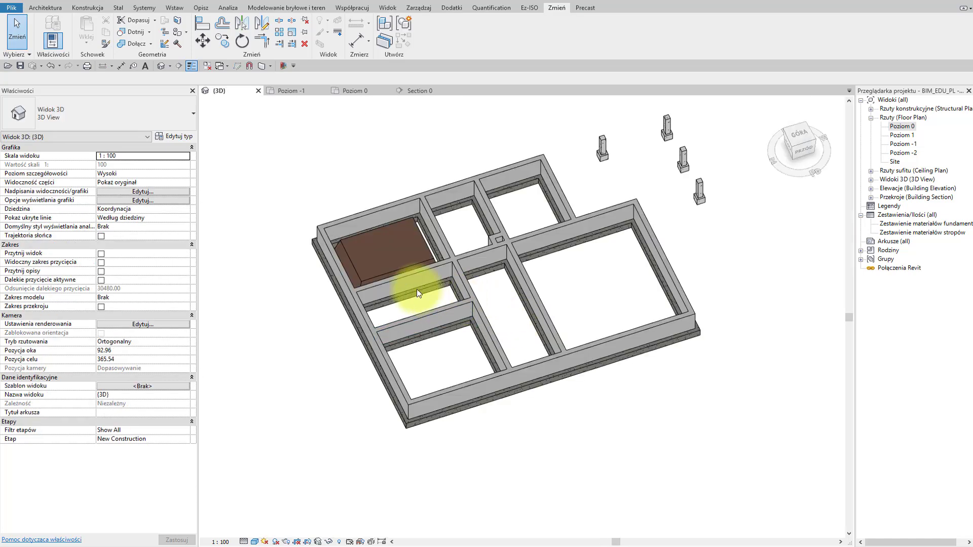
mouse_move(429, 278)
shift+middle_down()
mouse_move(477, 374)
mouse_move(651, 352)
shift+middle_up()
scroll(305, 261, up, 4)
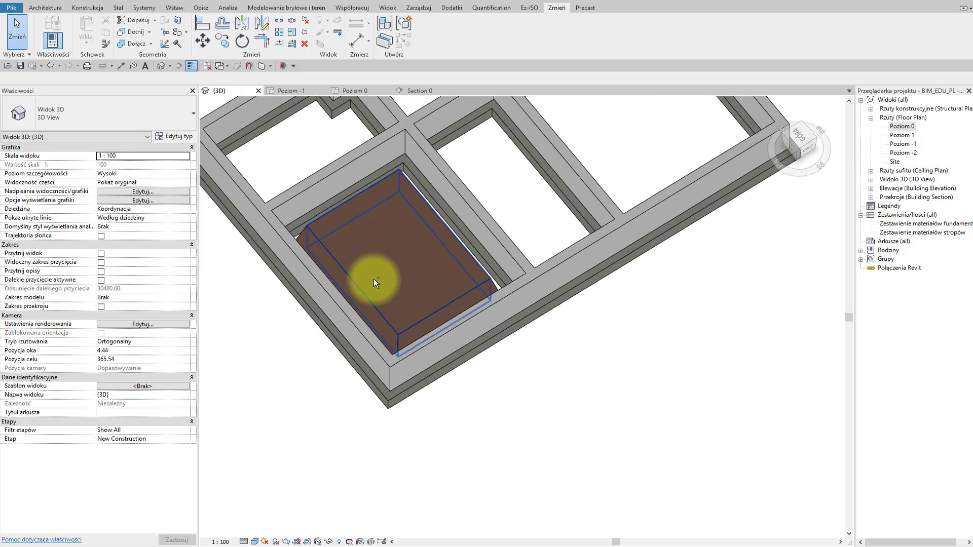
mouse_move(426, 278)
shift+middle_down()
mouse_move(265, 282)
mouse_move(434, 294)
mouse_move(397, 208)
shift+middle_up()
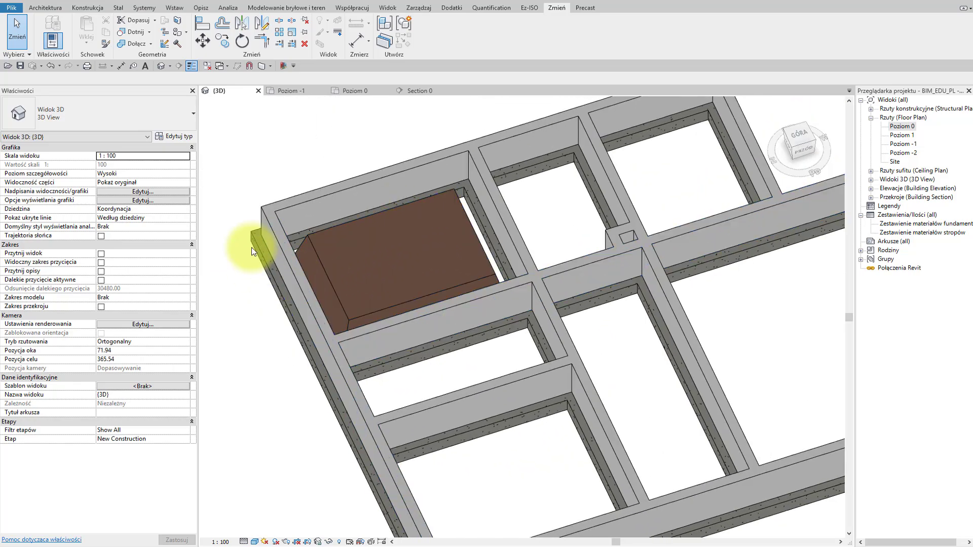
mouse_move(339, 278)
shift+middle_down()
mouse_move(459, 287)
mouse_move(462, 304)
mouse_move(351, 282)
mouse_move(360, 291)
mouse_move(479, 265)
mouse_move(488, 272)
mouse_move(363, 298)
mouse_move(315, 276)
mouse_move(365, 305)
shift+middle_up()
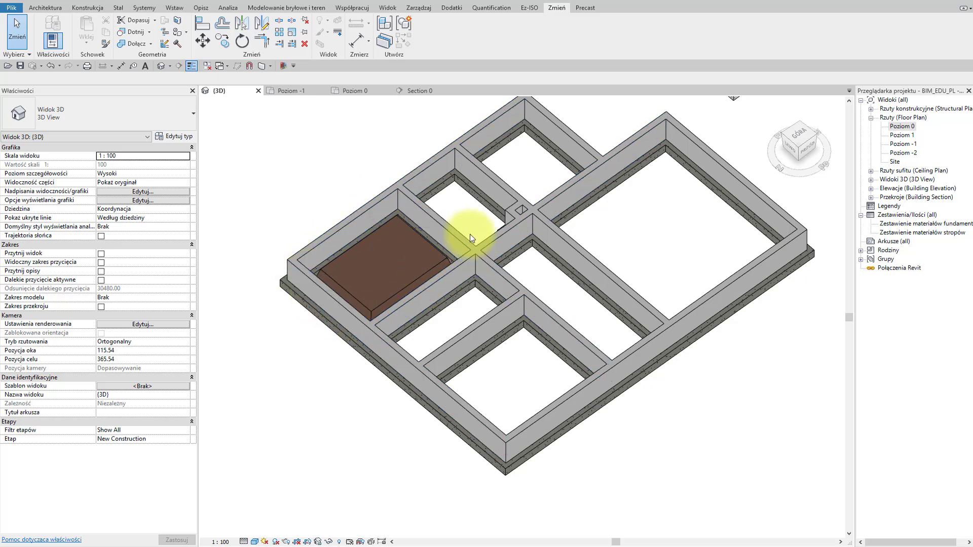
shift+middle_drag(418, 296, 327, 201)
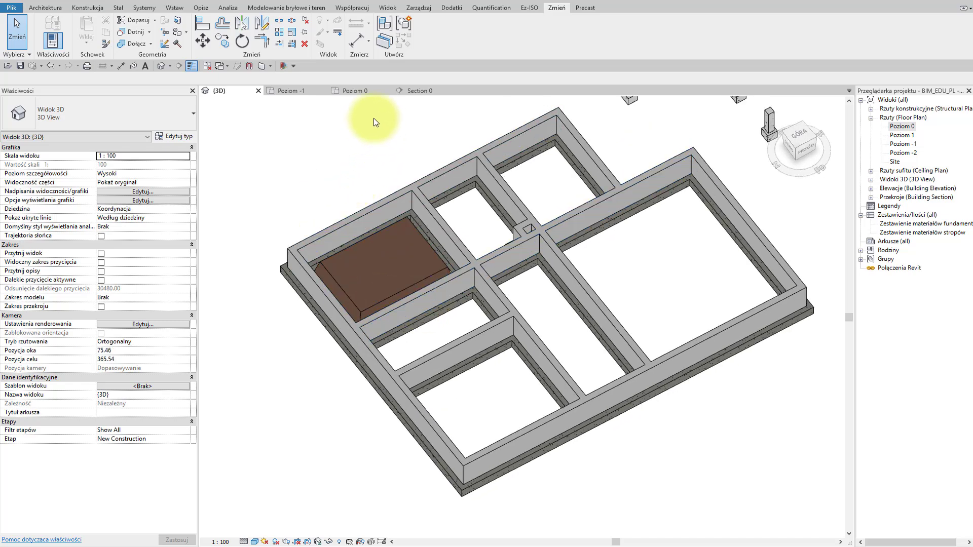
On Poziom -1, create a Stropy in-place model named 'Piasek skos'.
click(307, 93)
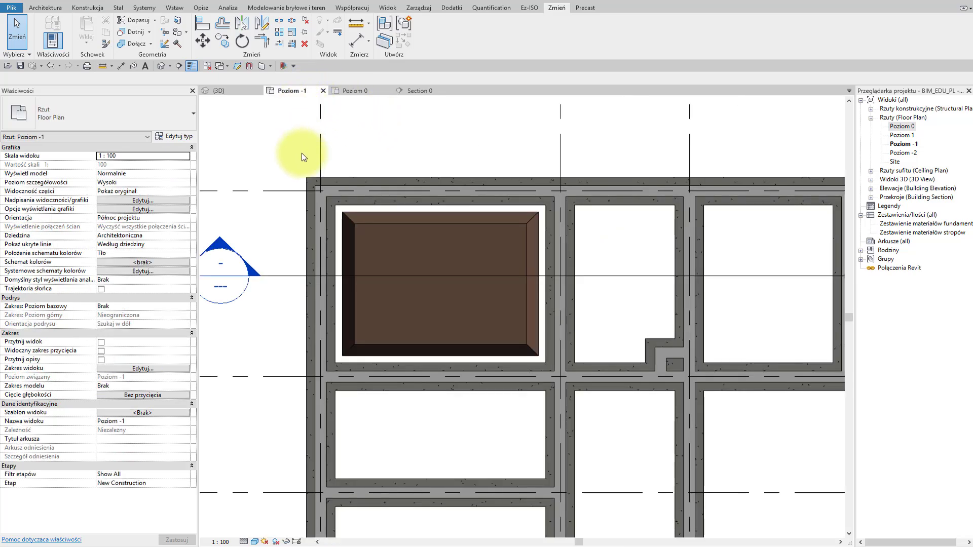
click(45, 7)
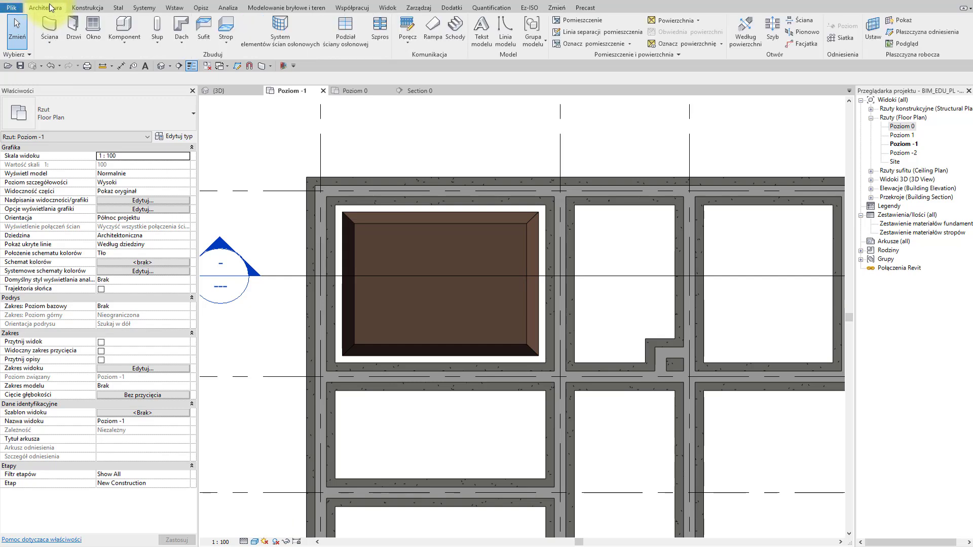
click(124, 39)
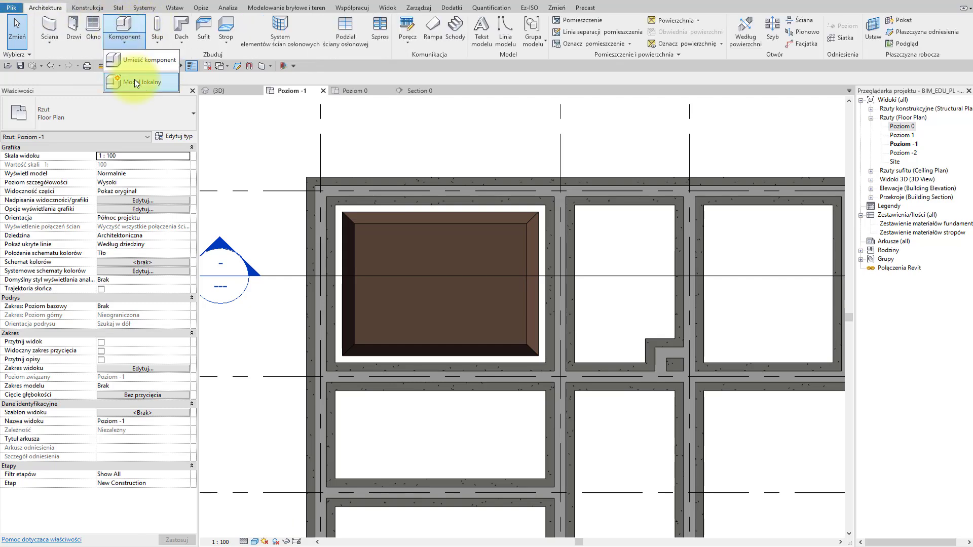
click(135, 79)
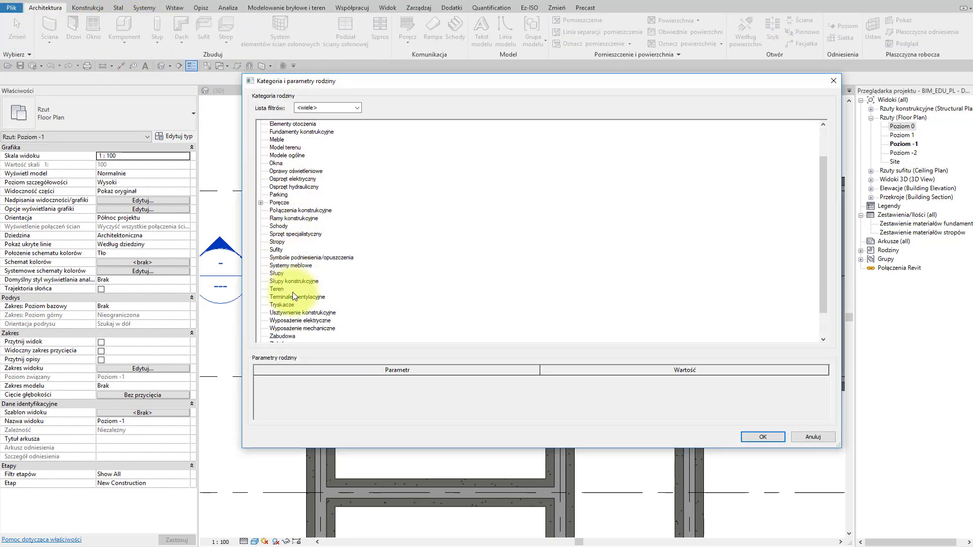
click(278, 242)
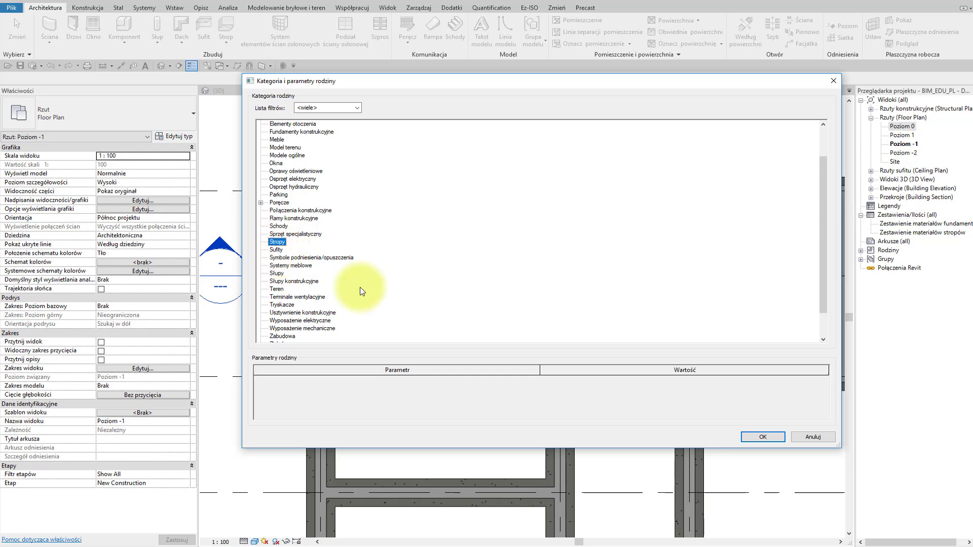
click(748, 438)
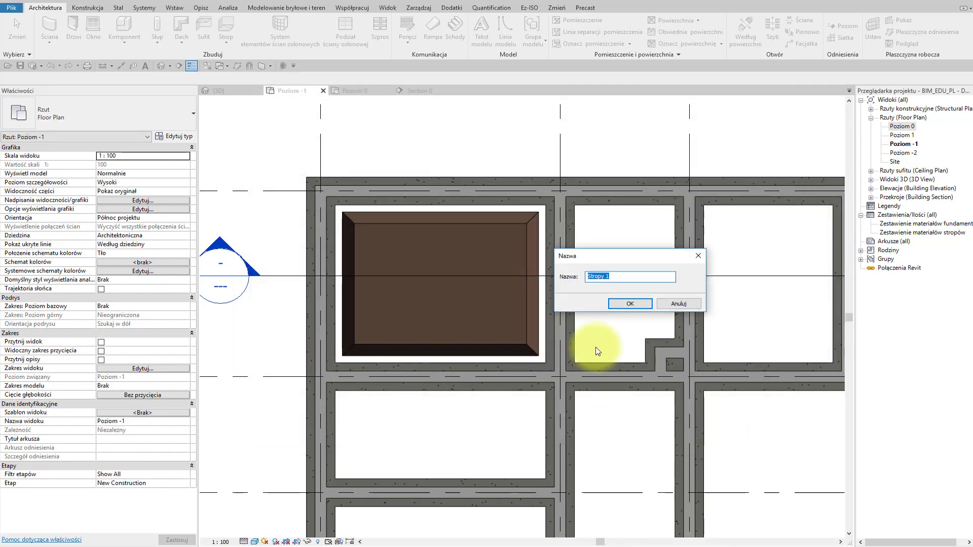
text(Pl)
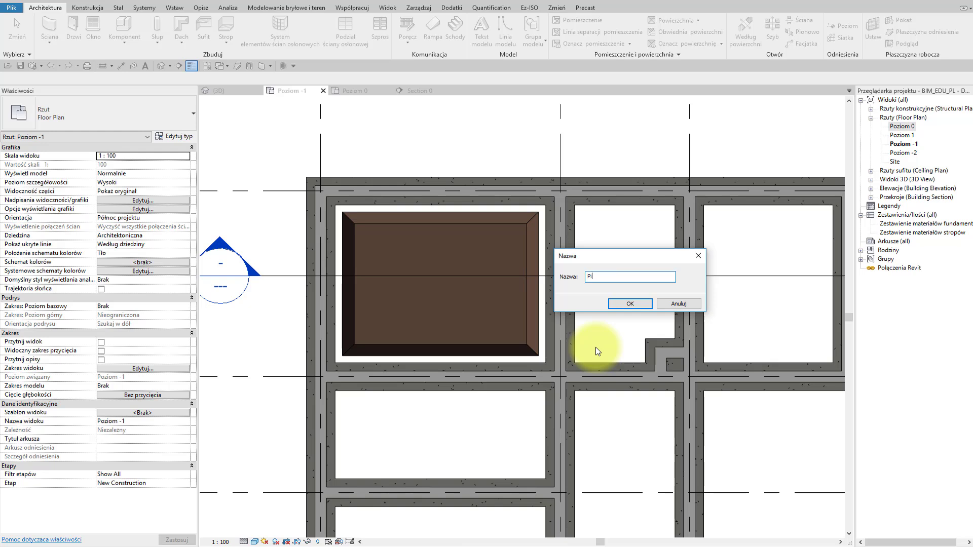
text(asek)
text( skos)
click(630, 303)
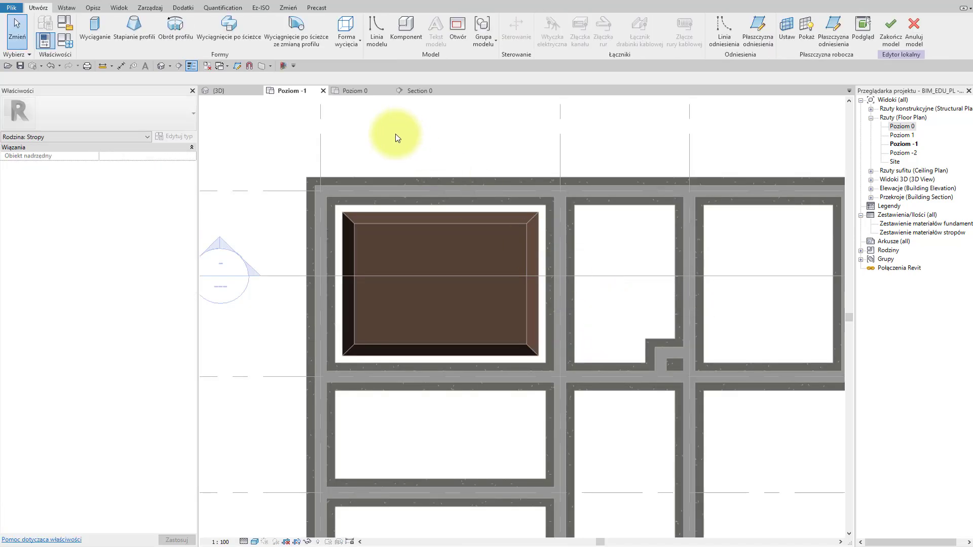
Start a sweep and sketch a closed rectangular path around the top-left room.
click(235, 47)
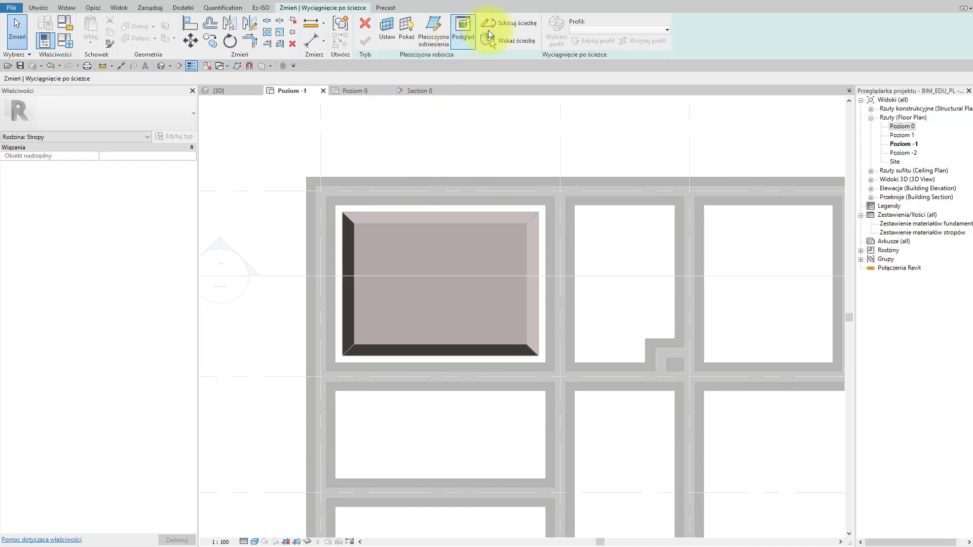
click(494, 24)
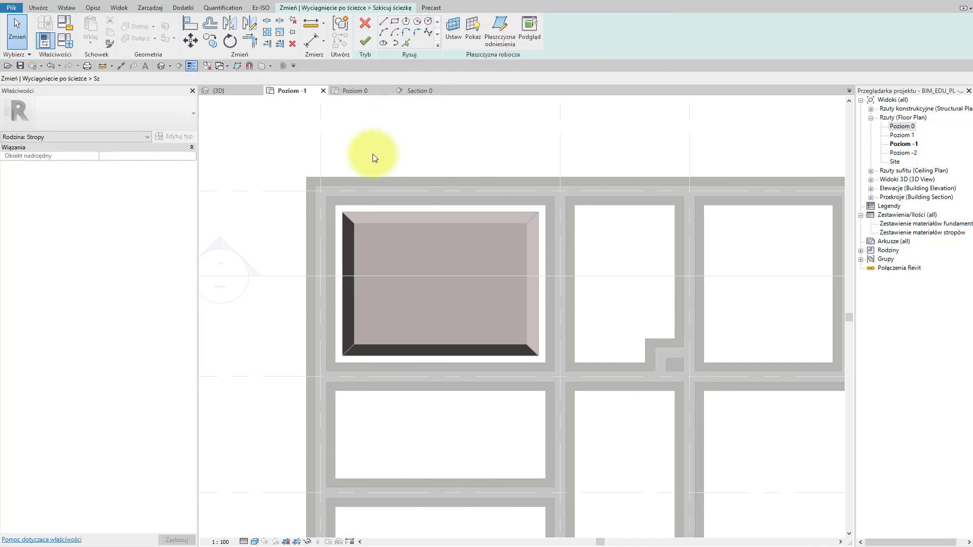
click(326, 193)
click(326, 370)
click(554, 370)
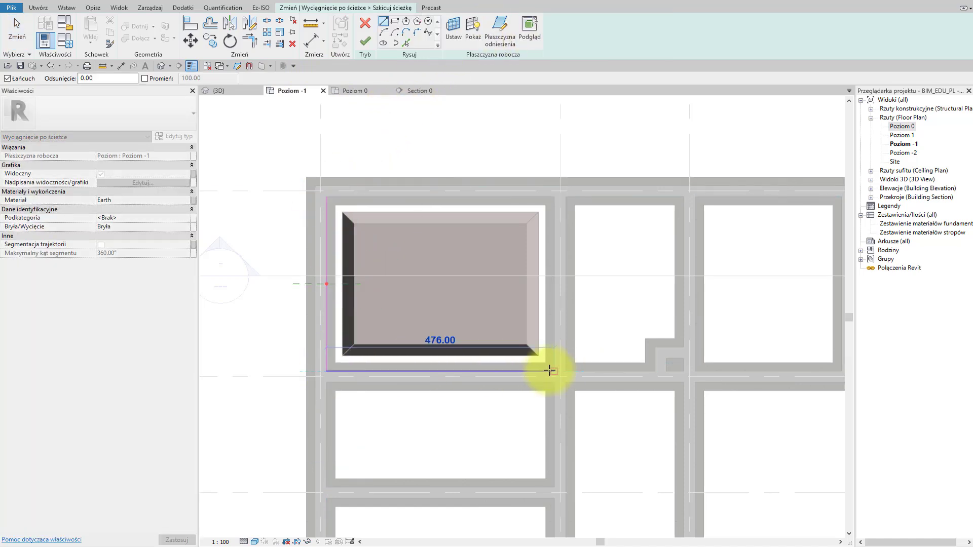
click(554, 197)
click(327, 195)
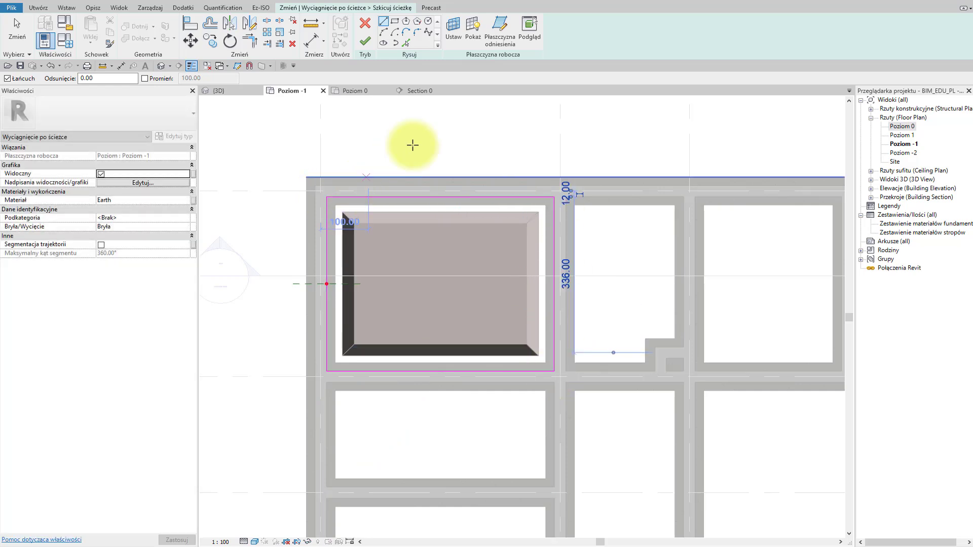
Finish the path and choose Section 0 for sketching the profile.
click(369, 43)
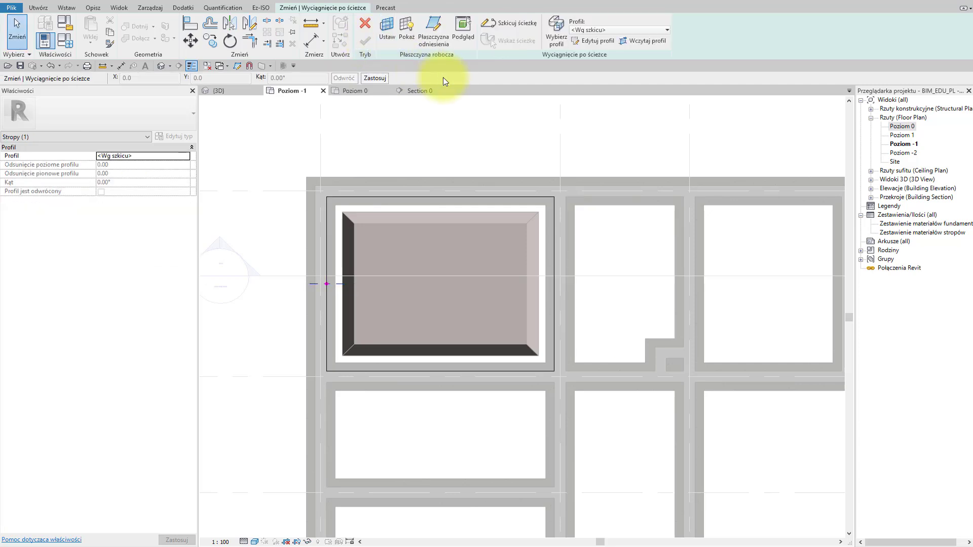
click(587, 40)
click(299, 161)
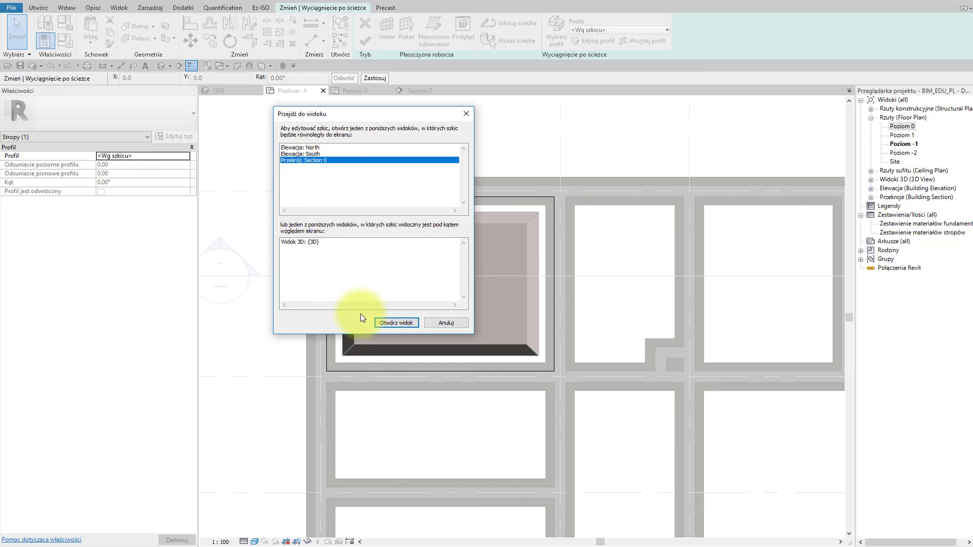
In Section 0, sketch a closed sloped wedge profile between the slab bottom and the wall.
click(401, 323)
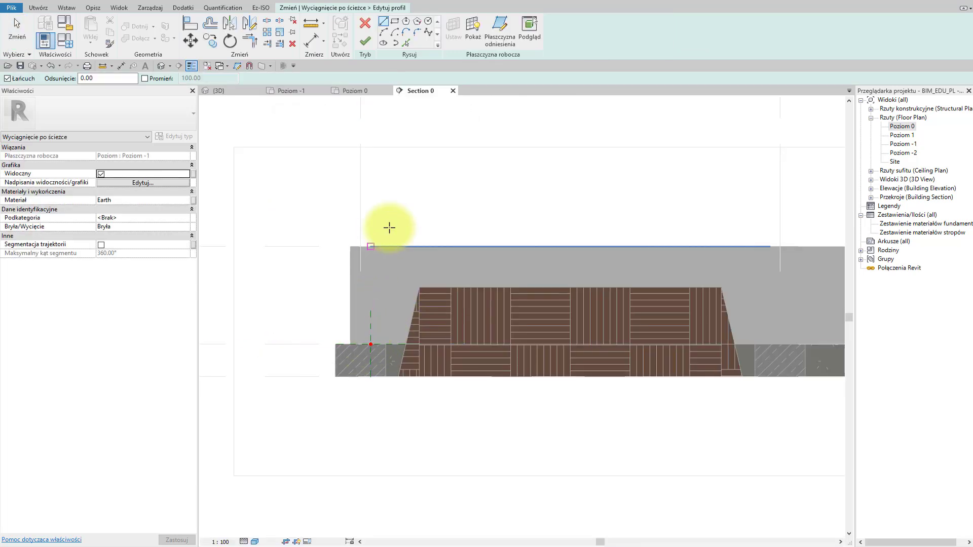
scroll(378, 373, up, 3)
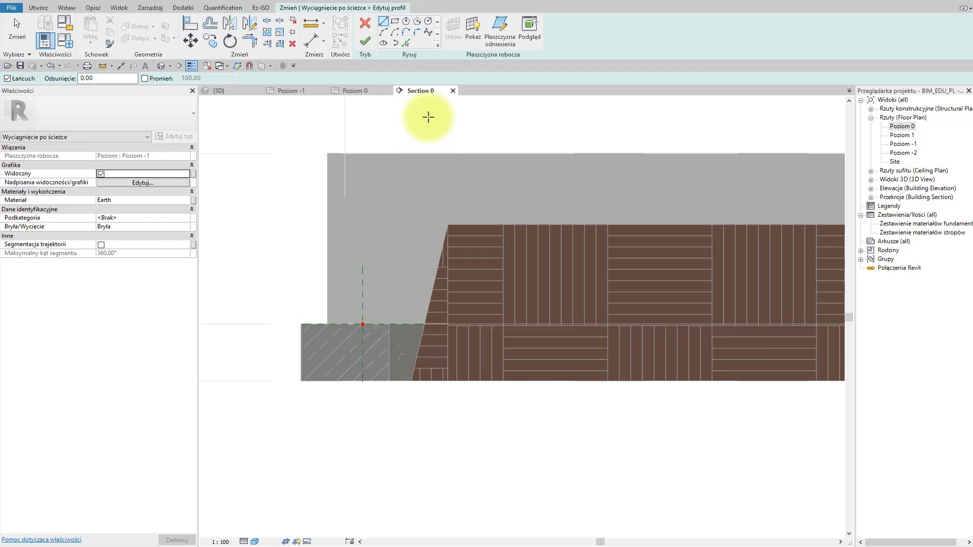
click(410, 384)
click(447, 225)
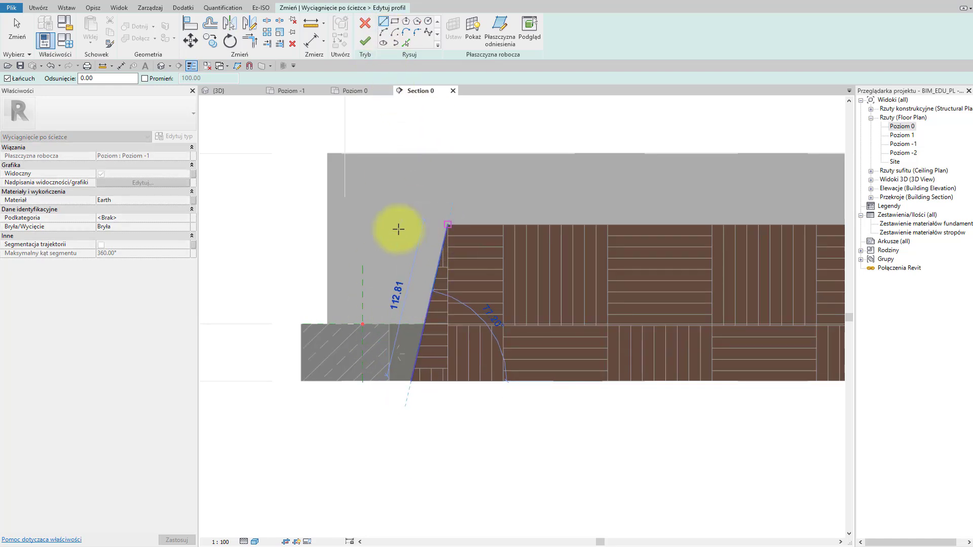
click(363, 225)
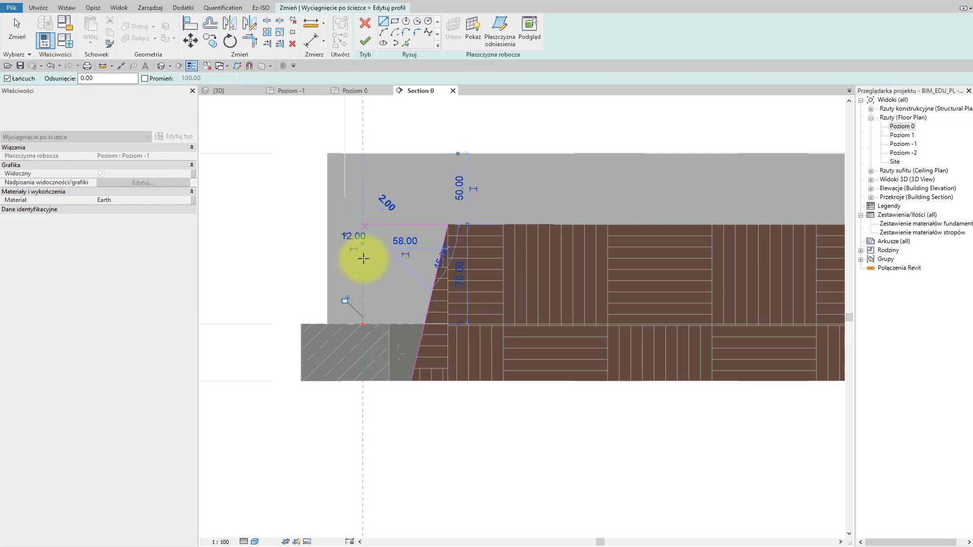
click(363, 324)
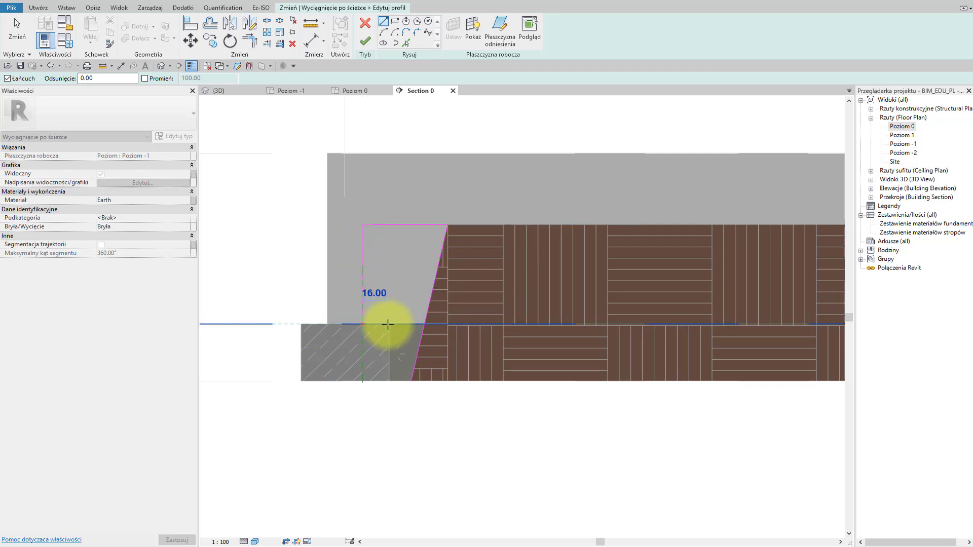
click(388, 380)
click(411, 380)
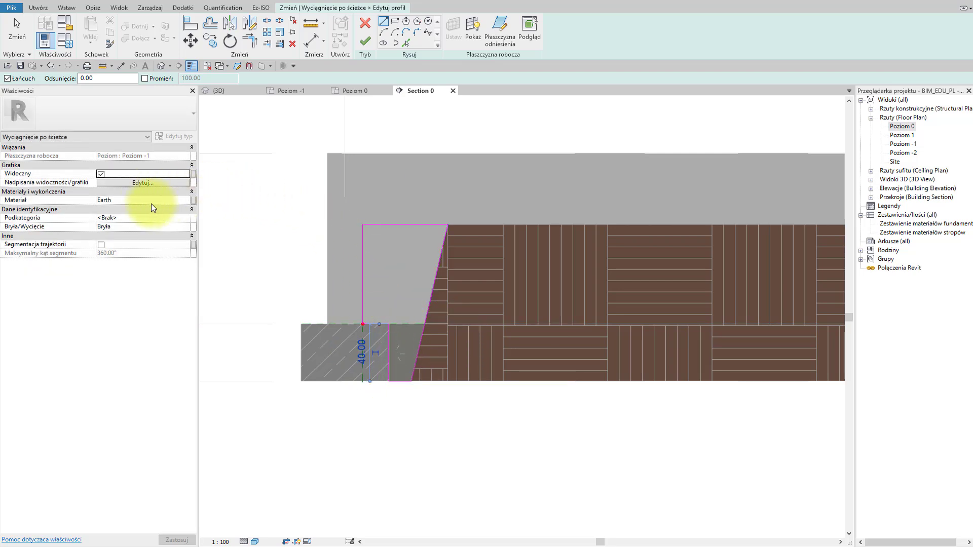
Assign Piasek zagęszczony material, then finish the profile, sweep and in-place model.
click(187, 203)
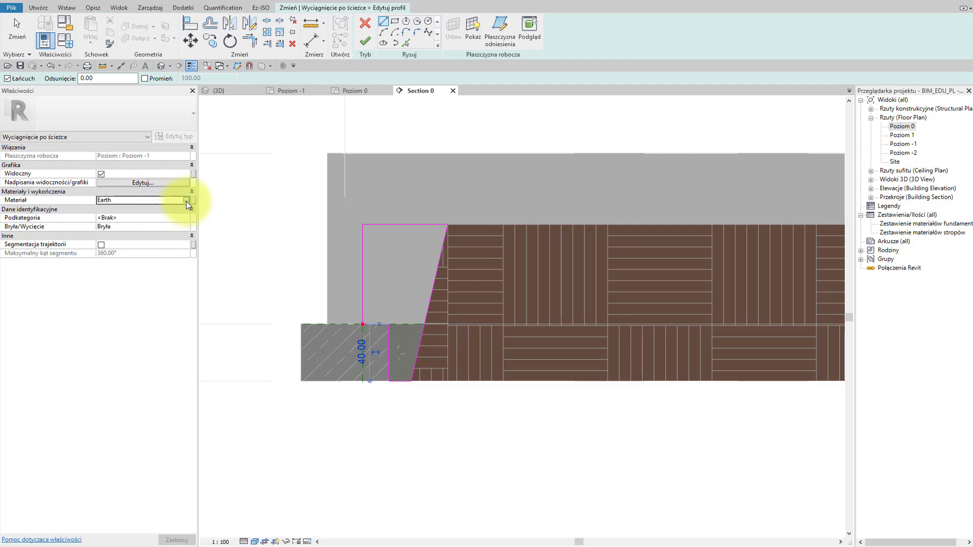
click(187, 201)
text(piasek)
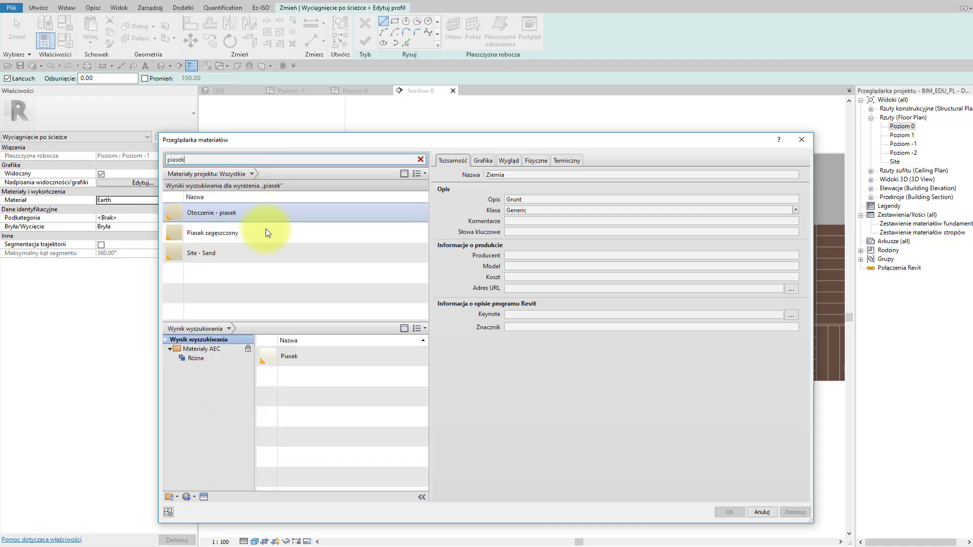
click(268, 232)
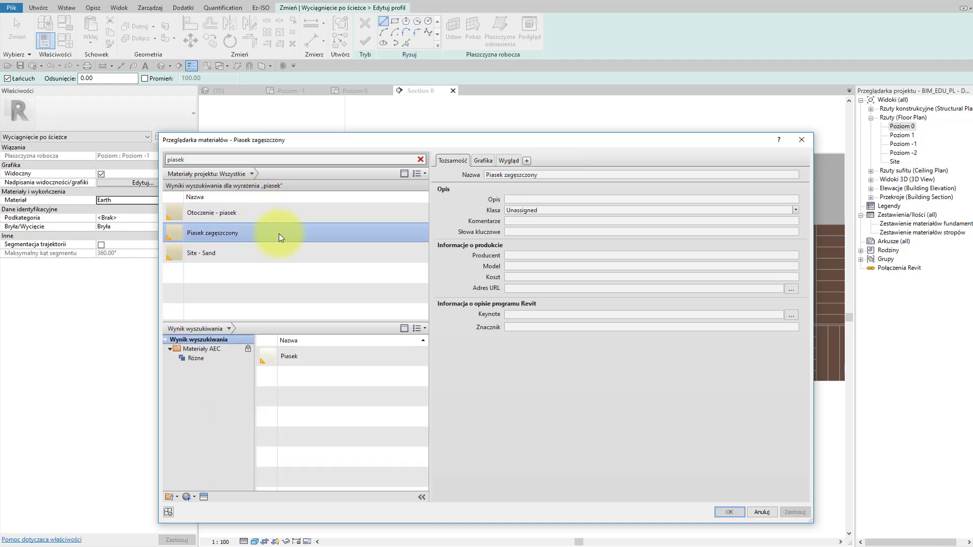
click(728, 512)
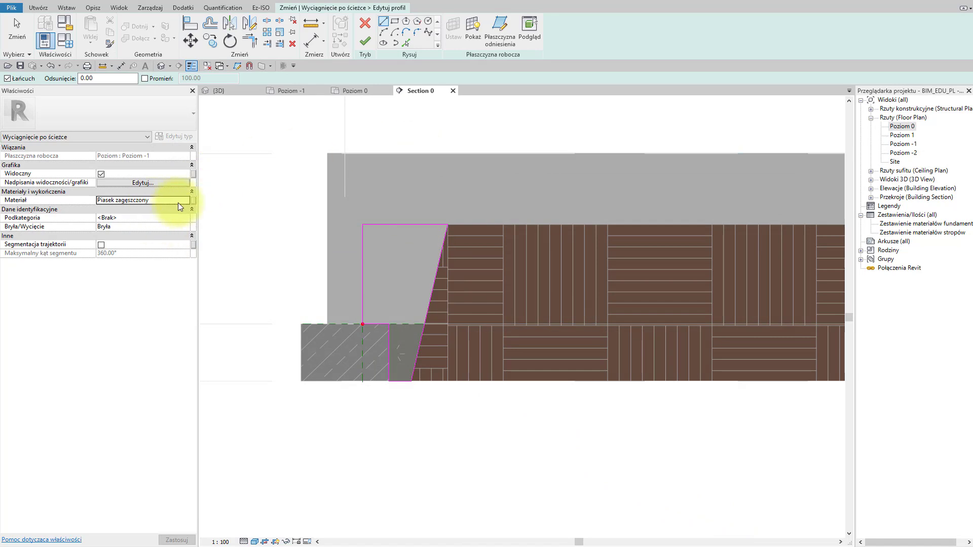
click(366, 43)
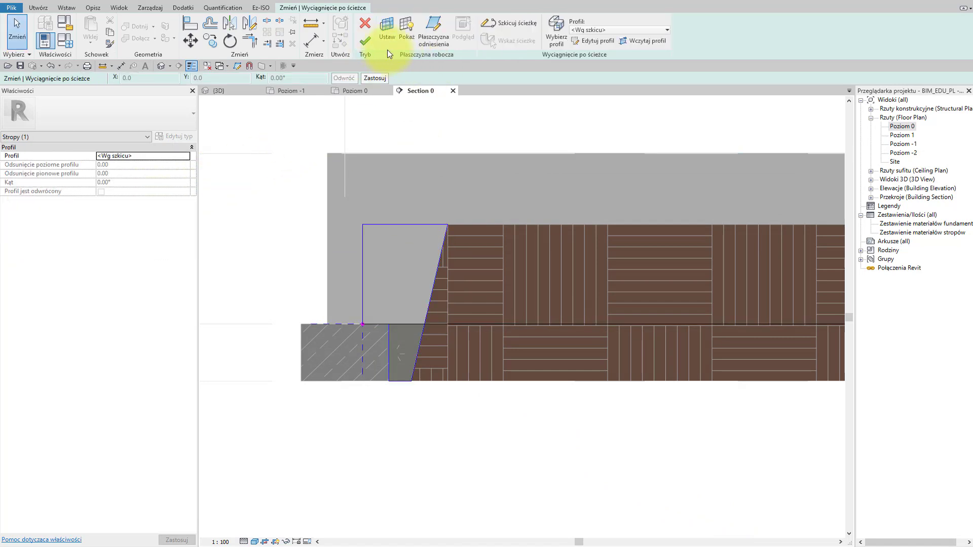
click(370, 44)
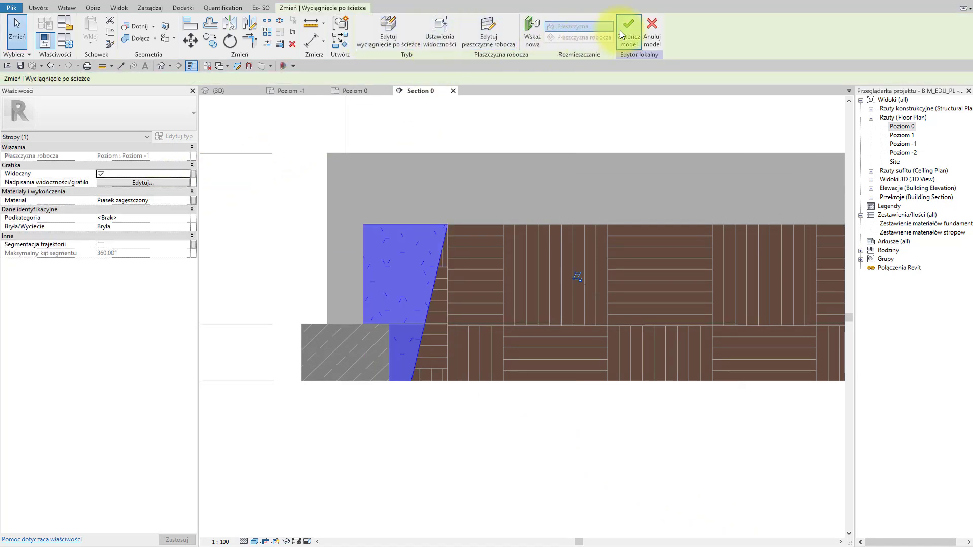
click(574, 114)
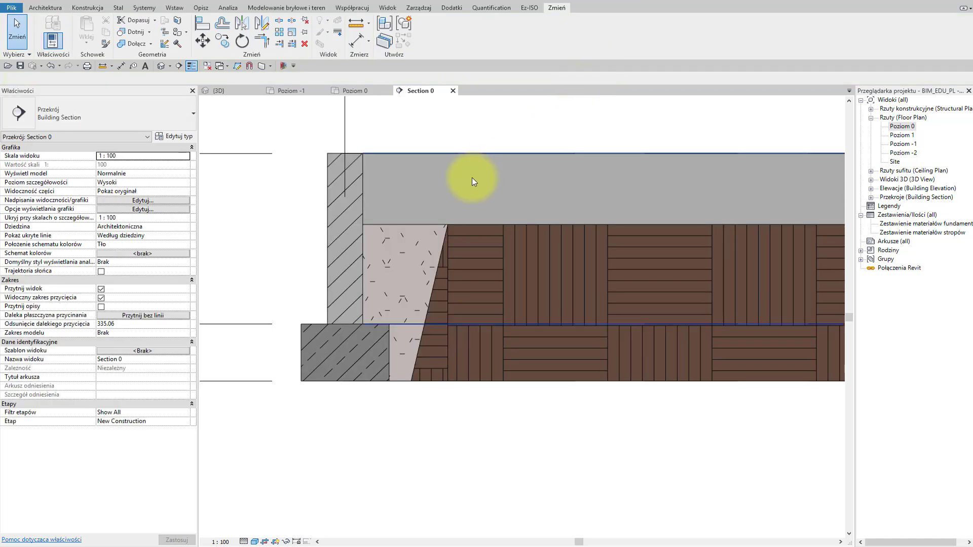
Inspect the new sand sweep in 3D, then go back through Section 0 to Poziom 0.
key(ctrl+Tab)
mouse_move(558, 297)
shift+middle_down()
mouse_move(413, 330)
mouse_move(549, 272)
mouse_move(521, 369)
mouse_move(500, 352)
mouse_move(348, 417)
mouse_move(353, 359)
mouse_move(373, 348)
shift+middle_up()
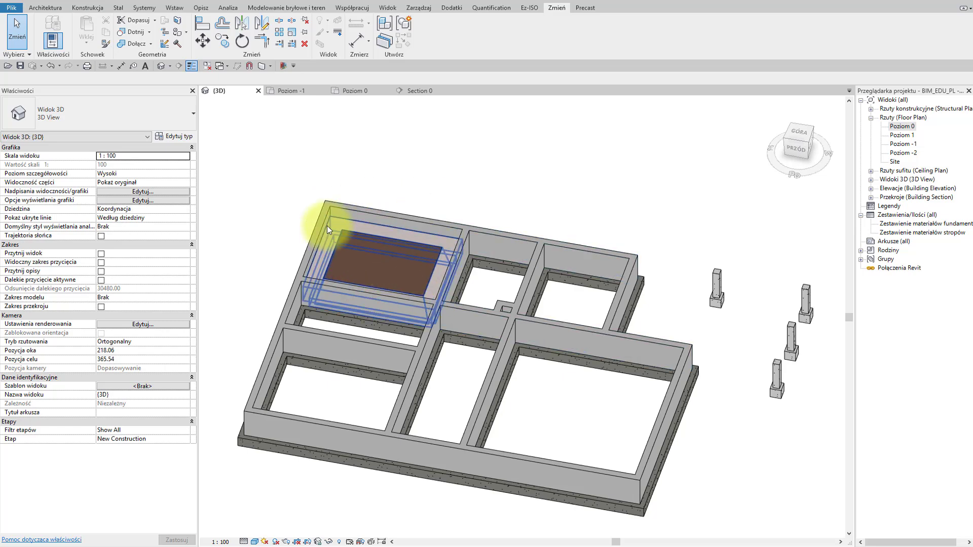
click(399, 91)
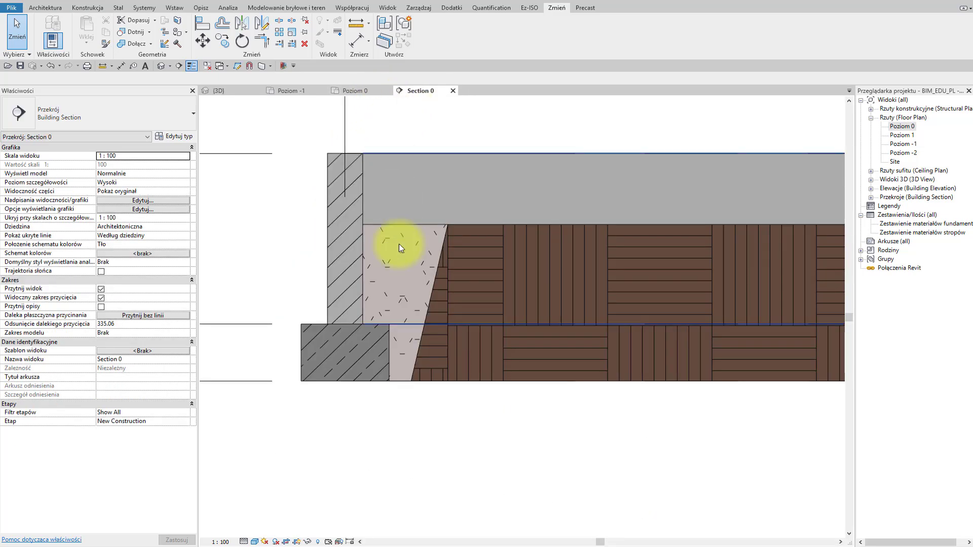
scroll(405, 238, down, 2)
scroll(297, 324, up, 2)
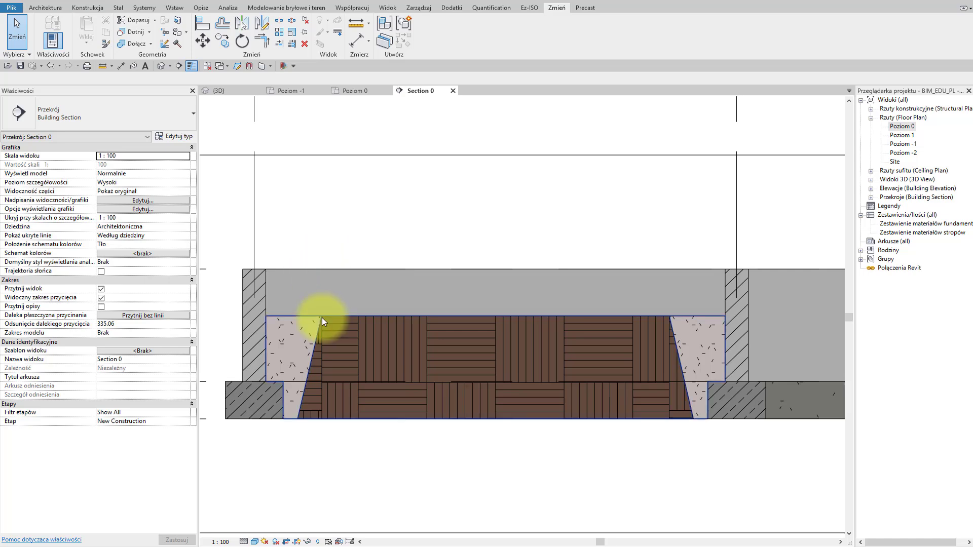
click(343, 93)
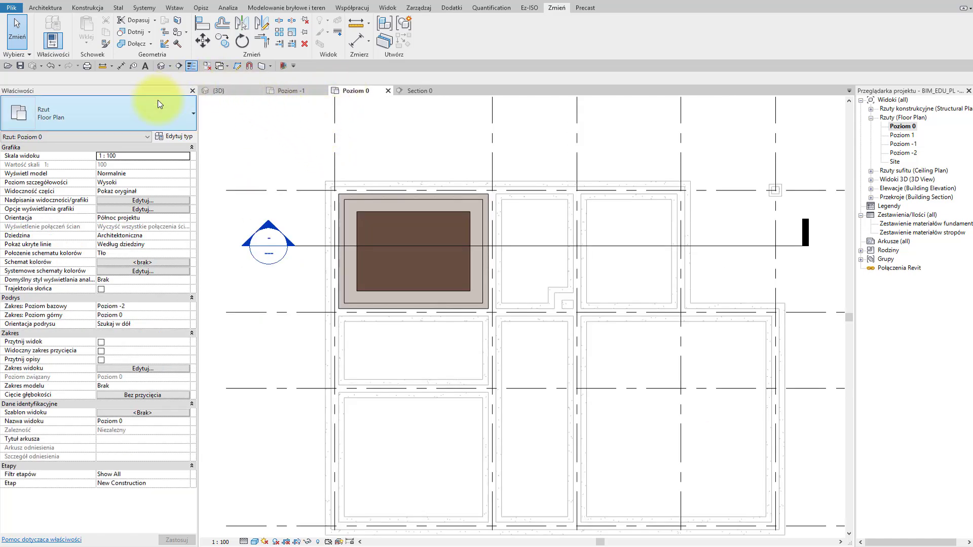
Start a Piasek zagęszczony floor with a -15 height offset, reviewing its type properties.
click(45, 7)
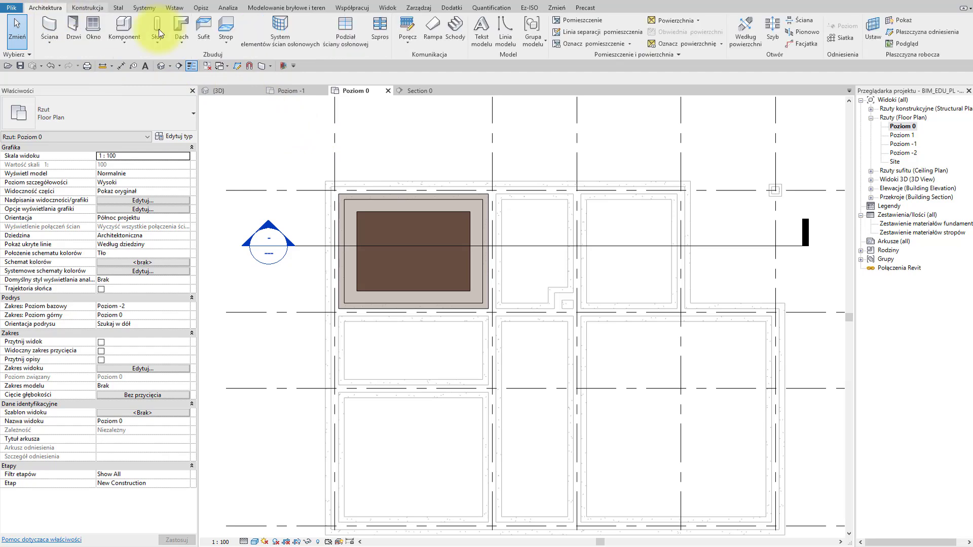
click(223, 28)
click(166, 116)
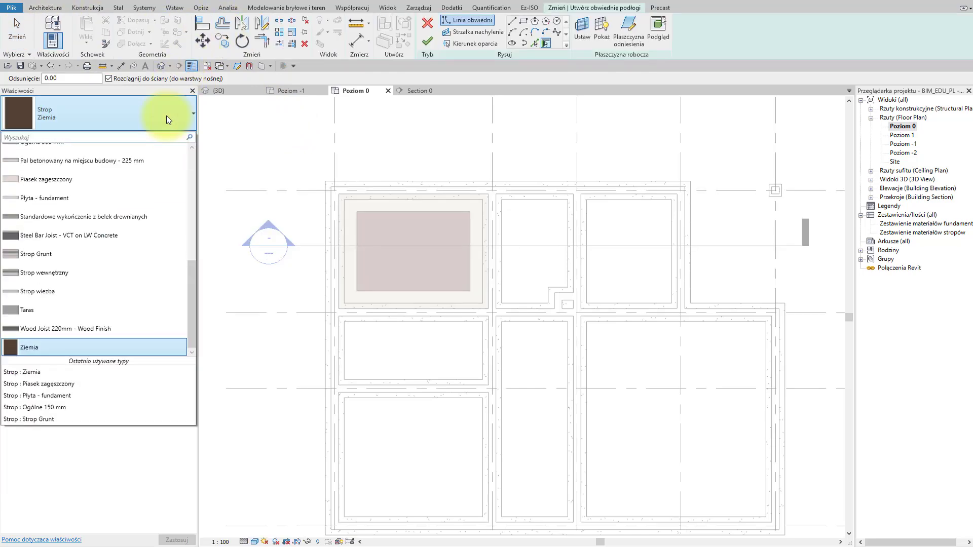
click(145, 180)
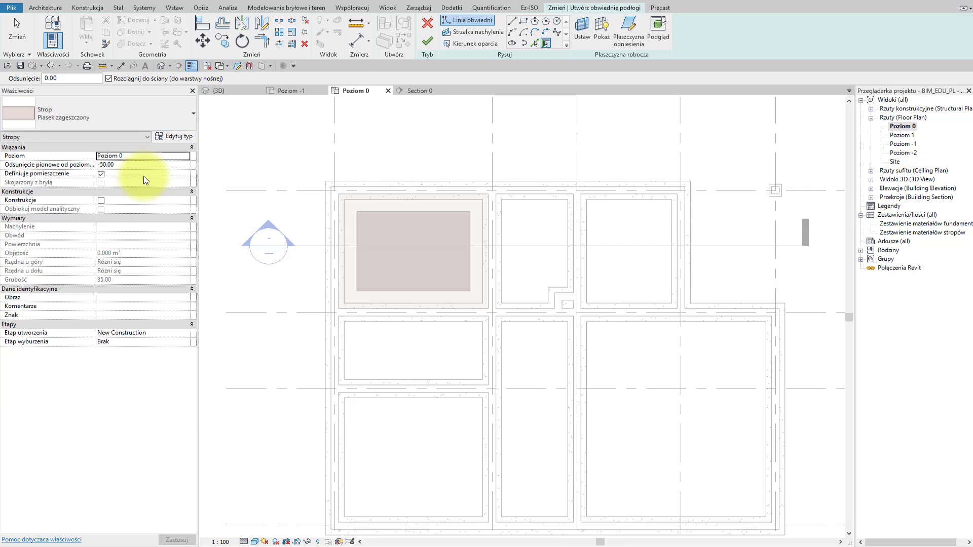
click(149, 166)
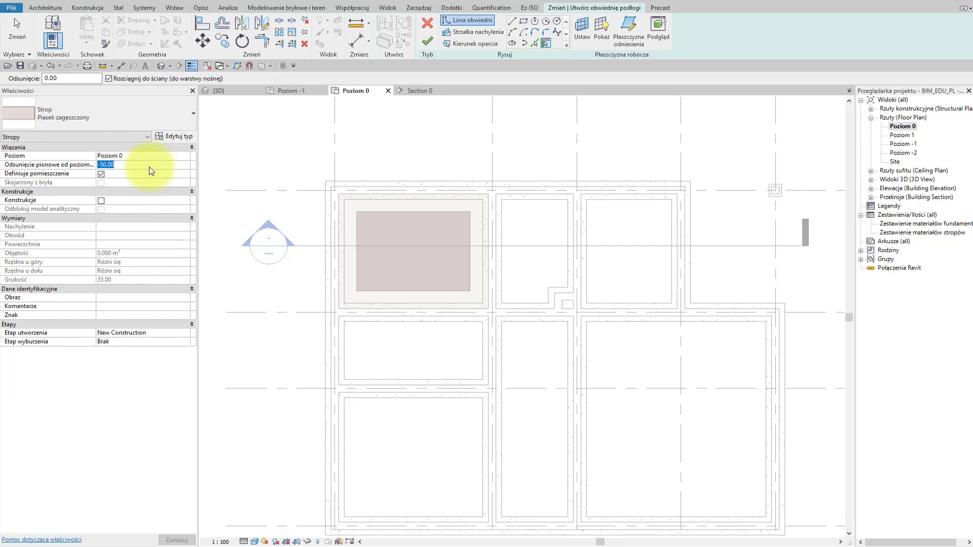
text(-15)
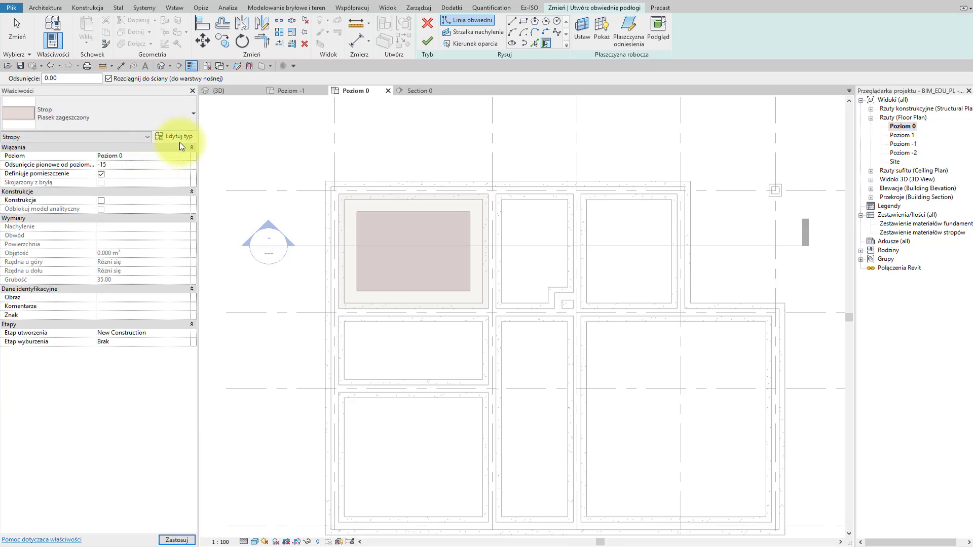
click(174, 136)
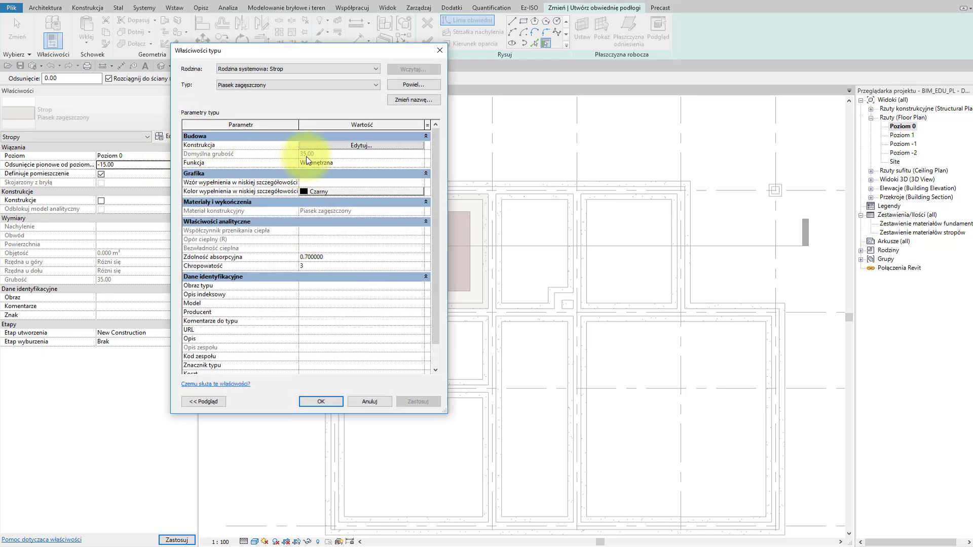
click(314, 396)
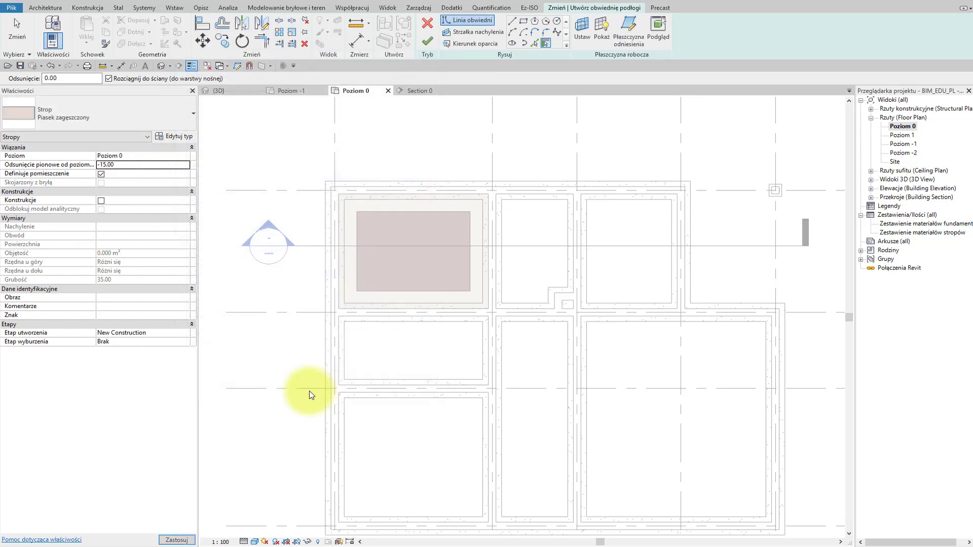
Draw a rectangular boundary around the fill and finish the floor without attaching walls.
click(523, 23)
scroll(358, 189, up, 2)
click(327, 198)
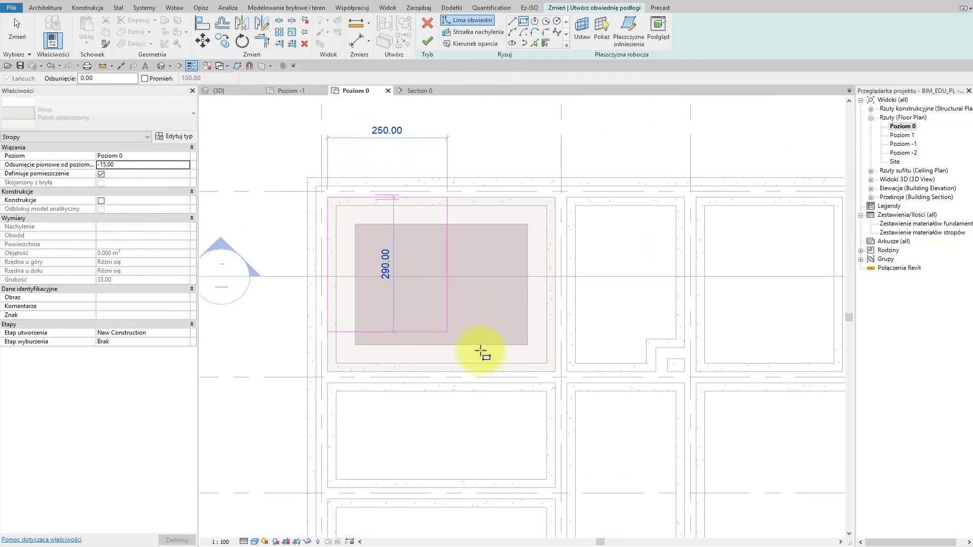
click(551, 354)
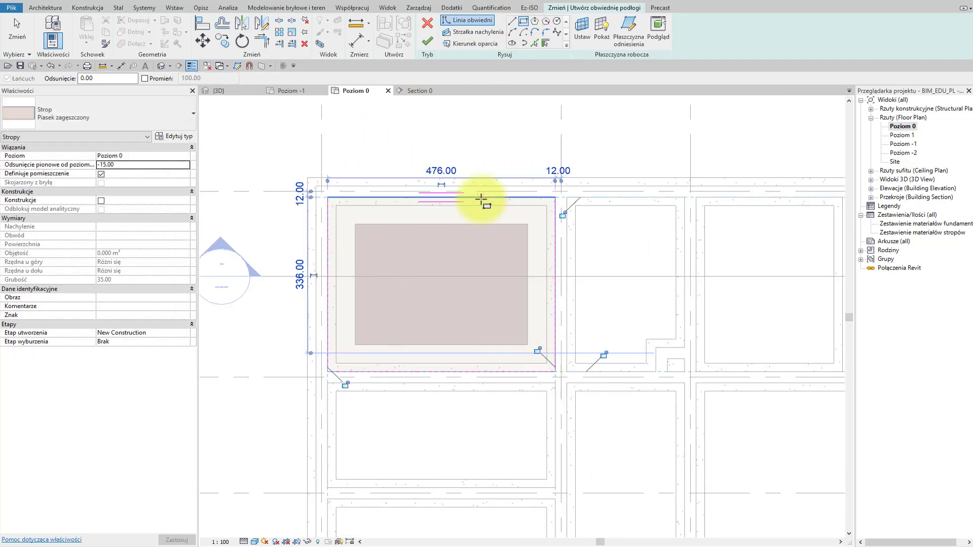
click(432, 43)
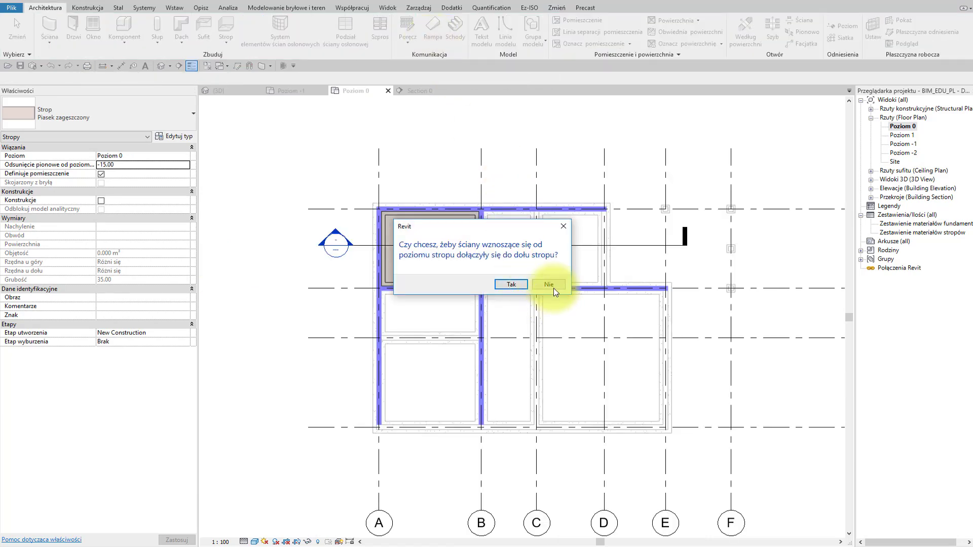
click(553, 288)
scroll(521, 245, up, 5)
Inspect the new floor in the 3D view, then open Section 0.
click(278, 225)
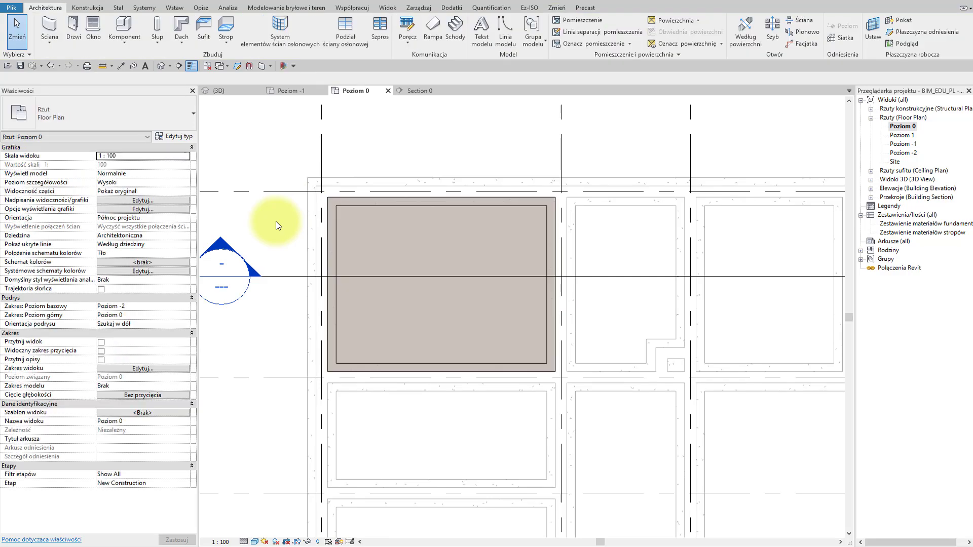
key(ctrl+Tab)
mouse_move(429, 299)
shift+middle_down()
mouse_move(628, 261)
mouse_move(336, 326)
mouse_move(397, 336)
mouse_move(532, 322)
shift+middle_up()
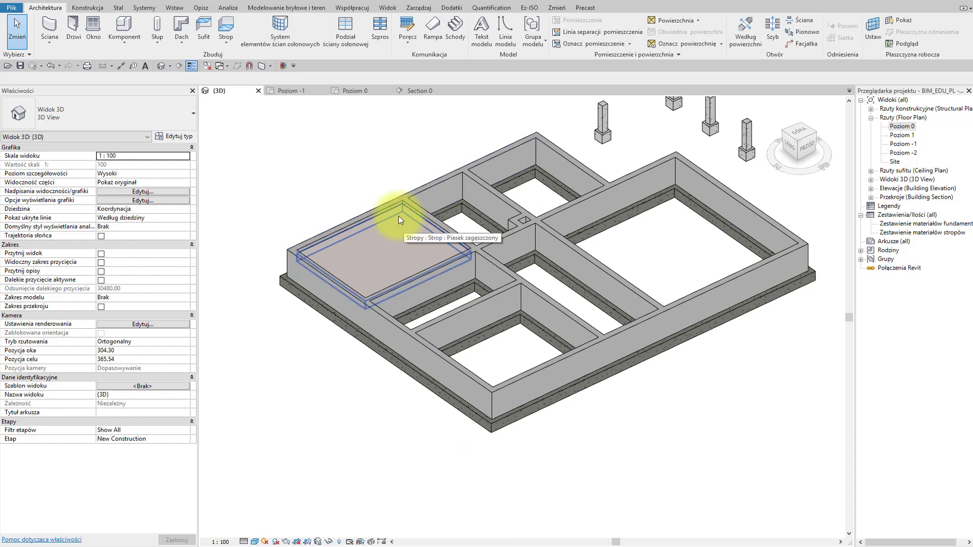
click(418, 90)
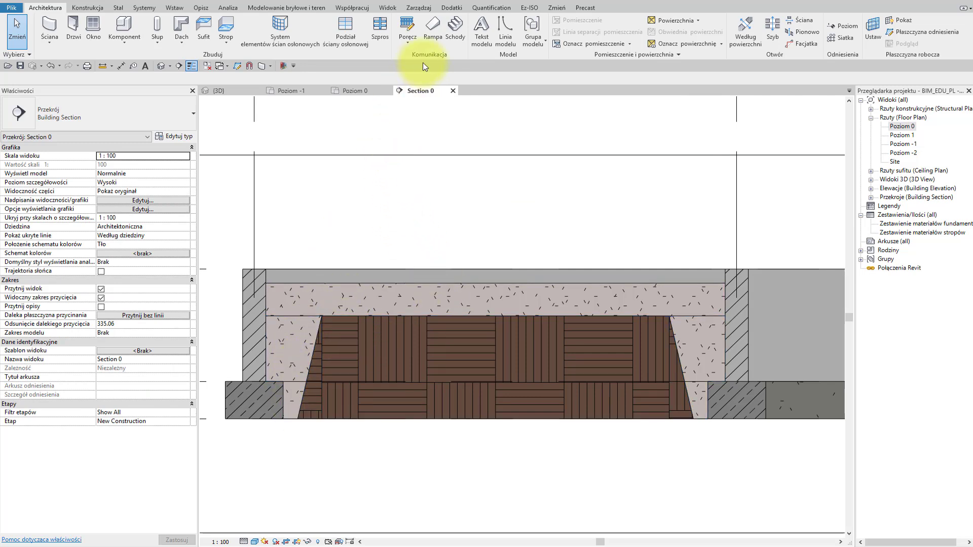
Join the compacted-sand slab with the adjacent fill geometry.
click(556, 6)
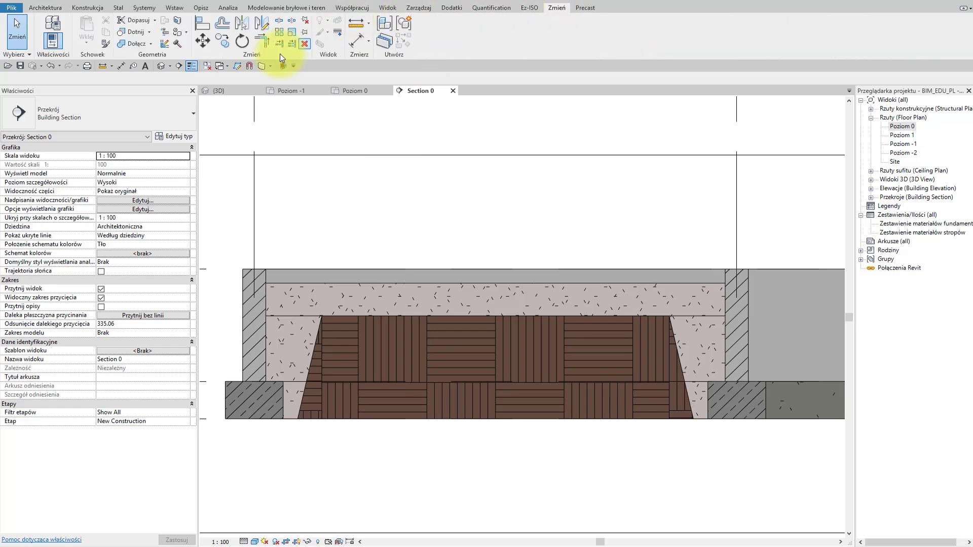
click(131, 45)
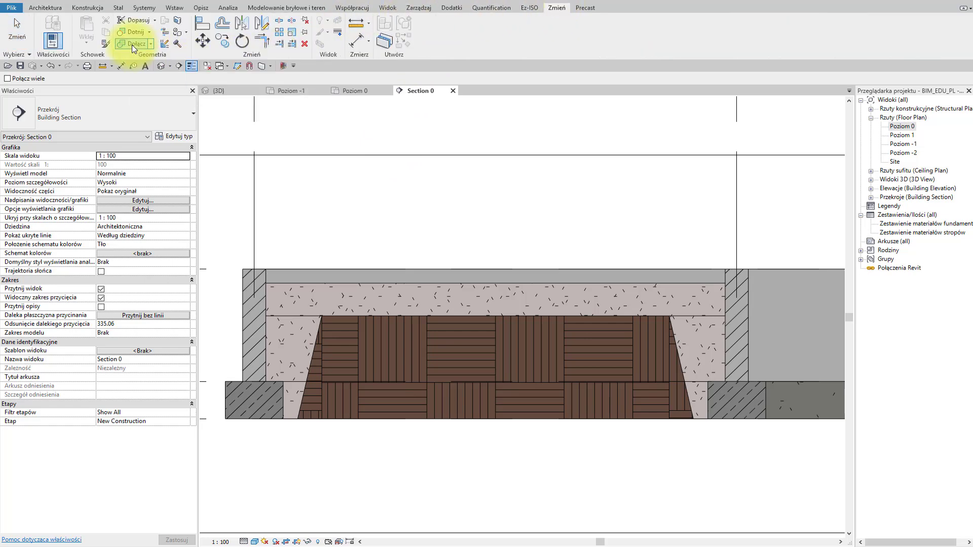
click(293, 317)
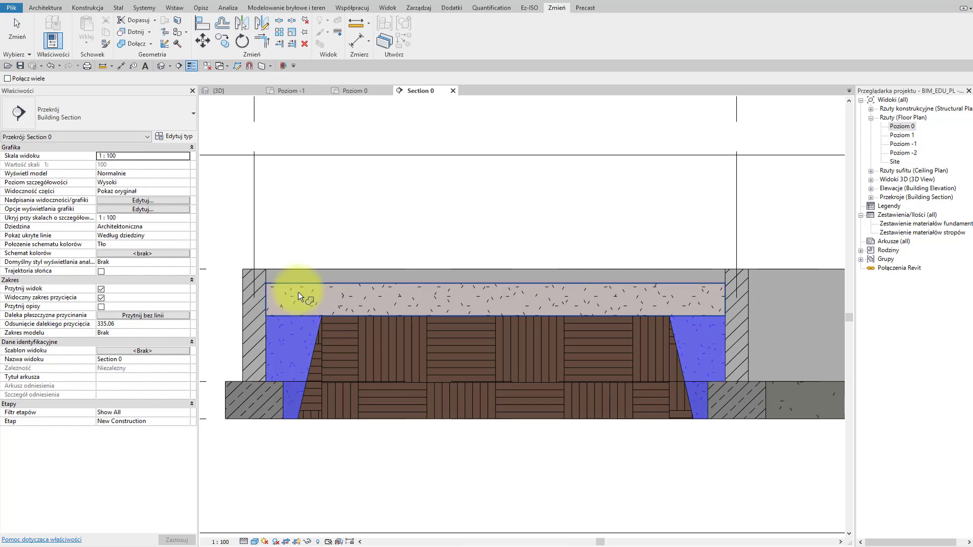
click(298, 291)
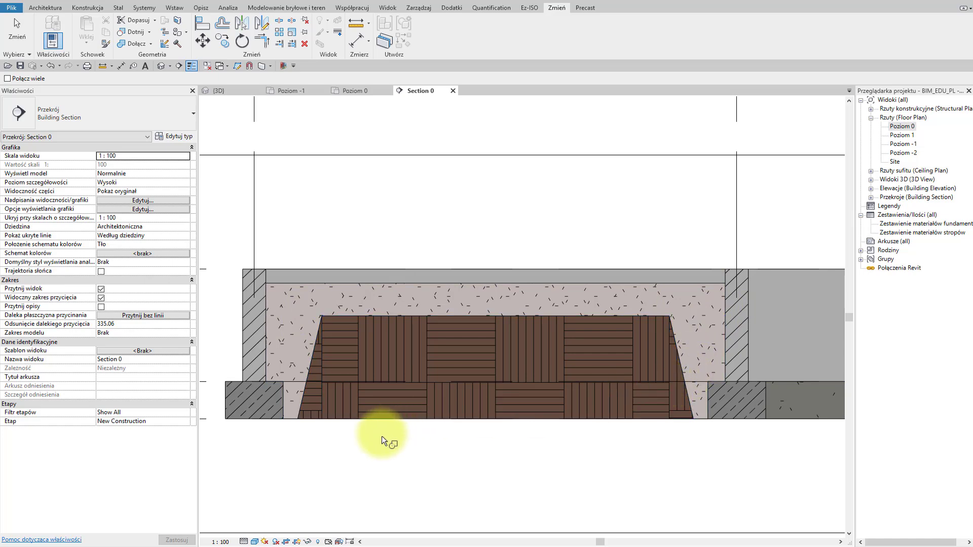
click(342, 418)
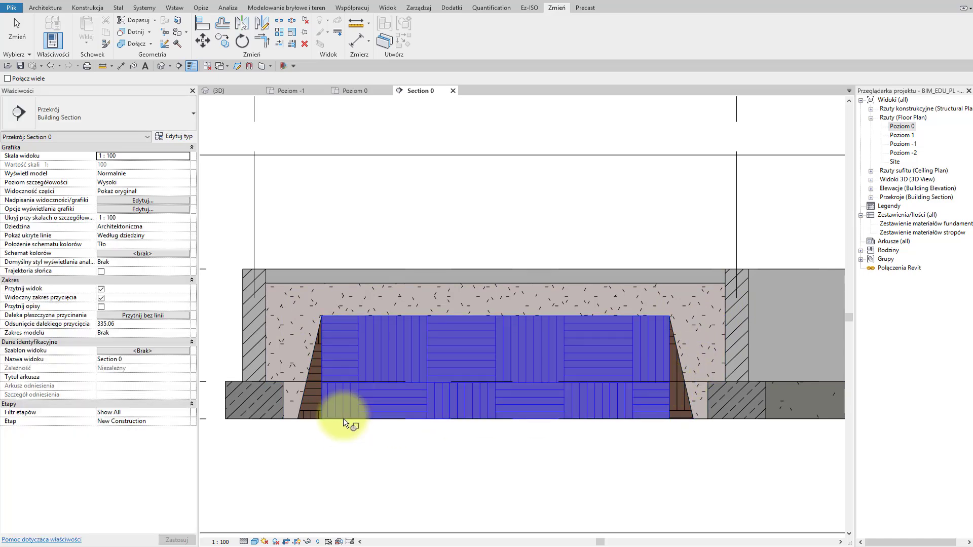
key(Escape)
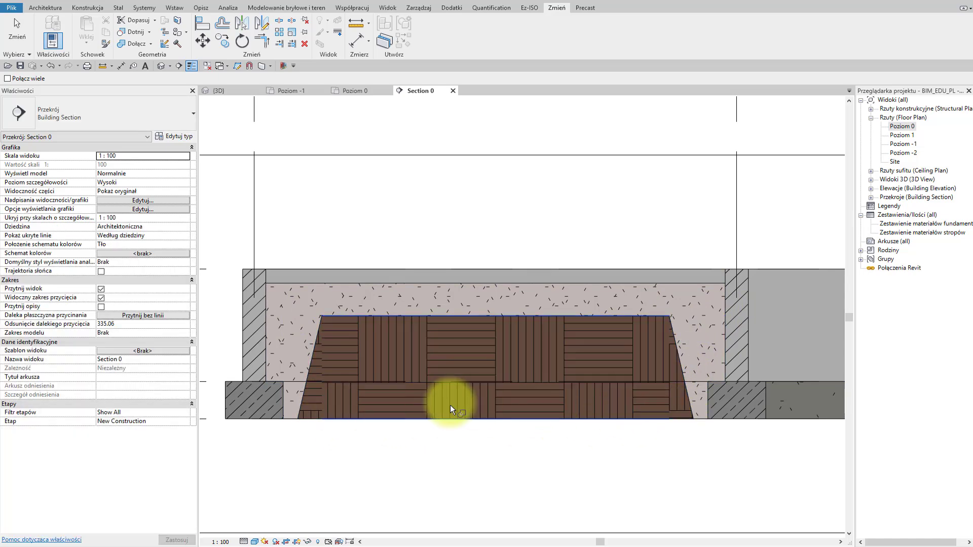
Pan the section to bring the level markers into view and exit the join tool.
scroll(484, 379, down, 1)
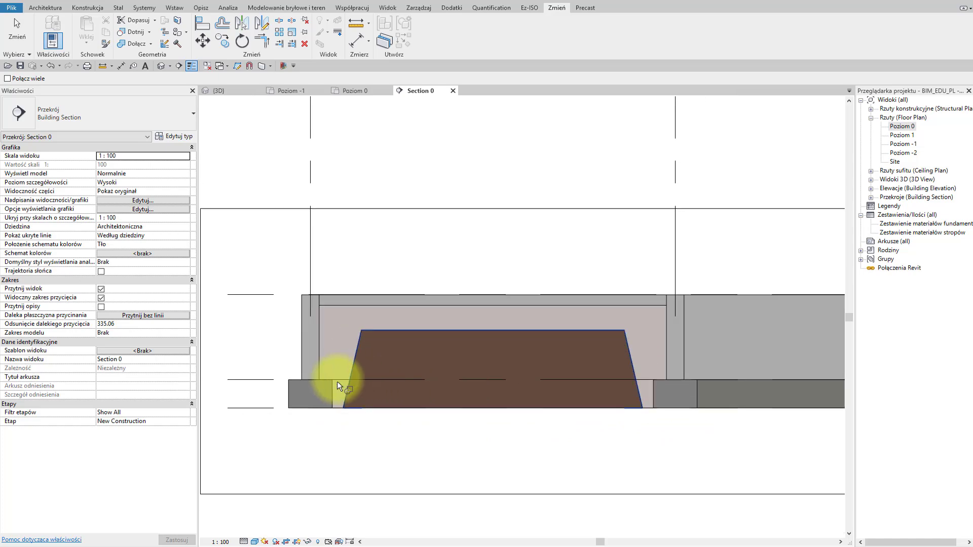
scroll(701, 380, down, 2)
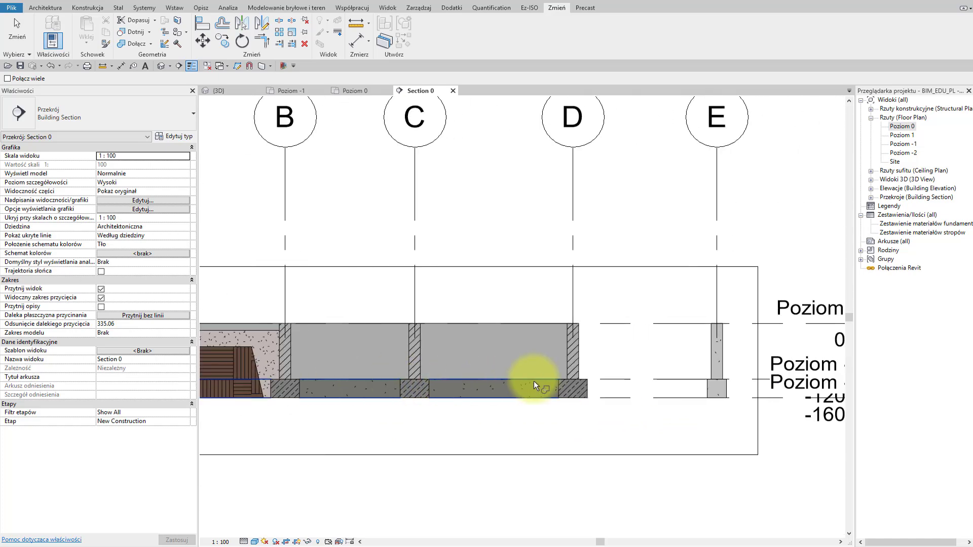
middle_drag(644, 384, 446, 391)
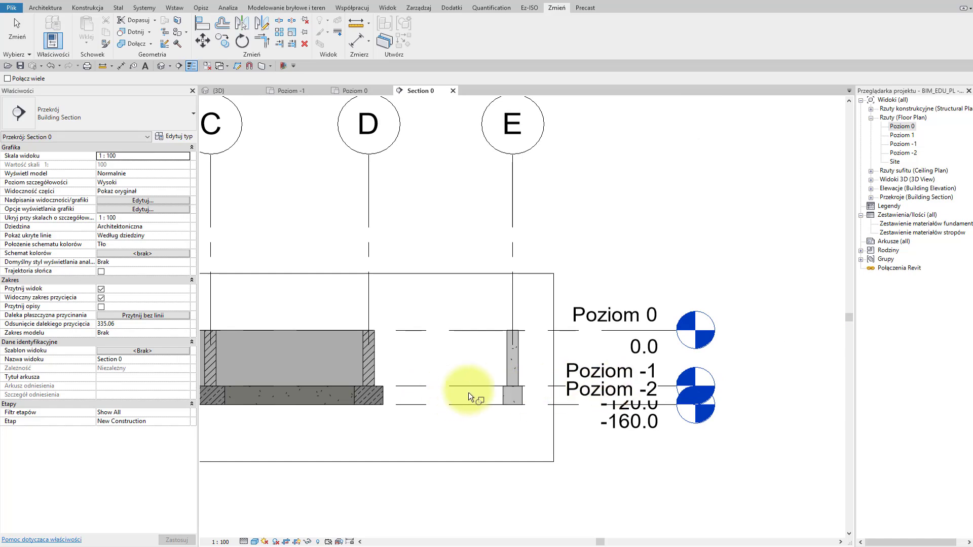
scroll(254, 391, down, 1)
shift+scroll(333, 370, left, 5)
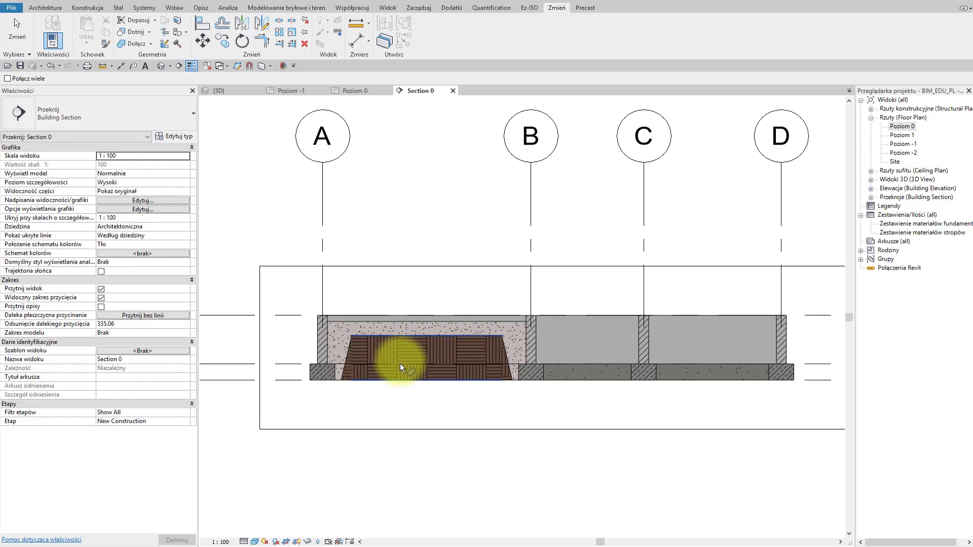
key(Escape)
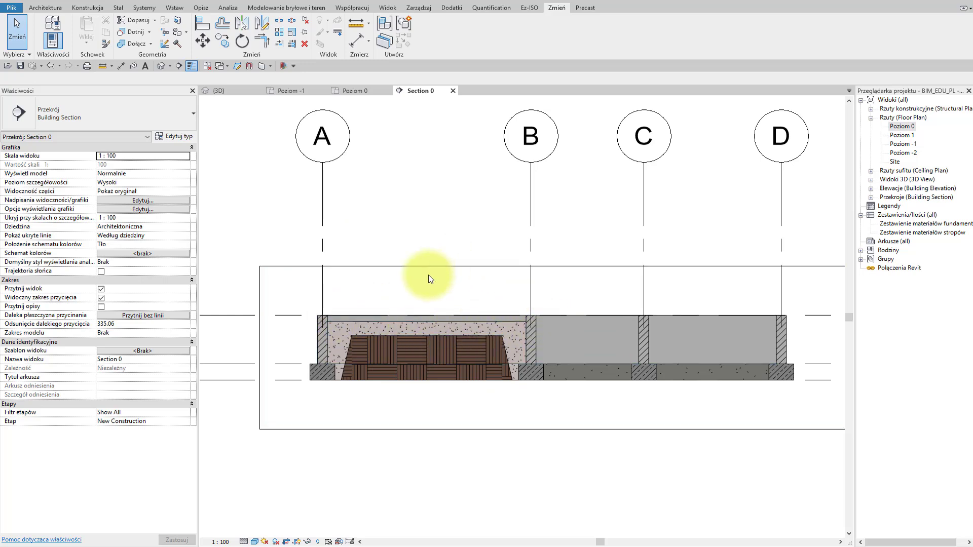
scroll(428, 276, down, 1)
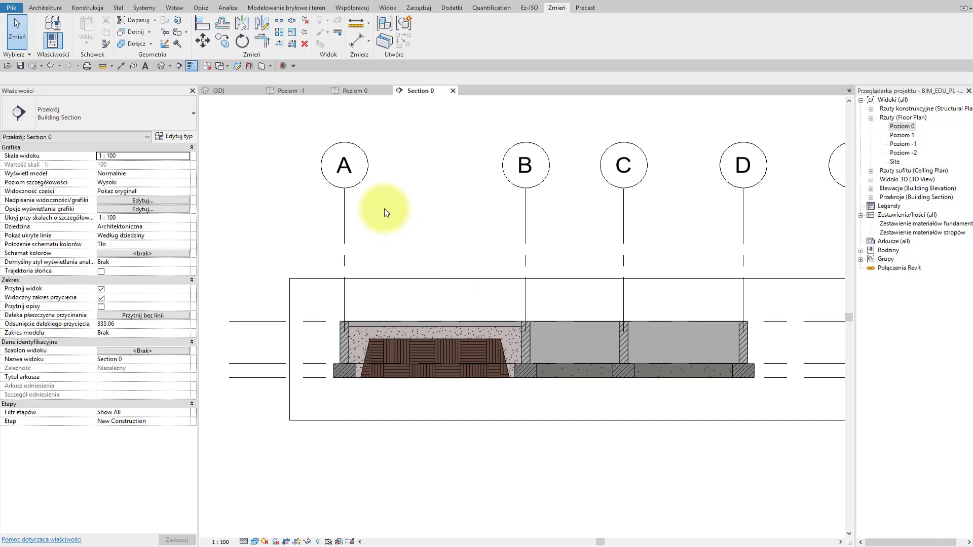
Start a Płyta - fundament floor on Poziom 0 with 0 height offset.
click(349, 92)
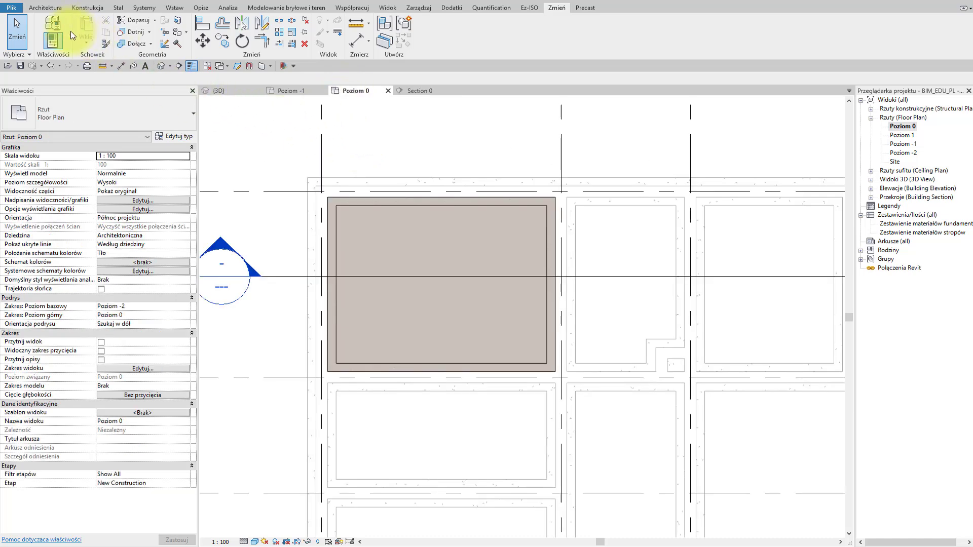
click(46, 8)
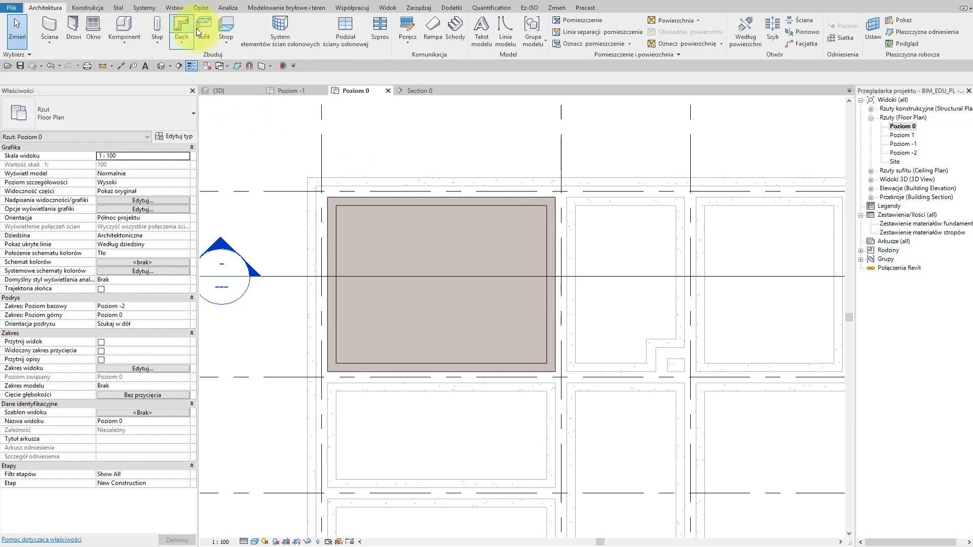
click(221, 27)
click(178, 112)
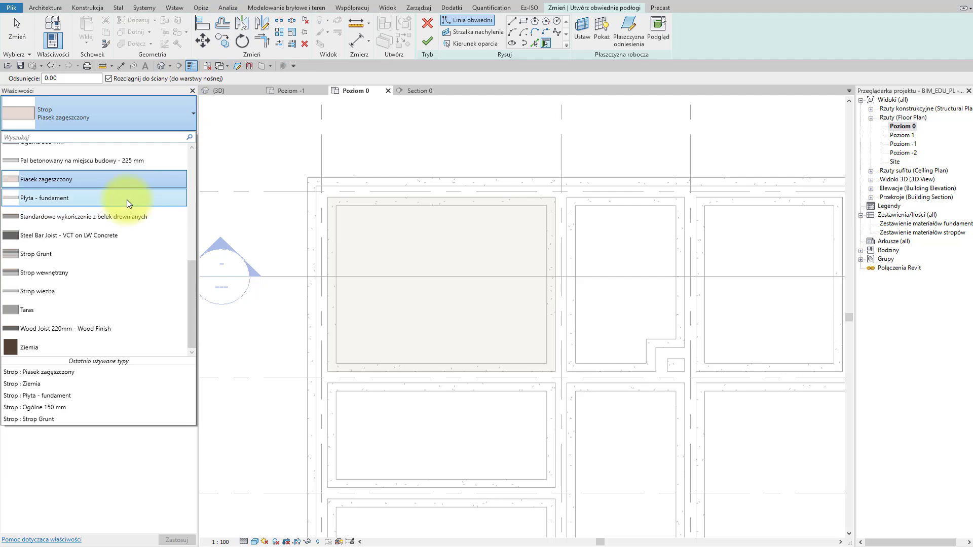
click(127, 199)
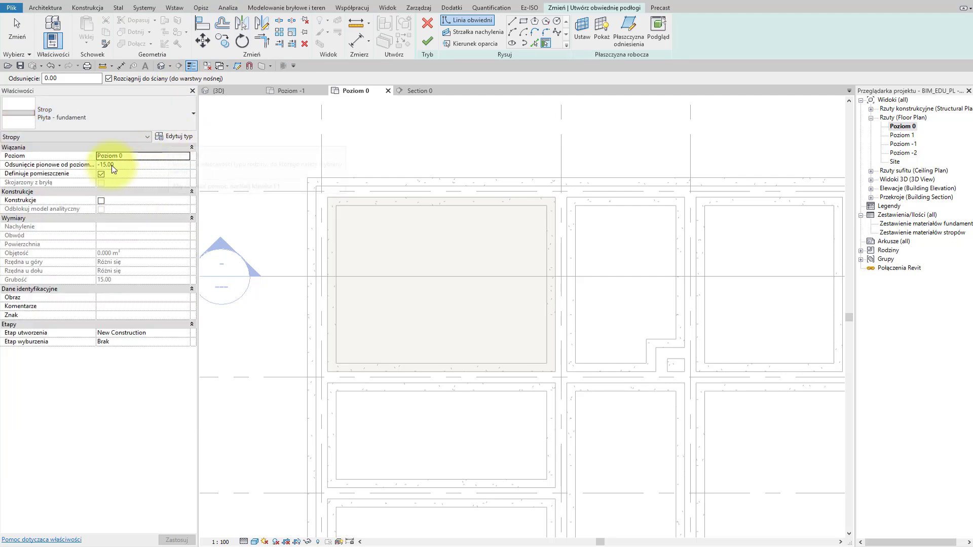
click(154, 167)
text(0)
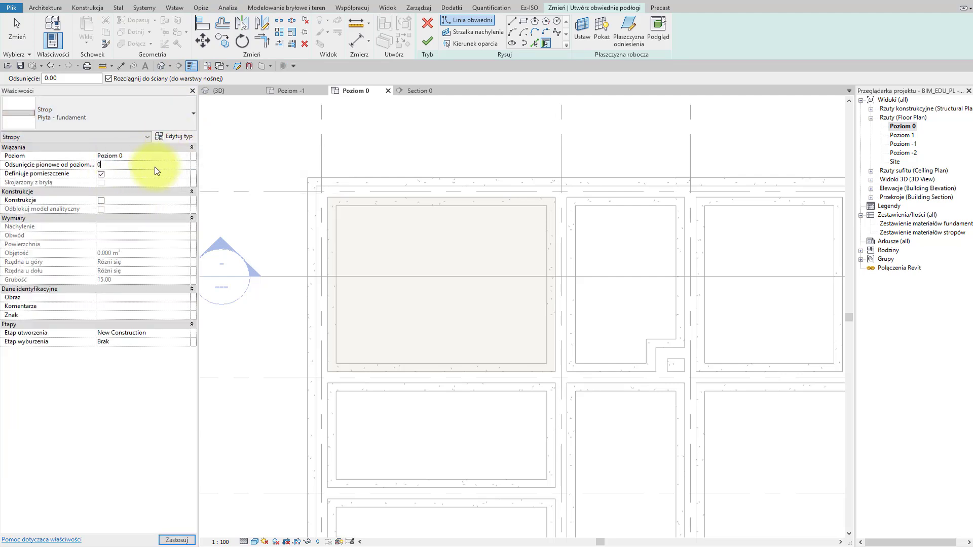
Review the Płyta - fundament type properties and its single 15.00 concrete layer.
click(184, 134)
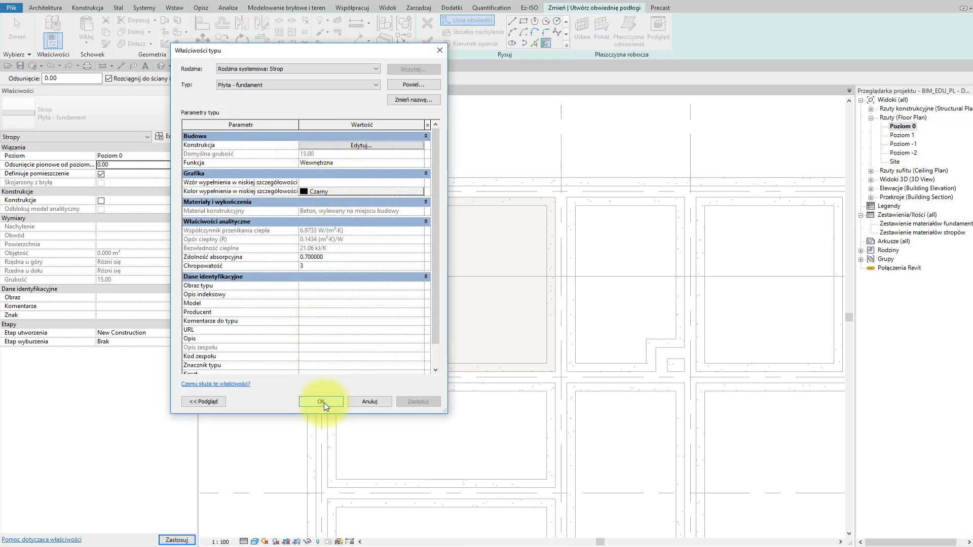
click(367, 146)
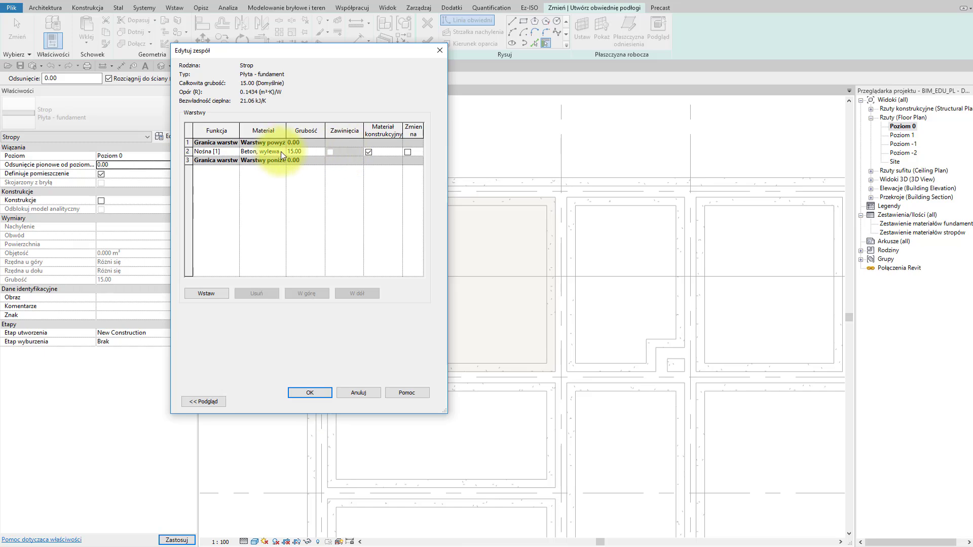
click(324, 392)
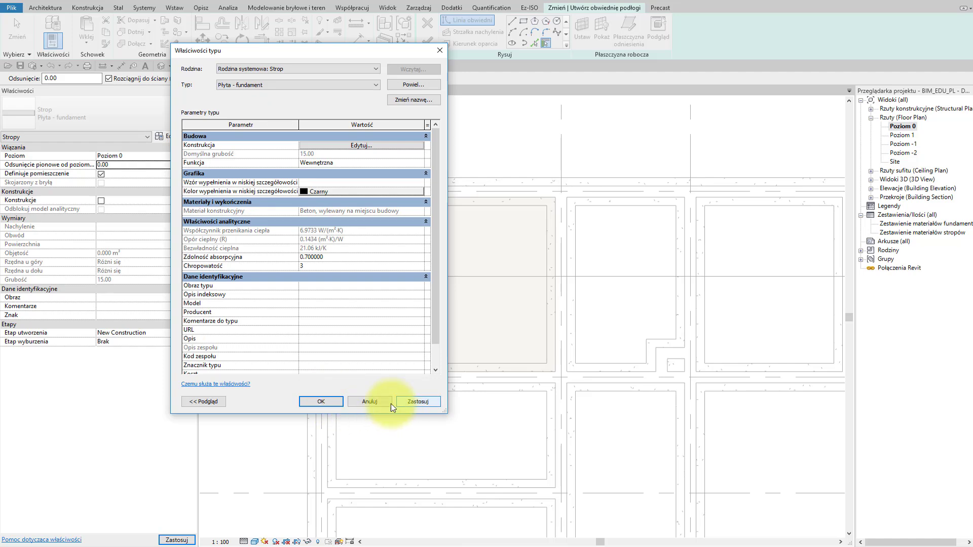
click(337, 406)
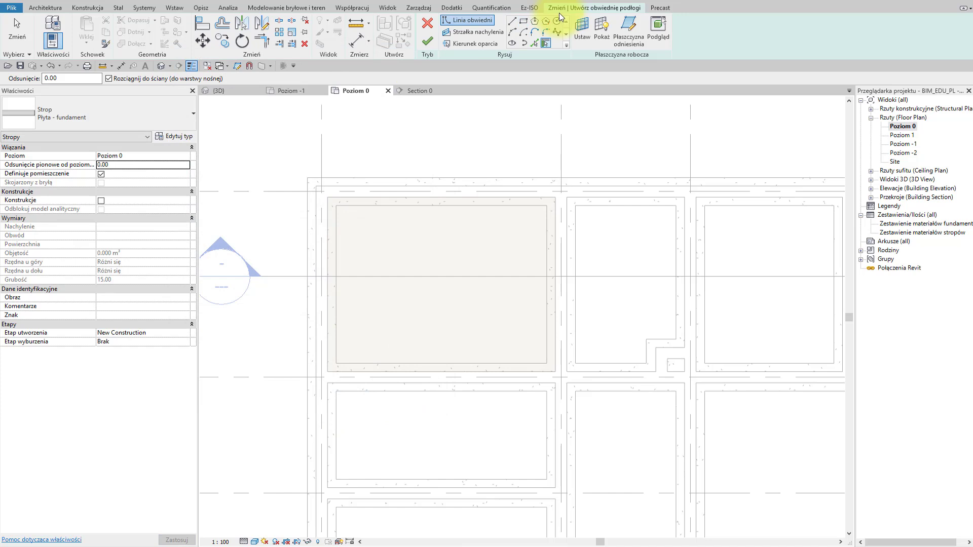
Draw a rectangular slab boundary over the top-left bay and finish it with walls attached.
click(327, 198)
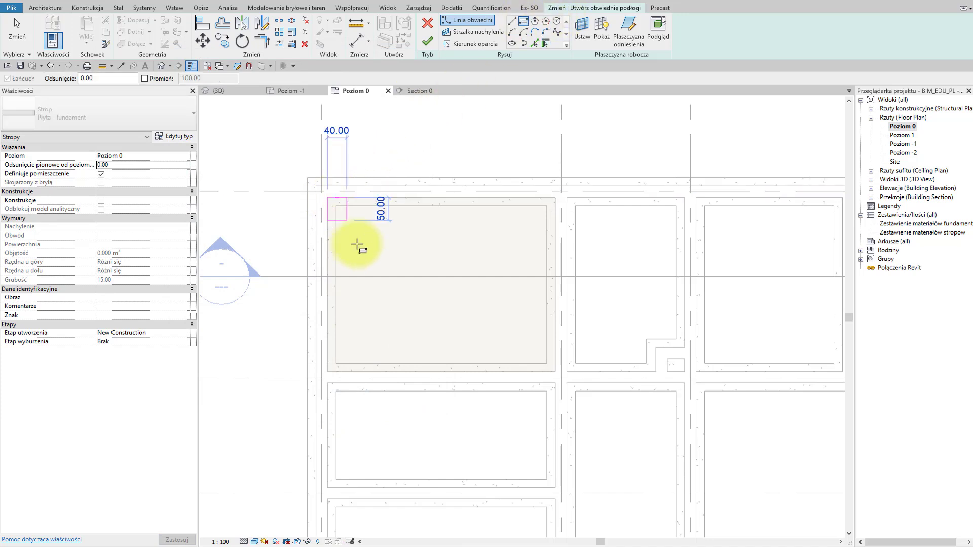
click(556, 372)
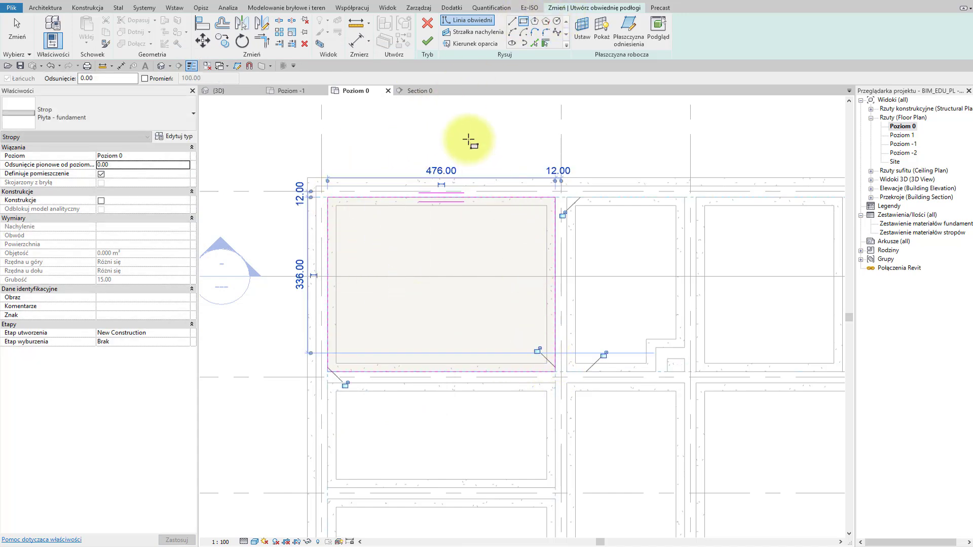
click(432, 46)
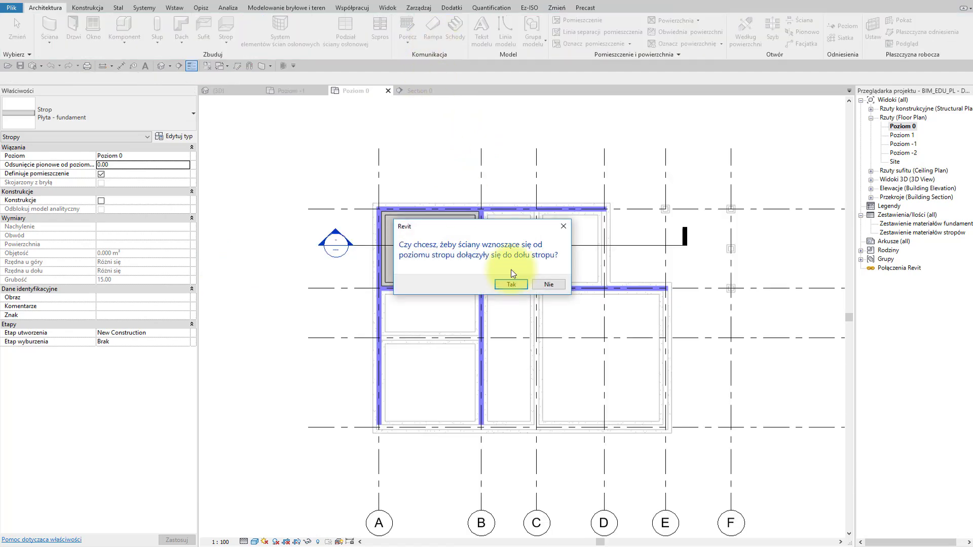
click(553, 285)
Orbit the 3D view to inspect the new foundation slab.
click(284, 333)
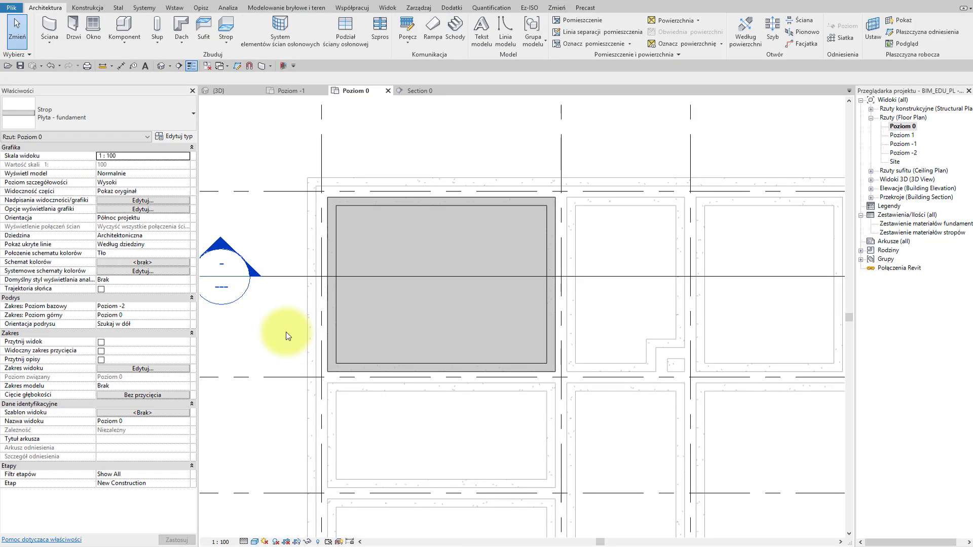
key(ctrl+Tab)
mouse_move(400, 375)
shift+middle_down()
mouse_move(412, 387)
mouse_move(304, 380)
mouse_move(380, 406)
mouse_move(437, 410)
mouse_move(336, 391)
shift+middle_up()
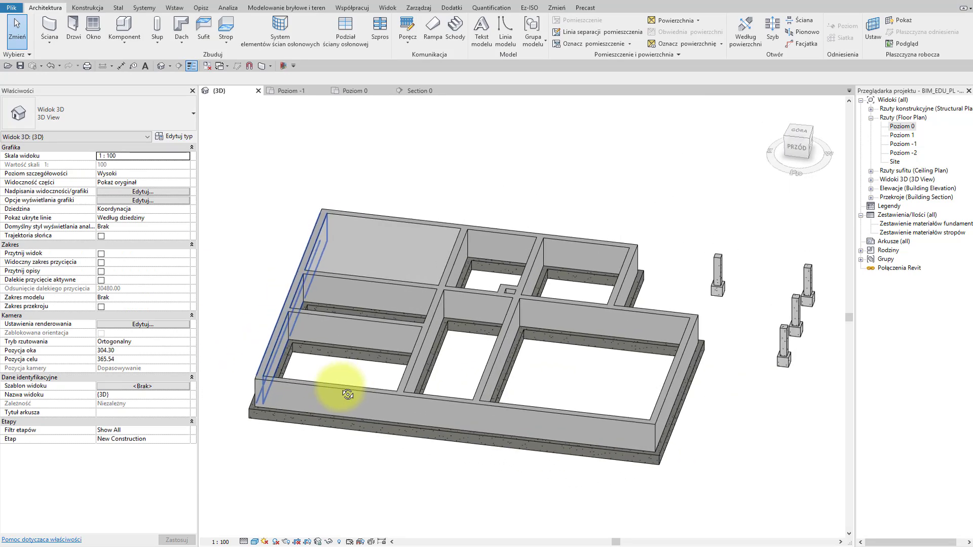
click(409, 92)
scroll(416, 334, up, 2)
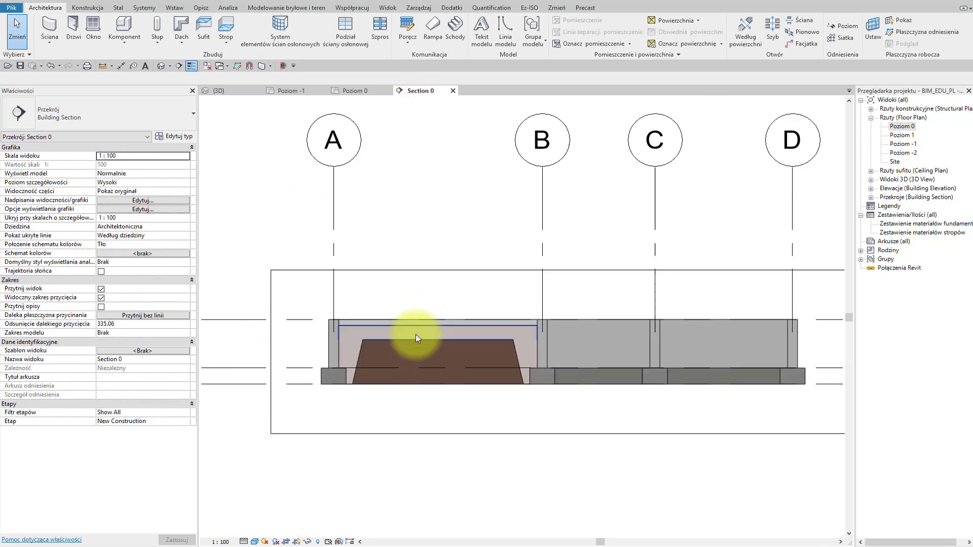
scroll(407, 314, up, 2)
scroll(427, 301, up, 2)
scroll(427, 301, up, 1)
scroll(441, 286, up, 1)
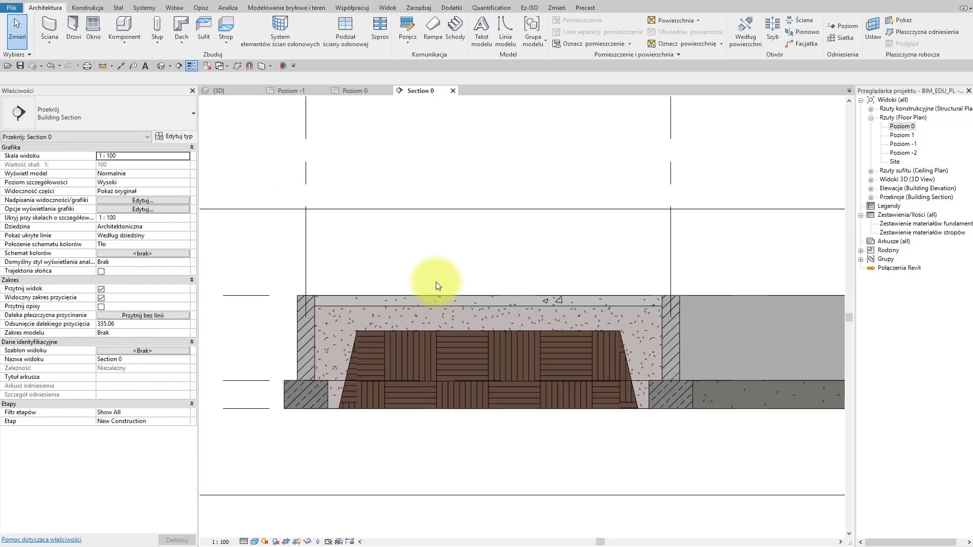
scroll(428, 278, down, 1)
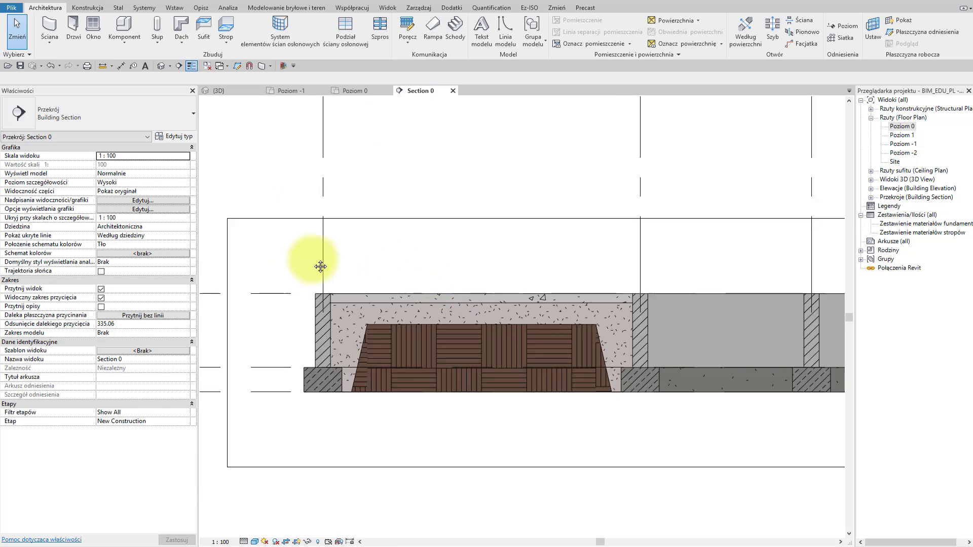
middle_drag(308, 264, 326, 262)
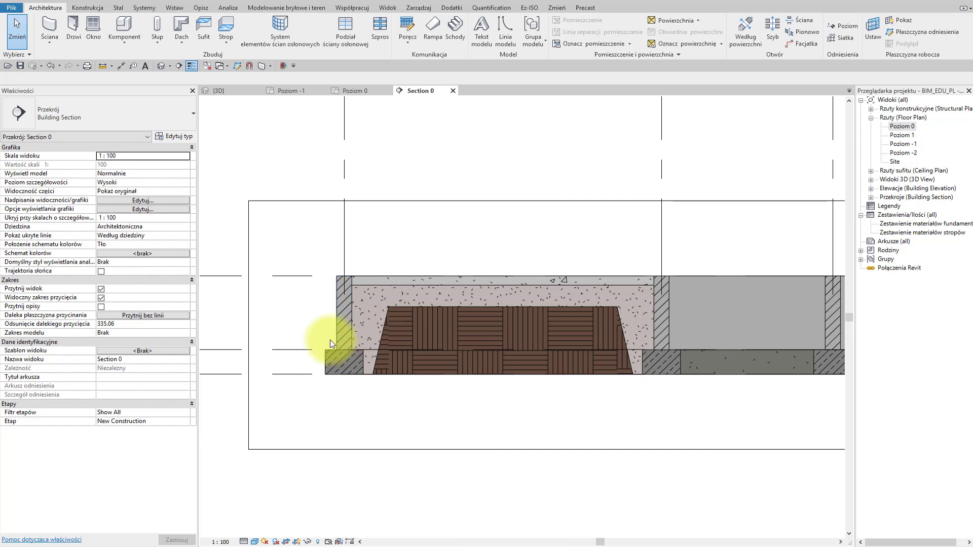
scroll(329, 344, up, 1)
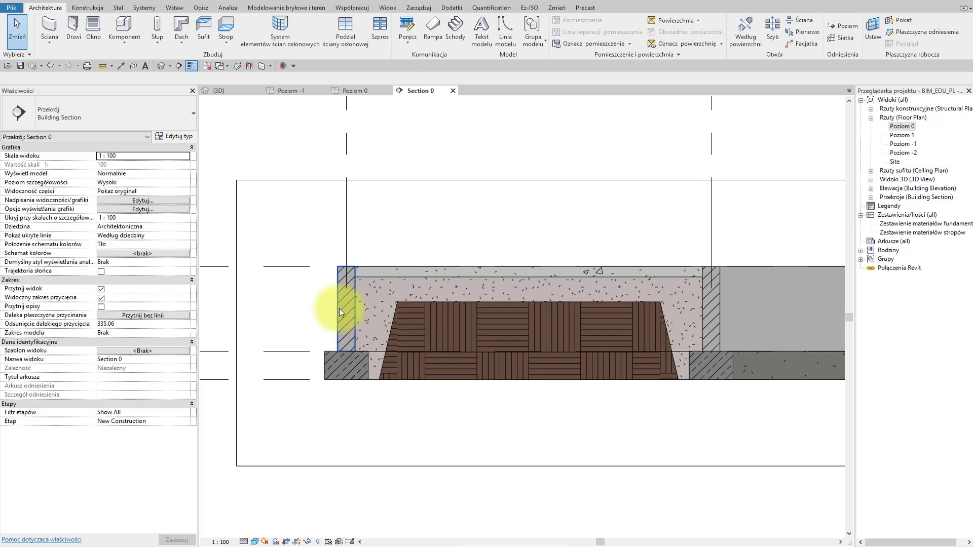
click(220, 91)
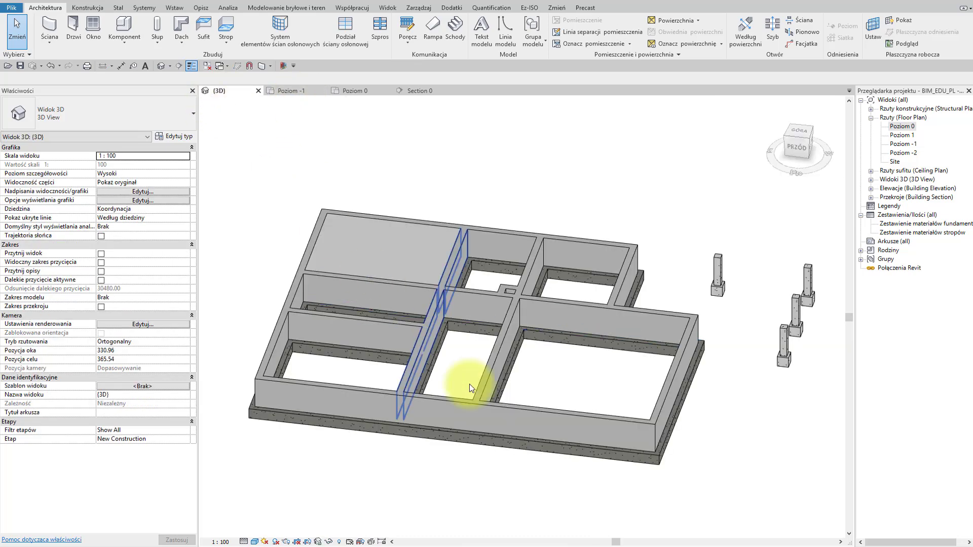
mouse_move(471, 386)
shift+middle_down()
mouse_move(529, 445)
mouse_move(610, 421)
shift+middle_up()
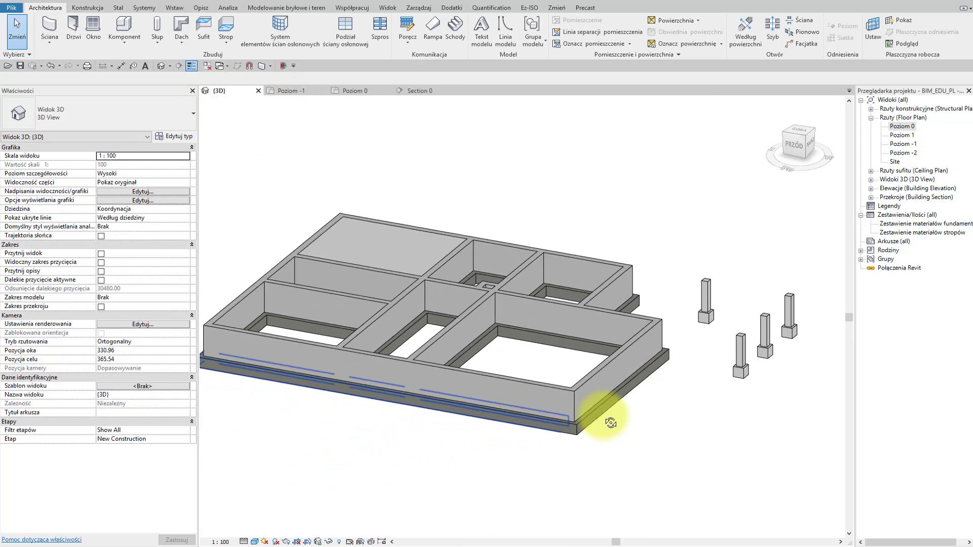
mouse_move(369, 395)
shift+middle_down()
mouse_move(646, 440)
mouse_move(433, 474)
shift+middle_up()
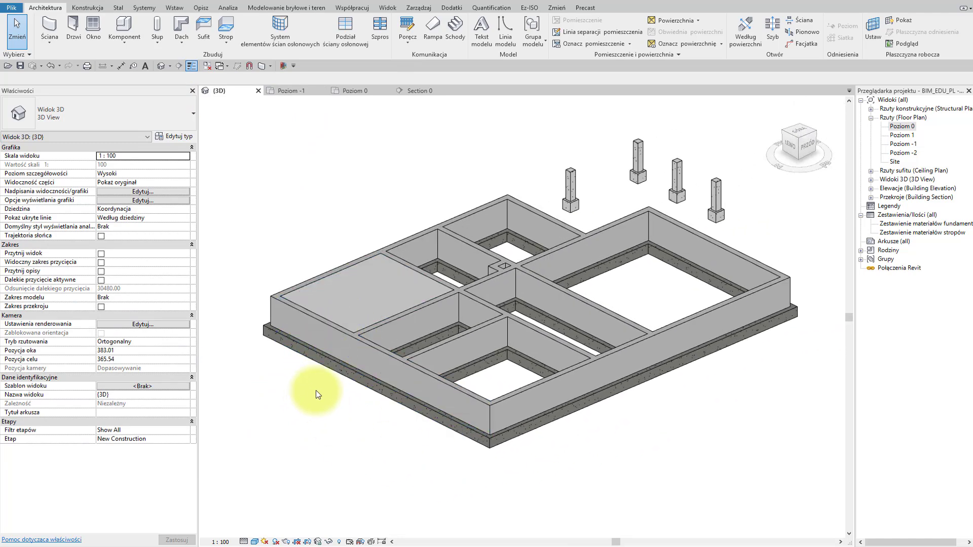
middle_drag(399, 388, 386, 387)
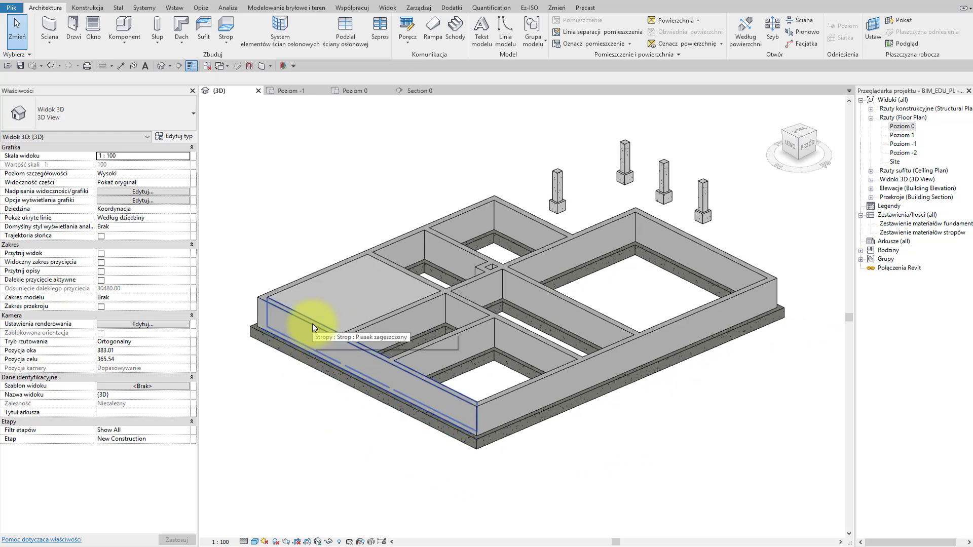
shift+middle_drag(446, 403, 546, 425)
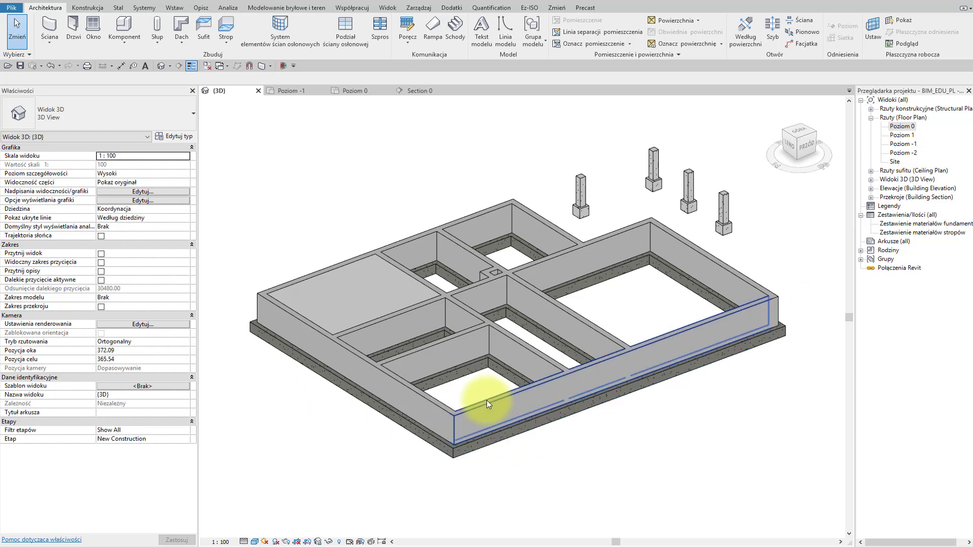
scroll(383, 403, up, 3)
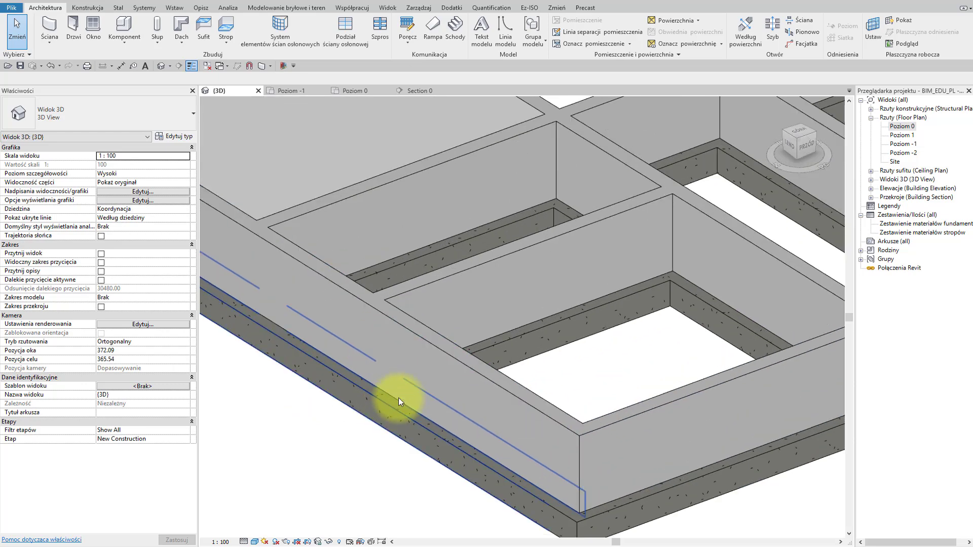
scroll(357, 395, down, 2)
scroll(357, 395, down, 2)
scroll(366, 410, down, 1)
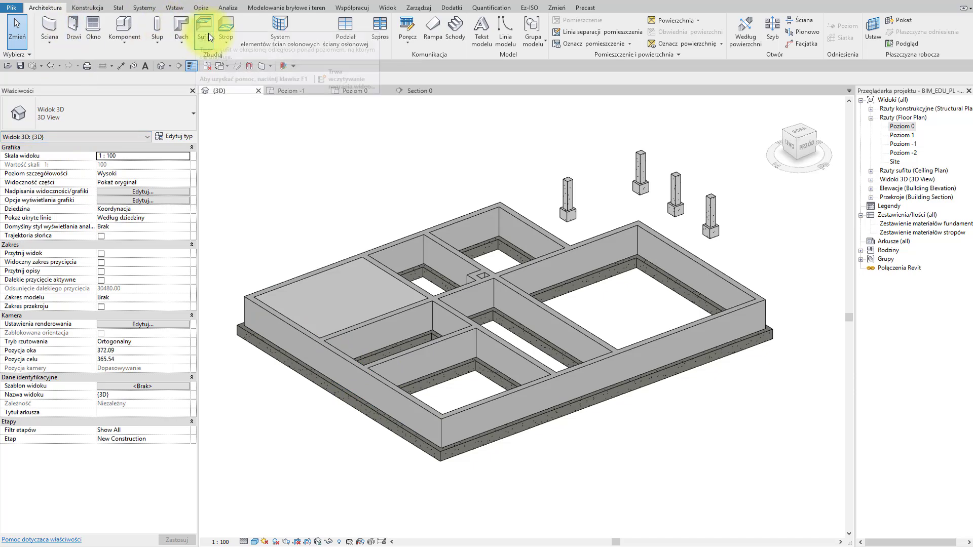
Create an in-place Fundamenty konstrukcyjne model named 'Izolacja przeciwwodna'.
click(113, 45)
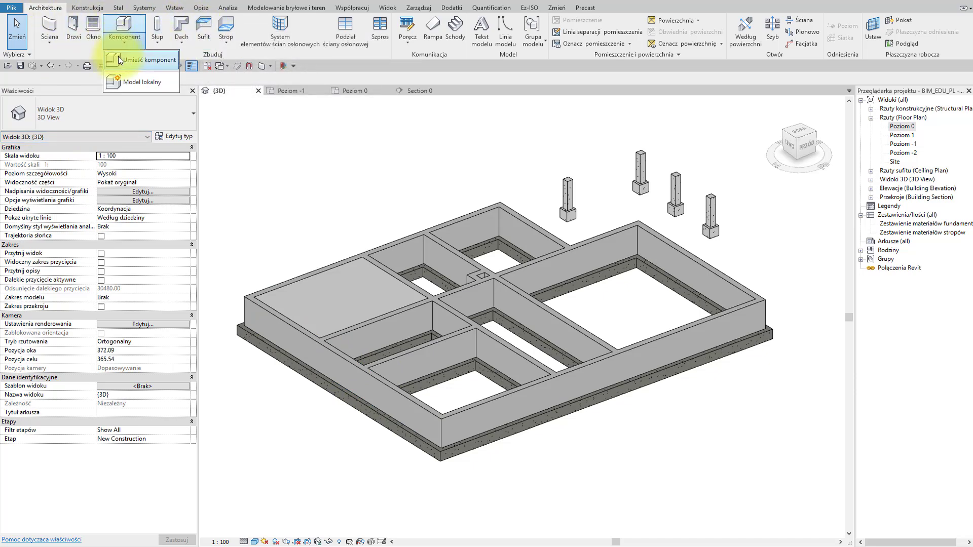
click(132, 82)
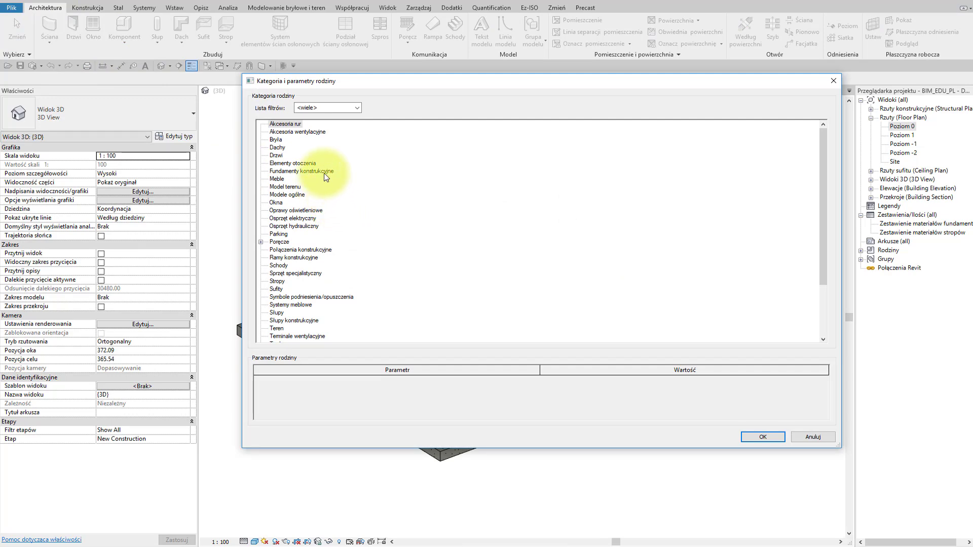
click(763, 437)
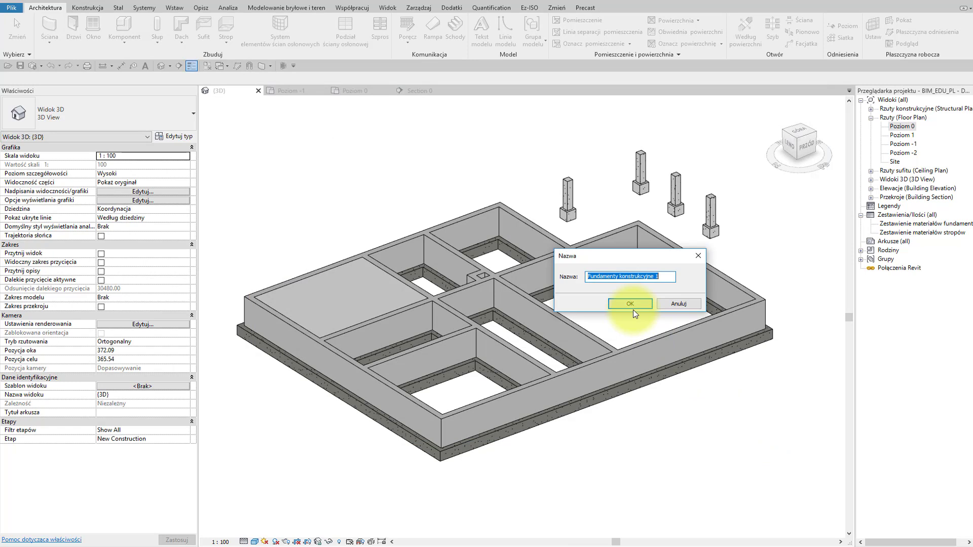
text(Izo)
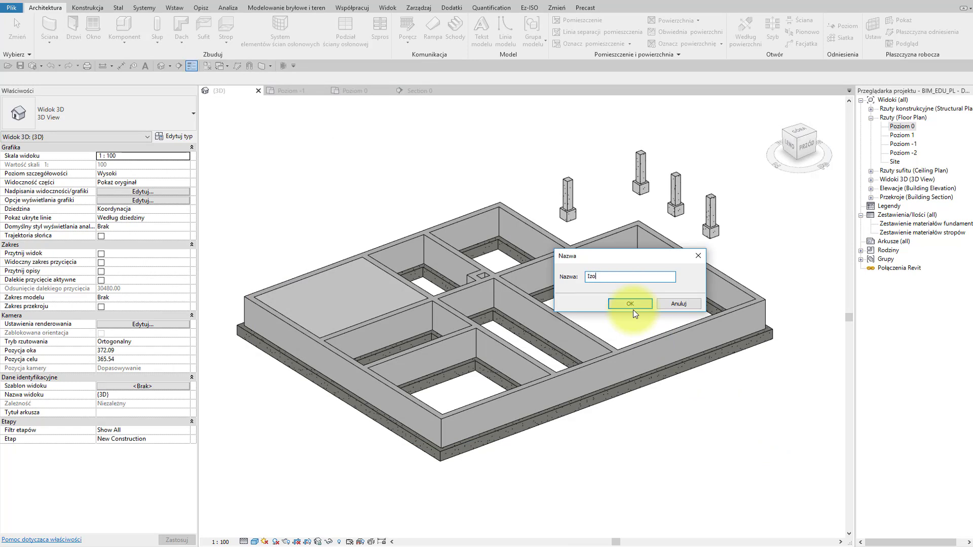
text(lacja przeci)
text(wwodna)
click(633, 309)
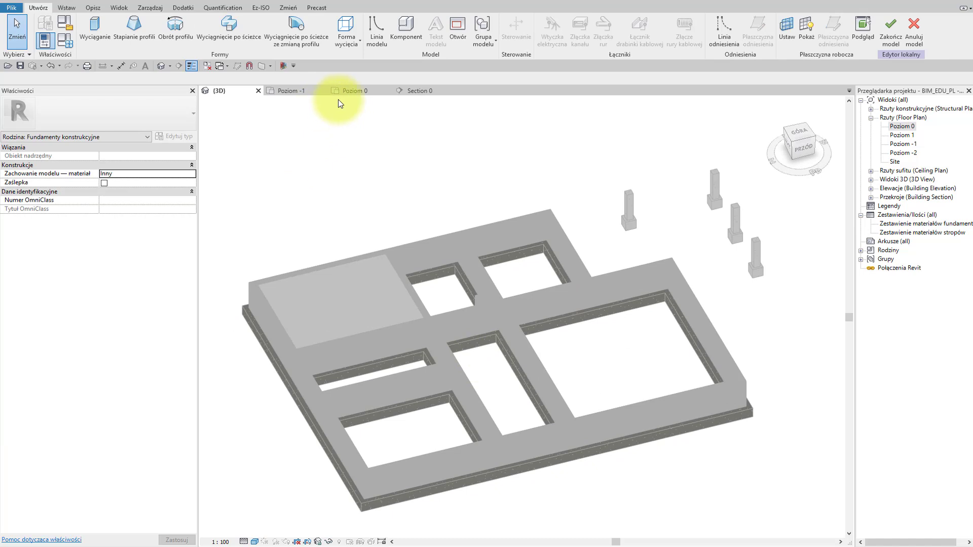
Start a sweep form and begin sketching its path on the Poziom -1 plan.
click(355, 91)
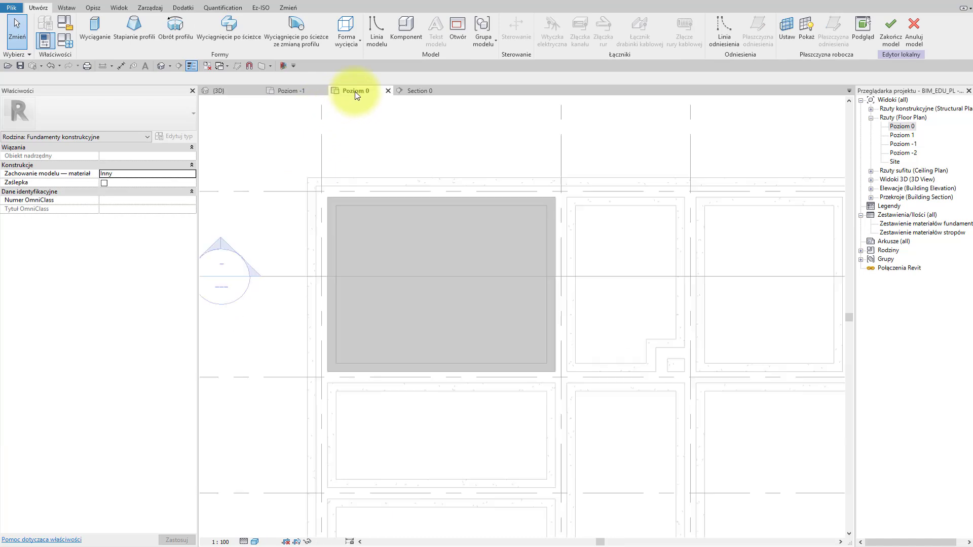
click(217, 37)
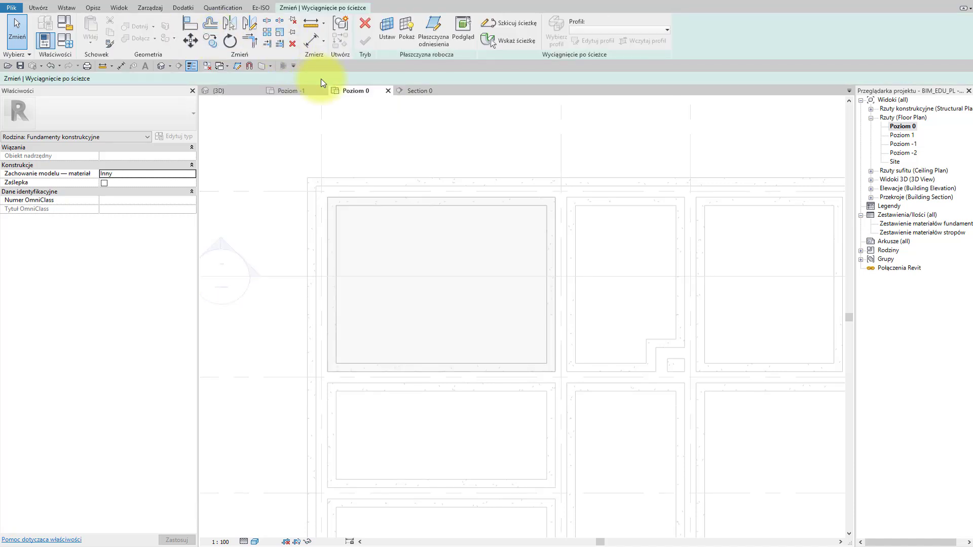
click(296, 92)
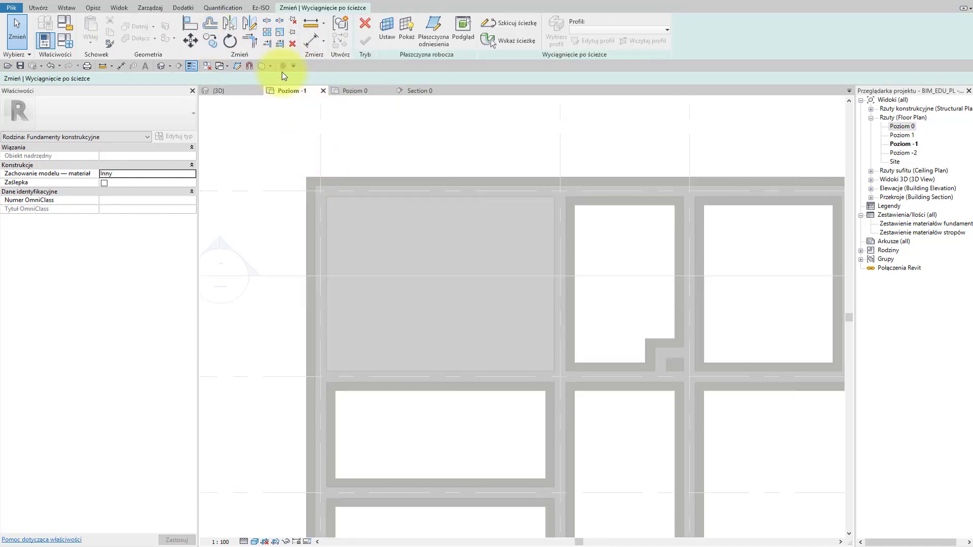
click(499, 23)
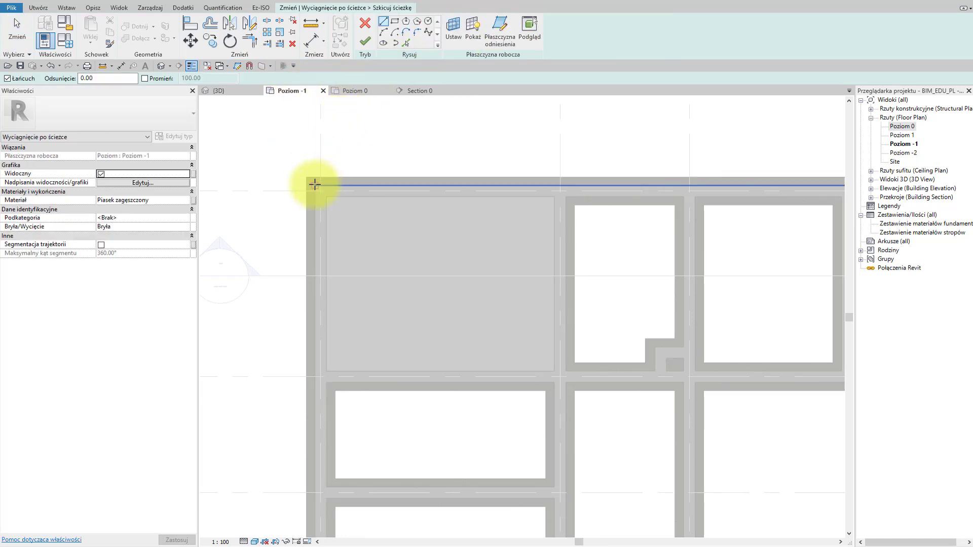
Sketch the path down the left foundation wall and along the bottom wall to its corner.
click(318, 185)
middle_drag(331, 370, 336, 178)
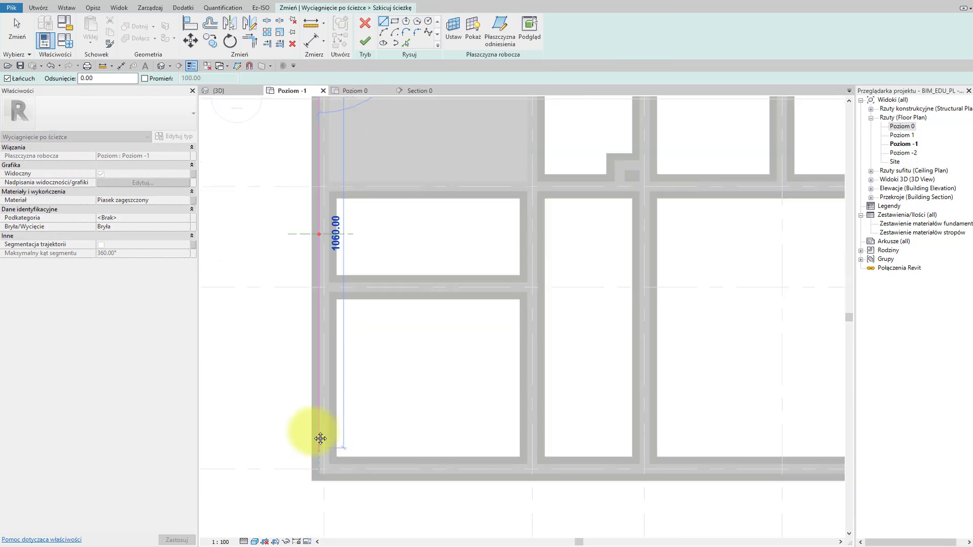
scroll(306, 403, up, 3)
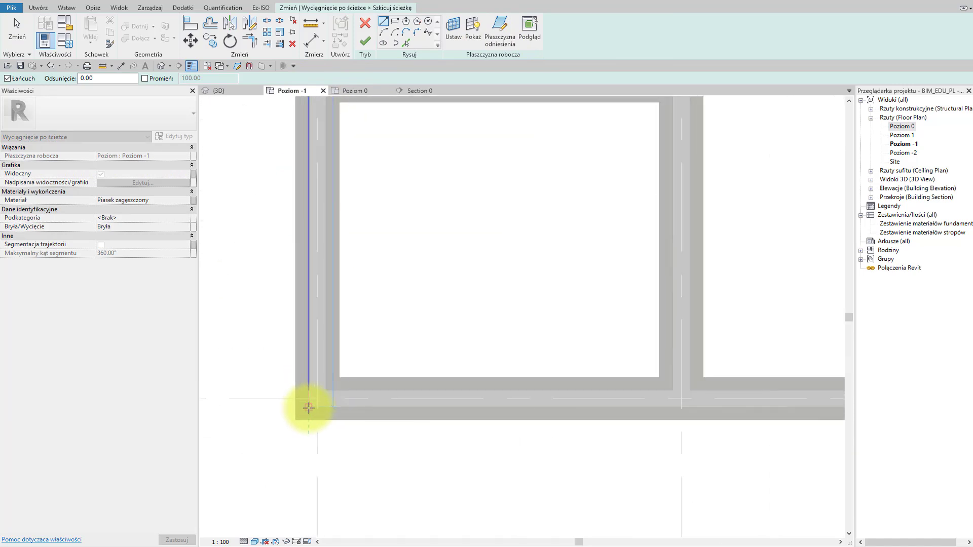
click(308, 408)
middle_drag(608, 412, 501, 404)
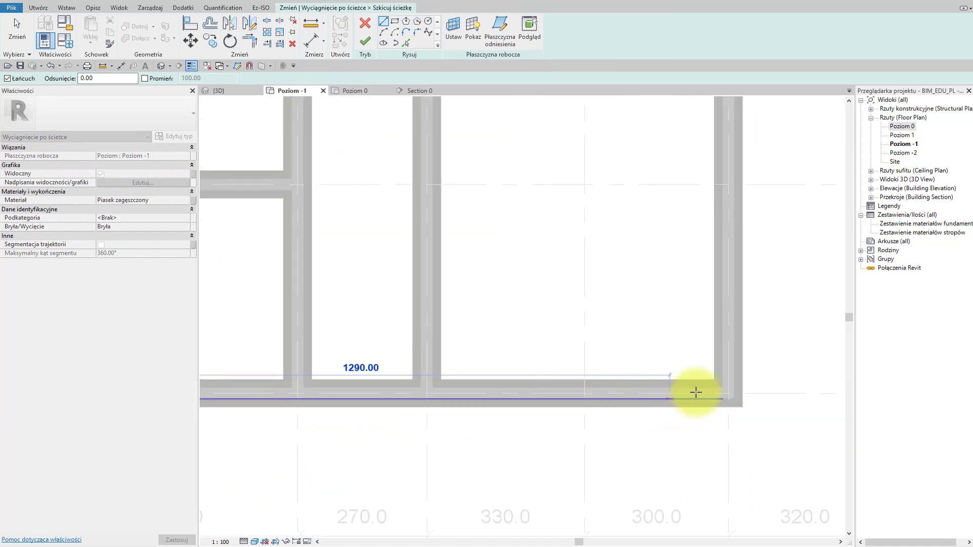
scroll(696, 392, up, 2)
click(748, 404)
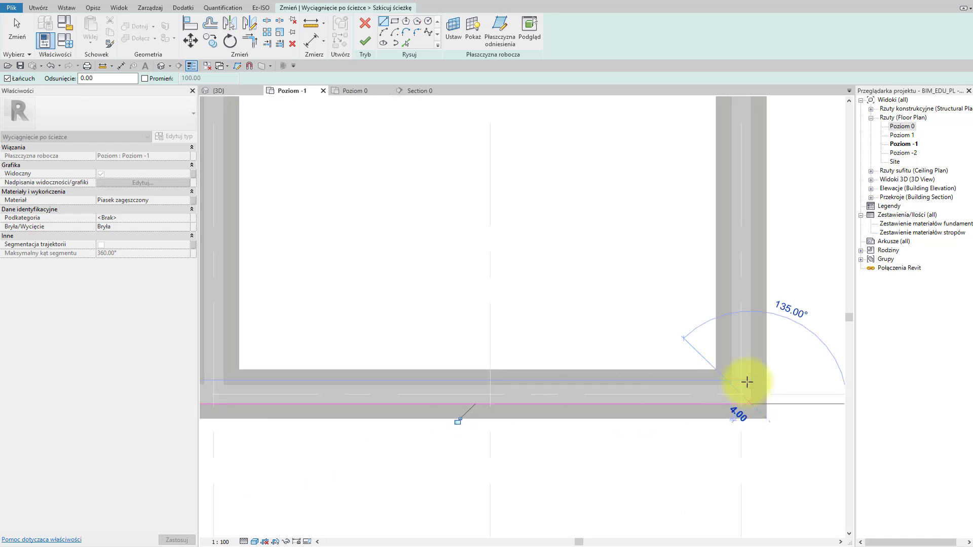
scroll(735, 354, down, 3)
scroll(618, 420, up, 2)
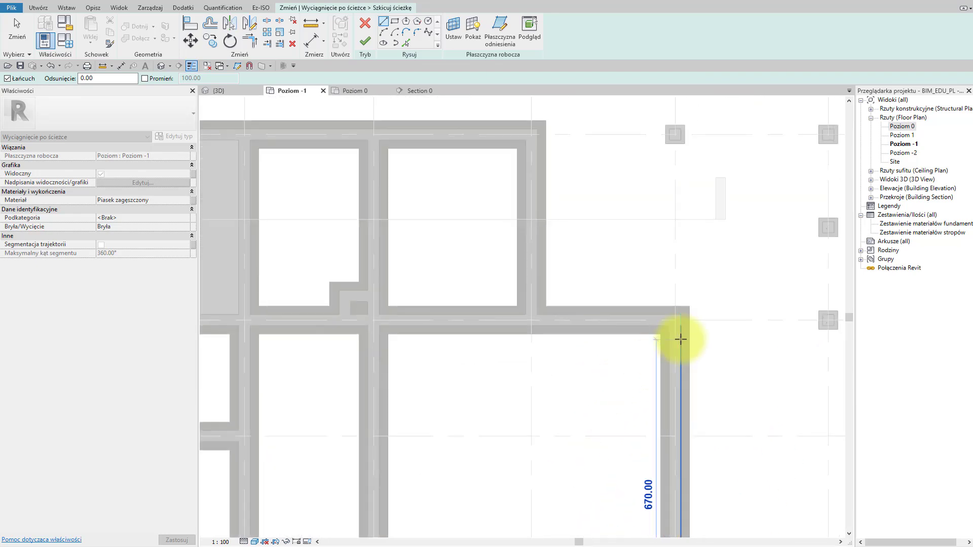
scroll(680, 339, up, 2)
Continue the path through the 670 and 300 wall corners and close it at the left wall.
click(680, 303)
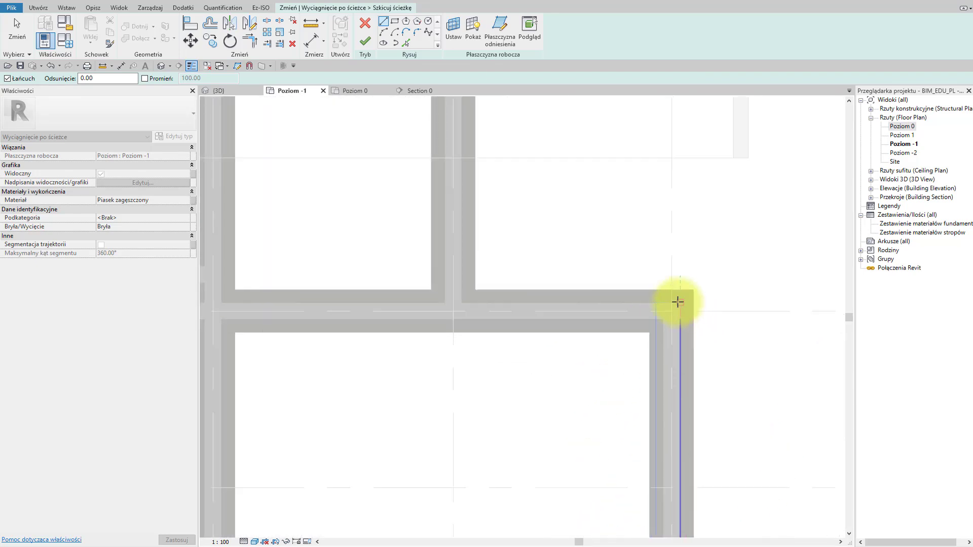
click(461, 299)
scroll(482, 315, down, 3)
scroll(500, 283, up, 3)
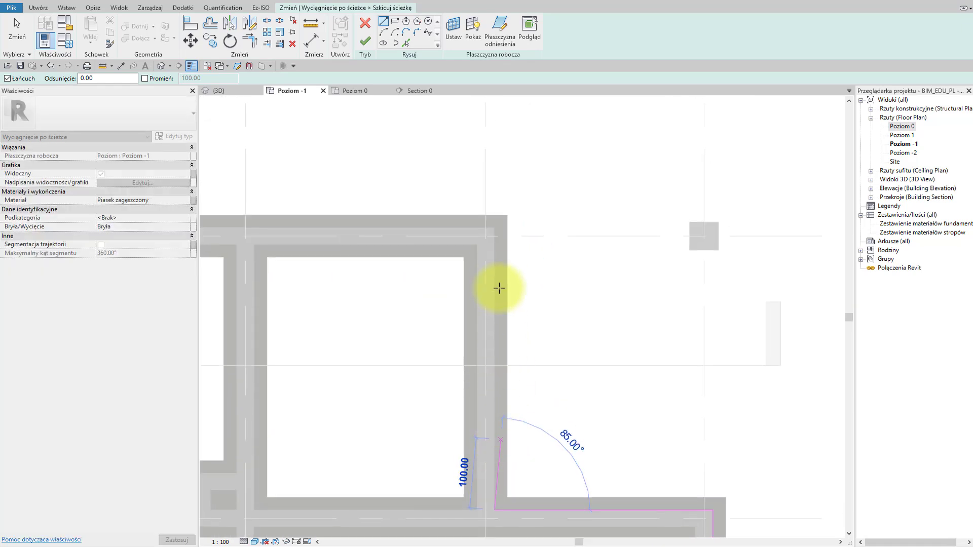
click(494, 231)
scroll(387, 311, down, 3)
scroll(358, 311, up, 3)
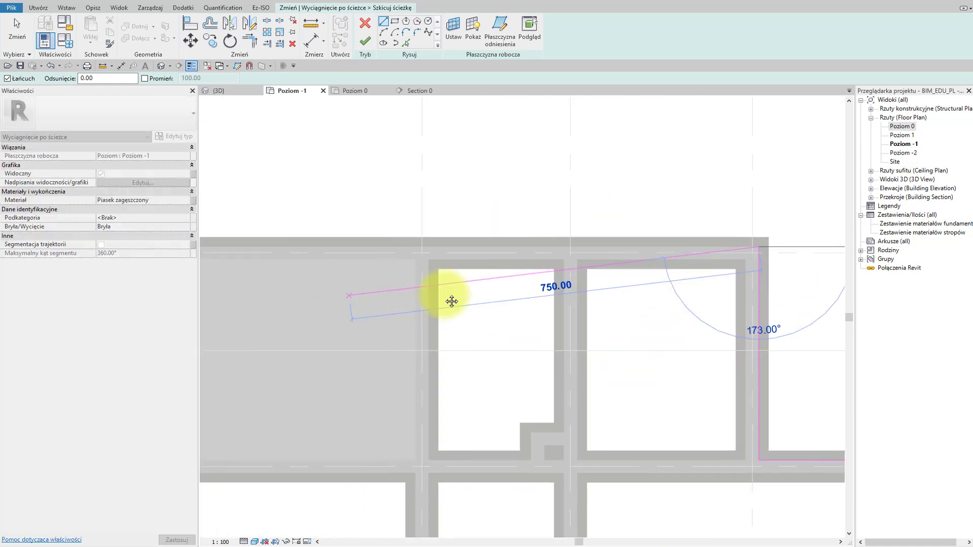
middle_drag(451, 301, 601, 302)
click(289, 247)
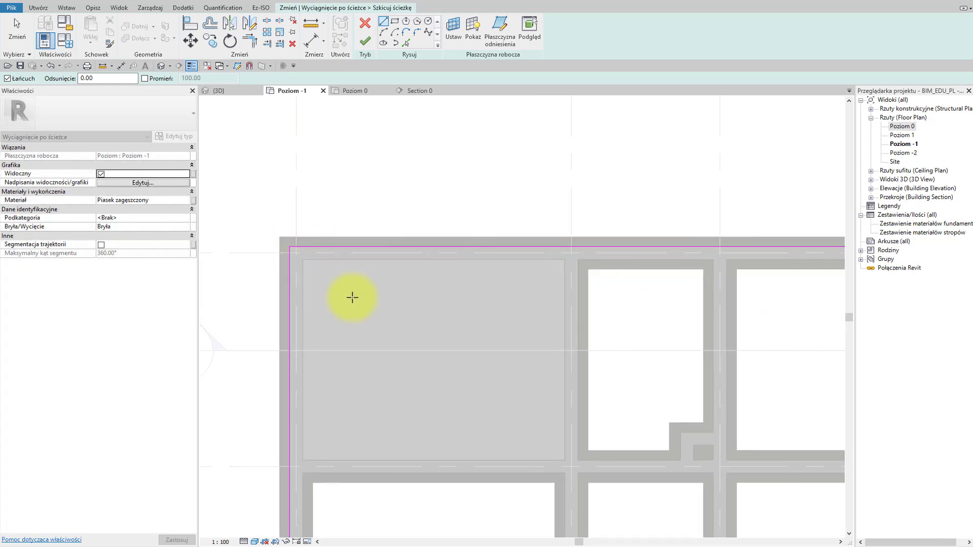
scroll(355, 315, down, 2)
scroll(358, 299, down, 2)
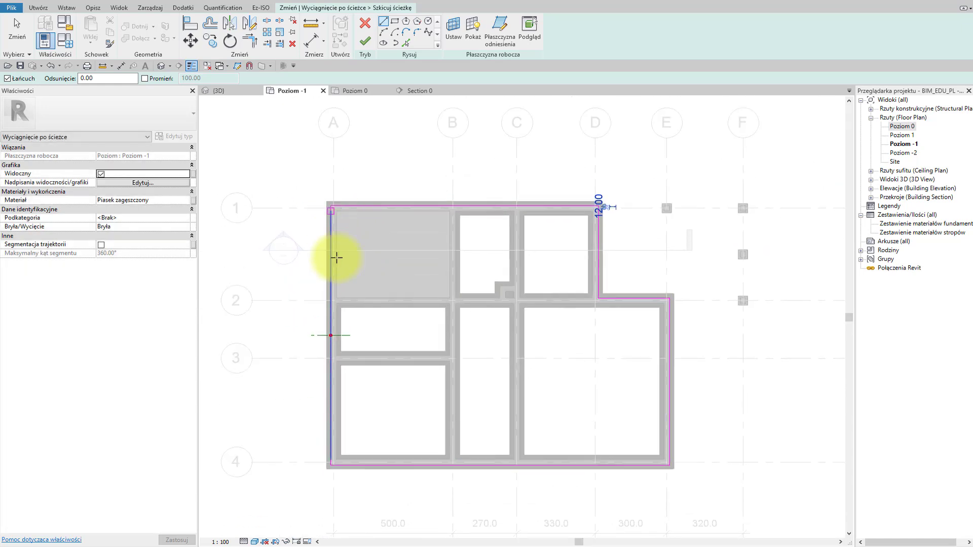
Finish the sweep path and open Section 0 for sketching the sweep profile.
click(369, 47)
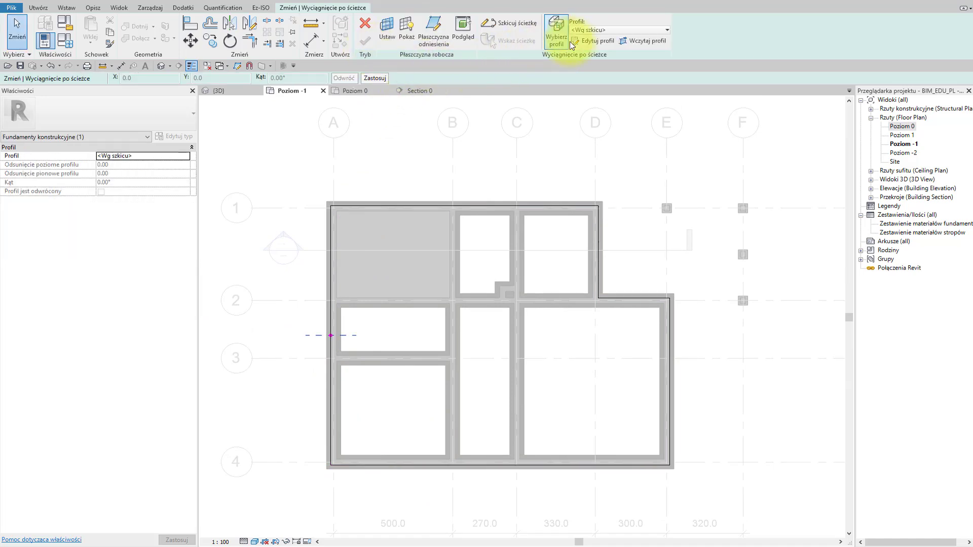
click(593, 43)
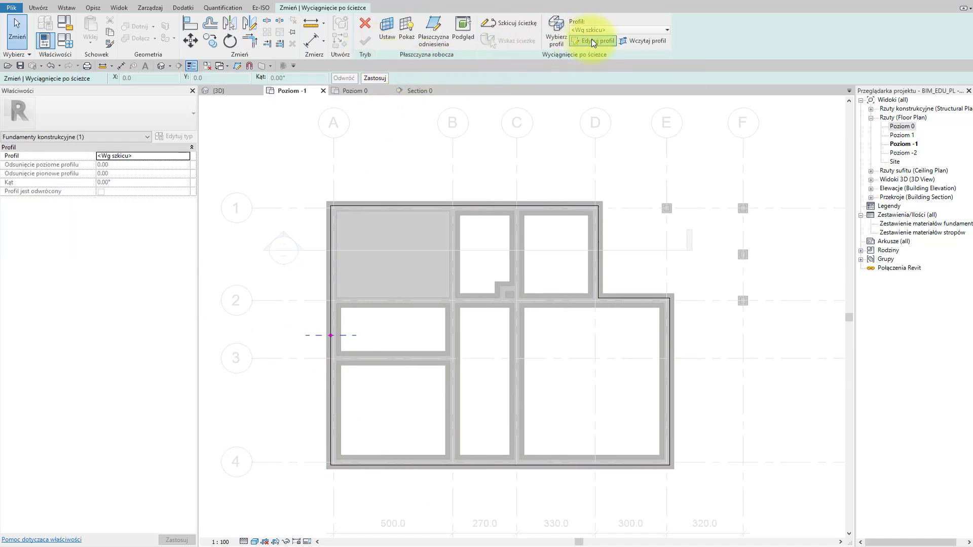
click(311, 161)
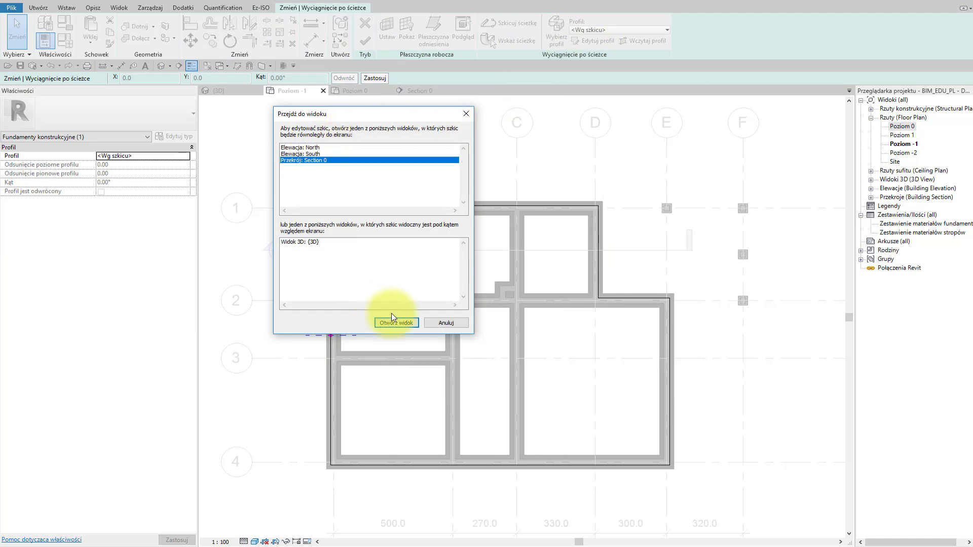
click(396, 321)
scroll(336, 352, up, 3)
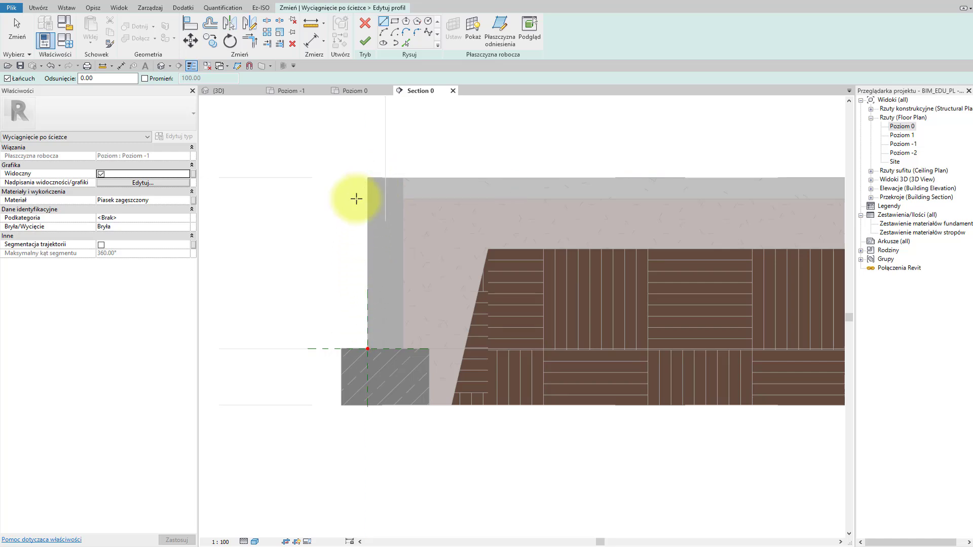
Switch the project length units from centimetres to millimetres using UN.
key(u)
key(n)
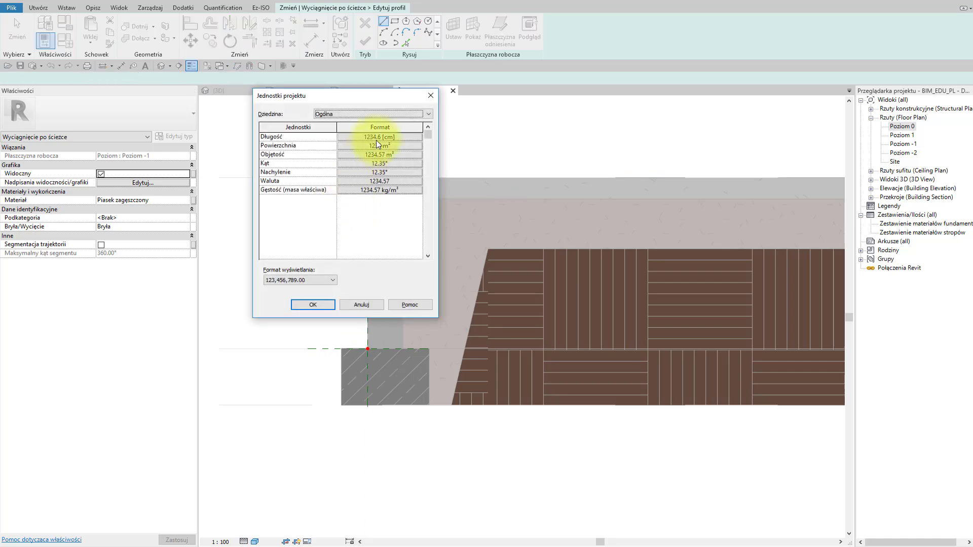
click(381, 136)
click(676, 237)
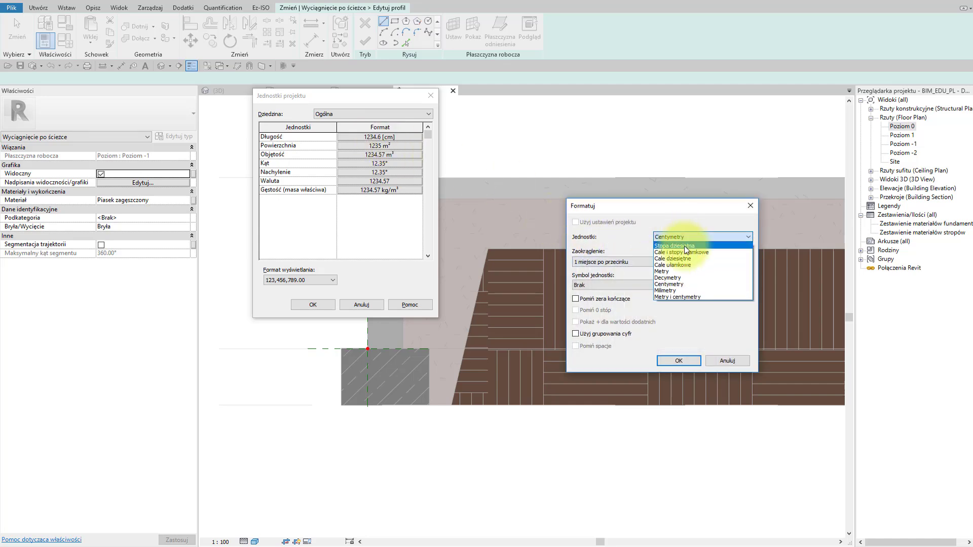
click(680, 290)
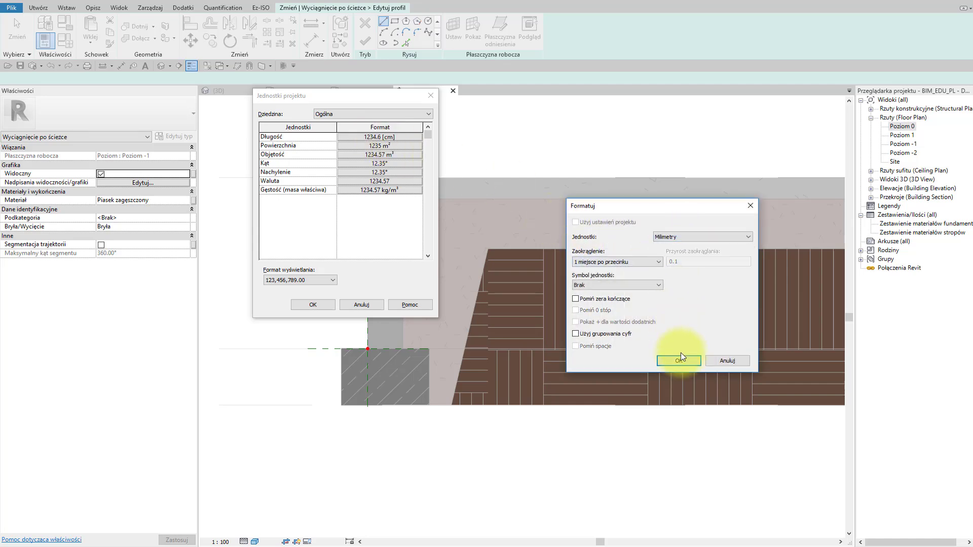
click(679, 360)
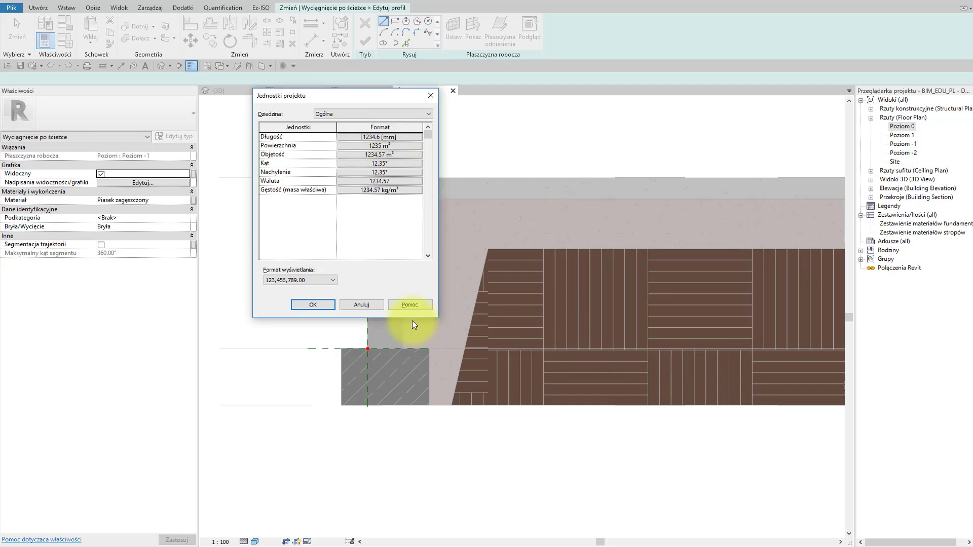
click(332, 306)
Zoom into the footing corner and set up the straight Line tool after two cancelled starts.
scroll(358, 303, up, 3)
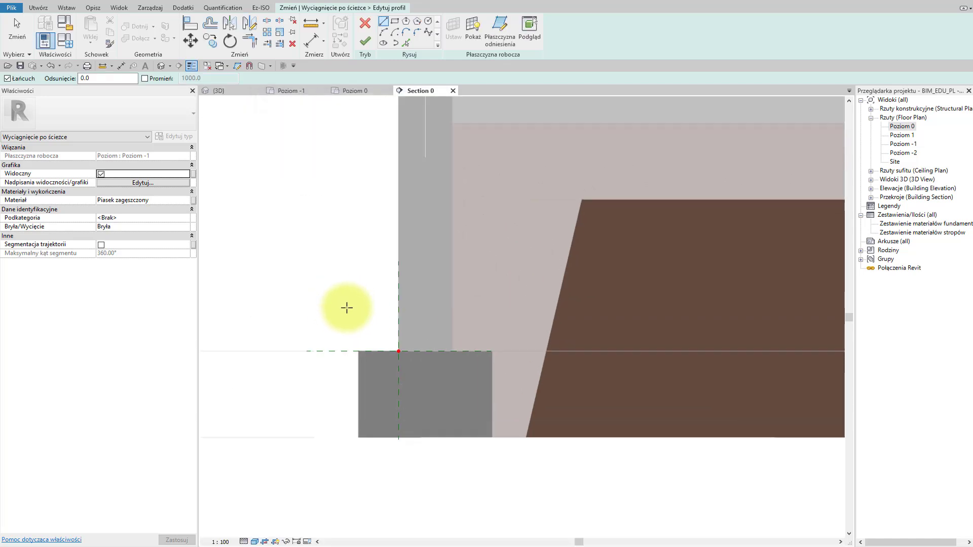
scroll(348, 306, up, 1)
scroll(373, 287, up, 2)
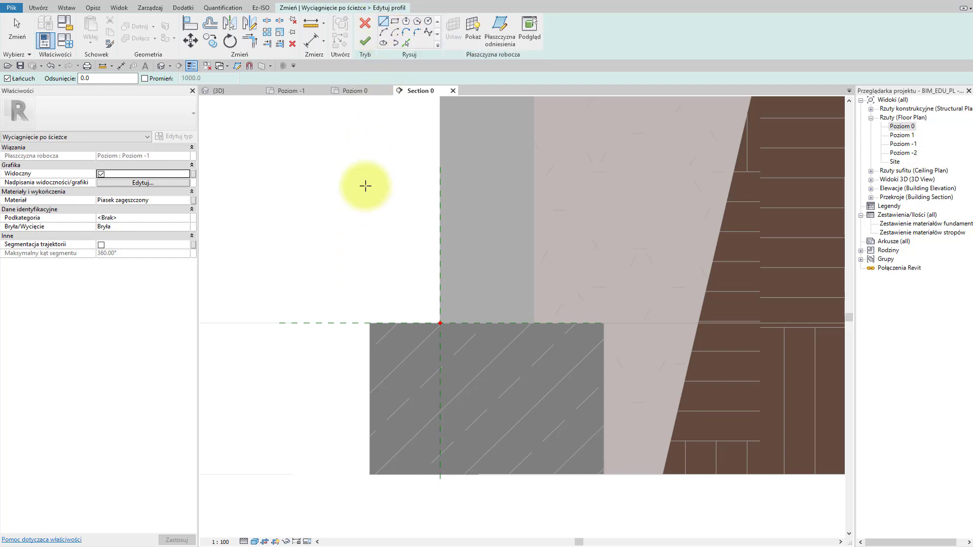
scroll(363, 324, up, 3)
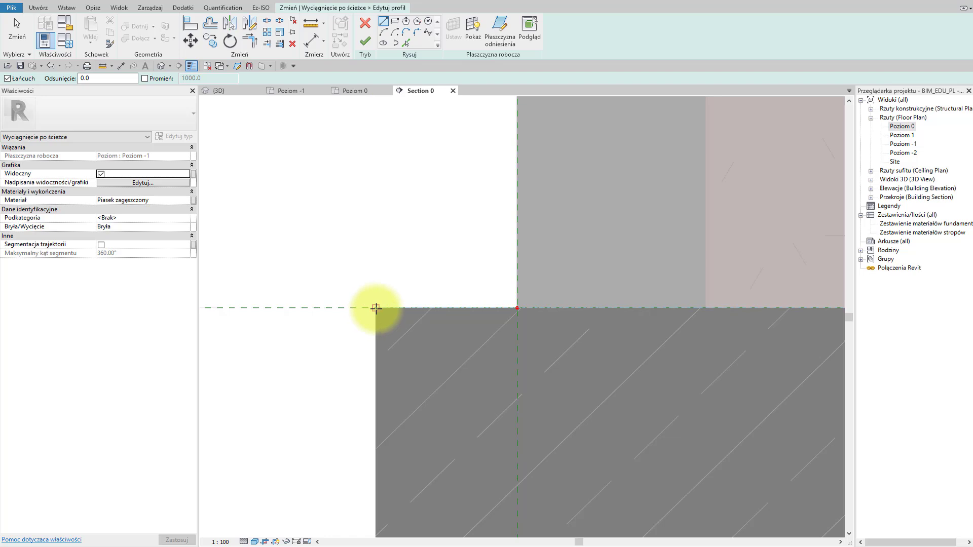
click(376, 307)
text(2)
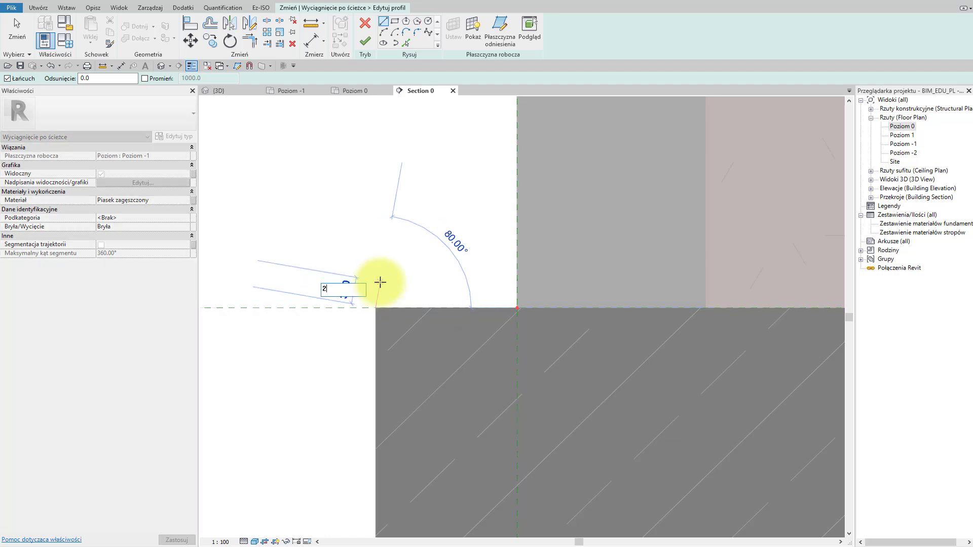
key(Escape)
key(Escape)
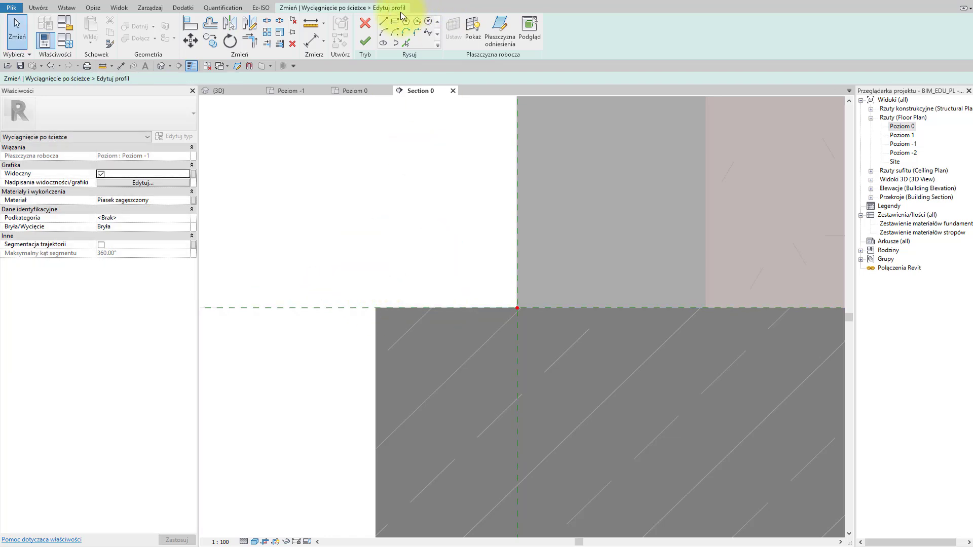
click(385, 22)
click(375, 308)
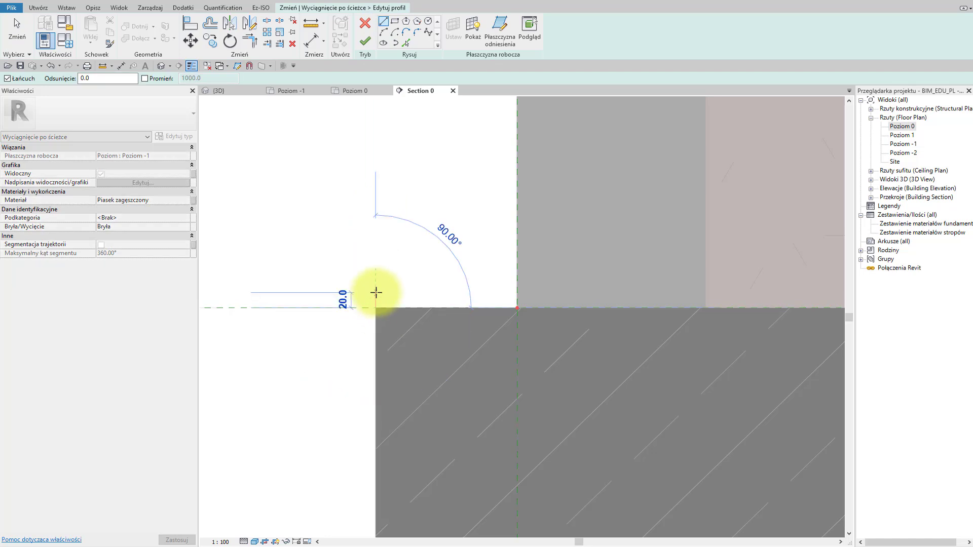
key(Escape)
key(Escape)
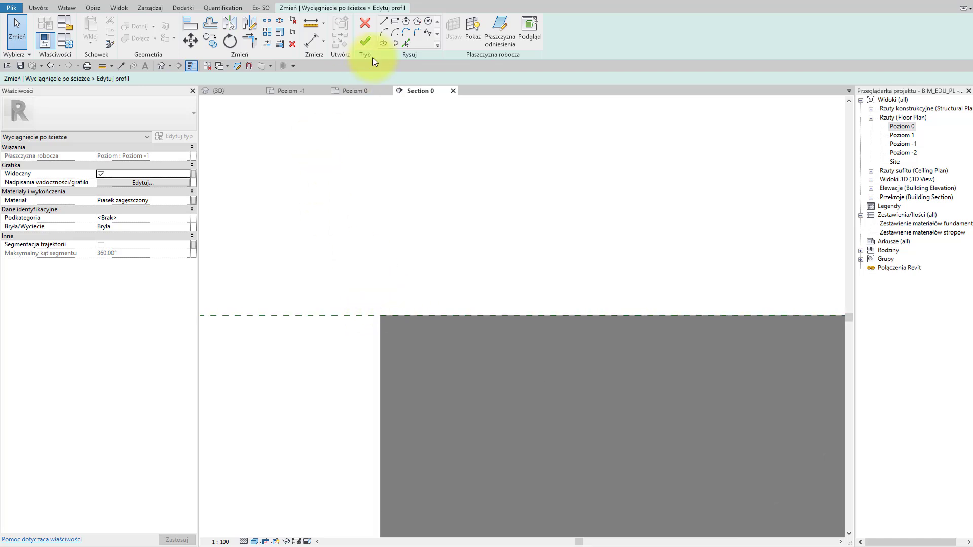
click(383, 28)
Sketch a line along the footing top and a short line up the wall face, deleting the extra stub.
click(379, 315)
text(2)
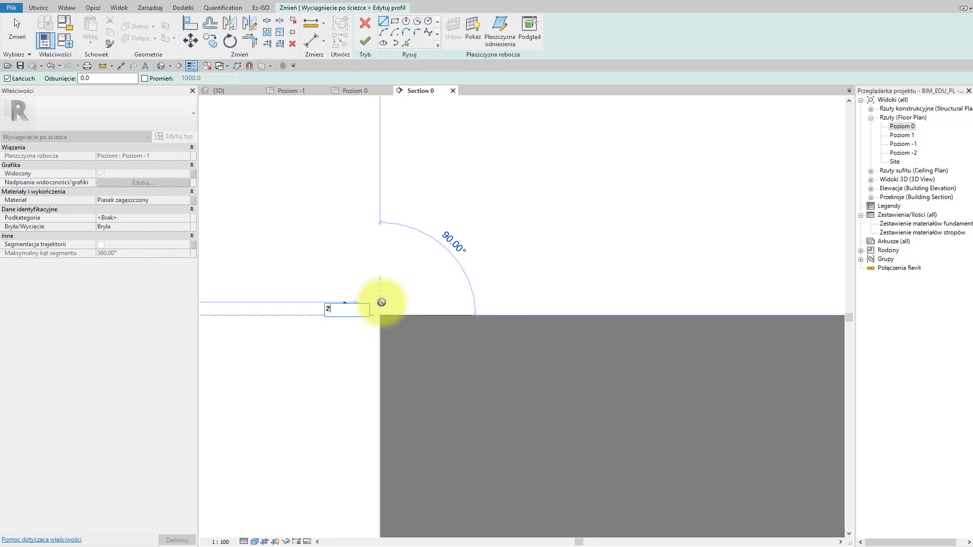
key(Return)
scroll(390, 302, up, 5)
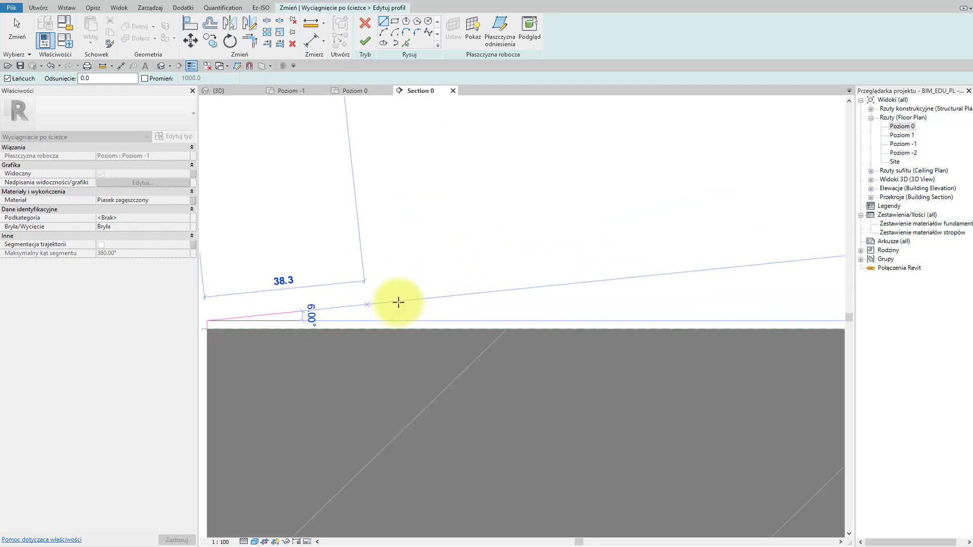
scroll(406, 299, down, 3)
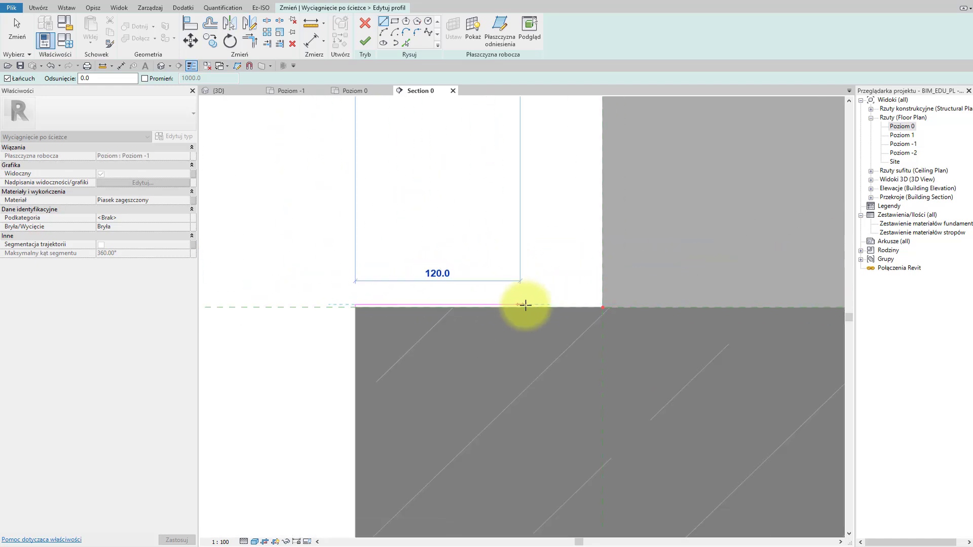
click(587, 302)
scroll(600, 289, up, 3)
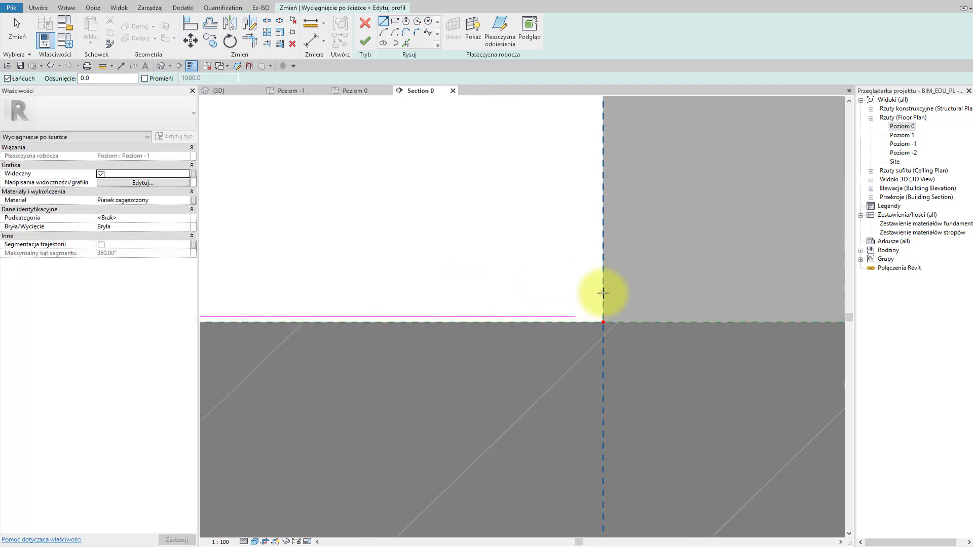
text(2)
key(Return)
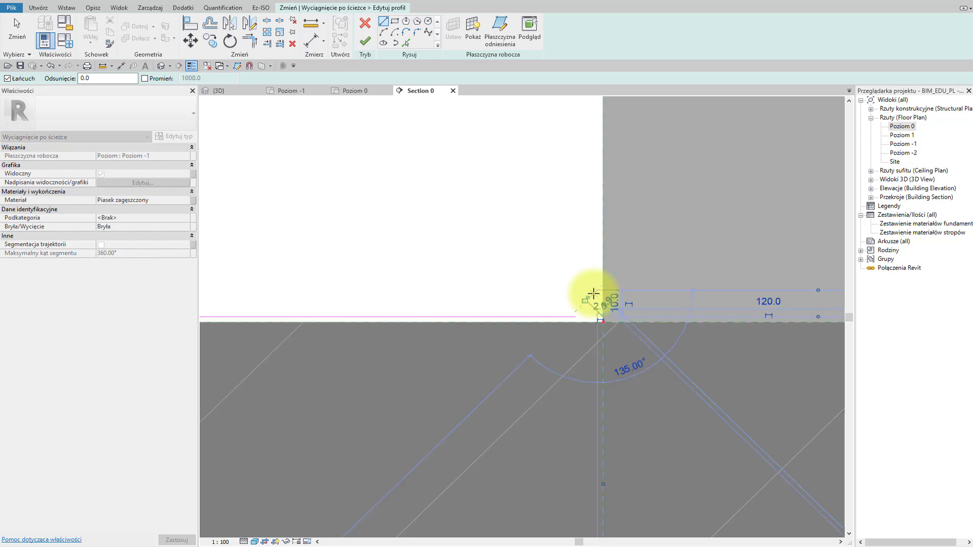
scroll(595, 306, up, 3)
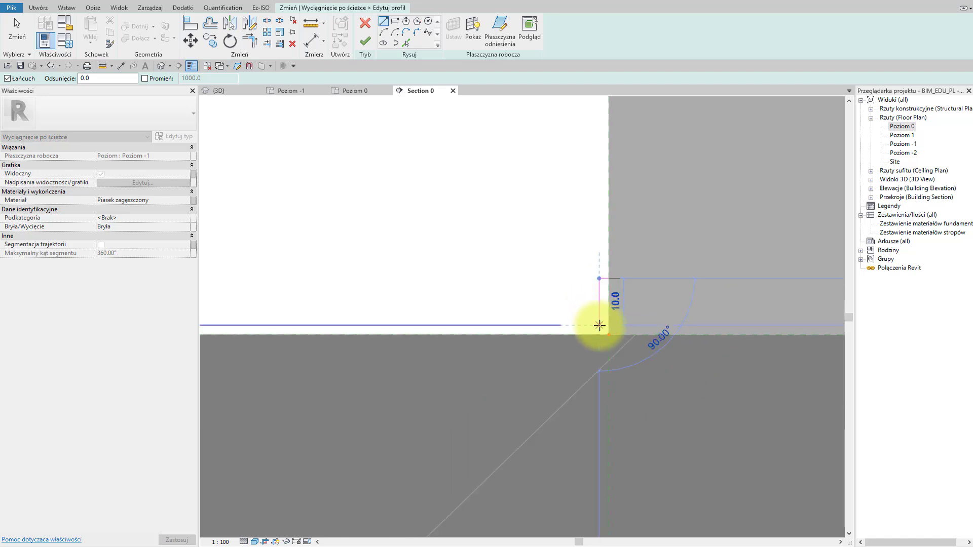
key(Escape)
key(Escape)
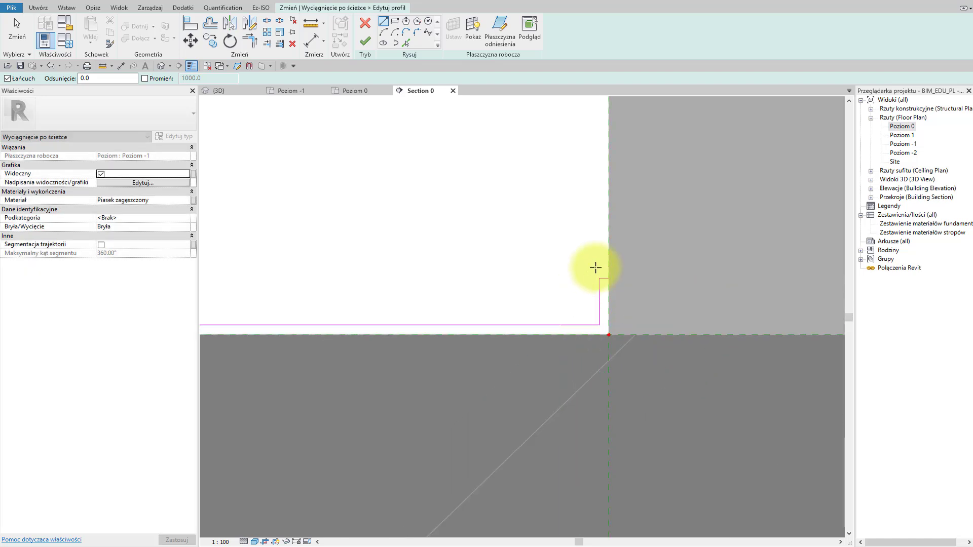
click(604, 278)
key(Delete)
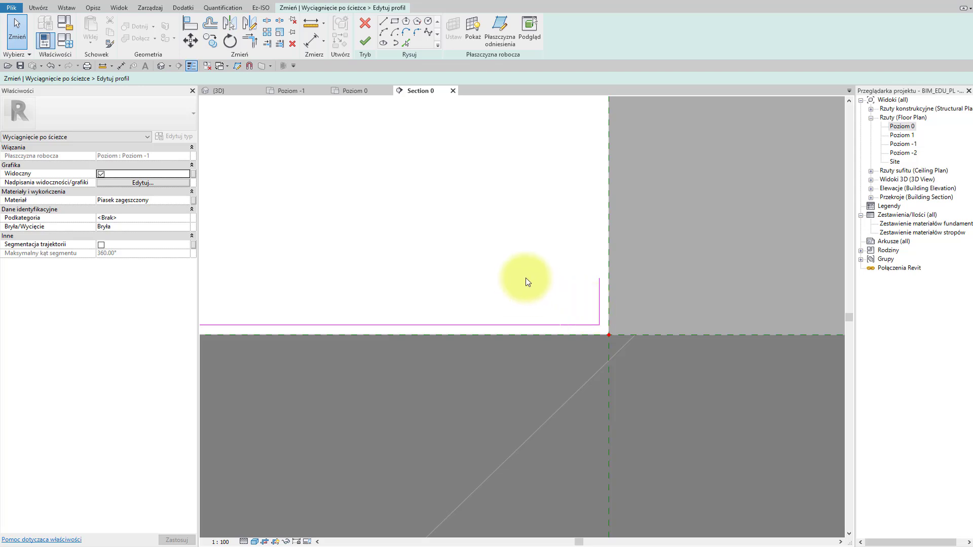
Round the profile corner with a 10 fillet arc and dismiss the overlapping-lines warning.
click(420, 32)
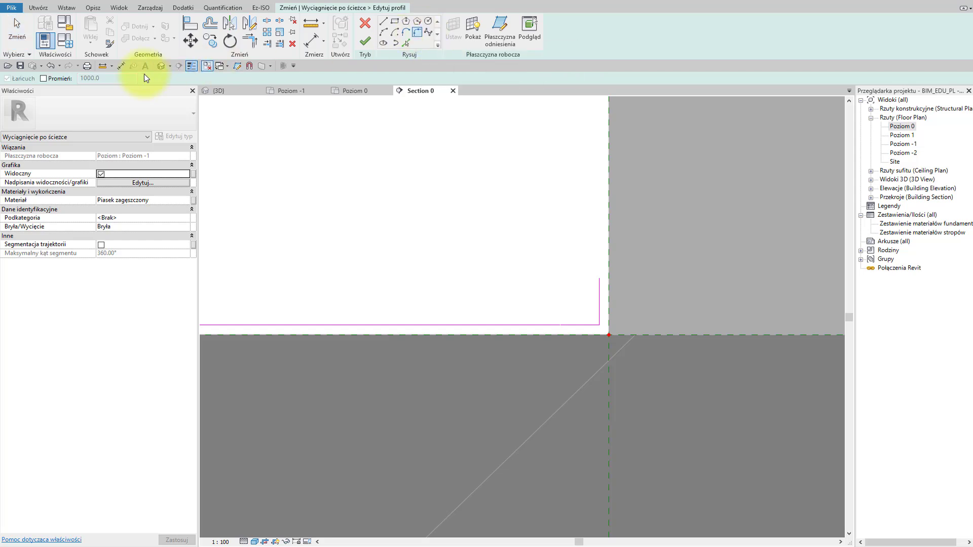
click(48, 78)
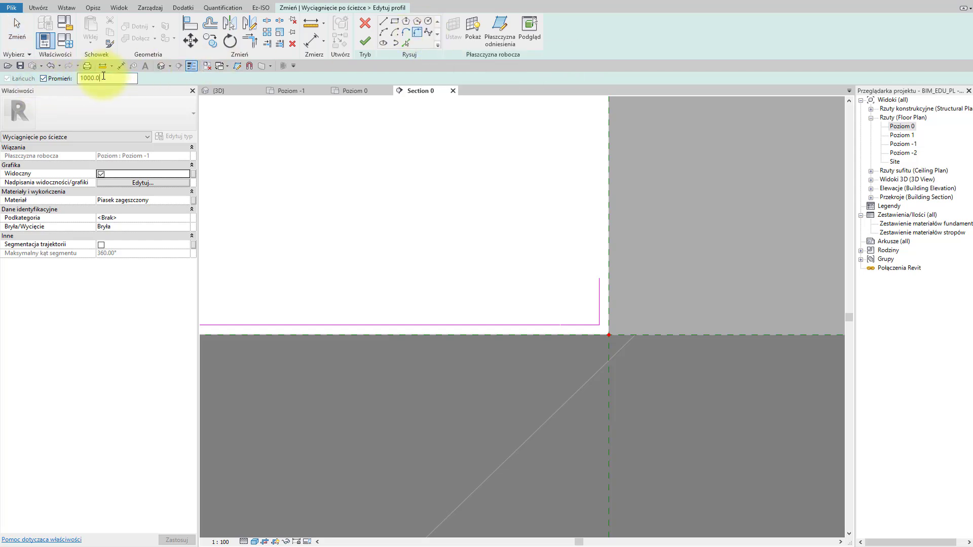
text(10)
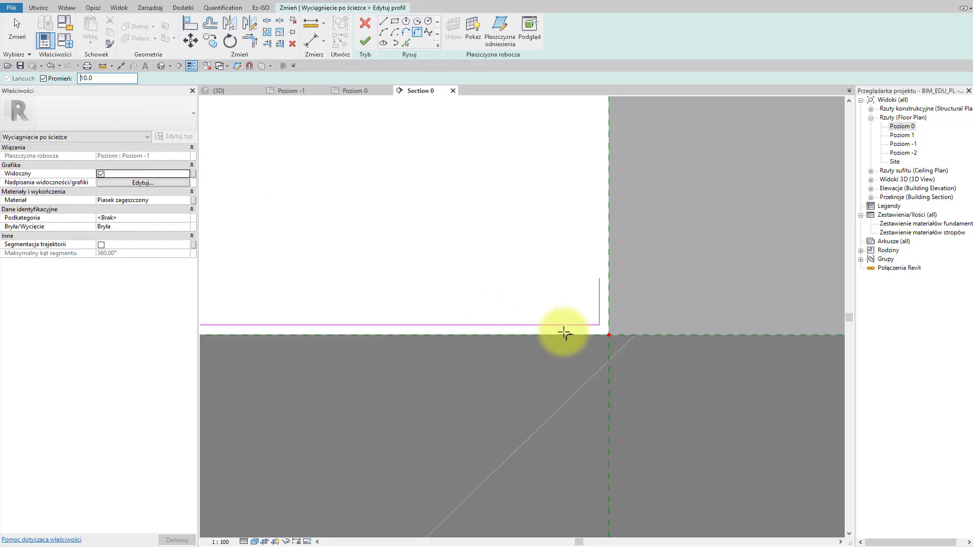
click(598, 316)
click(597, 324)
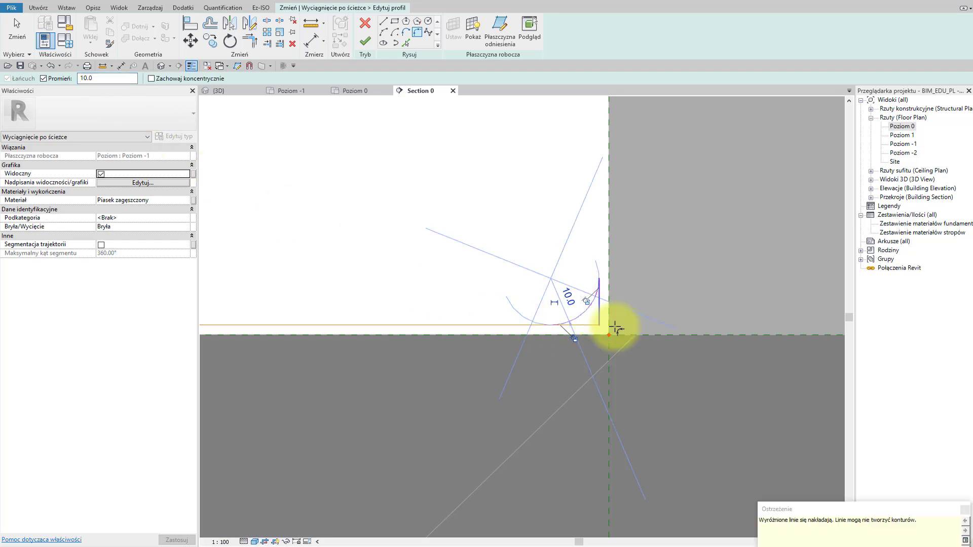
click(960, 509)
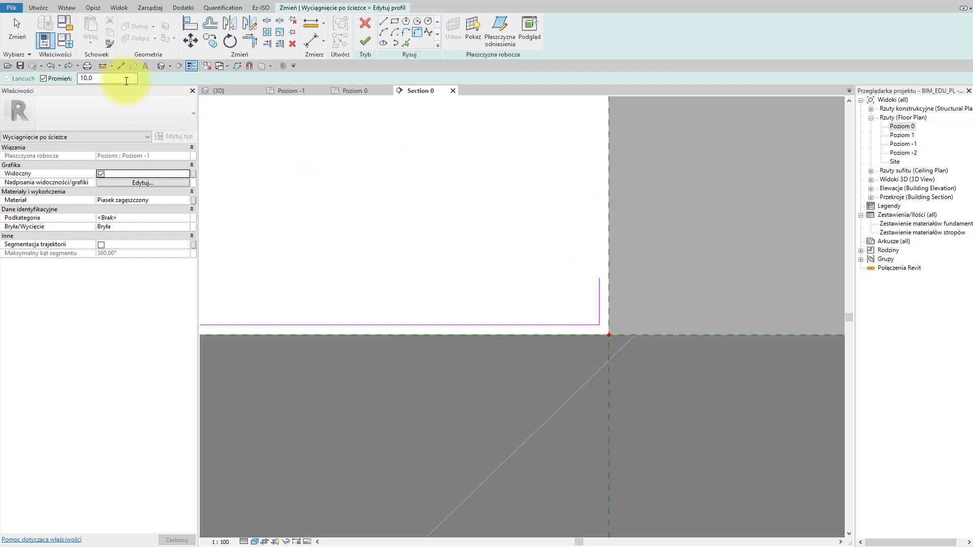
Redo the corner fillet with radius 6.0 and attempt to finish the profile sketch.
click(79, 78)
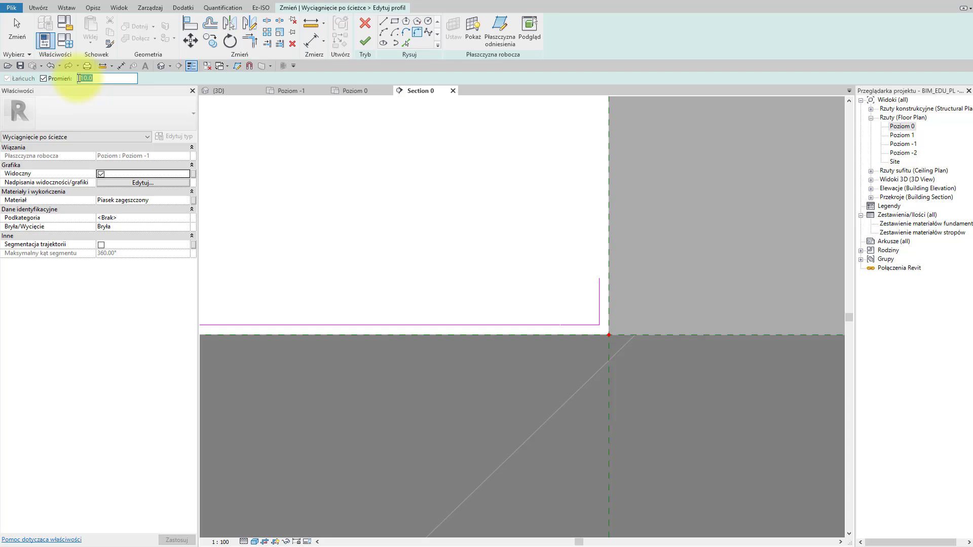
text(6.0)
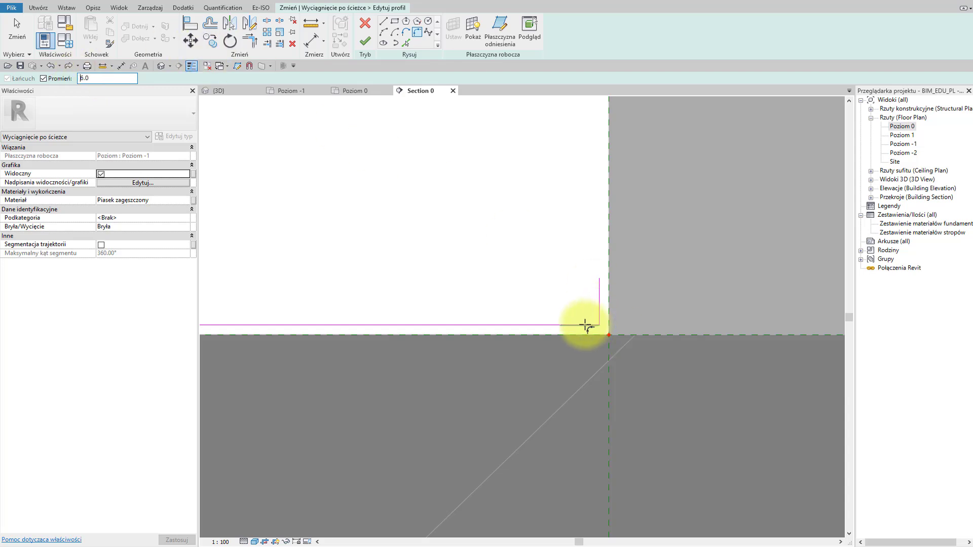
click(582, 325)
click(599, 309)
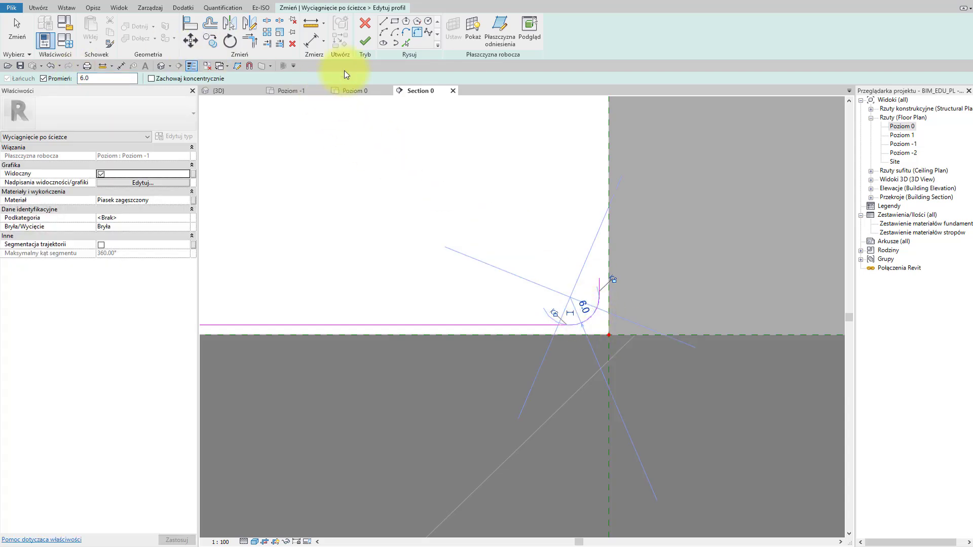
click(365, 42)
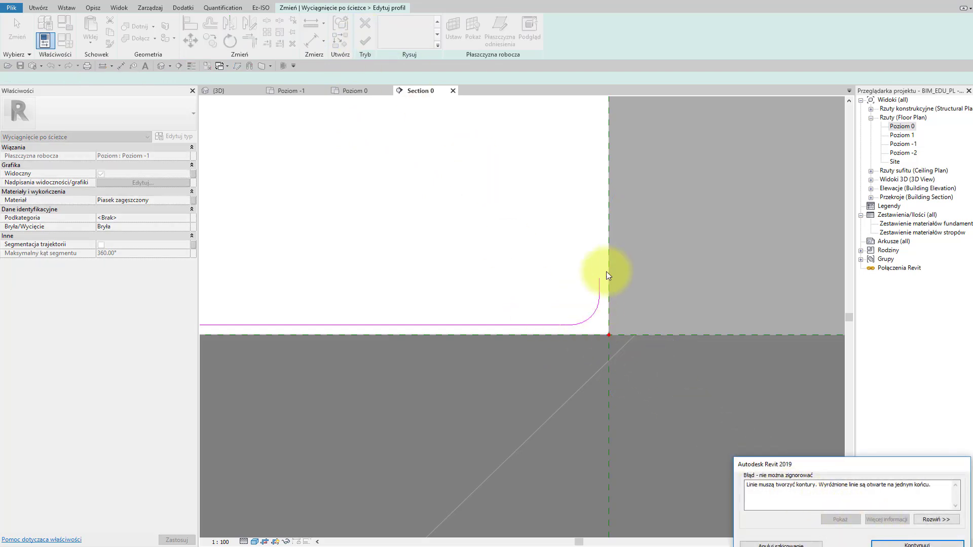
Dismiss the closed-loop error and draw a 2.0 line from the arc's end to the wall corner.
click(896, 542)
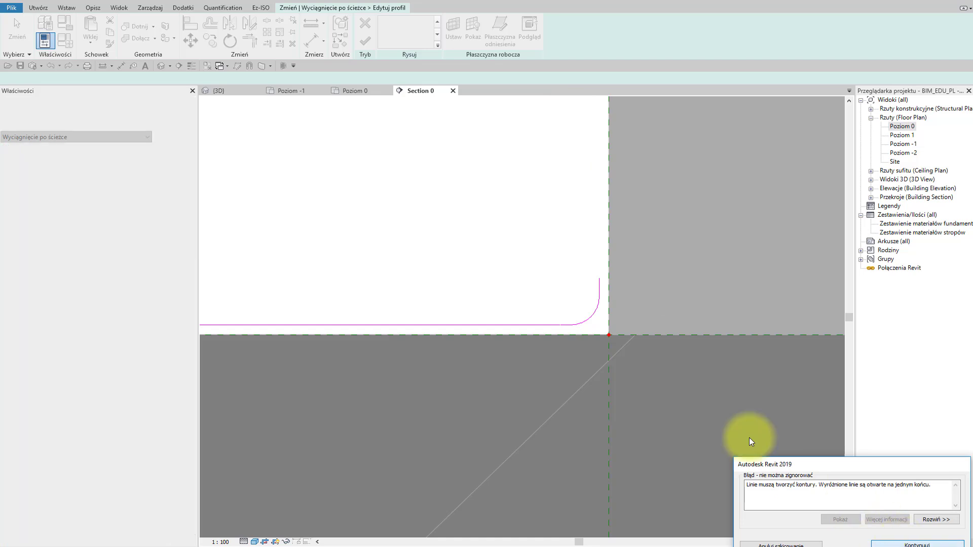
mouse_move(532, 289)
middle_down()
mouse_move(467, 244)
mouse_move(496, 307)
middle_up()
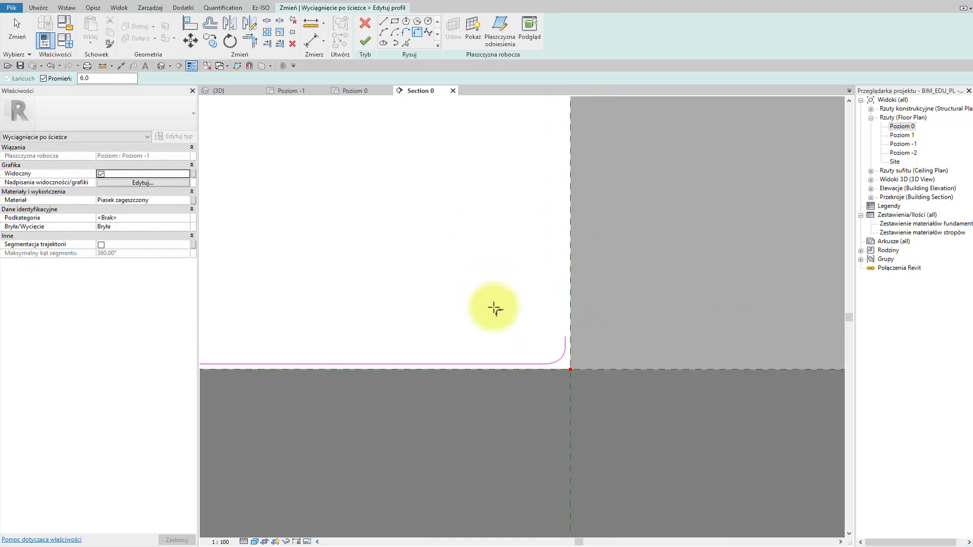
click(383, 22)
click(565, 337)
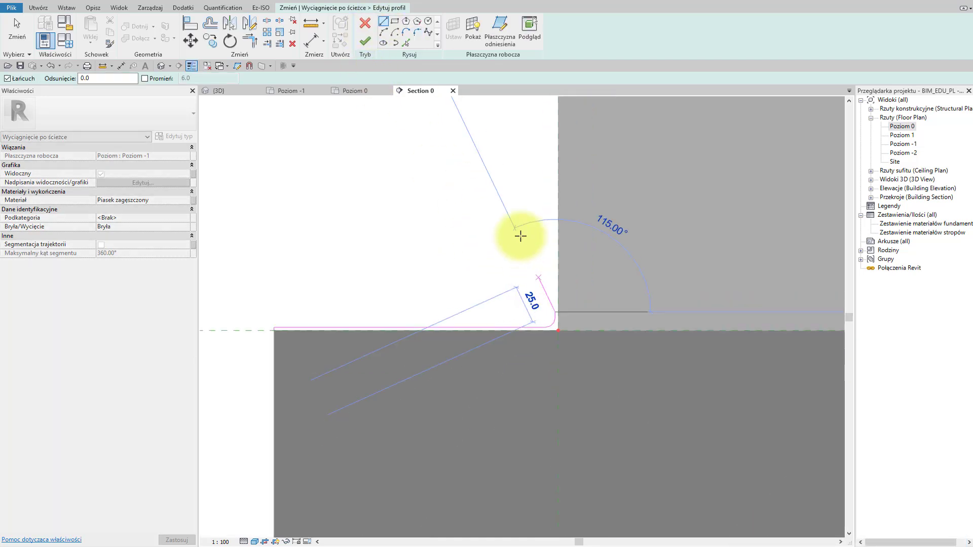
mouse_move(521, 221)
middle_down()
mouse_move(554, 402)
mouse_move(543, 215)
middle_up()
scroll(557, 399, down, 3)
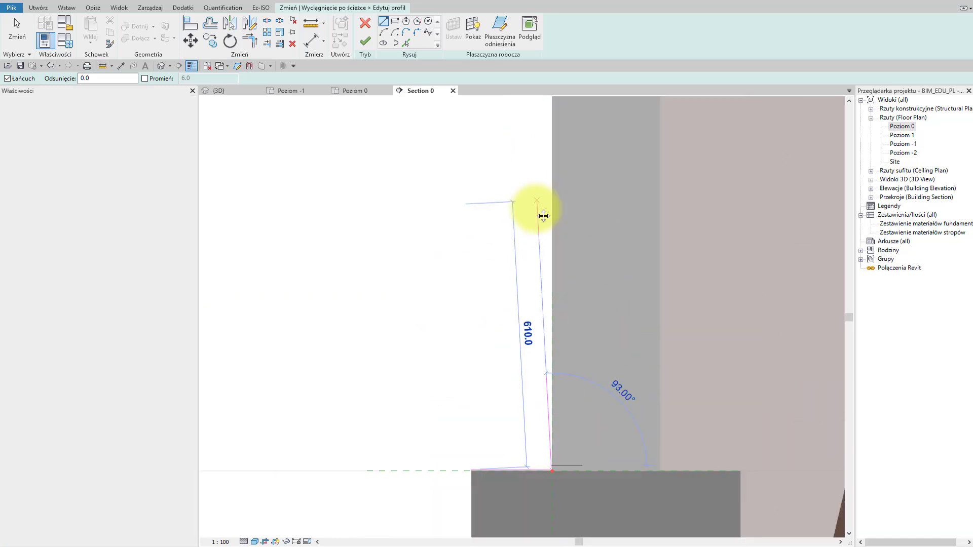
scroll(512, 339, up, 3)
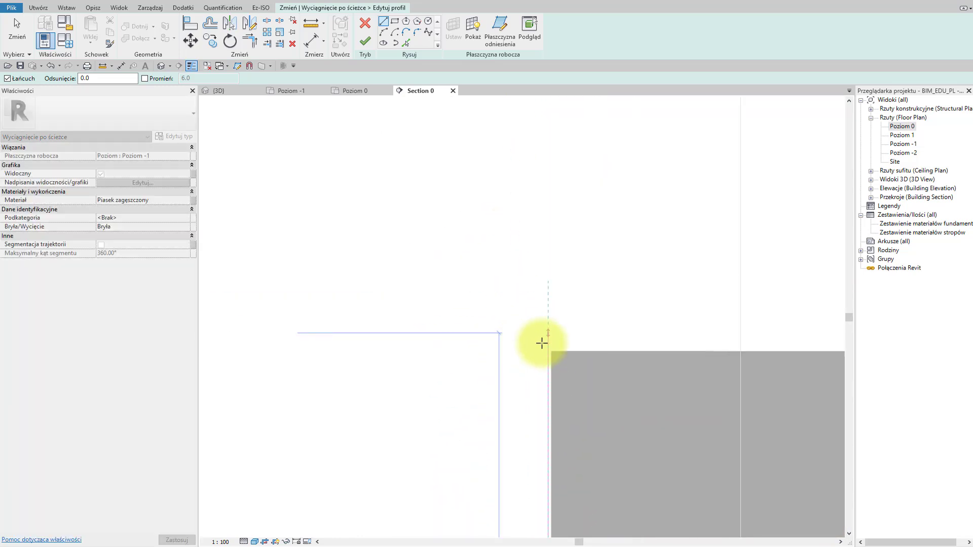
click(547, 350)
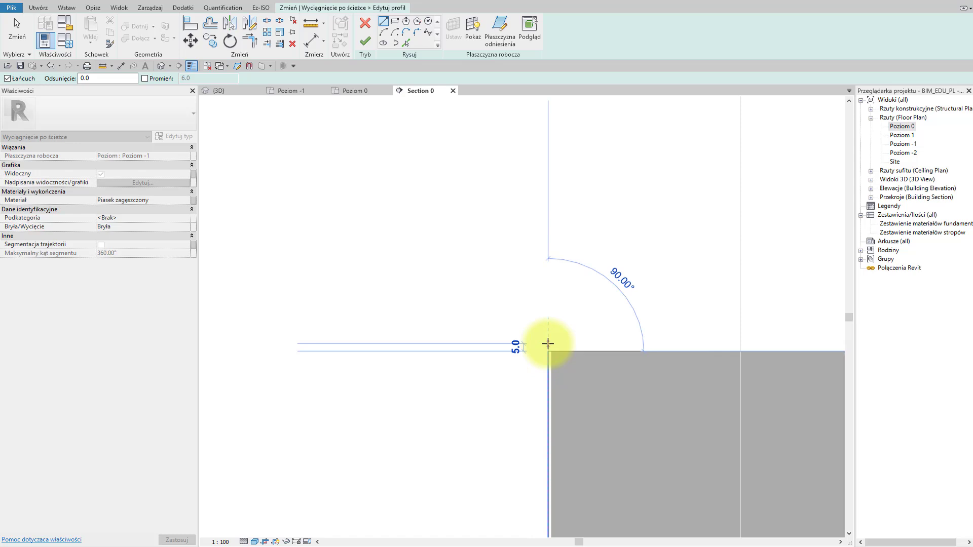
text(2)
key(Return)
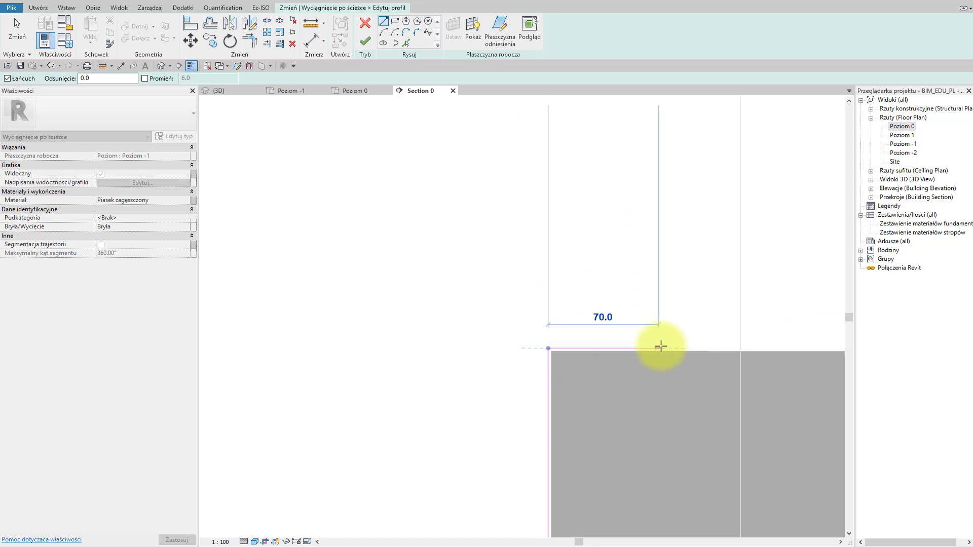
Continue the thin profile with 26.0 and 20.0 line segments along the footing top.
scroll(705, 345, down, 1)
scroll(725, 343, down, 3)
middle_drag(725, 343, 495, 341)
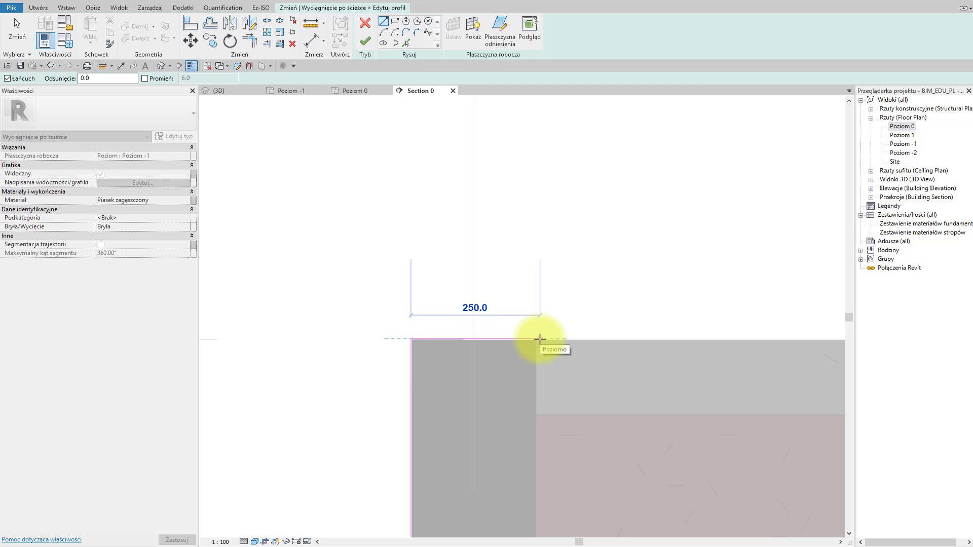
text(26)
key(Return)
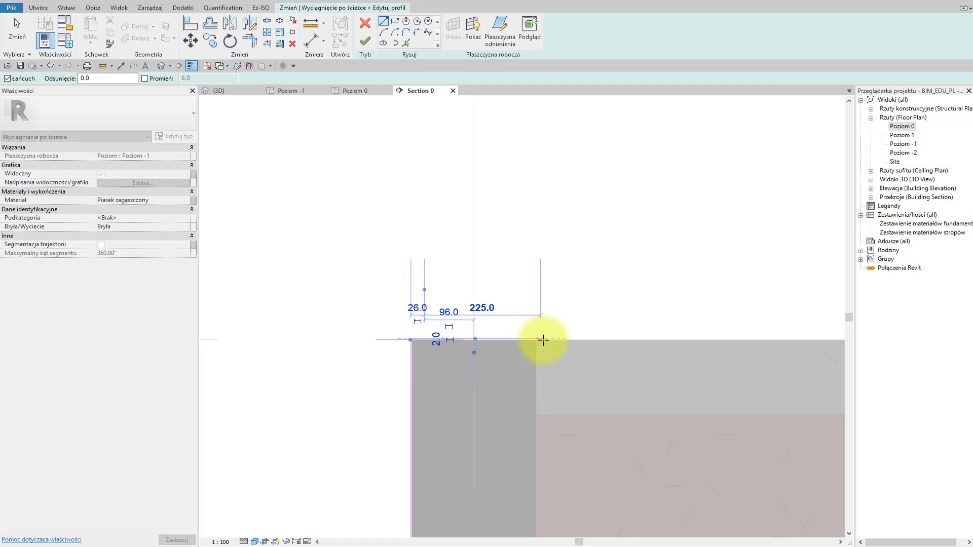
scroll(543, 340, up, 2)
scroll(549, 337, up, 3)
scroll(522, 337, up, 1)
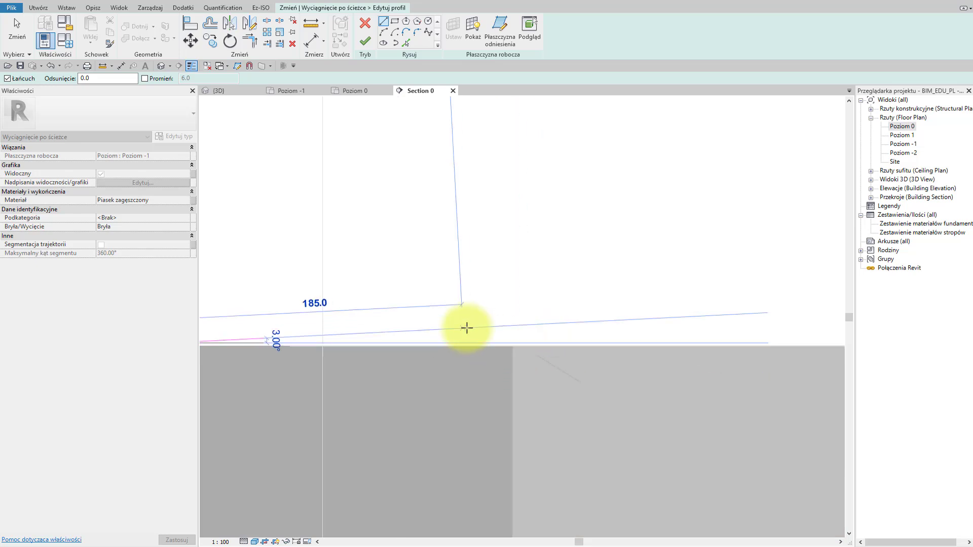
scroll(310, 297, down, 2)
middle_drag(311, 297, 432, 289)
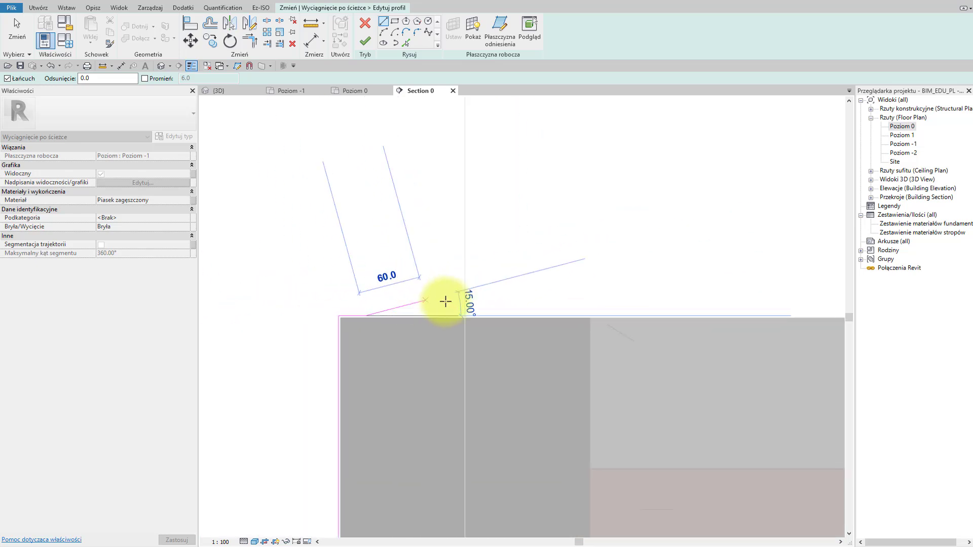
click(590, 316)
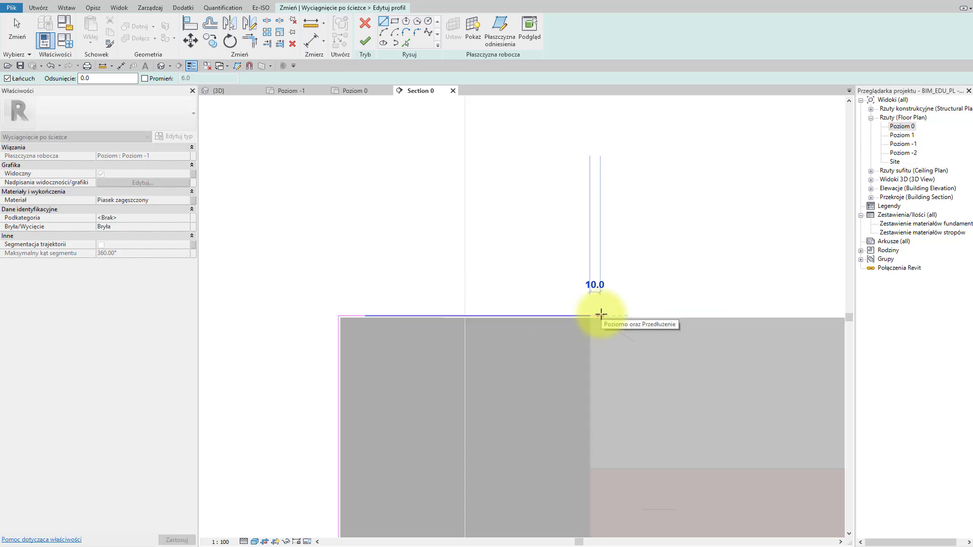
text(20)
key(Return)
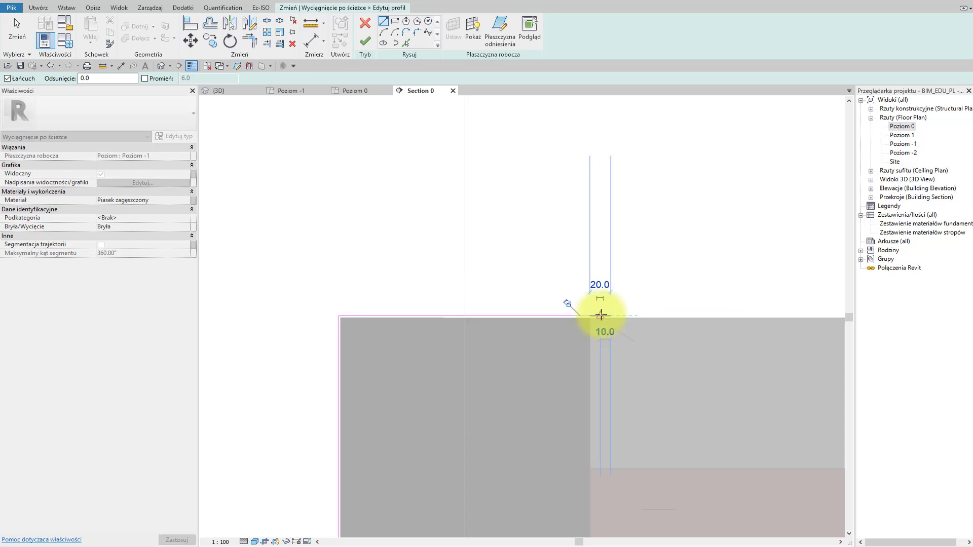
Close the thin profile at its far left end.
scroll(600, 314, up, 3)
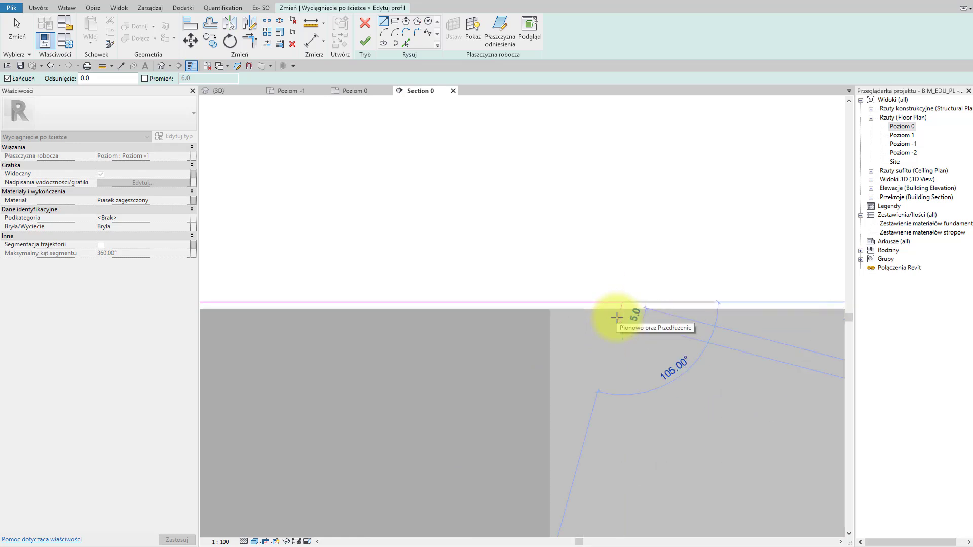
scroll(616, 318, up, 3)
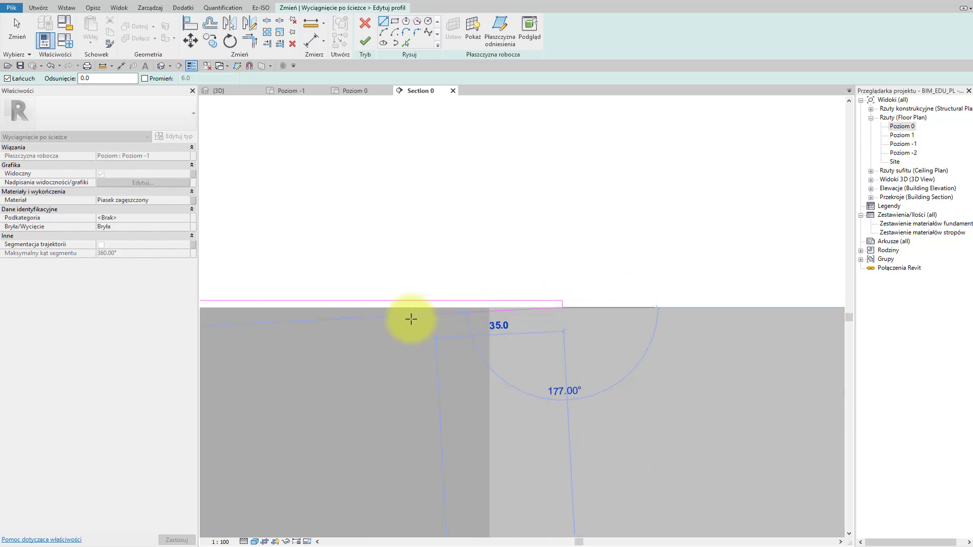
scroll(553, 317, down, 2)
scroll(437, 238, down, 3)
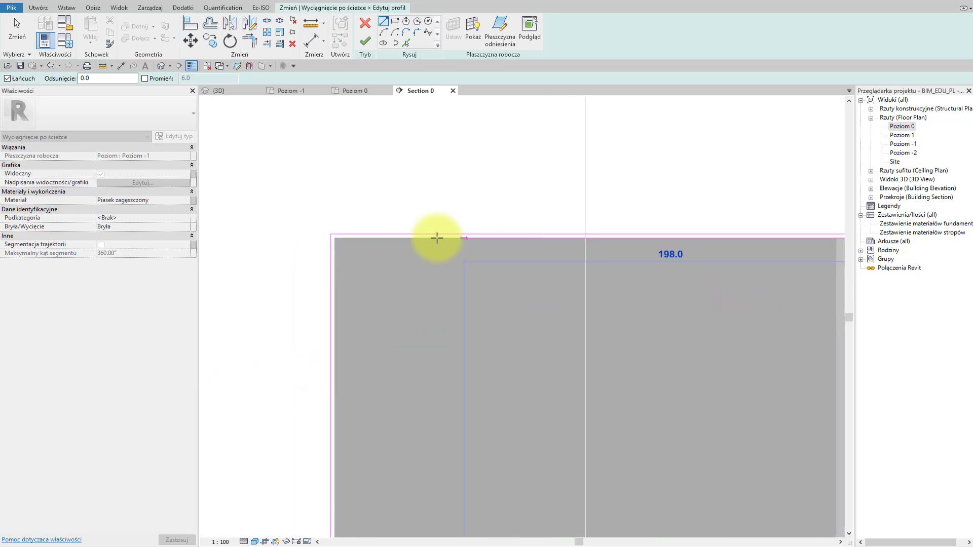
click(334, 238)
mouse_move(364, 427)
middle_down()
mouse_move(432, 226)
mouse_move(465, 340)
mouse_move(482, 272)
mouse_move(509, 354)
mouse_move(493, 404)
mouse_move(497, 380)
mouse_move(486, 369)
mouse_move(397, 364)
mouse_move(809, 340)
middle_up()
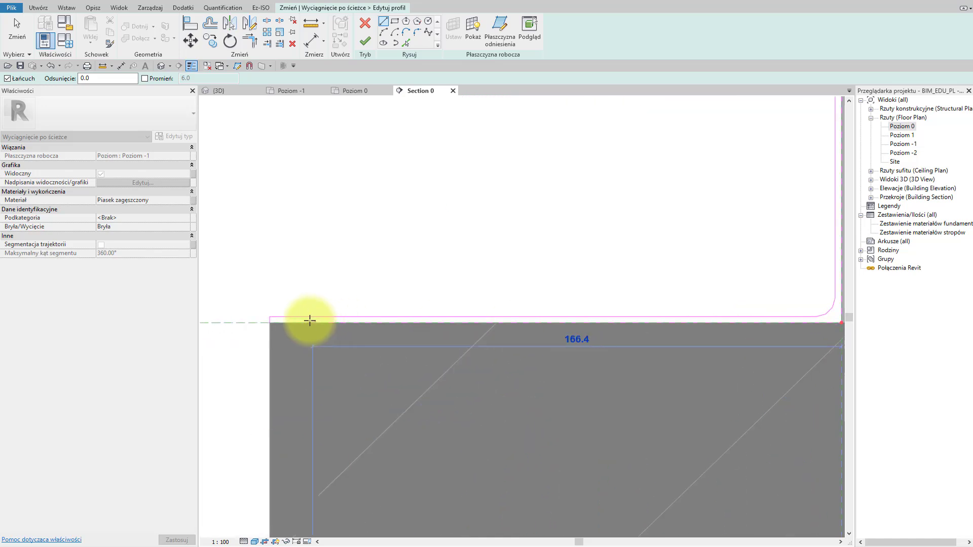
click(268, 322)
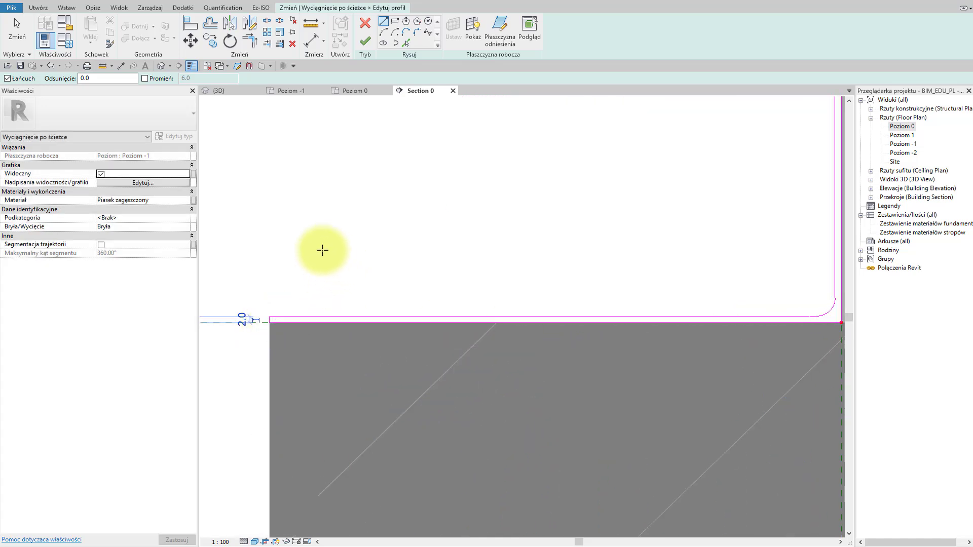
Search the materials for 'izolac' and pick the moisture-protection waterproofing material.
click(187, 201)
click(187, 201)
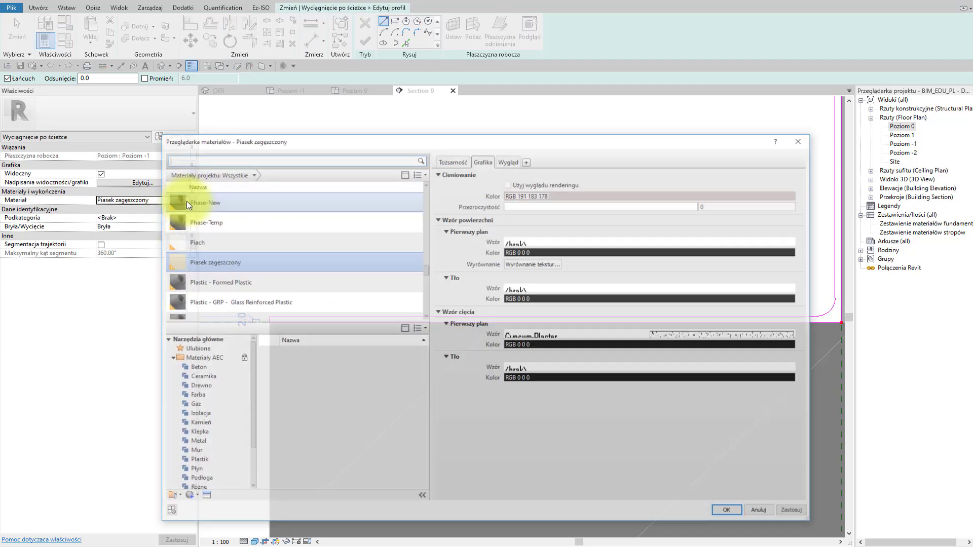
text(izolac)
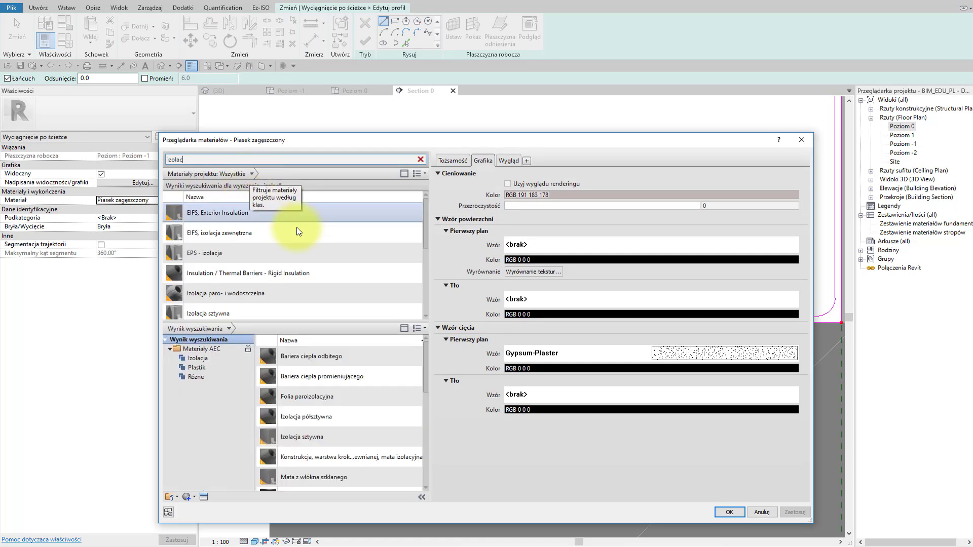
scroll(304, 238, down, 3)
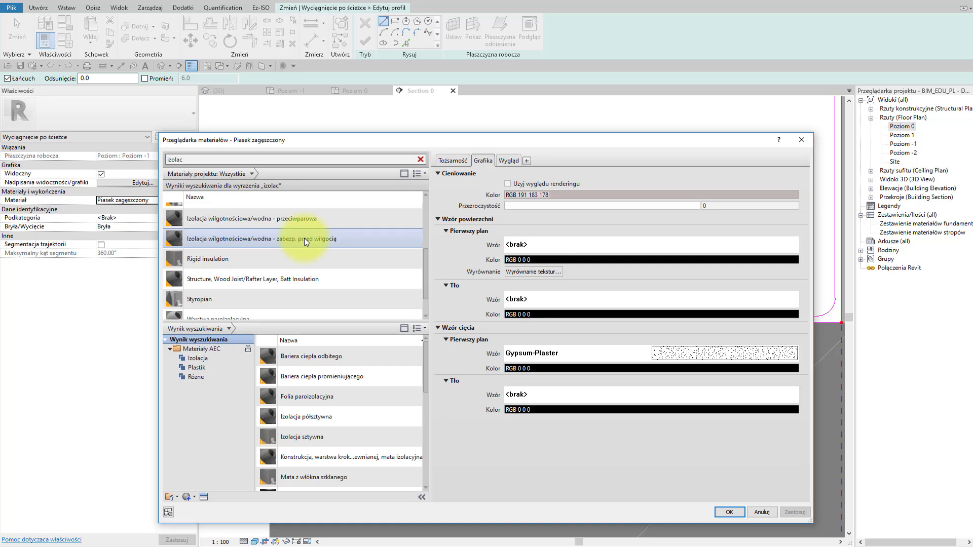
click(304, 238)
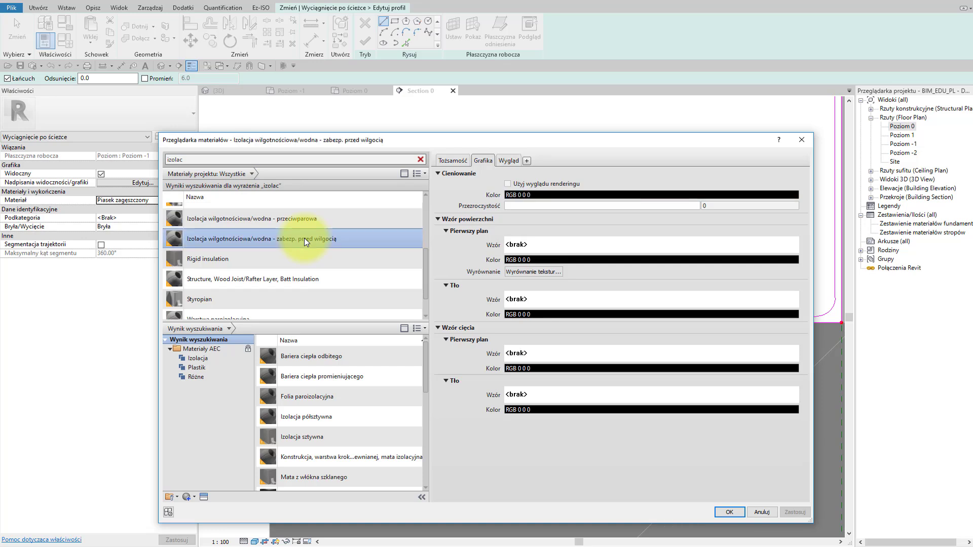
Compare other insulation materials, then confirm 'Izolacja wilgotnościowa/wodna - zabezp. przed wilgocią'.
scroll(304, 238, up, 3)
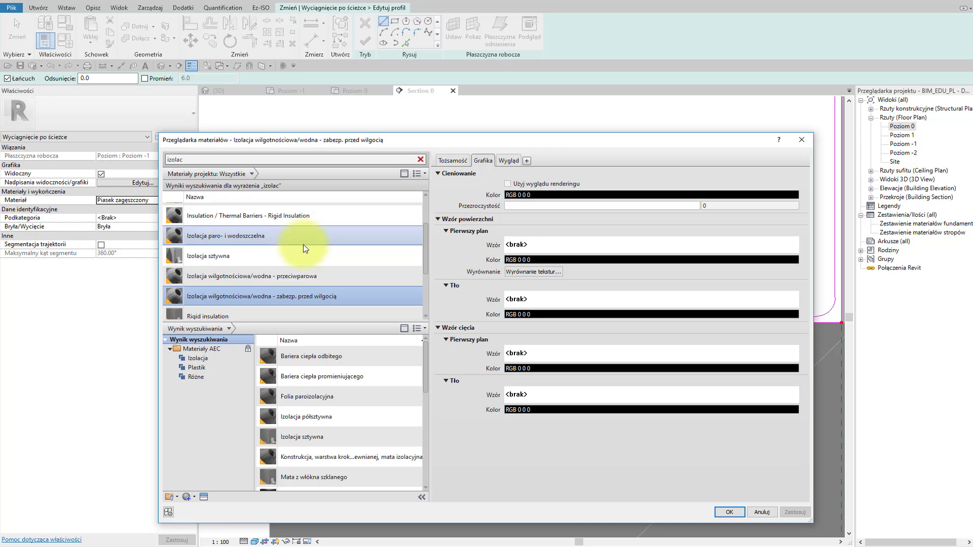
click(309, 276)
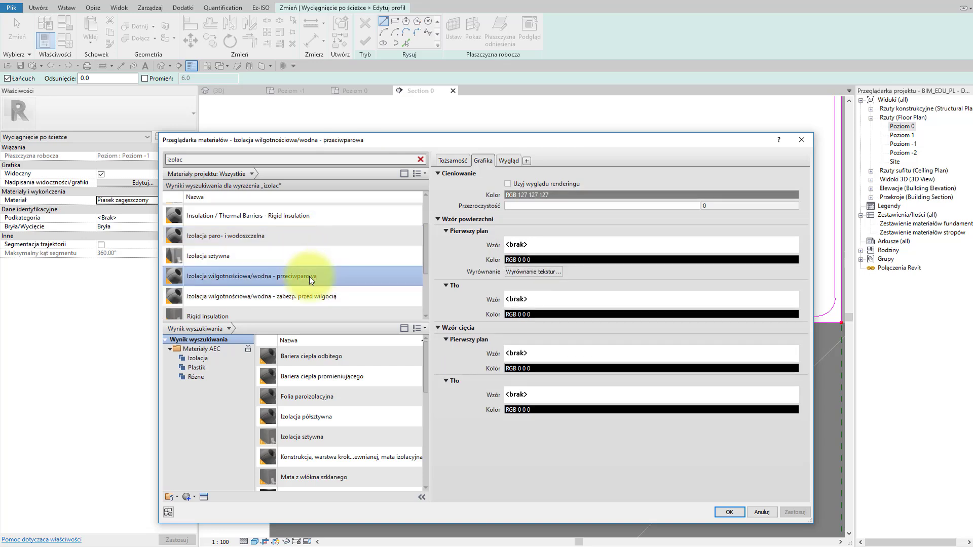
scroll(309, 276, up, 3)
click(307, 294)
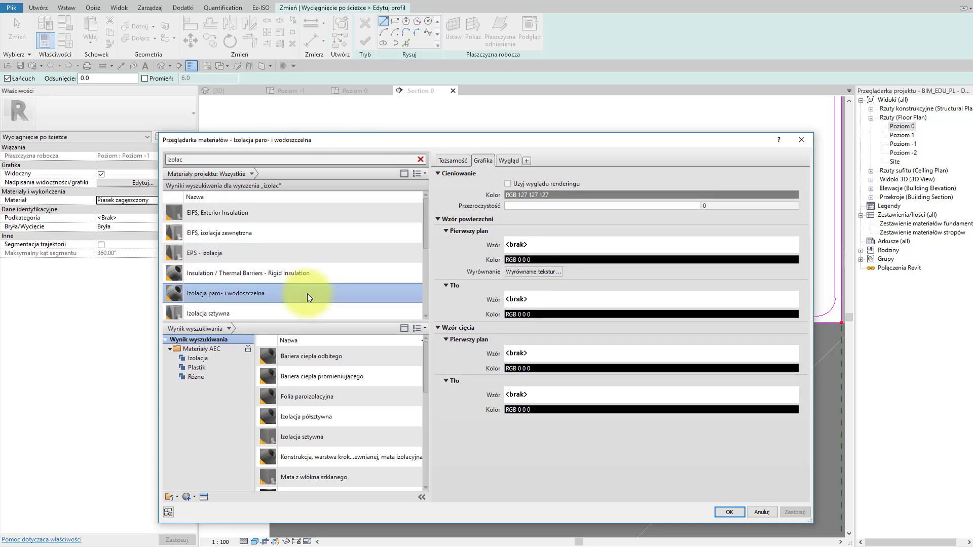
scroll(306, 288, down, 3)
scroll(306, 288, down, 3)
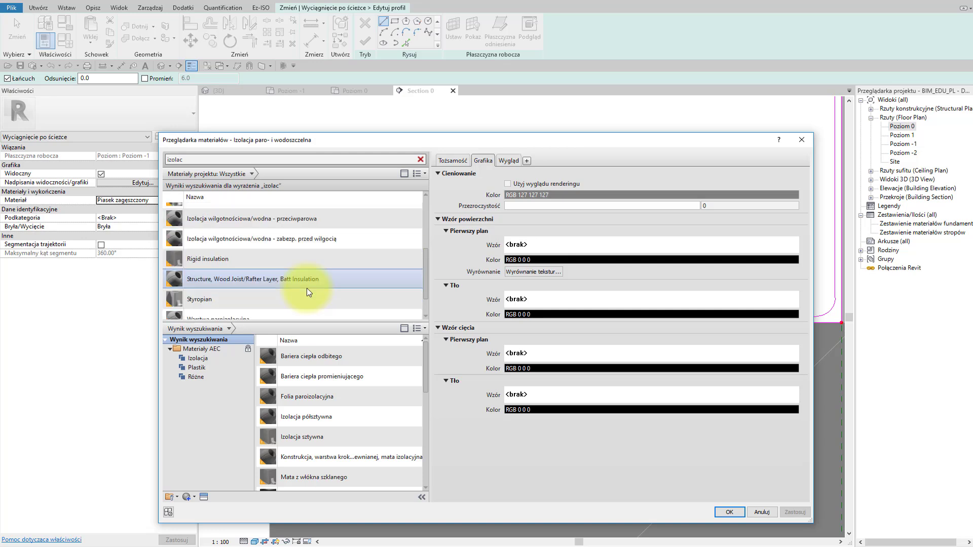
scroll(306, 288, down, 2)
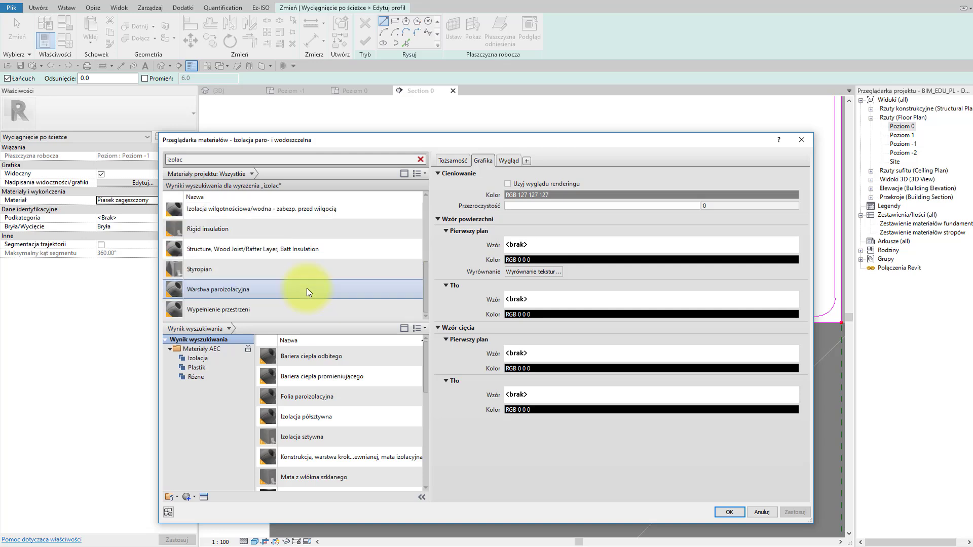
click(284, 215)
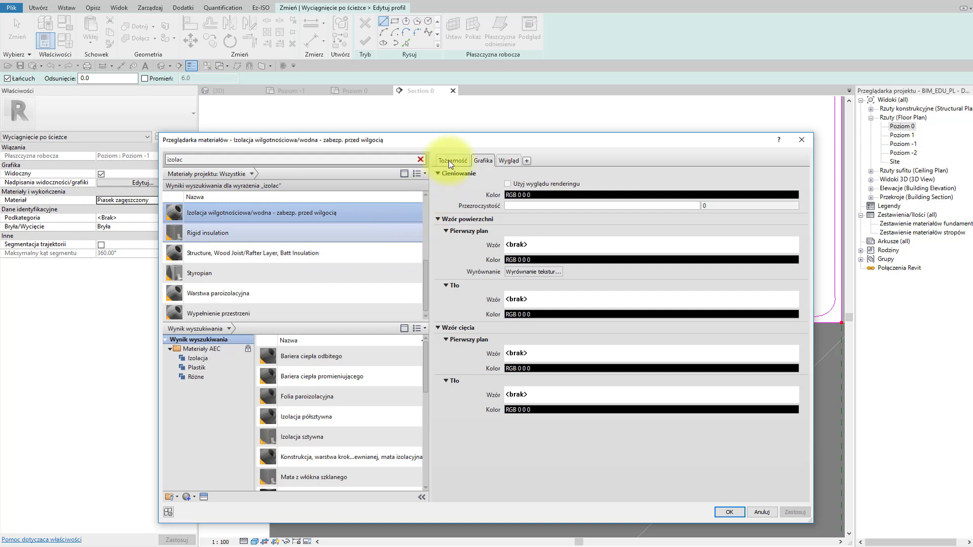
click(729, 512)
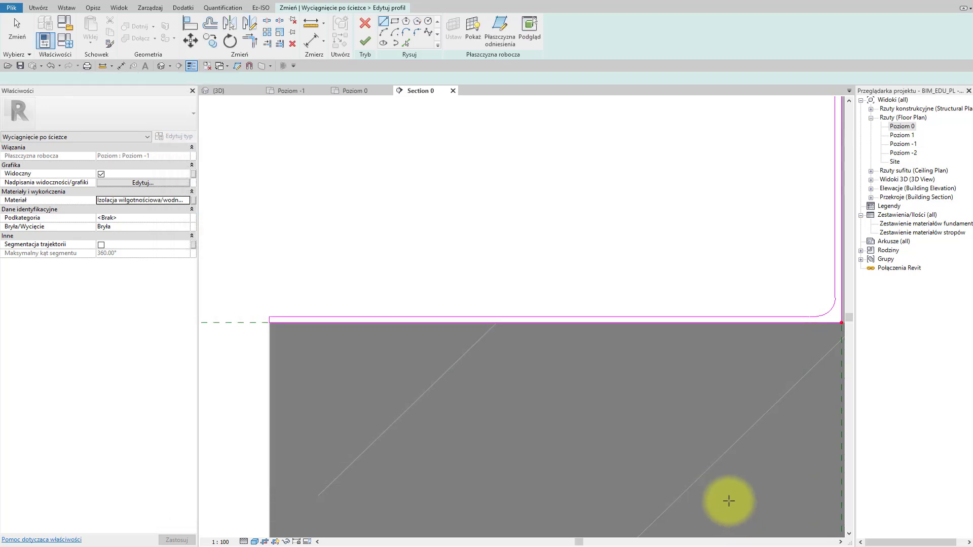
Finish the profile, the sweep and the Izolacja przeciwwodna in-place model.
scroll(475, 273, down, 1)
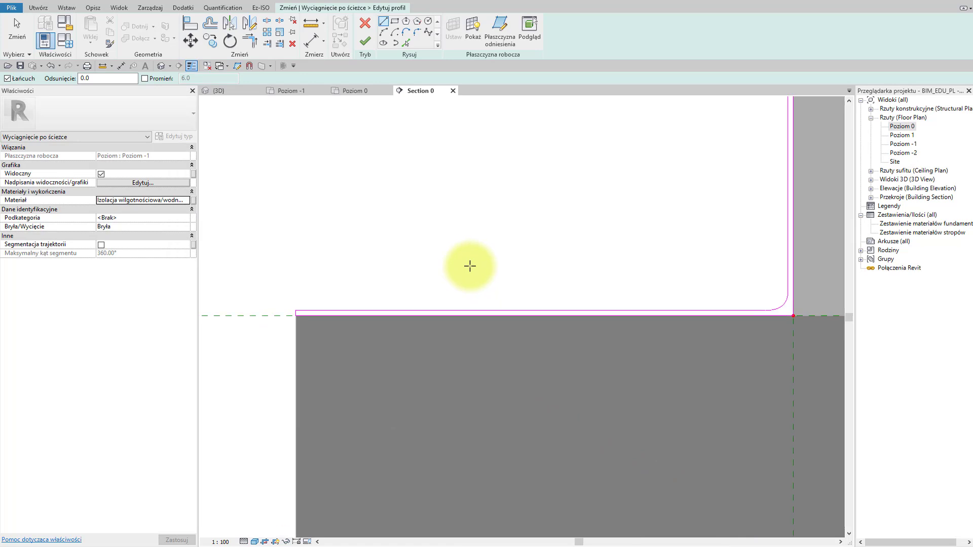
click(362, 44)
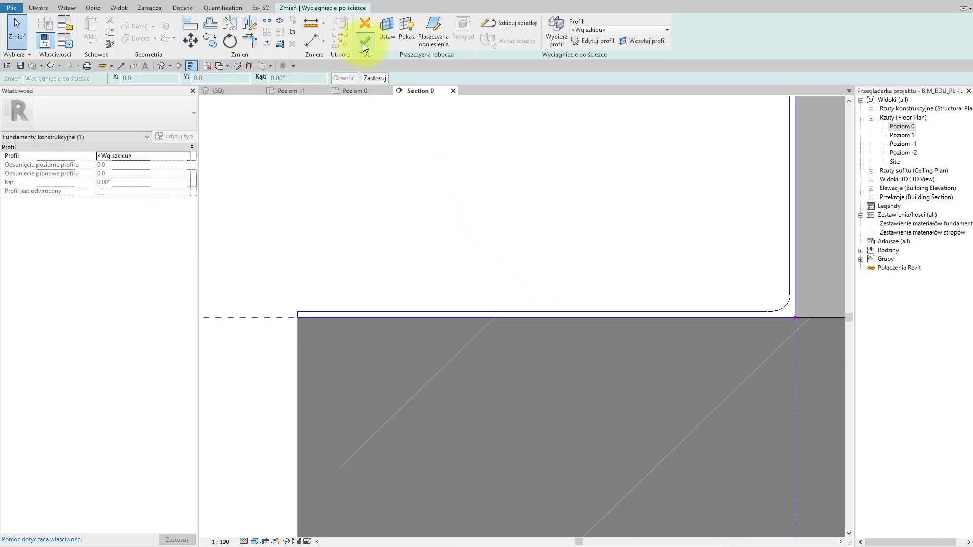
scroll(745, 288, down, 1)
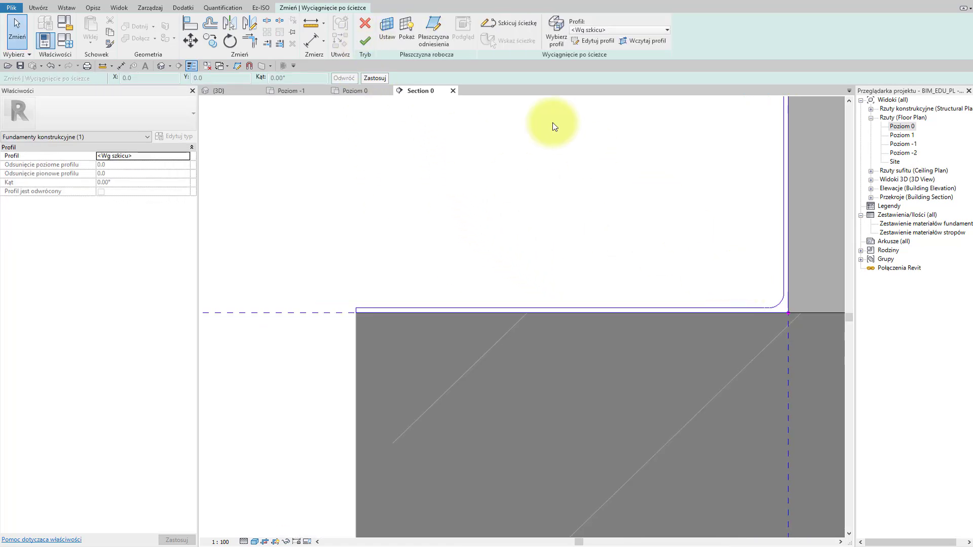
click(363, 42)
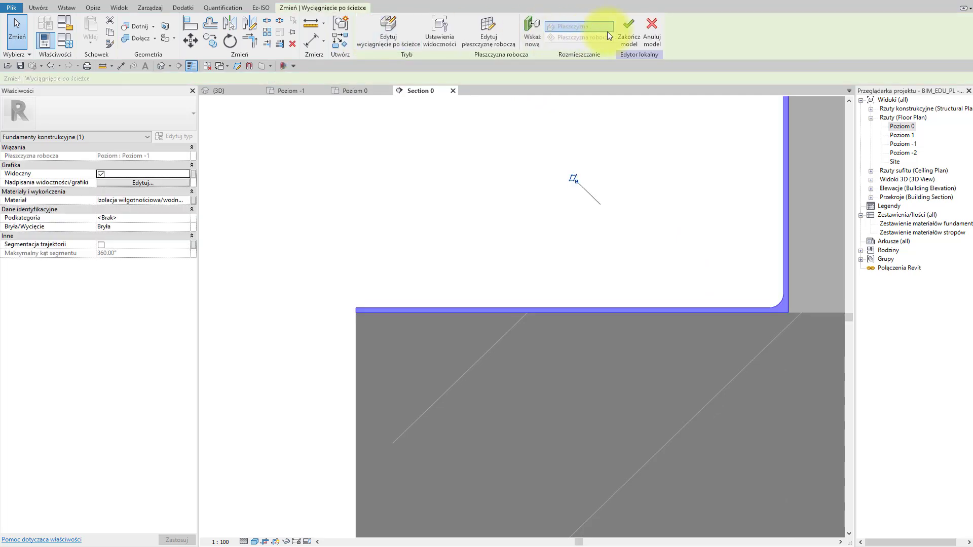
click(623, 33)
scroll(639, 193, down, 1)
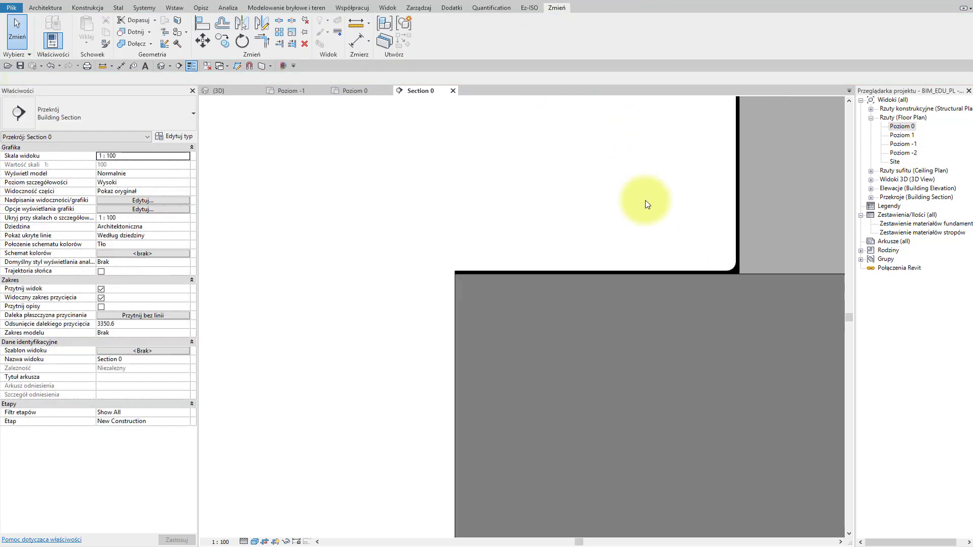
scroll(646, 203, down, 2)
scroll(549, 488, down, 2)
scroll(530, 330, up, 1)
scroll(561, 157, up, 2)
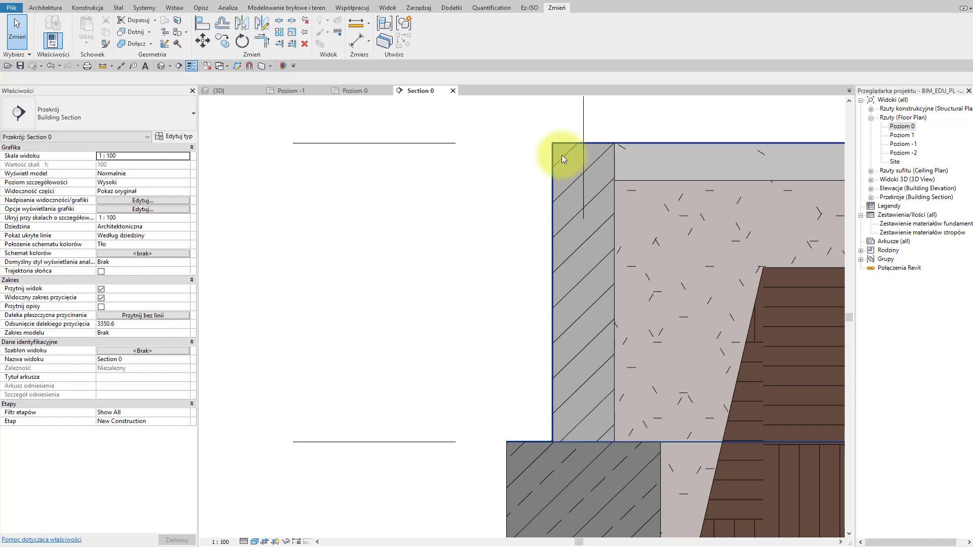
scroll(590, 136, up, 2)
scroll(603, 140, up, 3)
scroll(656, 156, down, 2)
scroll(656, 156, down, 3)
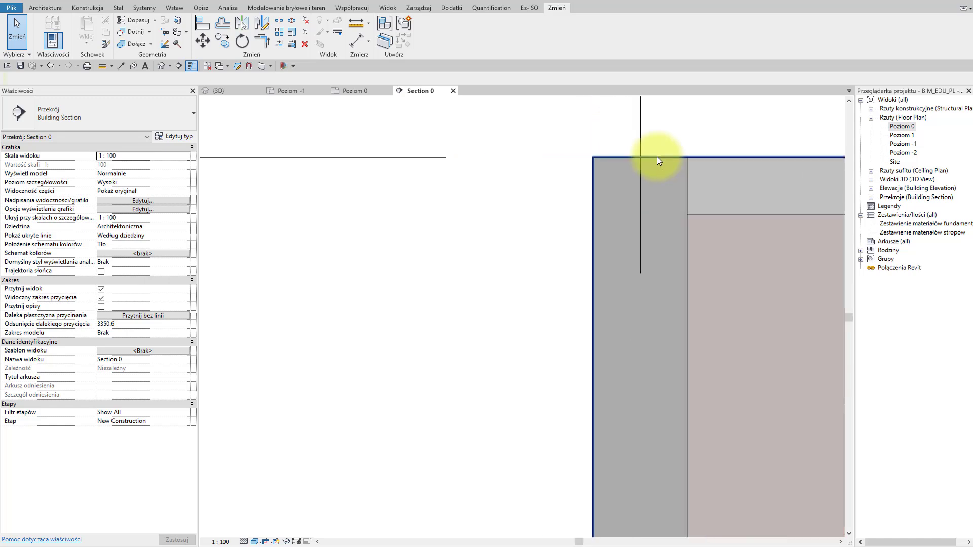
key(ctrl+Tab)
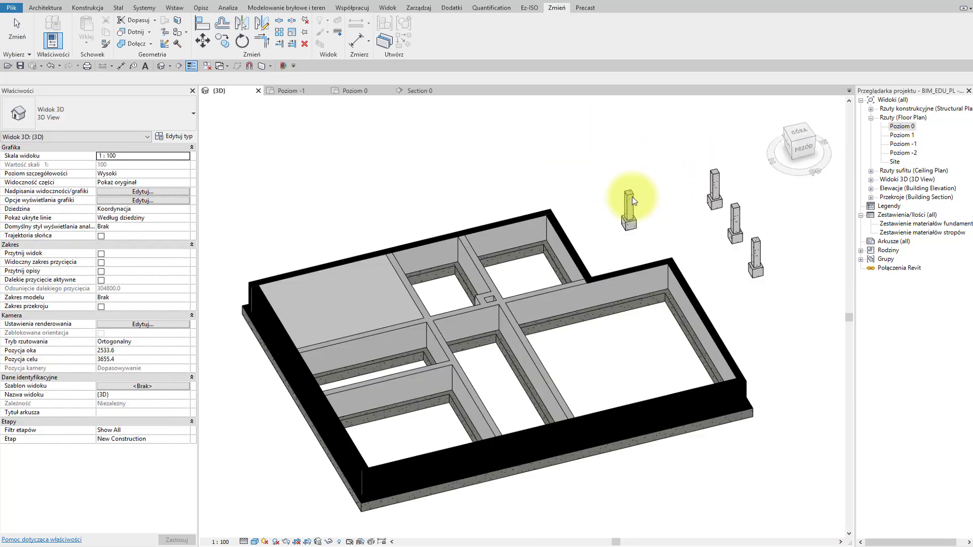
mouse_move(362, 515)
shift+middle_down()
mouse_move(373, 482)
mouse_move(560, 430)
shift+middle_up()
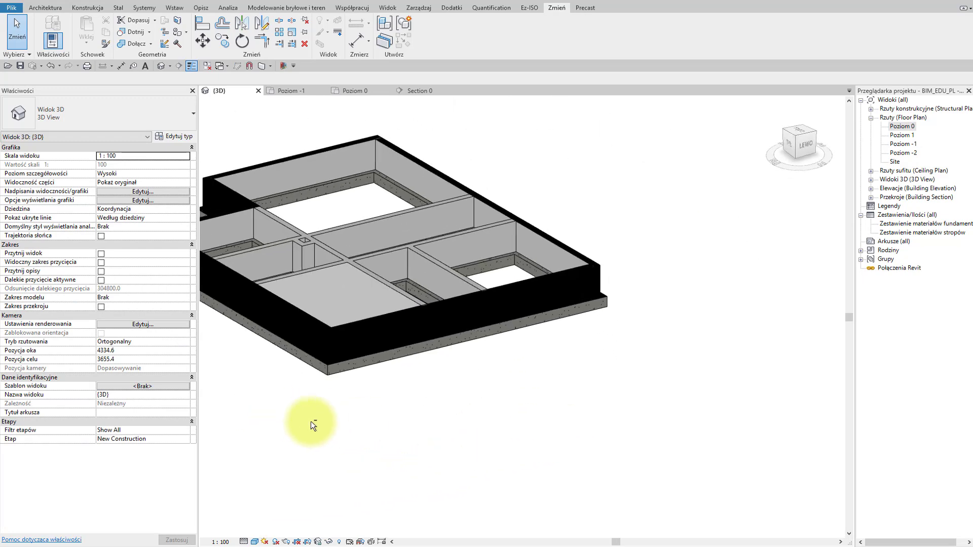
shift+middle_drag(314, 421, 627, 434)
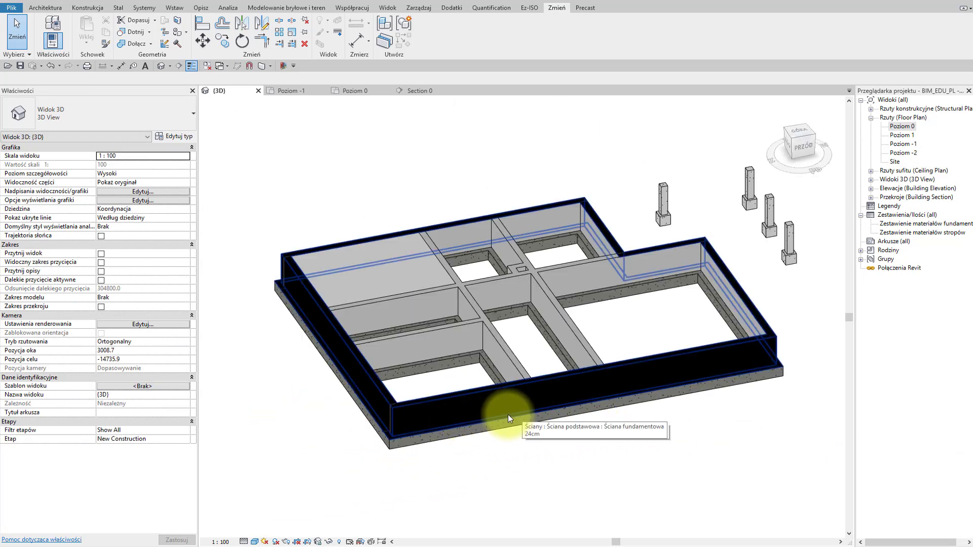
mouse_move(479, 418)
shift+middle_down()
mouse_move(597, 419)
mouse_move(490, 413)
mouse_move(686, 463)
mouse_move(520, 448)
mouse_move(647, 417)
mouse_move(463, 423)
mouse_move(546, 407)
mouse_move(428, 402)
mouse_move(688, 409)
mouse_move(341, 460)
shift+middle_up()
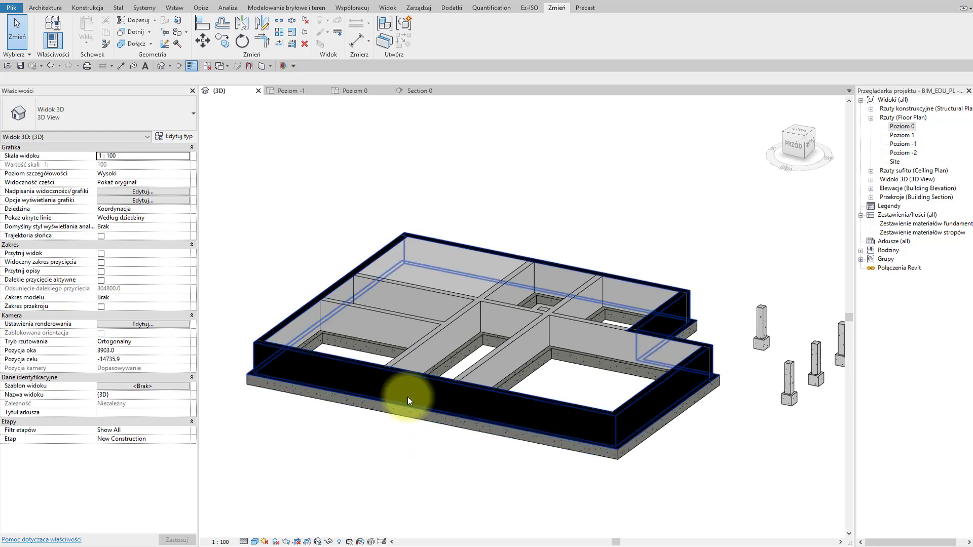
mouse_move(322, 383)
shift+middle_down()
mouse_move(373, 404)
mouse_move(406, 394)
mouse_move(369, 452)
mouse_move(339, 337)
shift+middle_up()
scroll(339, 327, up, 2)
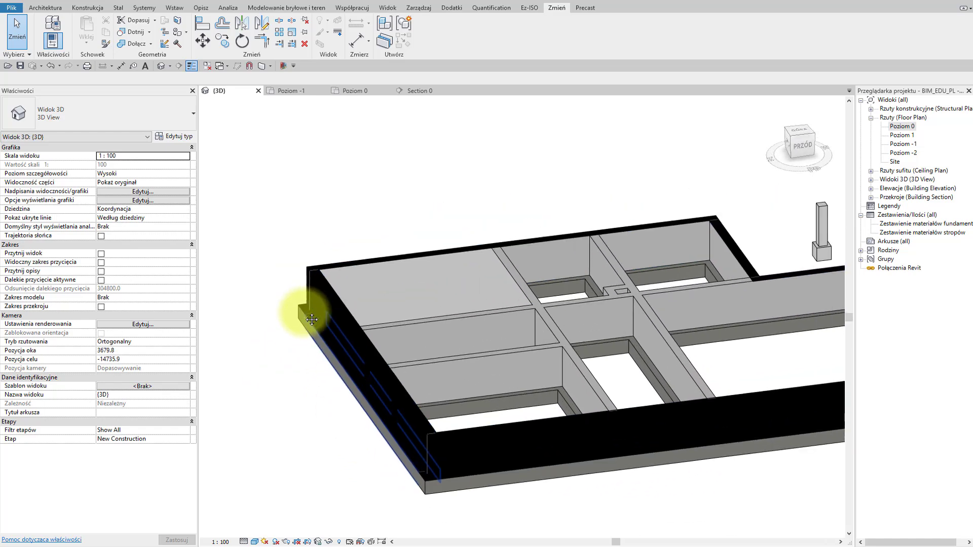
scroll(304, 312, down, 1)
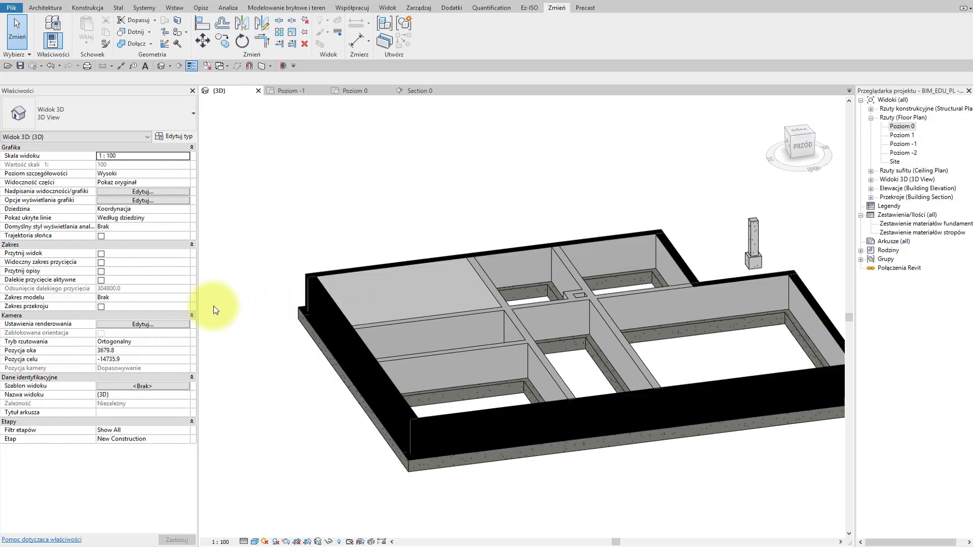
Hide the Izolacja przeciwwodna foundation in the Poziom 0 plan and start the WA Wall tool.
click(352, 91)
click(388, 197)
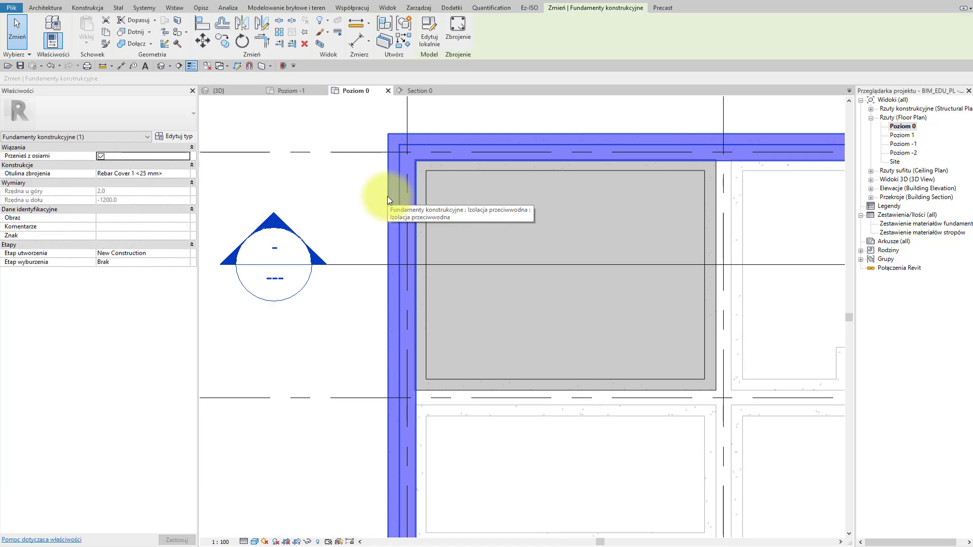
right_click(399, 209)
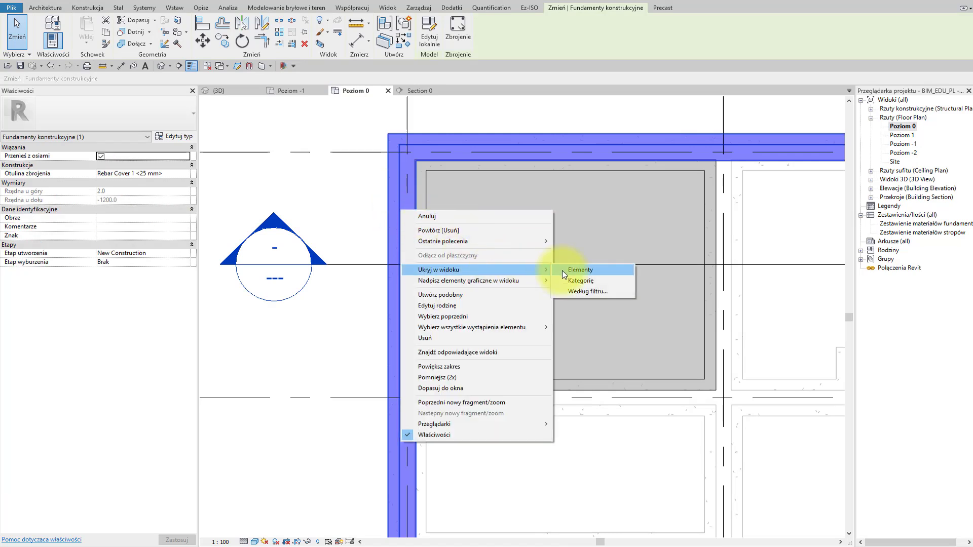
click(562, 269)
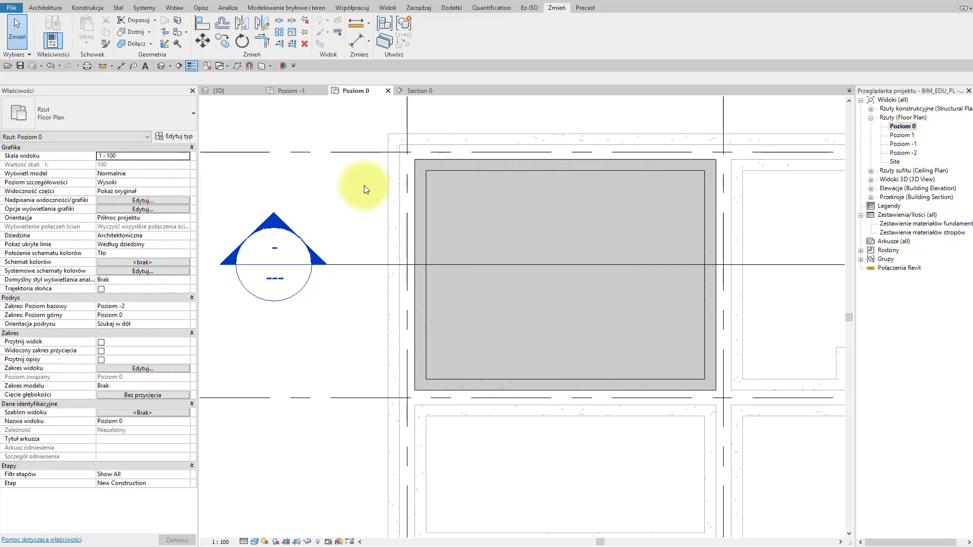
key(w)
key(a)
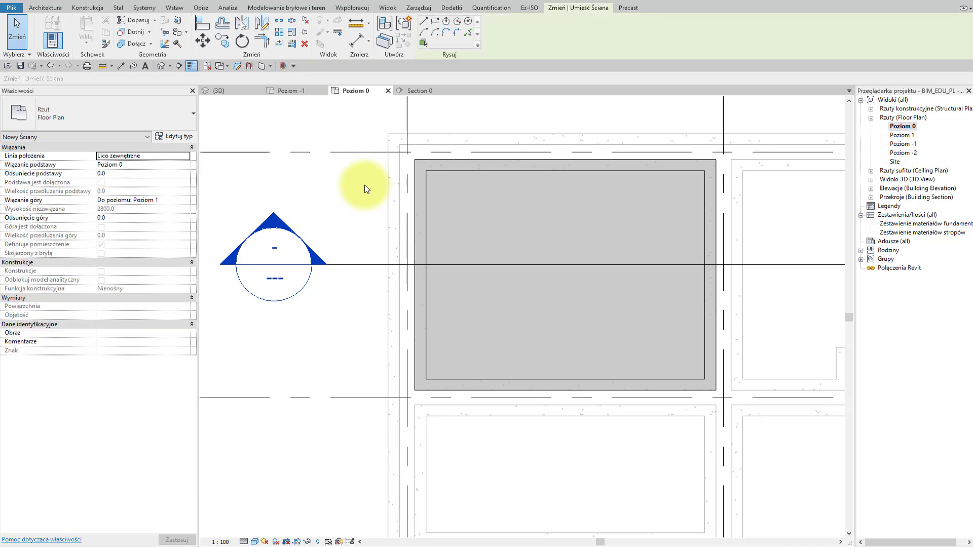
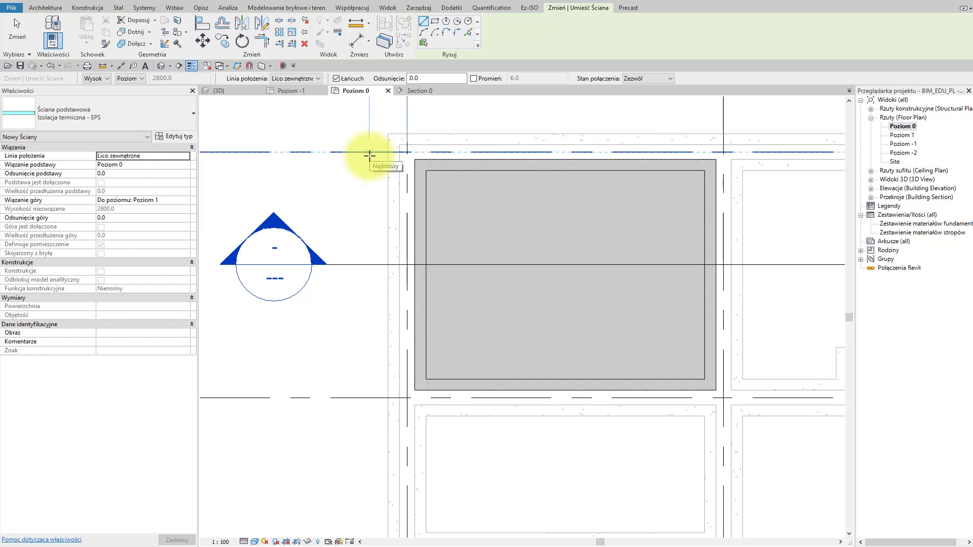
Constrain the EPS insulation wall from base Poziom -1 to top Poziom 0 (1200.0 height).
click(405, 161)
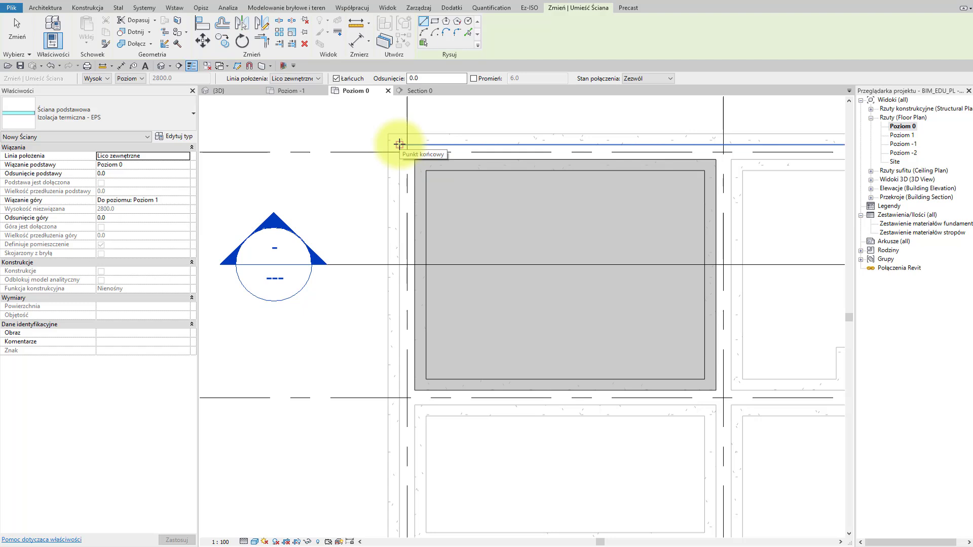
click(399, 145)
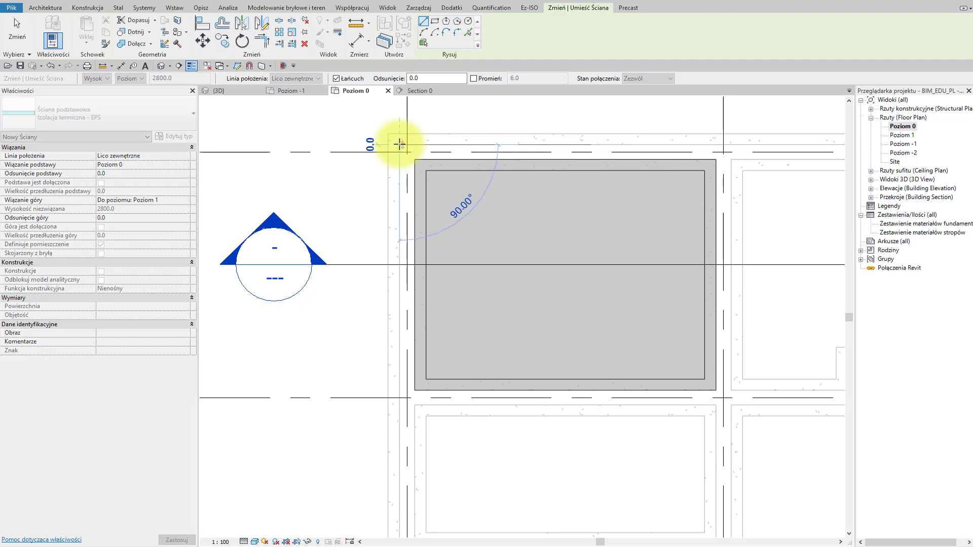
key(Escape)
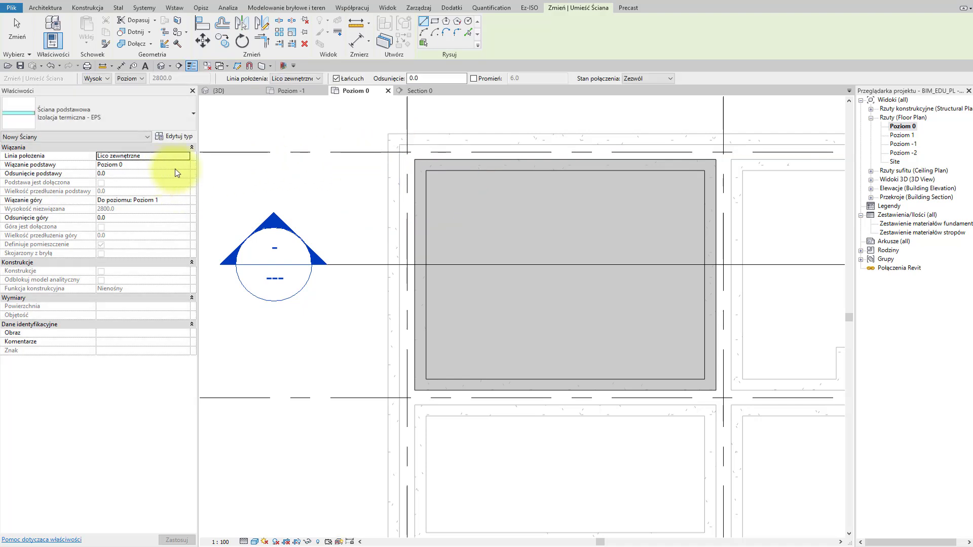
click(187, 165)
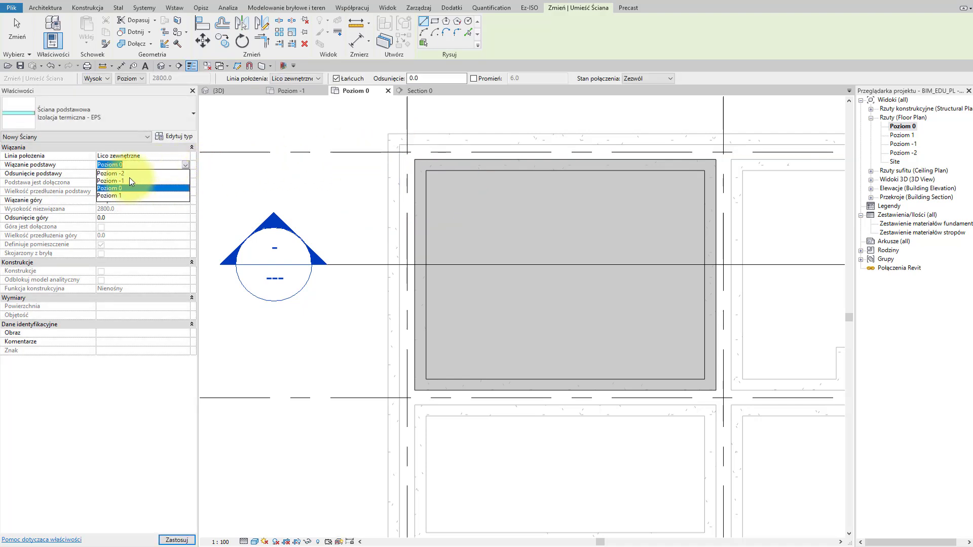
click(126, 180)
click(185, 200)
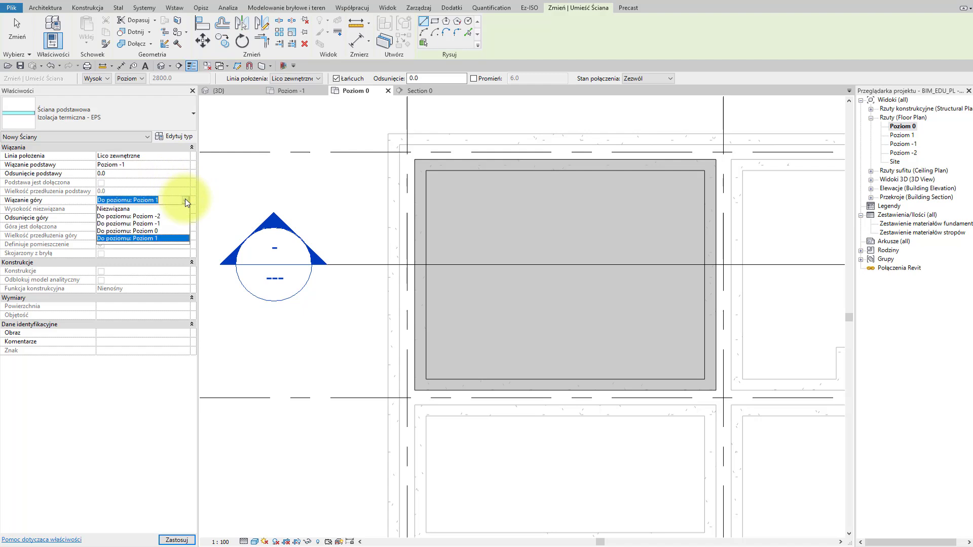
click(154, 229)
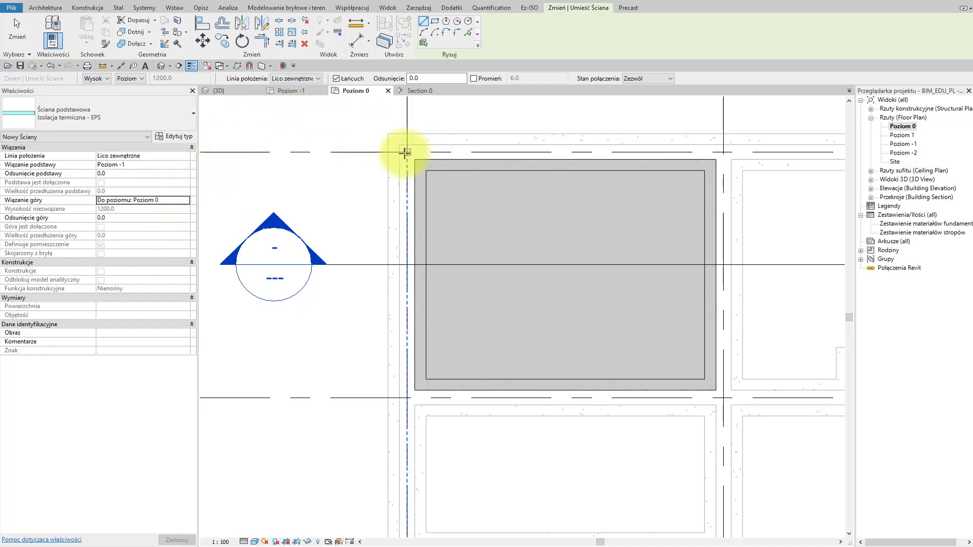
Start the EPS insulation wall at the top-left corner and run it to the lower-right corner.
click(400, 146)
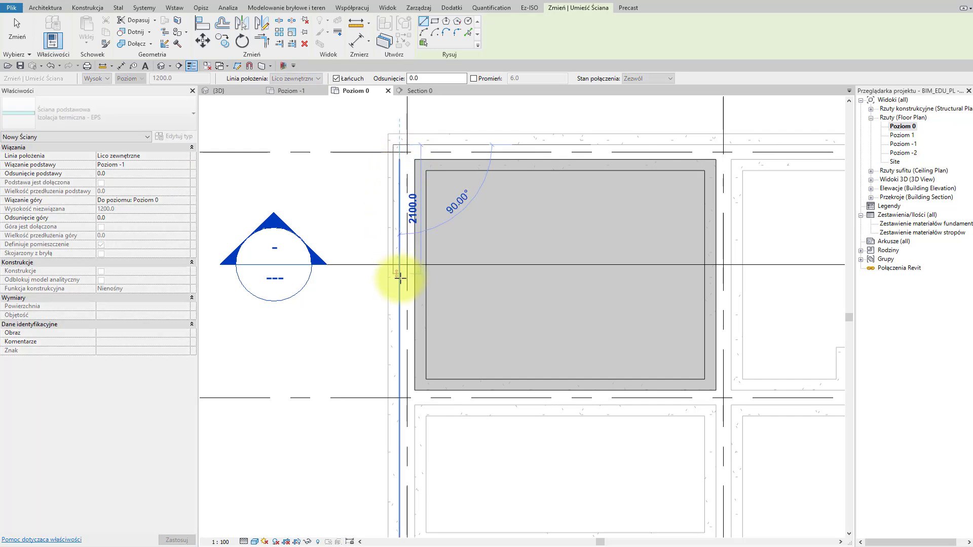
scroll(390, 325, down, 2)
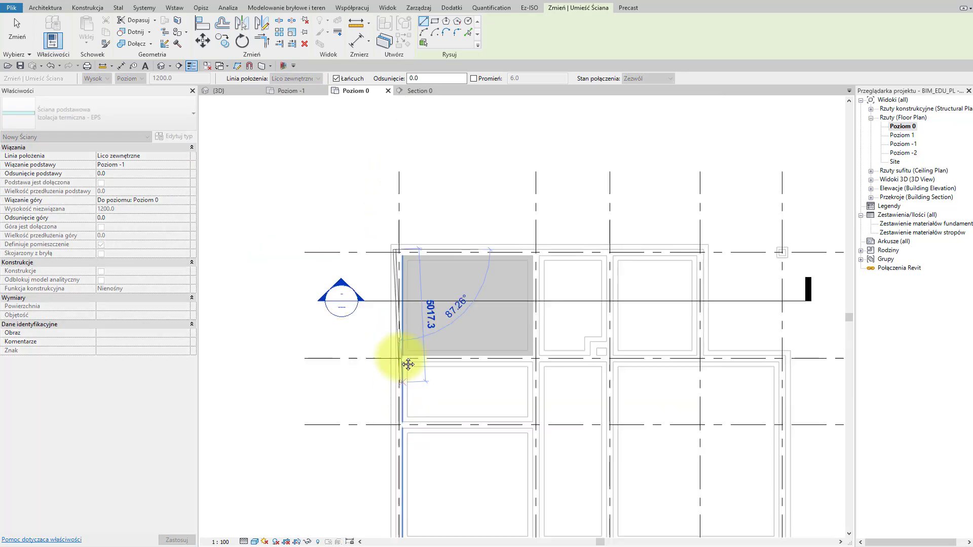
scroll(405, 416, down, 2)
scroll(397, 380, up, 1)
scroll(400, 365, up, 3)
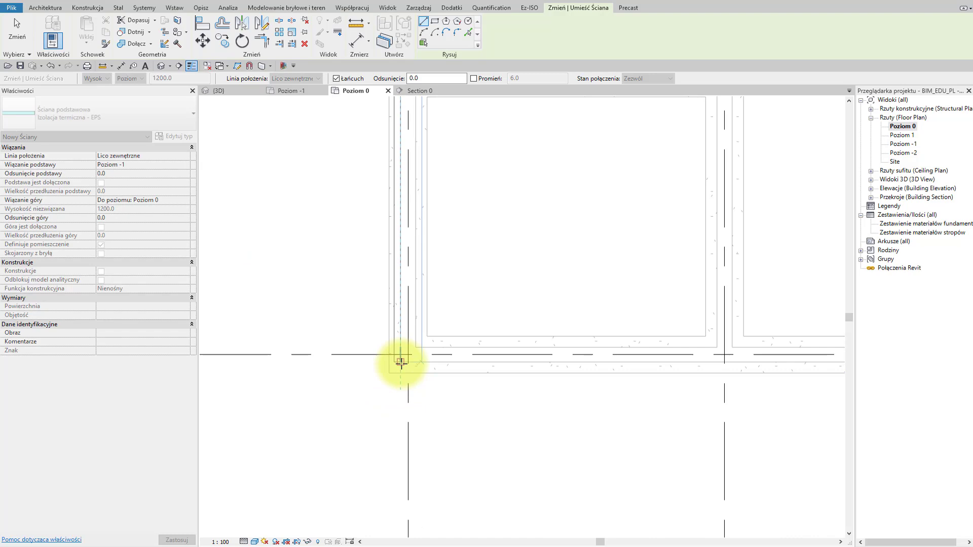
scroll(506, 364, down, 3)
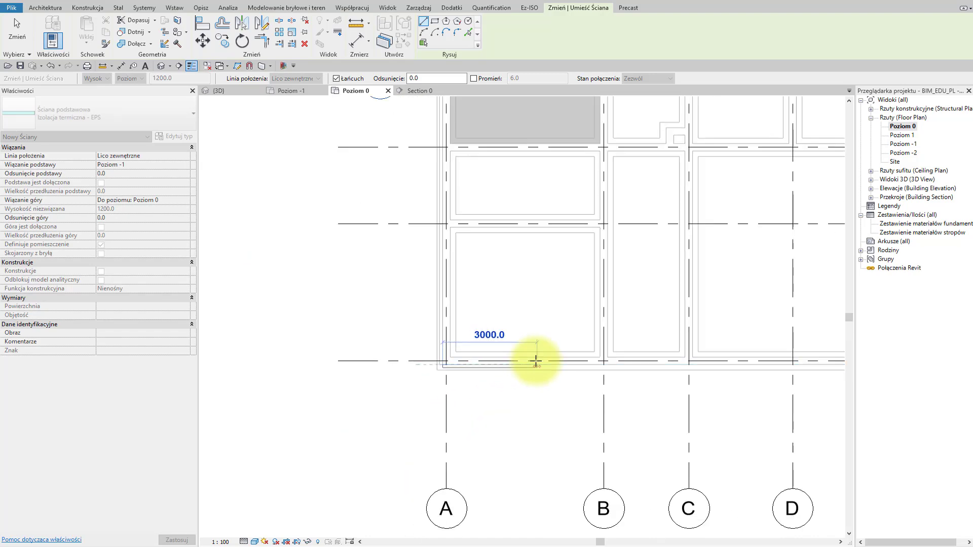
scroll(534, 362, down, 1)
scroll(543, 361, down, 1)
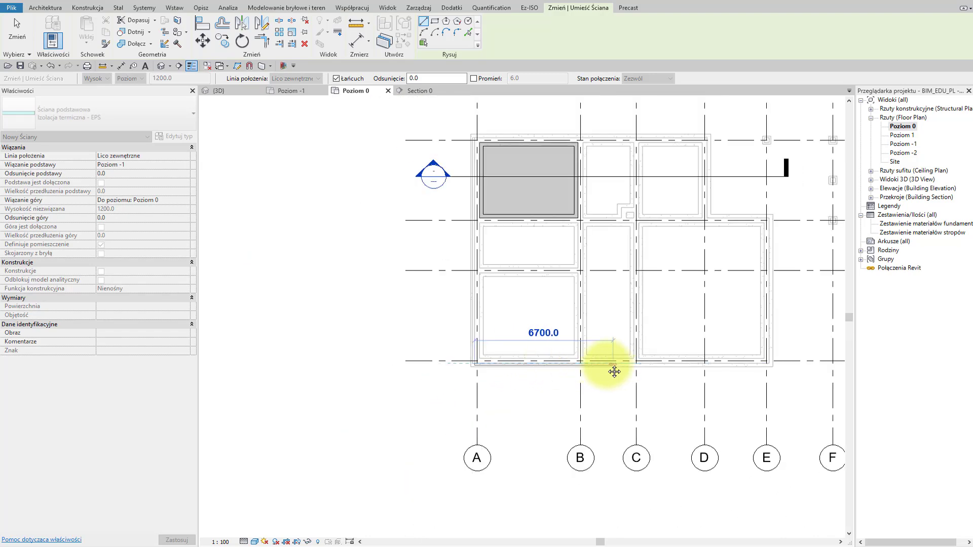
middle_drag(614, 372, 444, 358)
scroll(553, 359, up, 2)
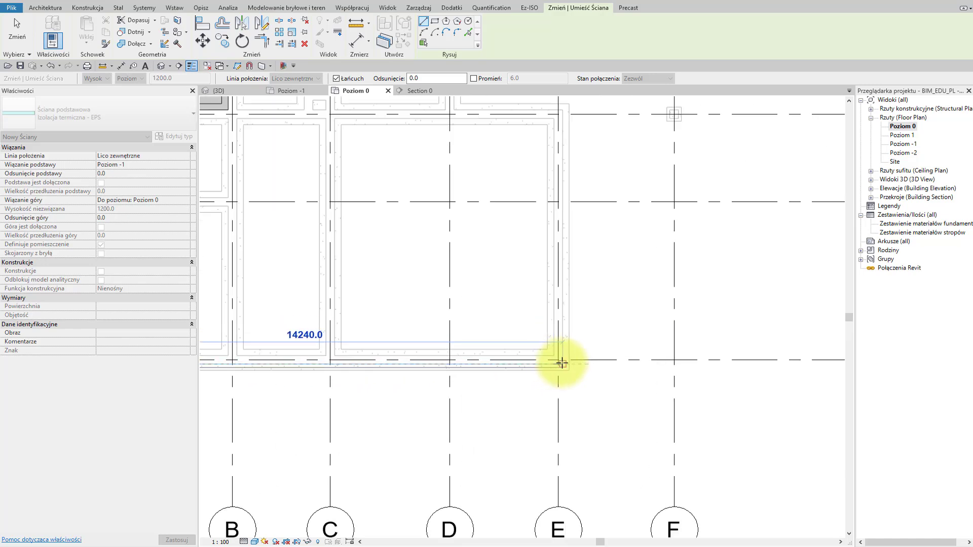
click(562, 362)
Continue the insulation wall up the right side with 3000 horizontal and 4000 vertical segments.
scroll(567, 259, down, 2)
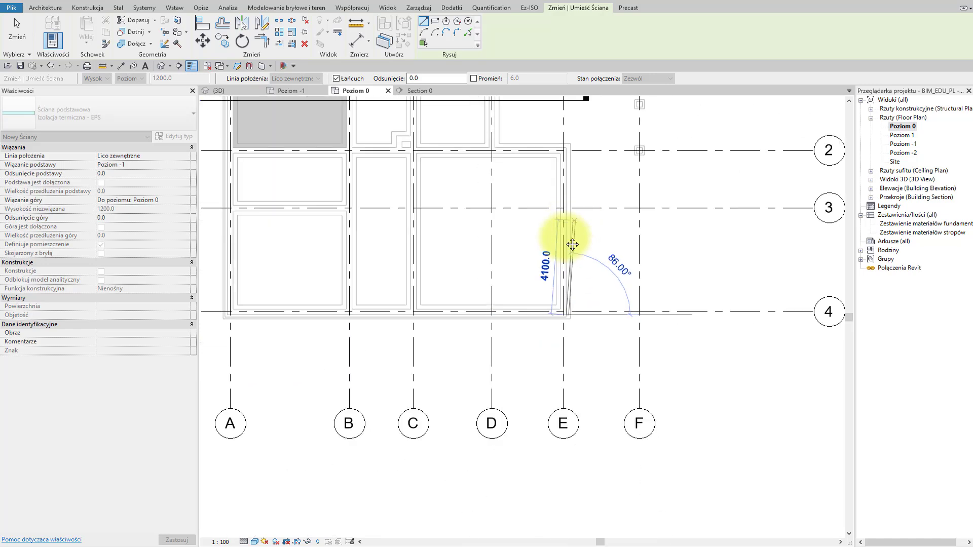
scroll(558, 233, down, 1)
scroll(551, 226, up, 2)
click(556, 218)
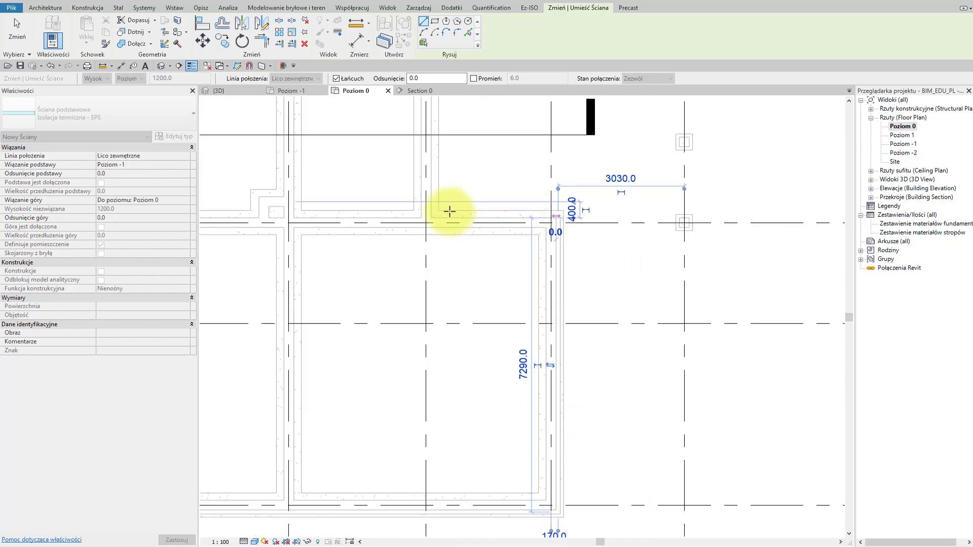
click(426, 218)
middle_drag(441, 101, 449, 265)
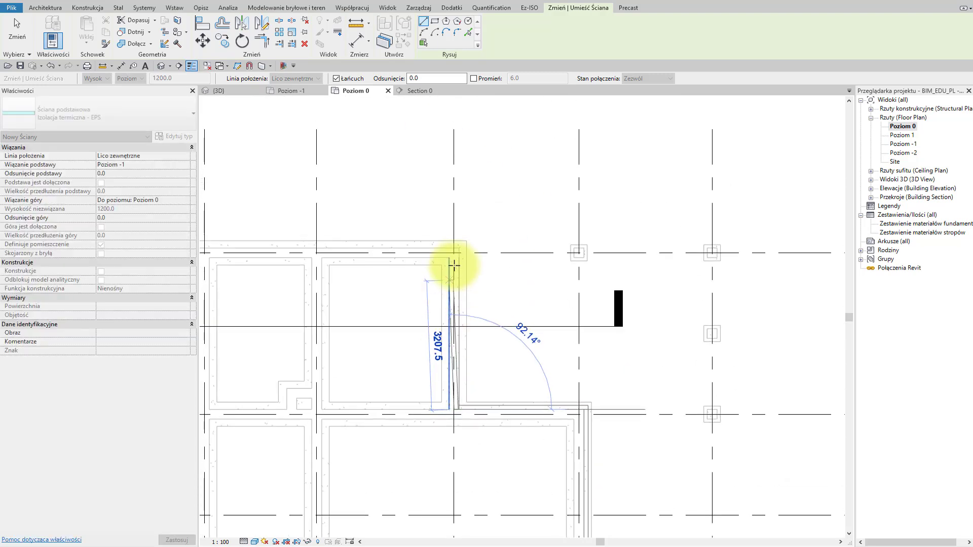
click(454, 410)
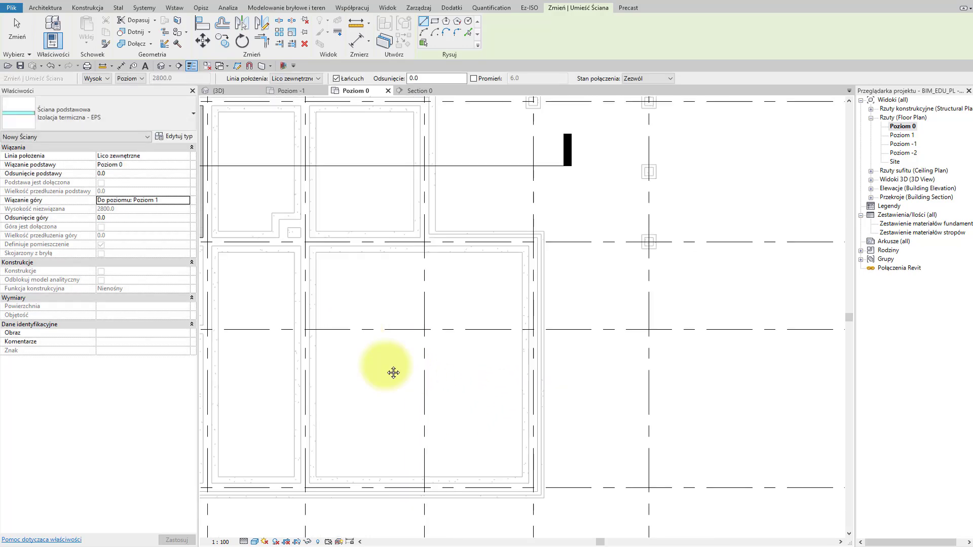
scroll(442, 317, up, 3)
scroll(450, 300, up, 1)
key(Escape)
key(Escape)
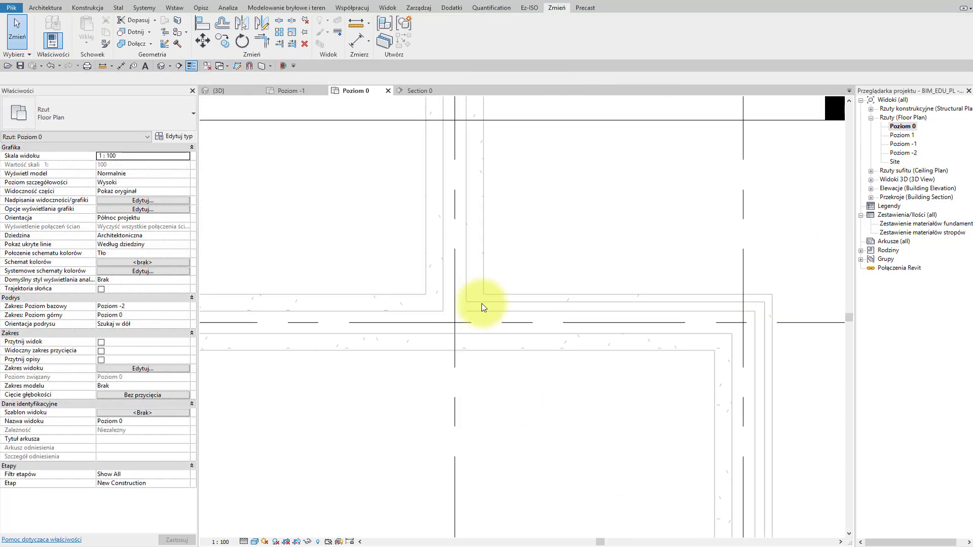
key(ctrl+Tab)
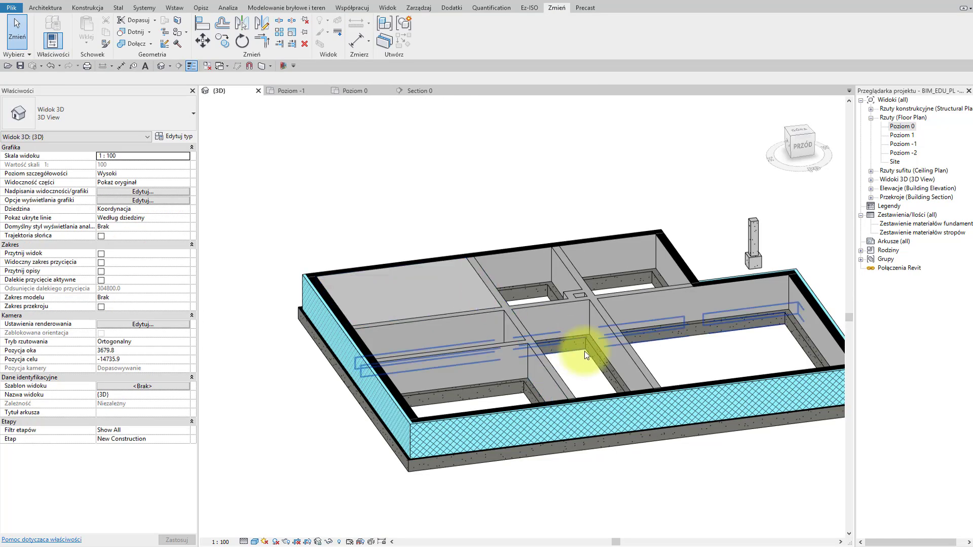
shift+middle_drag(582, 352, 590, 373)
scroll(491, 411, up, 3)
scroll(532, 406, down, 2)
scroll(593, 395, down, 2)
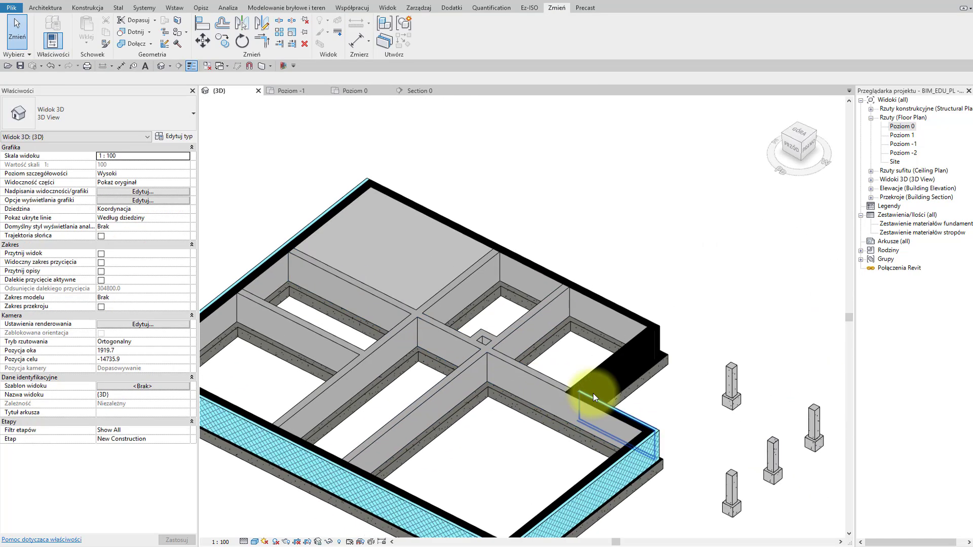
click(358, 92)
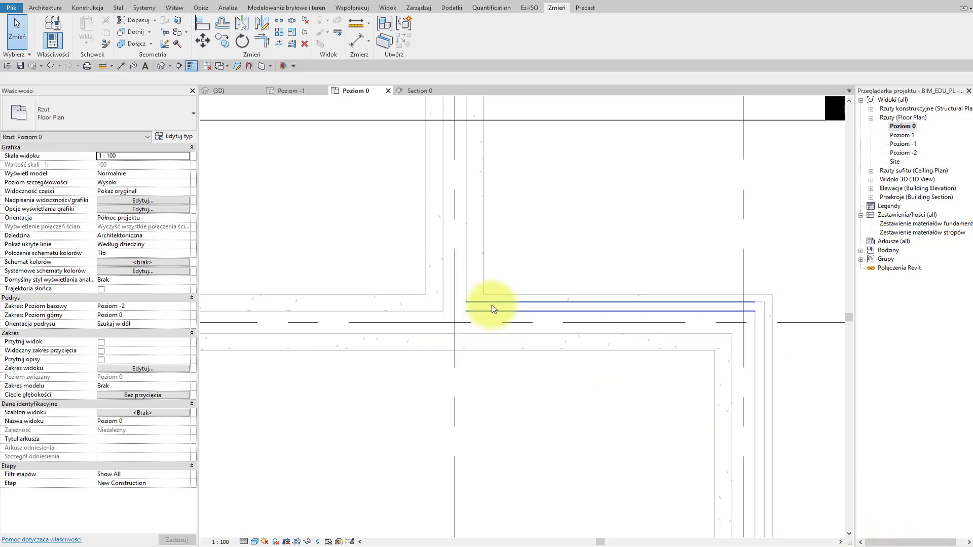
Shorten the short insulation wall to 3050.0 by moving its left end.
click(477, 300)
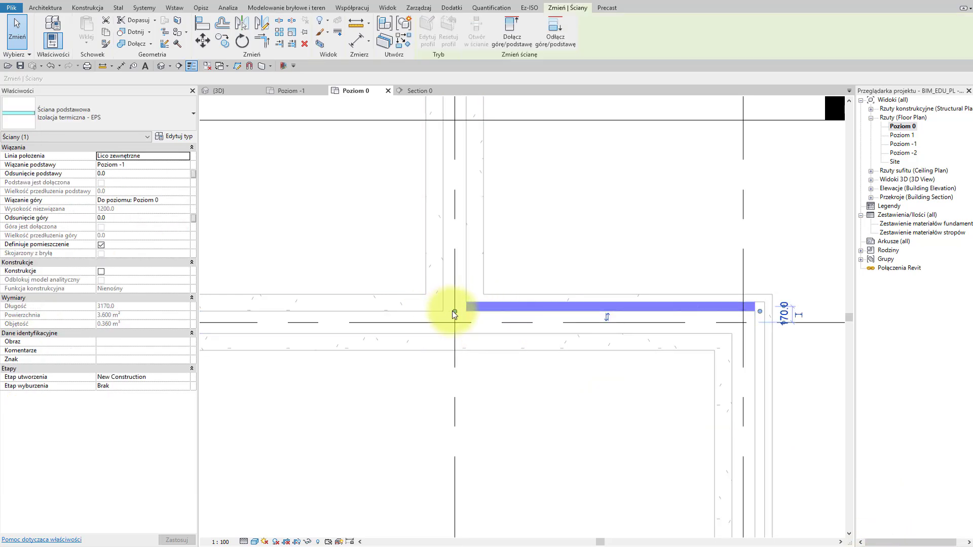
right_click(453, 311)
click(481, 366)
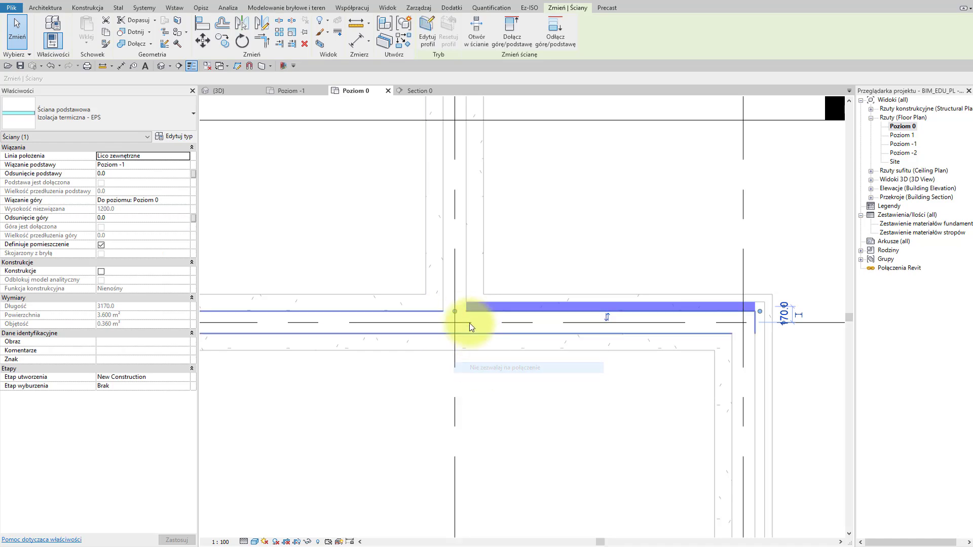
drag(459, 311, 466, 310)
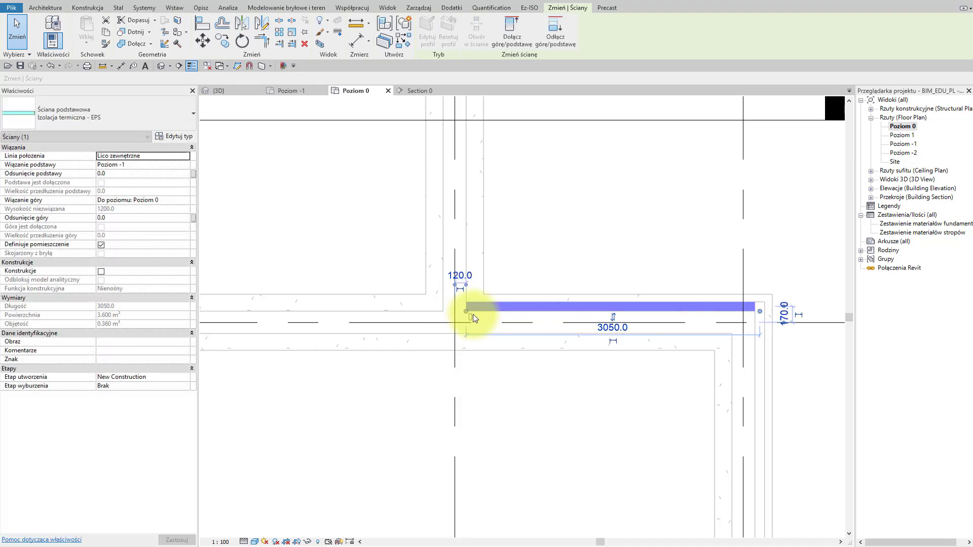
Draw EPS insulation walls up the vertical edge and along the top edge, then select the top wall.
key(w)
key(a)
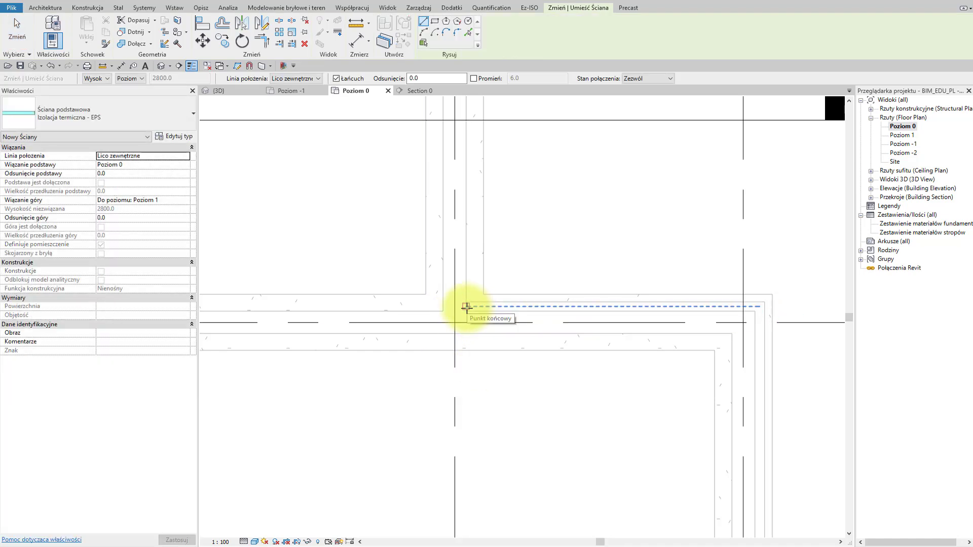
click(465, 302)
scroll(447, 210, down, 3)
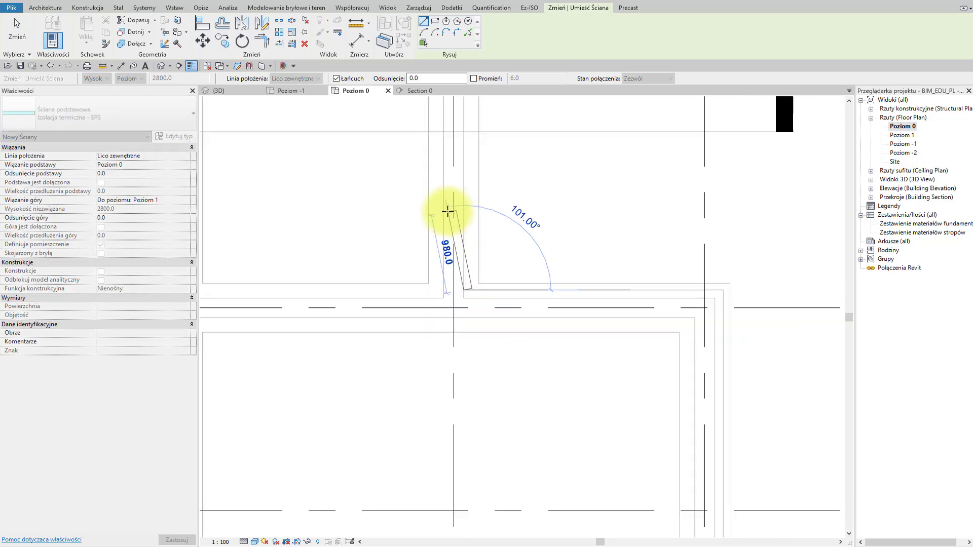
scroll(452, 219, up, 2)
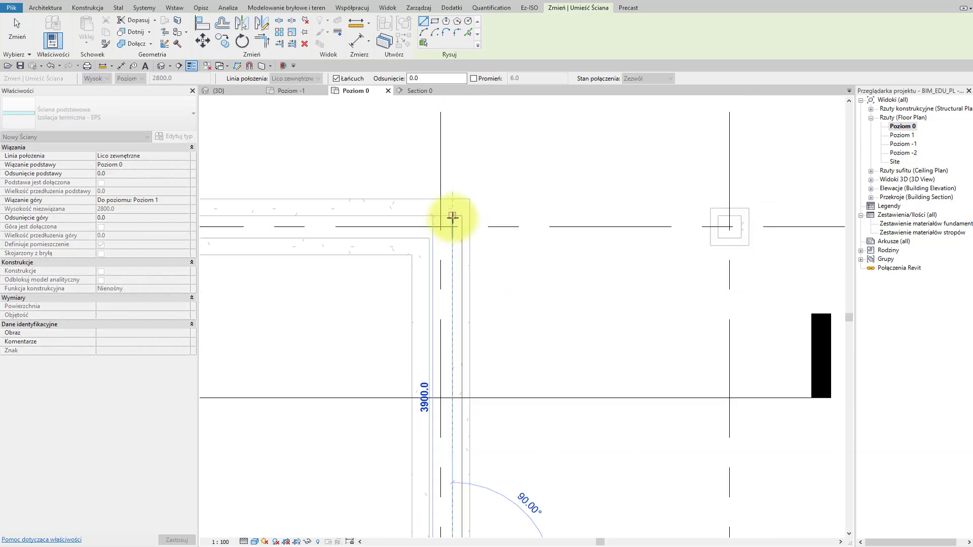
click(452, 217)
scroll(389, 230, down, 3)
middle_drag(383, 276, 448, 282)
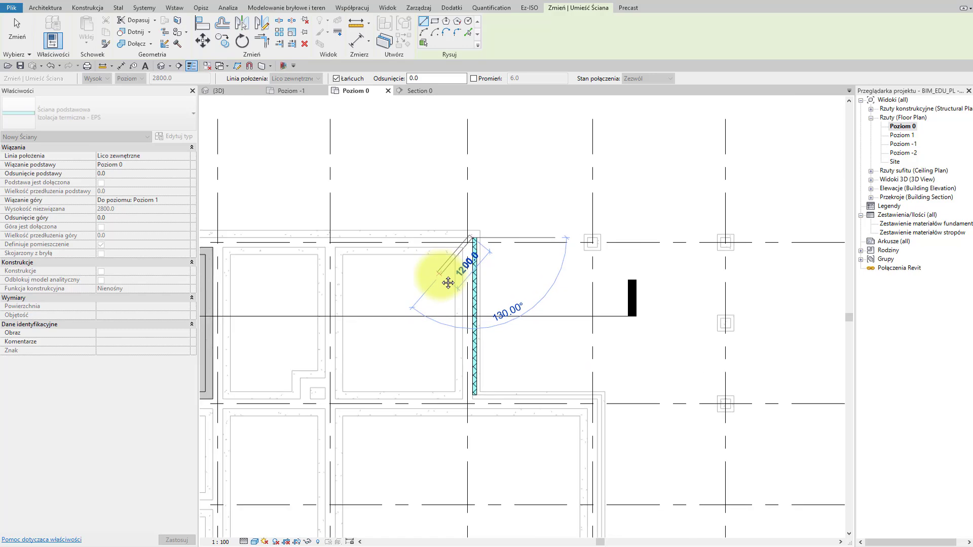
middle_drag(321, 265, 428, 233)
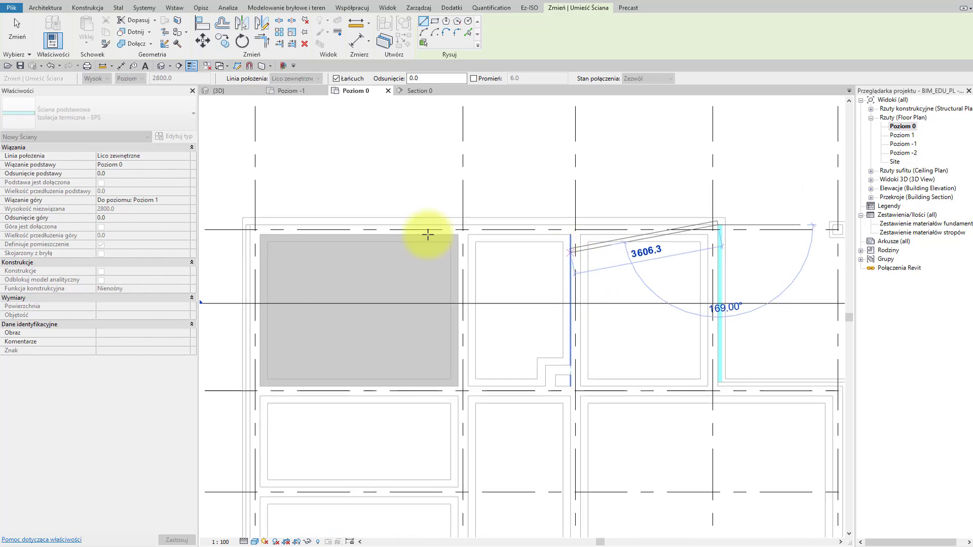
click(252, 223)
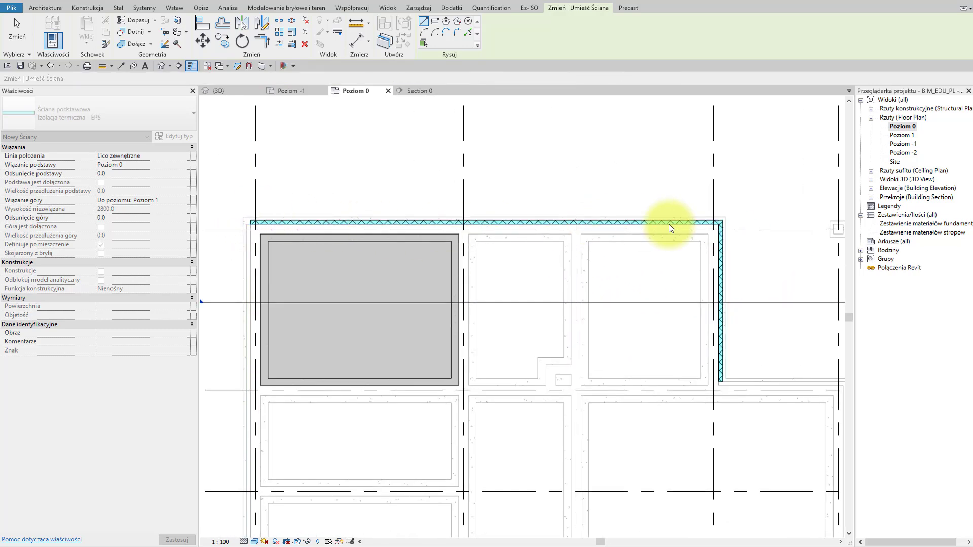
key(Escape)
key(Escape)
click(701, 223)
Set both new insulation walls to run from Poziom -1 to Poziom 0 and check them in 3D.
ctrl+click(720, 251)
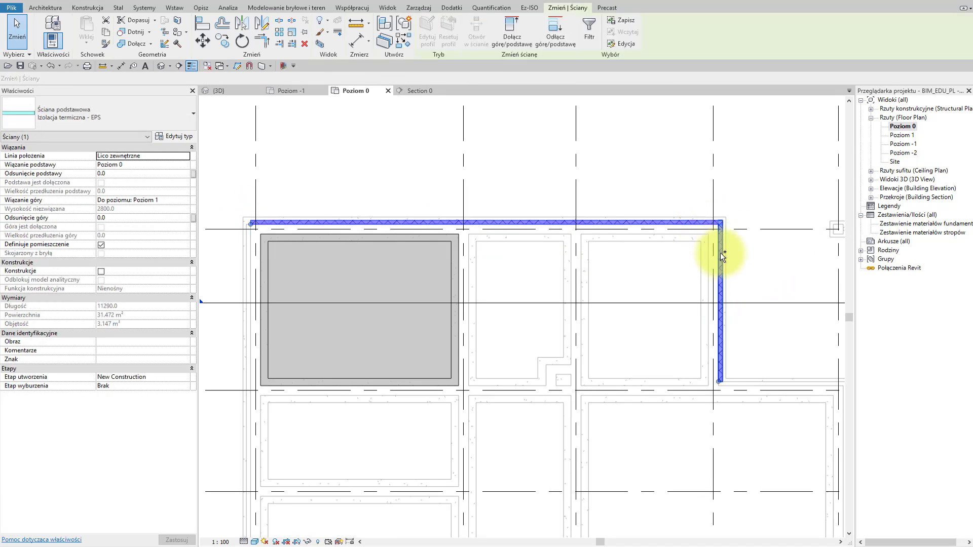
click(187, 164)
click(147, 179)
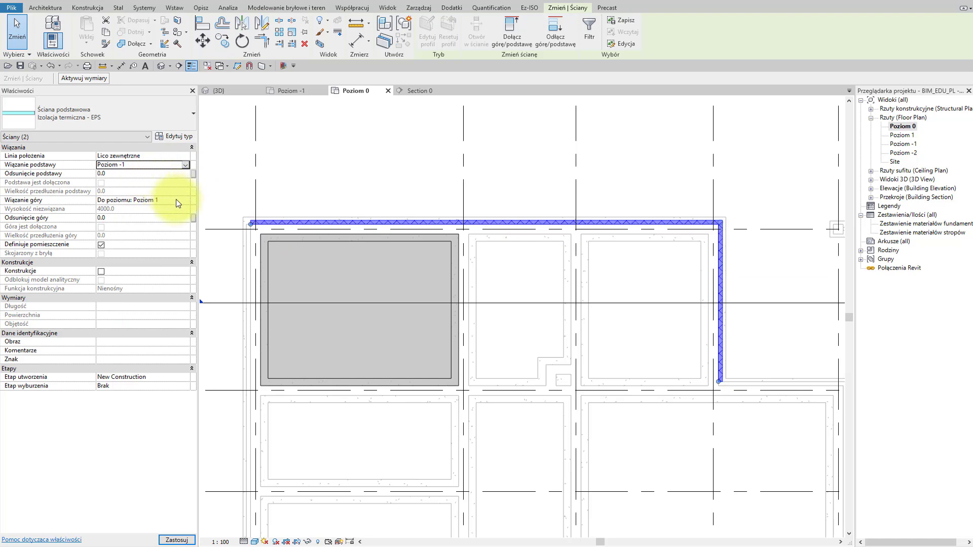
click(182, 199)
click(160, 231)
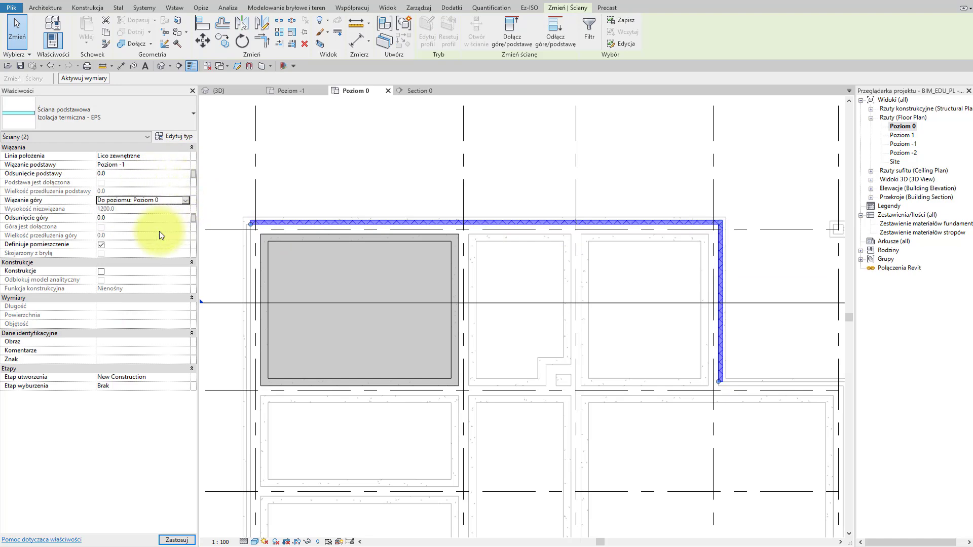
click(226, 194)
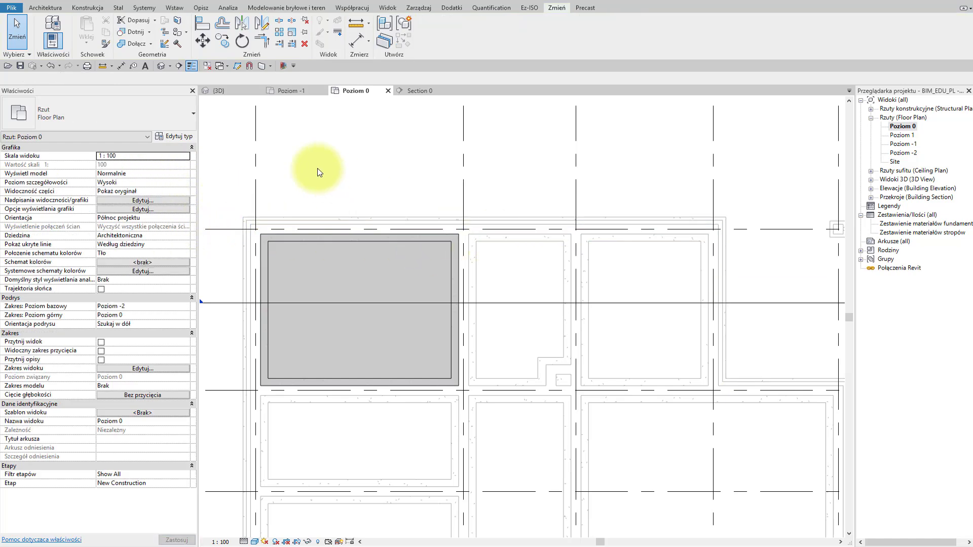
key(ctrl+Tab)
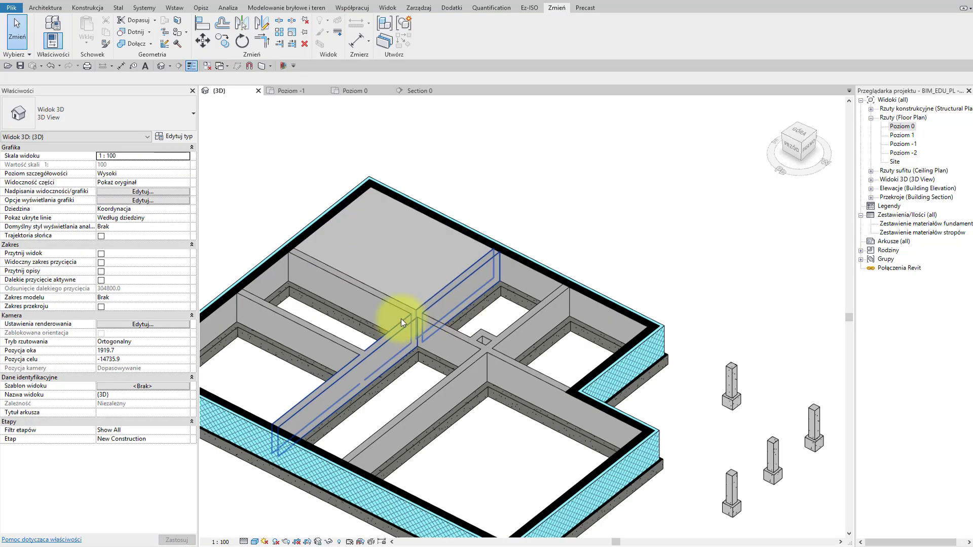
mouse_move(402, 319)
shift+middle_down()
mouse_move(558, 221)
mouse_move(548, 370)
mouse_move(365, 341)
mouse_move(495, 293)
mouse_move(461, 284)
mouse_move(542, 301)
mouse_move(416, 297)
mouse_move(462, 267)
mouse_move(474, 408)
mouse_move(469, 290)
mouse_move(434, 304)
shift+middle_up()
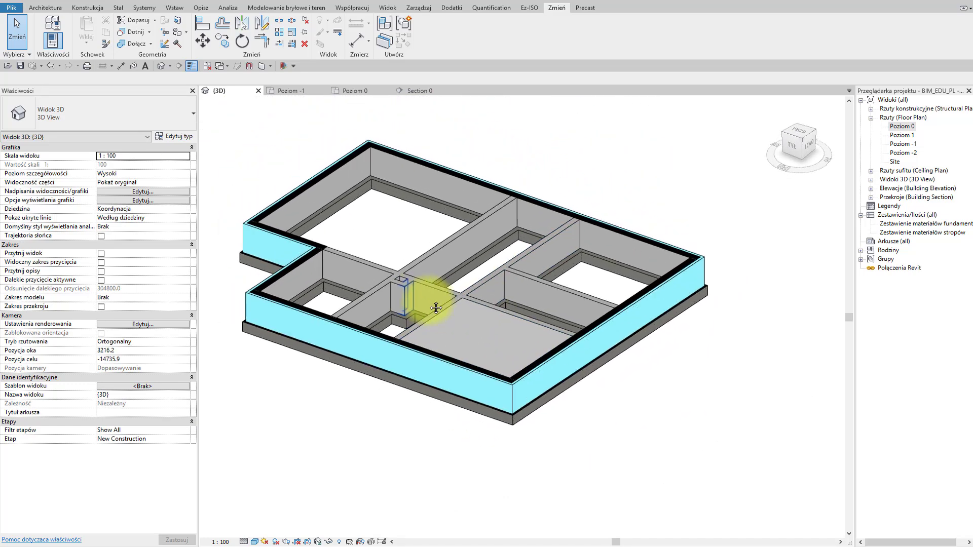
Open Section 0 and zoom to the EPS insulation wall at the foundation.
click(419, 95)
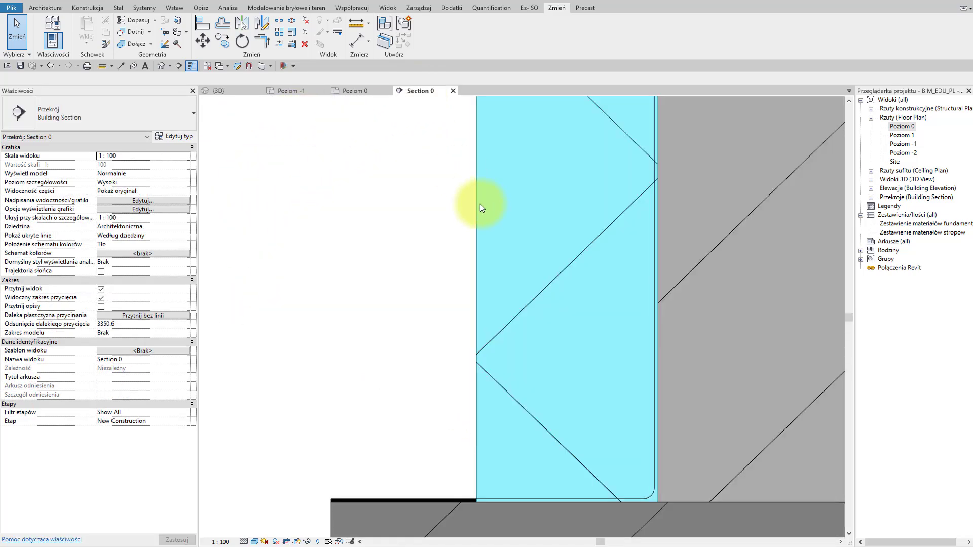
scroll(481, 208, down, 2)
scroll(481, 208, down, 1)
middle_drag(462, 308, 388, 301)
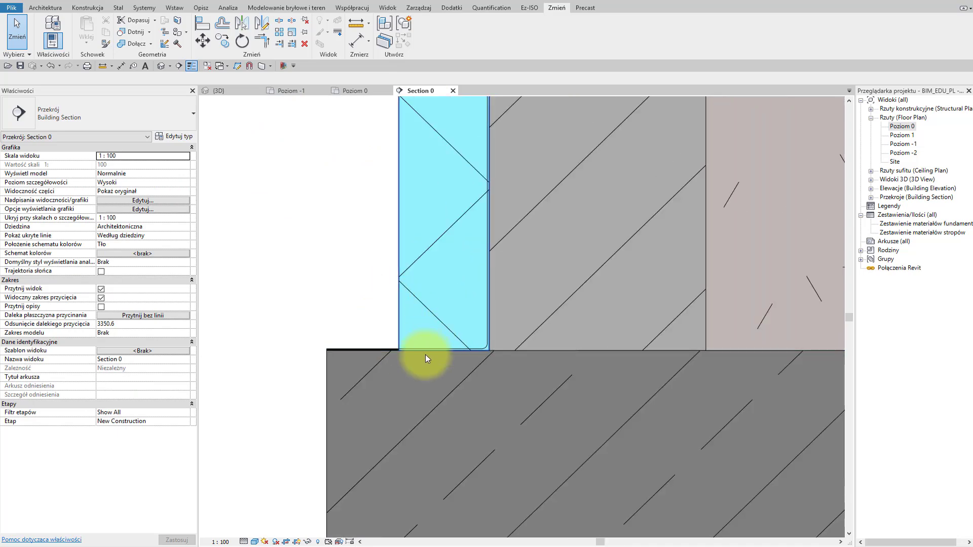
scroll(395, 346, up, 1)
scroll(352, 341, up, 2)
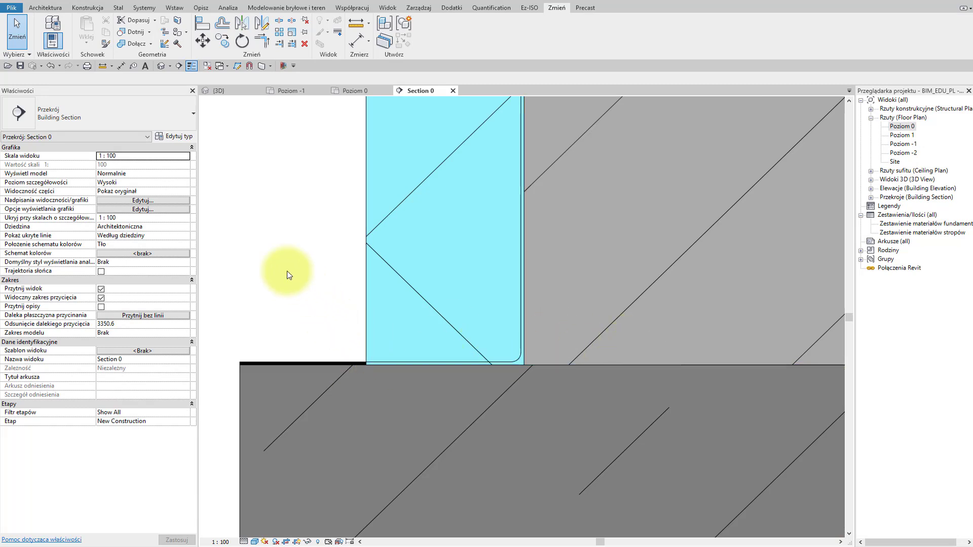
Join the geometry of the EPS insulation wall with the adjacent floor.
click(459, 9)
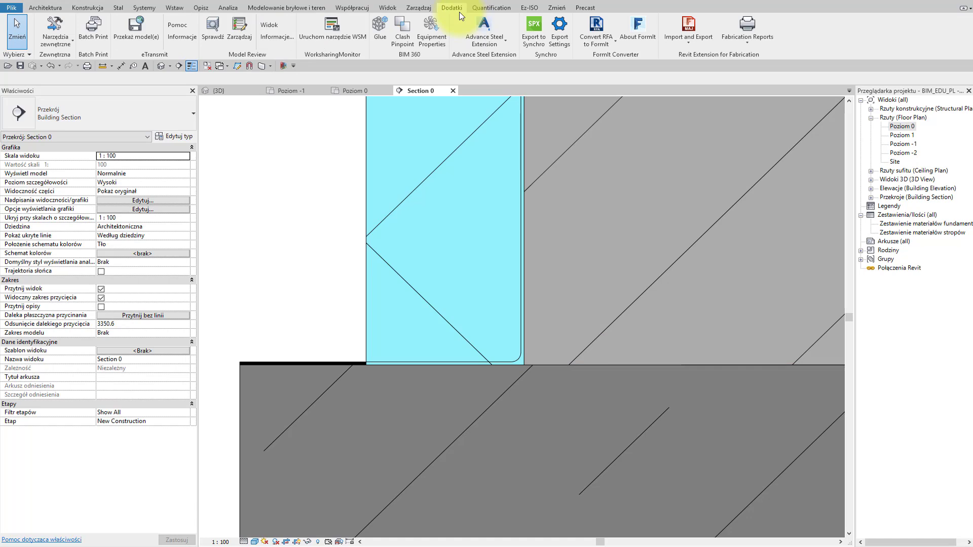
click(556, 8)
click(127, 44)
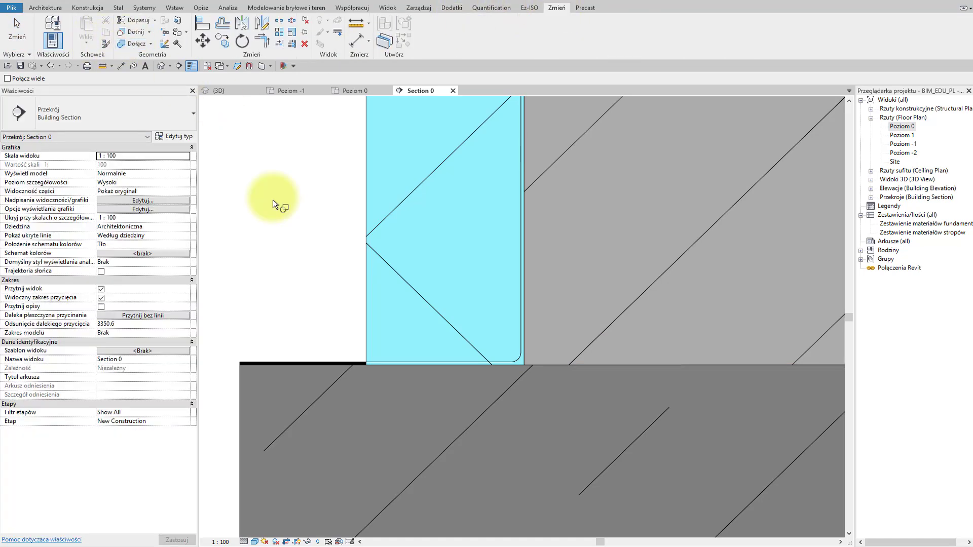
click(351, 360)
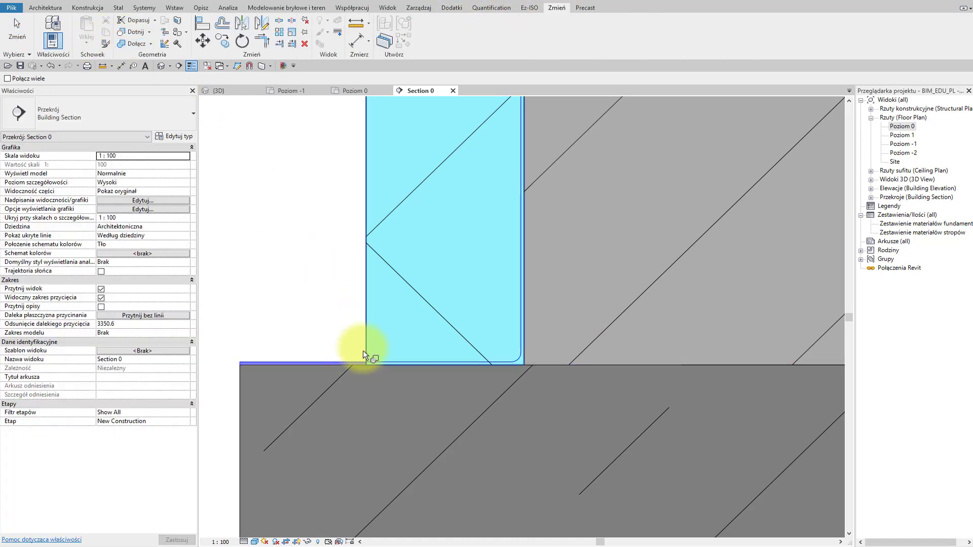
click(362, 351)
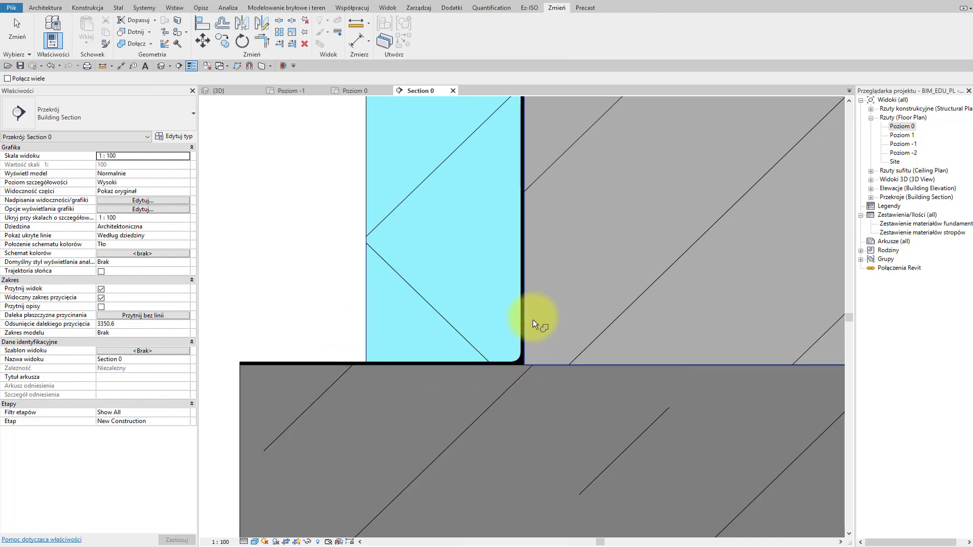
scroll(353, 327, down, 2)
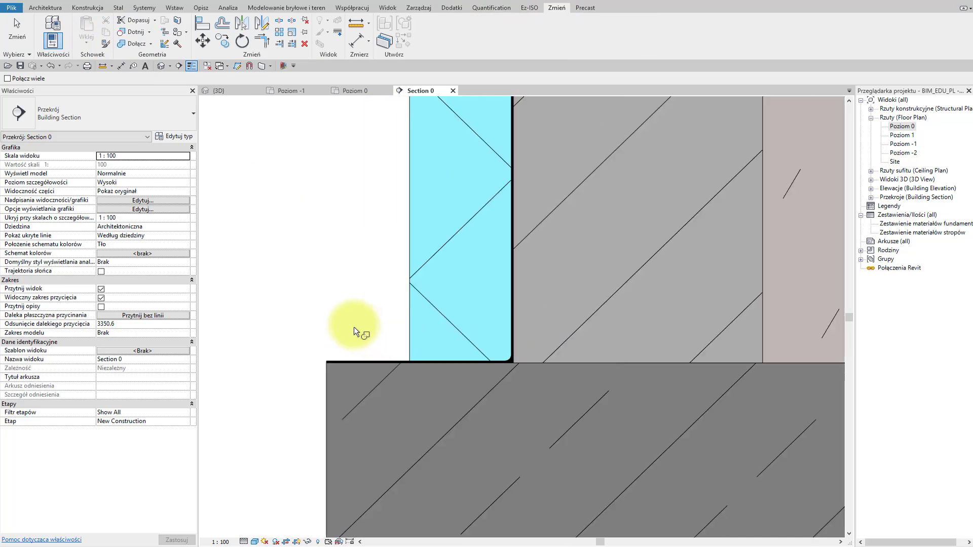
scroll(354, 327, down, 2)
scroll(500, 305, down, 1)
scroll(500, 305, down, 2)
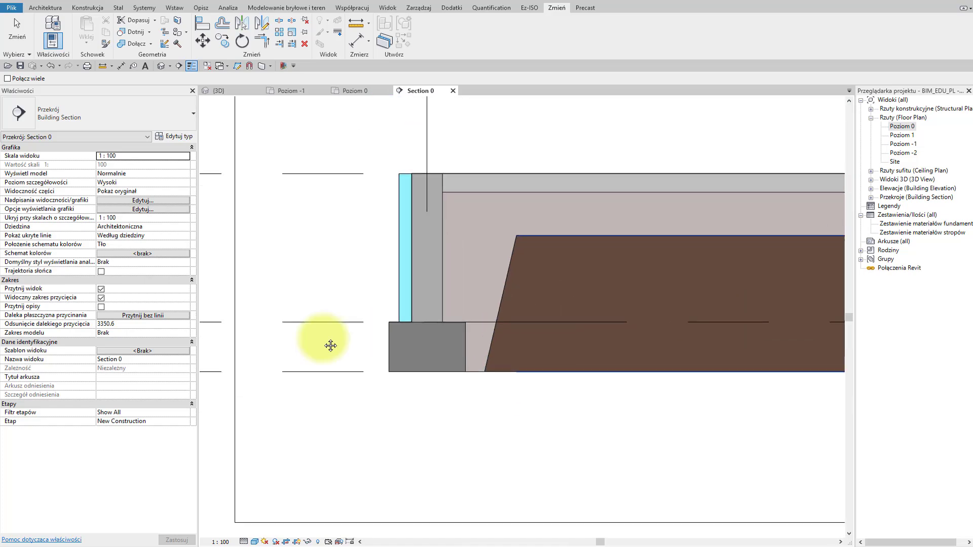
scroll(490, 334, right, 3)
scroll(495, 360, right, 3)
scroll(615, 369, up, 2)
scroll(562, 388, right, 3)
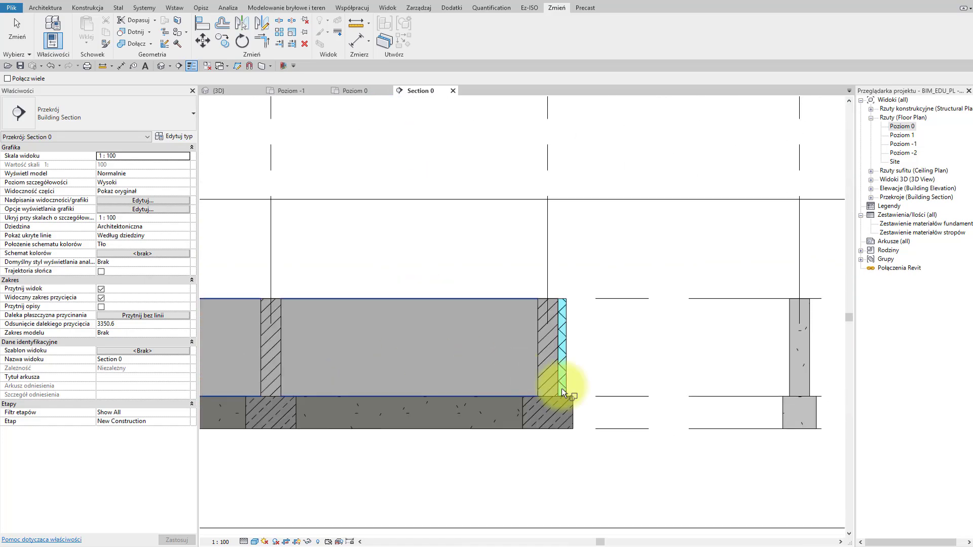
scroll(561, 388, up, 3)
scroll(576, 390, up, 2)
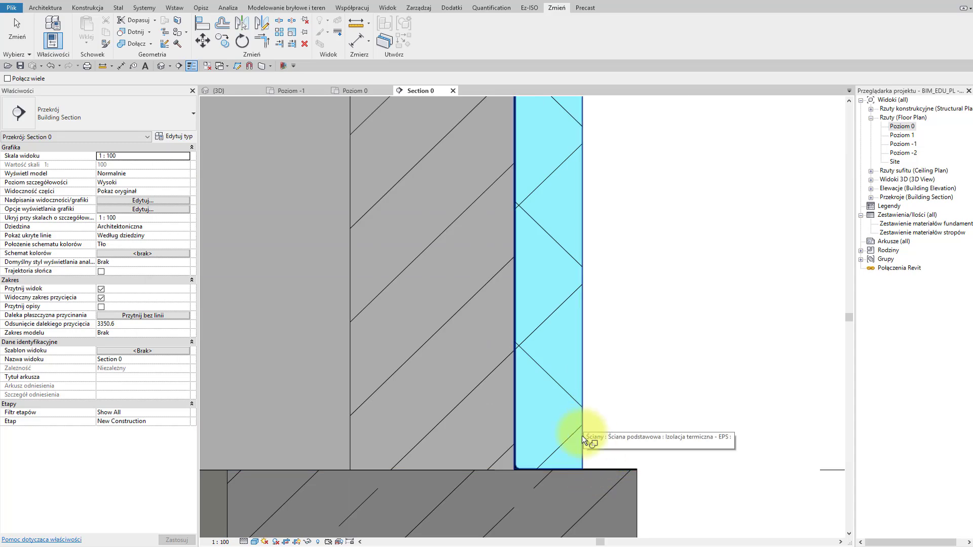
scroll(520, 468, up, 1)
scroll(521, 468, up, 2)
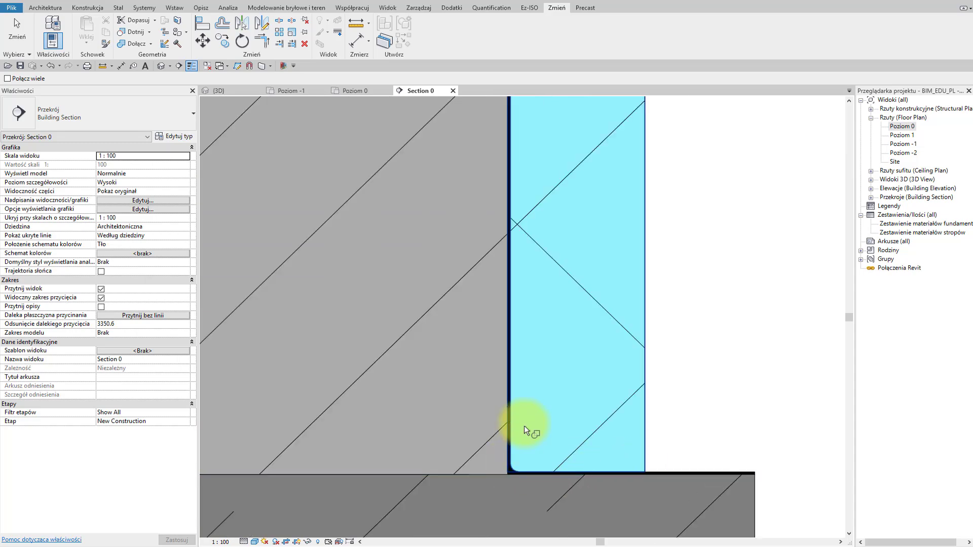
scroll(642, 436, down, 5)
key(Escape)
Zoom around Section 0 to inspect the insulation layer down to the footing.
scroll(568, 386, down, 3)
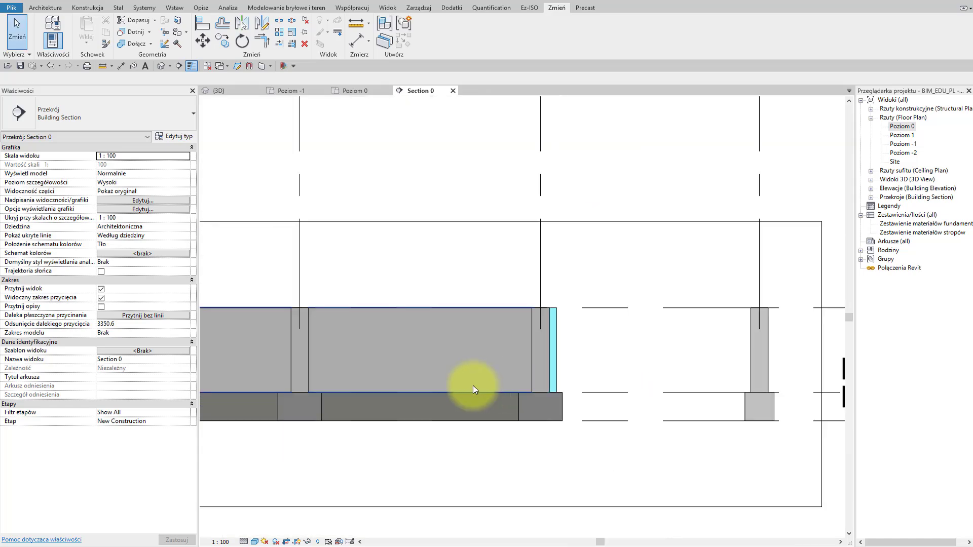
scroll(557, 388, down, 2)
scroll(542, 387, up, 1)
scroll(413, 379, up, 2)
scroll(415, 376, up, 2)
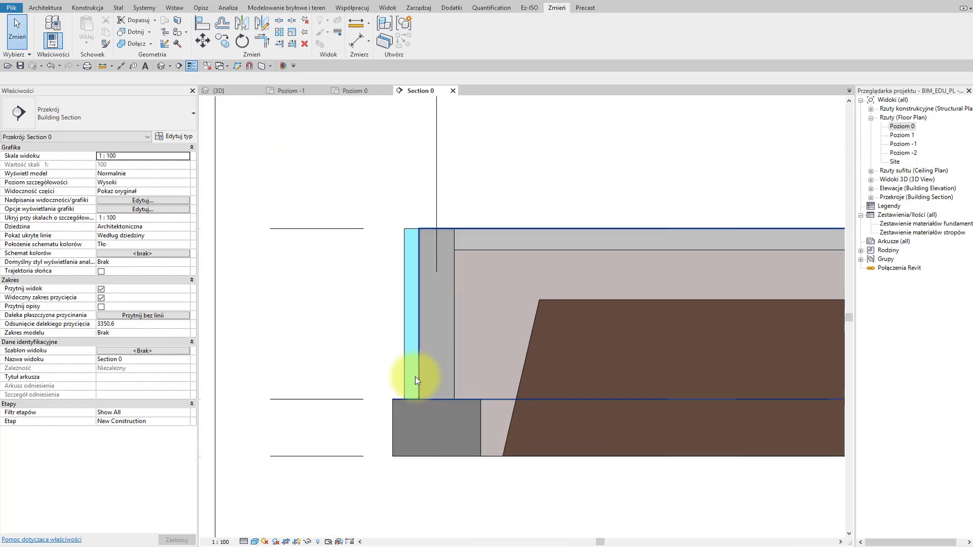
scroll(400, 393, up, 3)
scroll(406, 408, up, 2)
scroll(453, 308, down, 3)
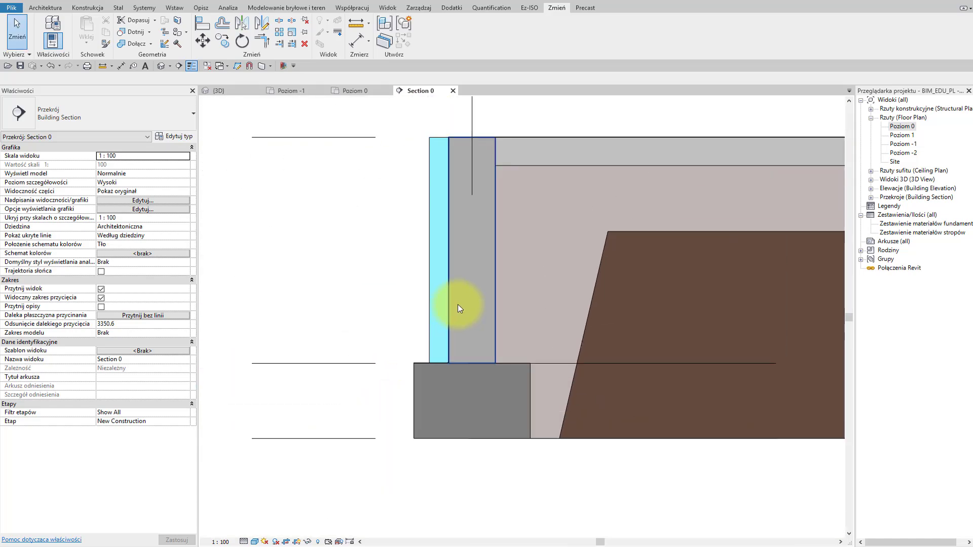
scroll(457, 304, down, 2)
scroll(427, 333, down, 2)
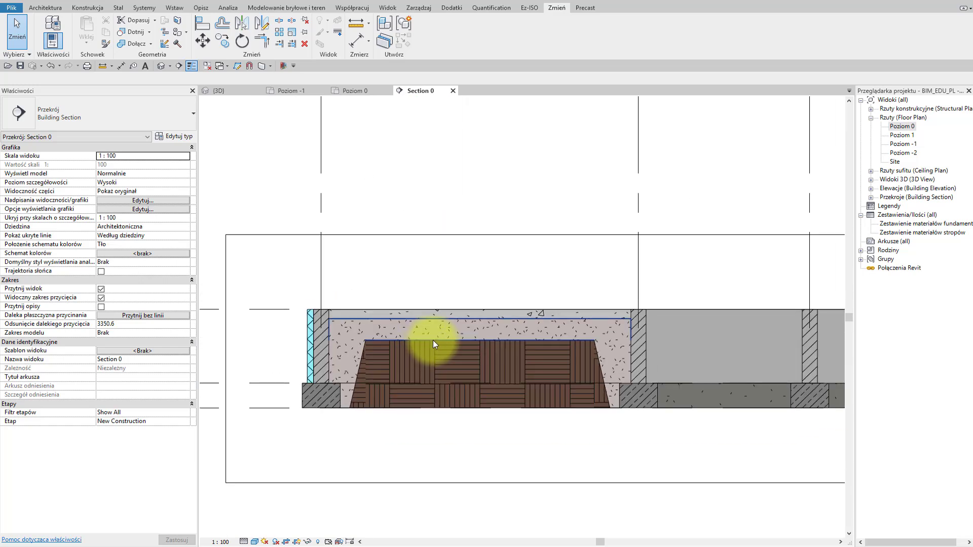
scroll(559, 296, down, 1)
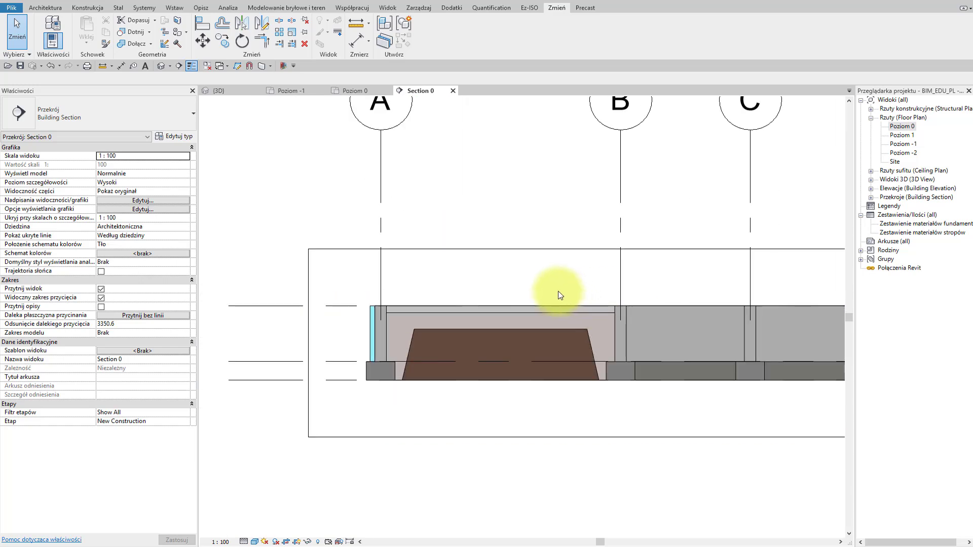
scroll(560, 296, down, 1)
Return to the Poziom 0 plan and start a rectangular floor boundary.
click(345, 93)
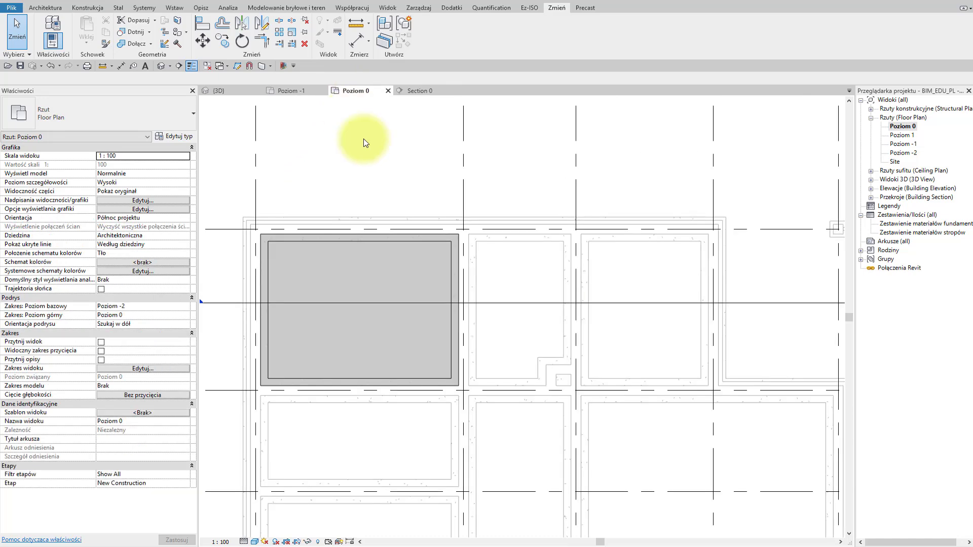
scroll(449, 374, down, 2)
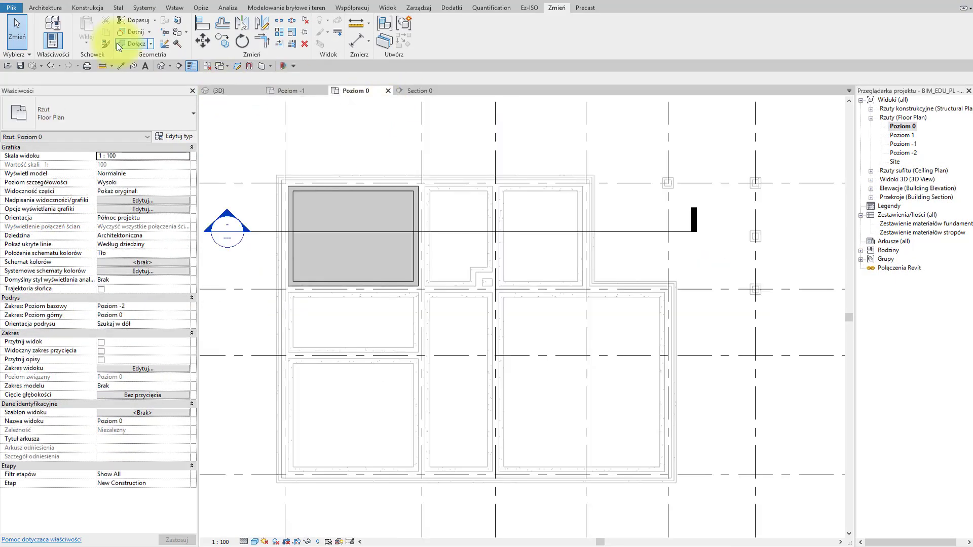
click(45, 8)
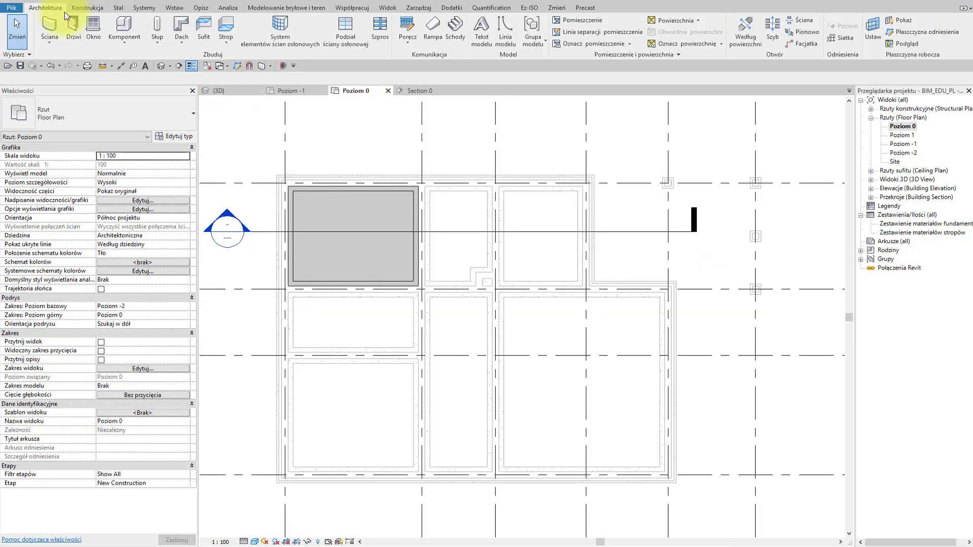
click(191, 27)
click(524, 20)
key(Escape)
key(Escape)
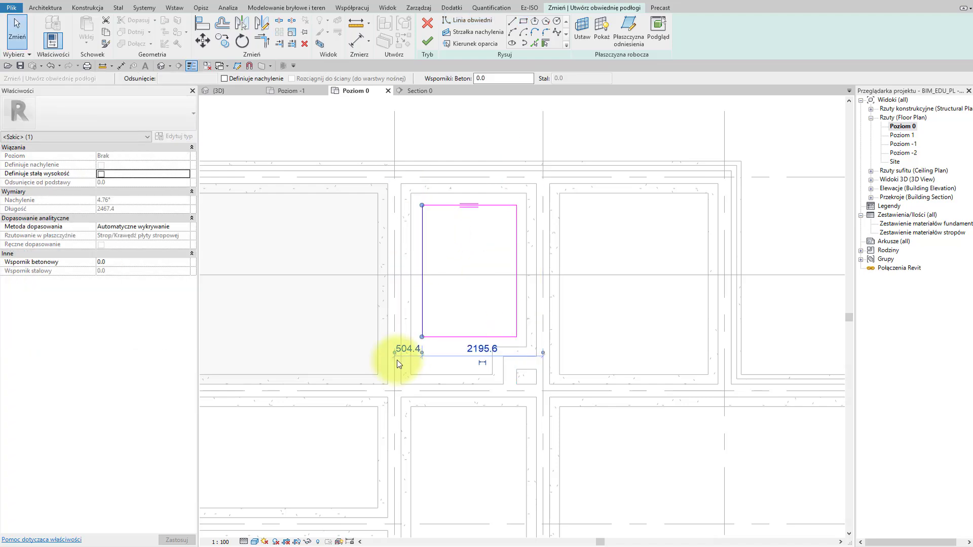
scroll(386, 348, up, 4)
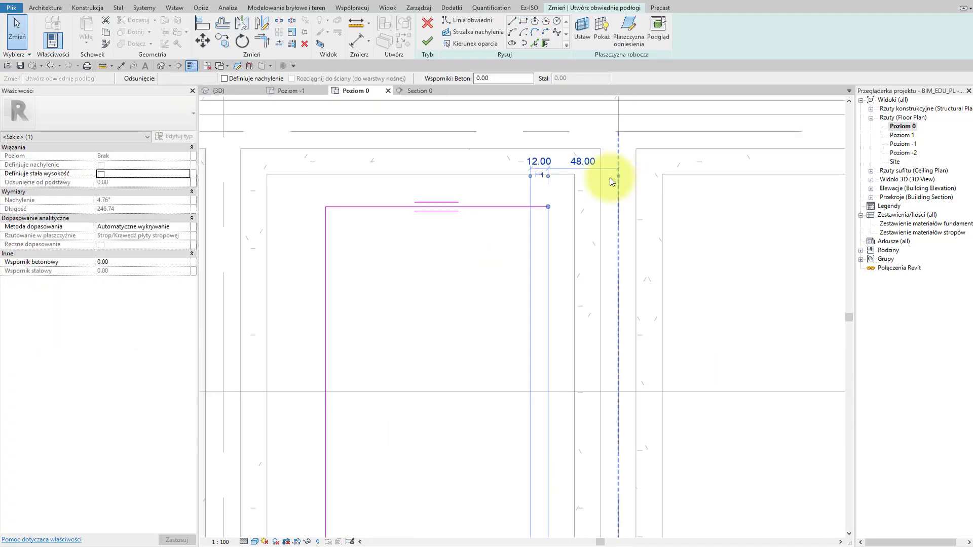
Adjust the floor outline, setting the top edge to 130 and adding straight boundary lines.
click(583, 161)
text(130)
key(Return)
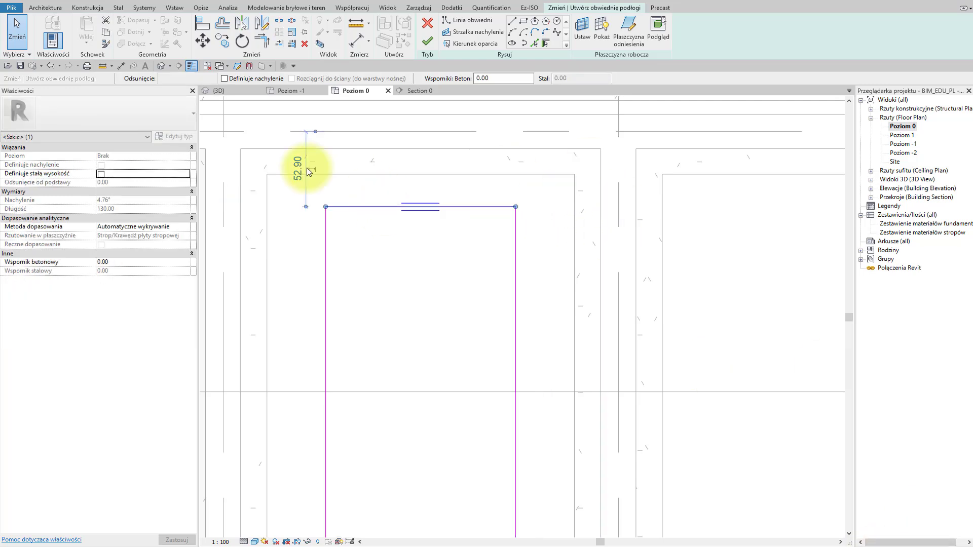
scroll(370, 203, down, 2)
click(436, 396)
click(466, 430)
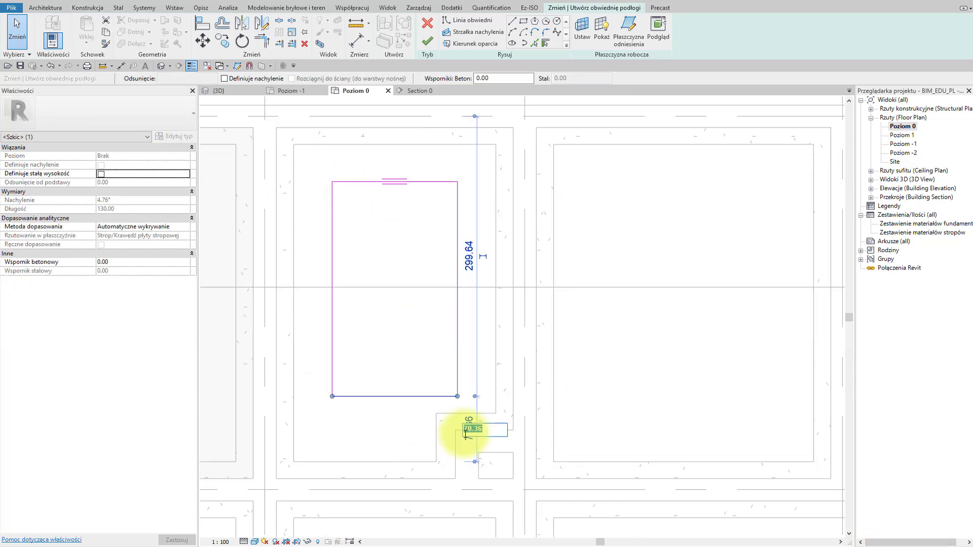
key(Return)
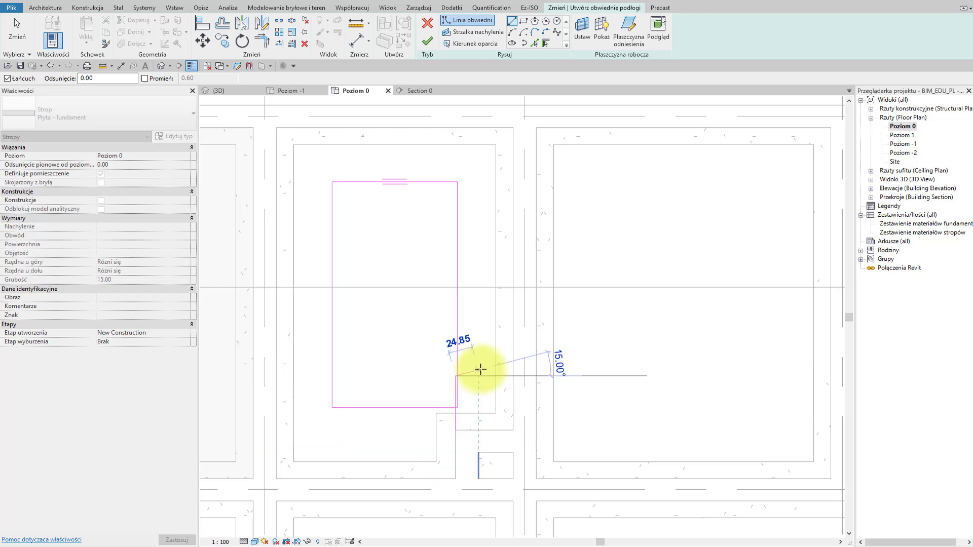
scroll(472, 395, up, 3)
scroll(456, 393, up, 1)
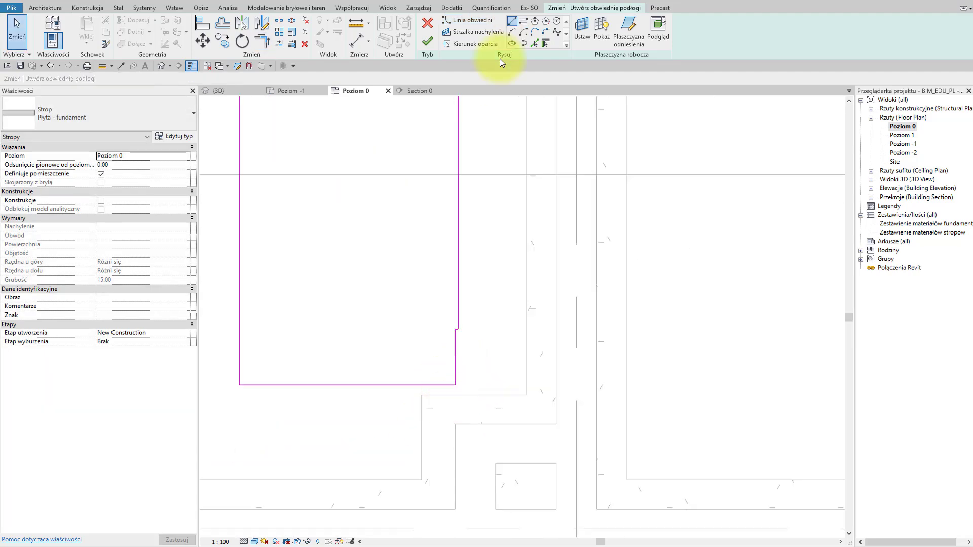
click(512, 20)
click(357, 329)
click(459, 329)
key(Escape)
key(Escape)
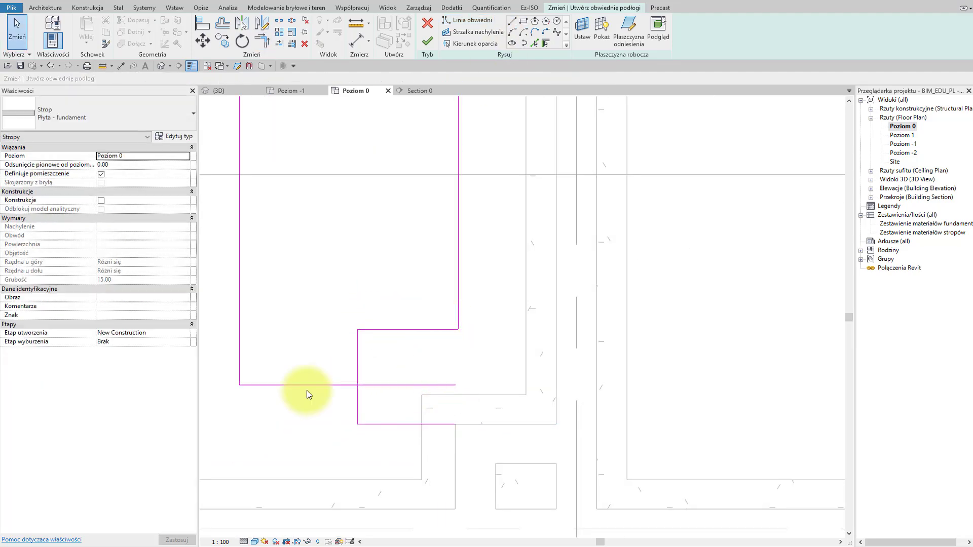
scroll(387, 426, down, 3)
Make the floor type Ziemia with a -50 height offset.
click(193, 112)
click(112, 329)
double_click(143, 164)
text(-50)
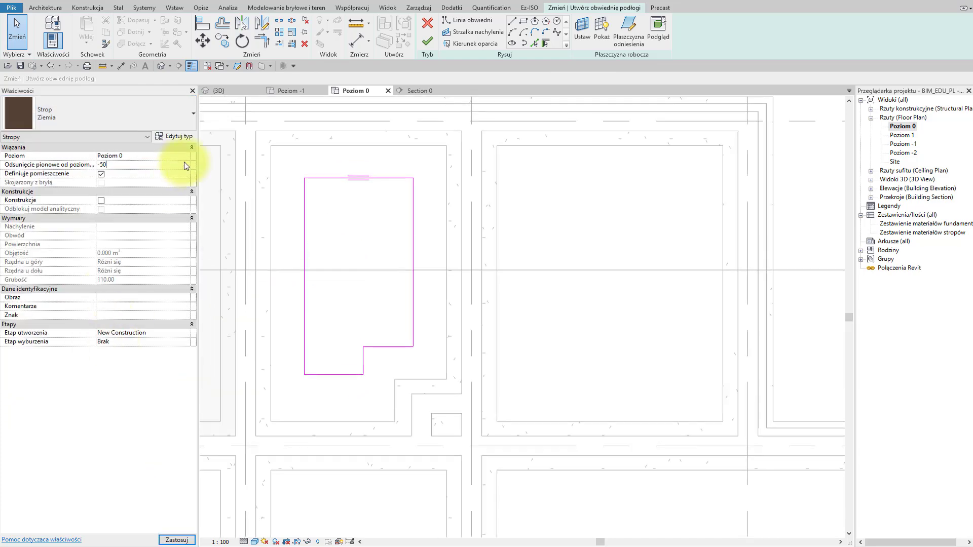
click(427, 41)
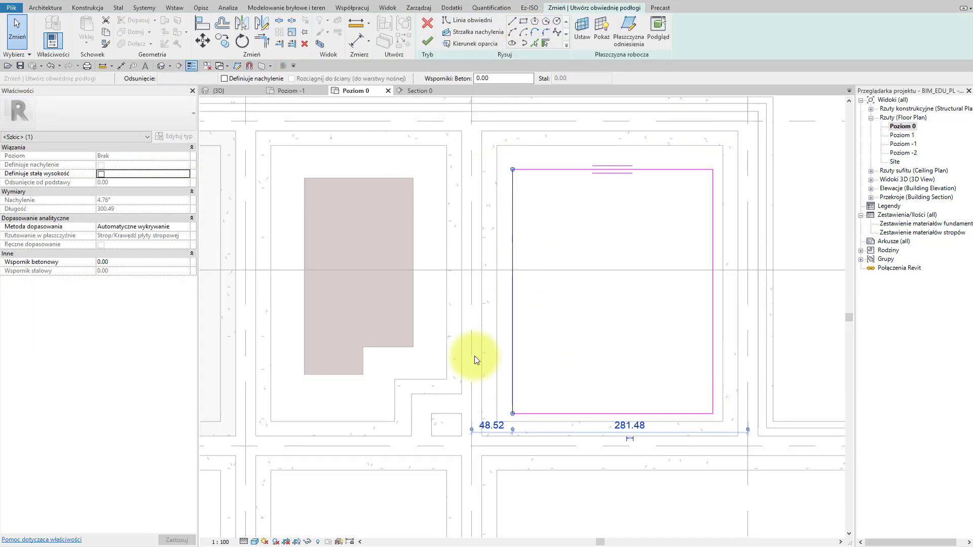
text(58)
key(Return)
Set the outline's gaps to the walls to 58 and finish the upper-right room's floor.
click(712, 254)
text(58)
key(Return)
click(633, 169)
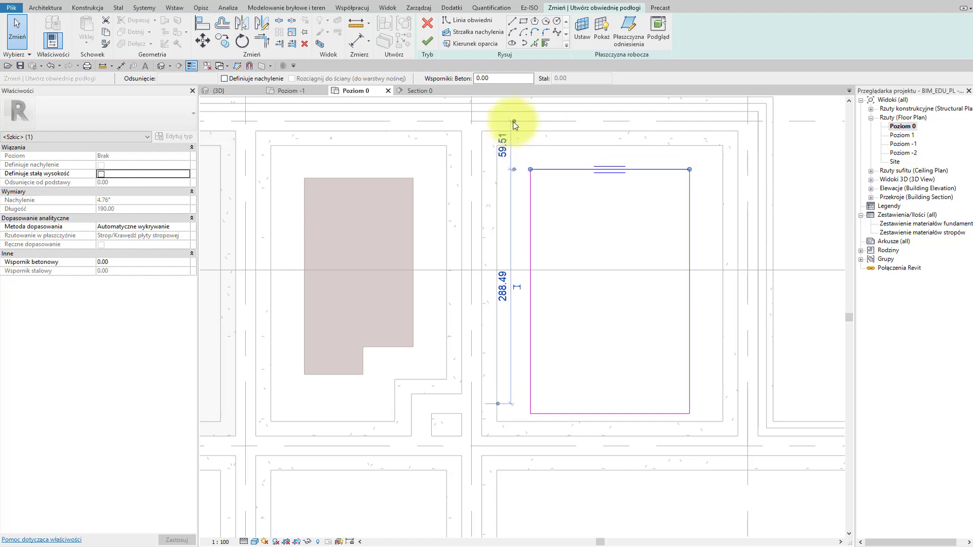
text(58)
click(681, 413)
text(58)
key(Return)
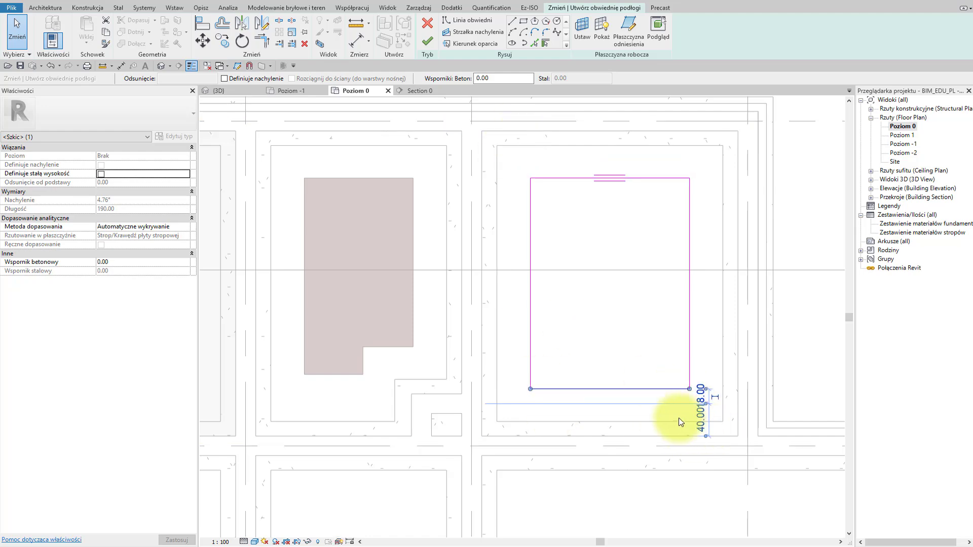
scroll(680, 416, up, 1)
scroll(608, 319, down, 3)
click(269, 117)
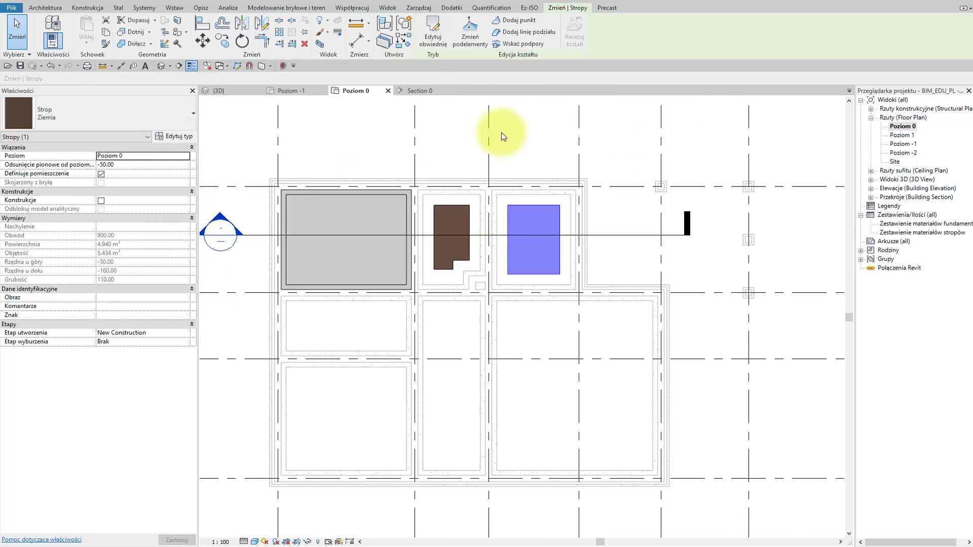
Outline an earth-fill floor in the lower-right room, fitted inside the walls.
click(507, 312)
click(646, 464)
key(Escape)
key(Escape)
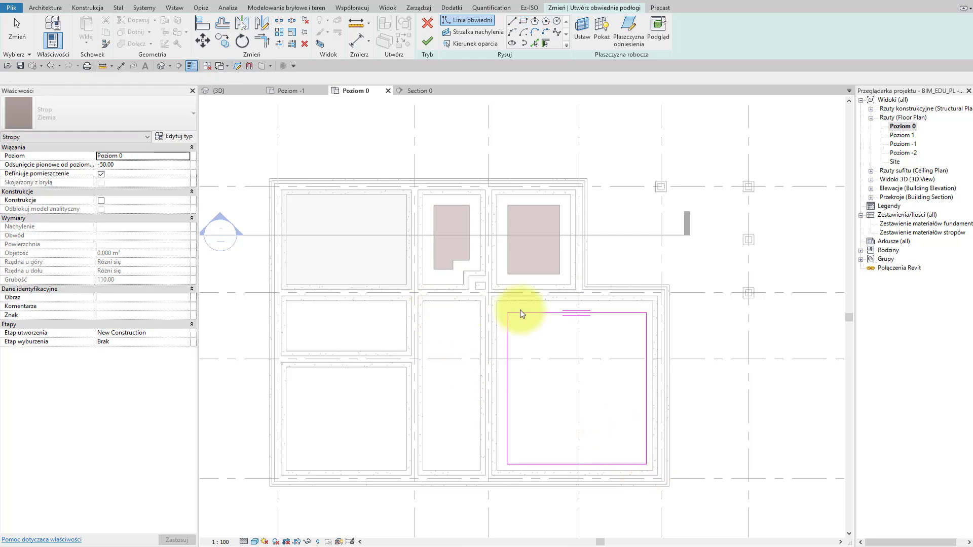
scroll(520, 309, up, 1)
click(487, 287)
click(500, 390)
middle_drag(500, 390, 492, 308)
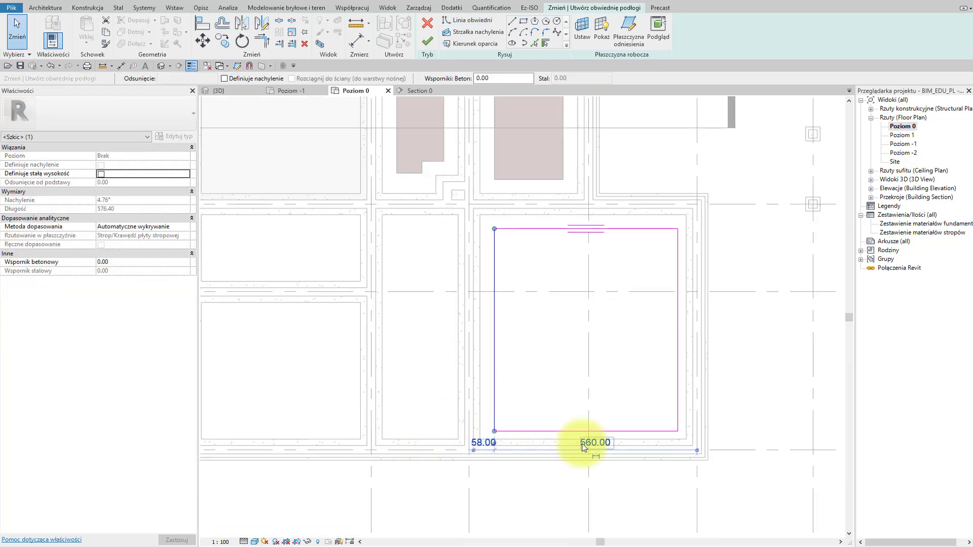
click(686, 434)
click(260, 142)
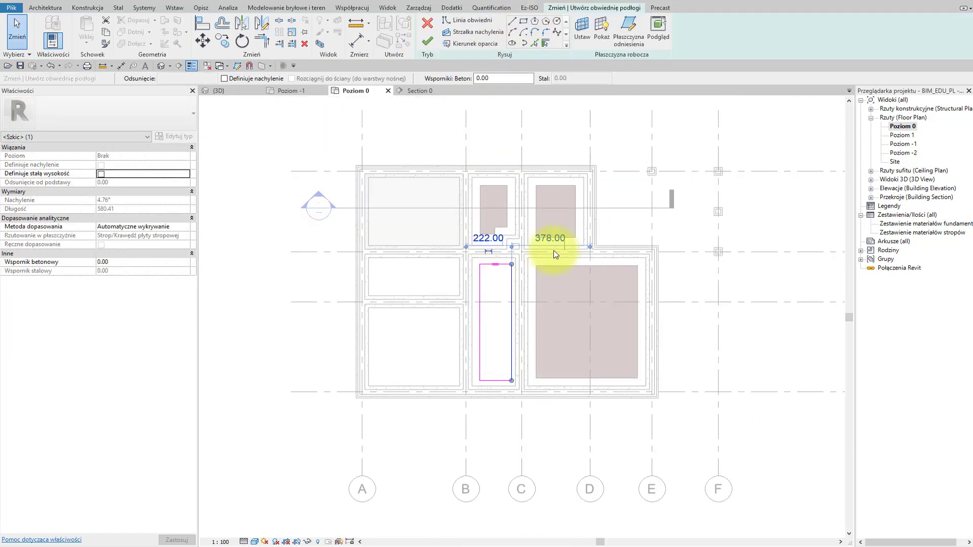
Pull the narrow lower-middle strip's edges off the walls and finish that floor.
click(502, 264)
scroll(504, 259, up, 3)
click(431, 490)
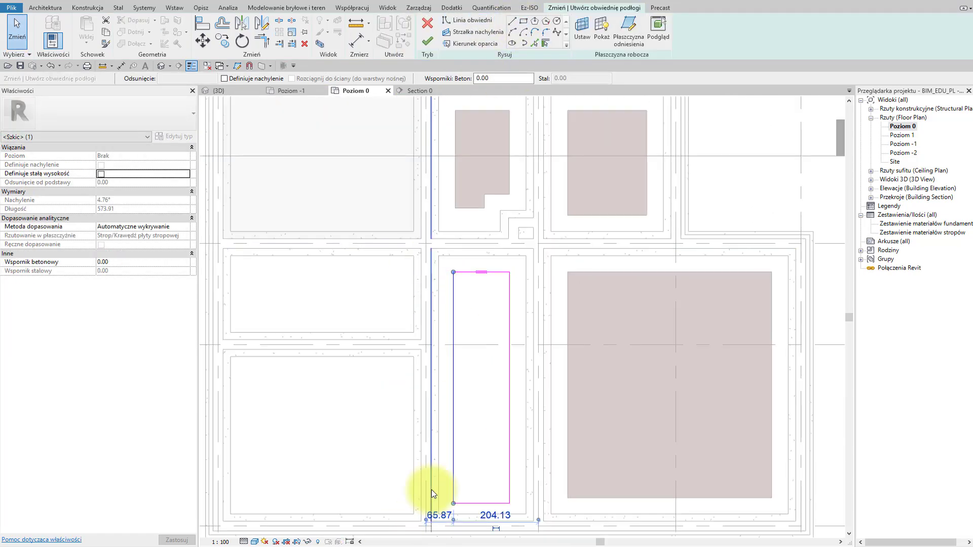
click(509, 503)
key(Escape)
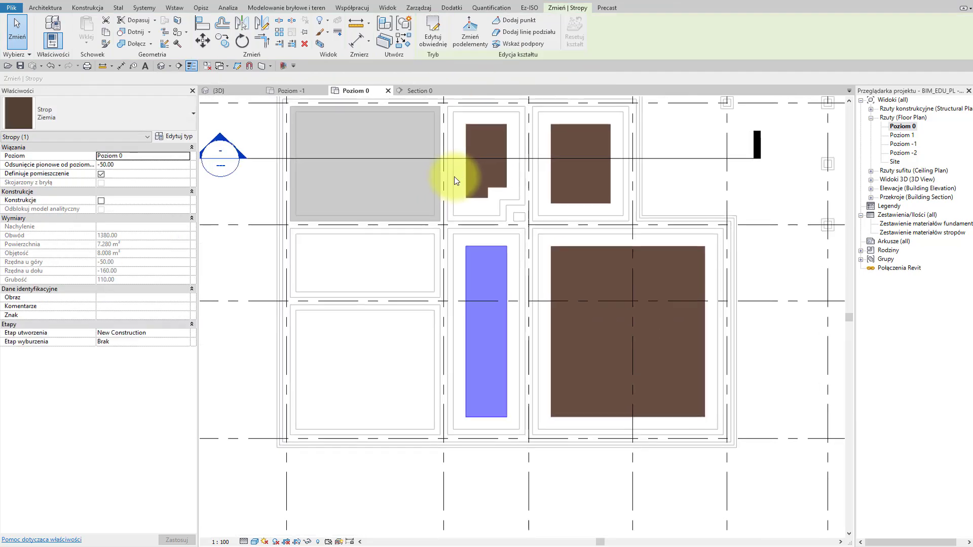
Outline the bottom-left room's 11.160 m² floor with a 70 bottom-edge wall gap.
click(302, 318)
click(425, 422)
click(329, 318)
scroll(279, 325, up, 2)
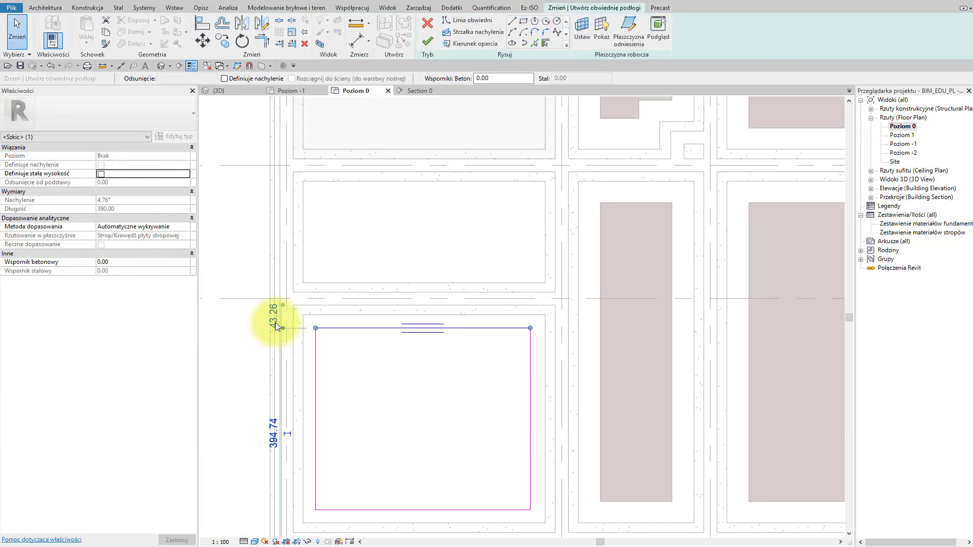
middle_drag(316, 380, 317, 323)
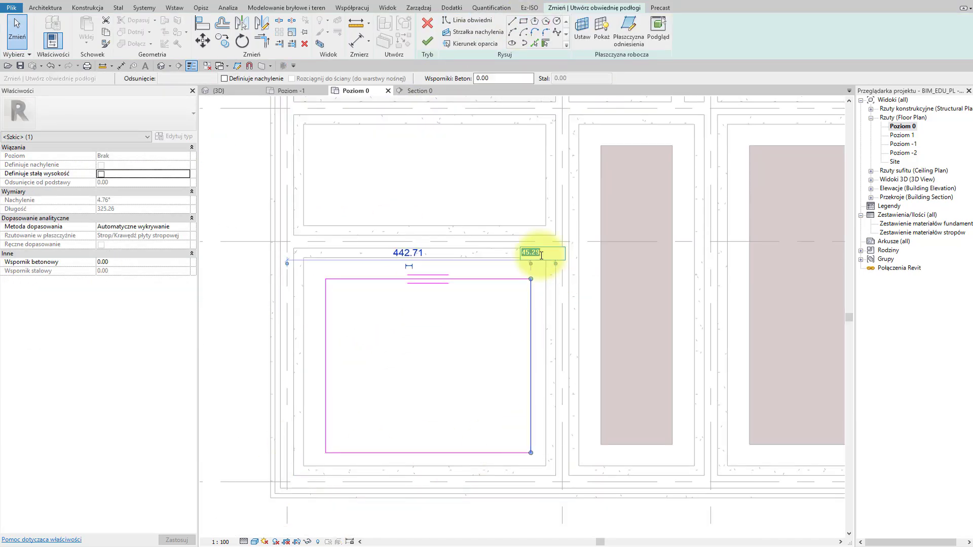
click(535, 467)
text(70)
key(Return)
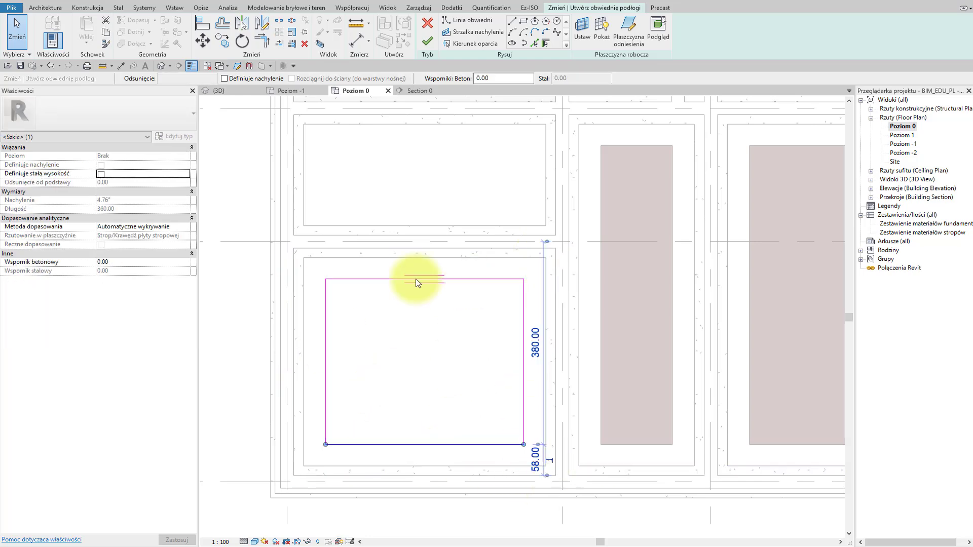
click(347, 279)
click(425, 41)
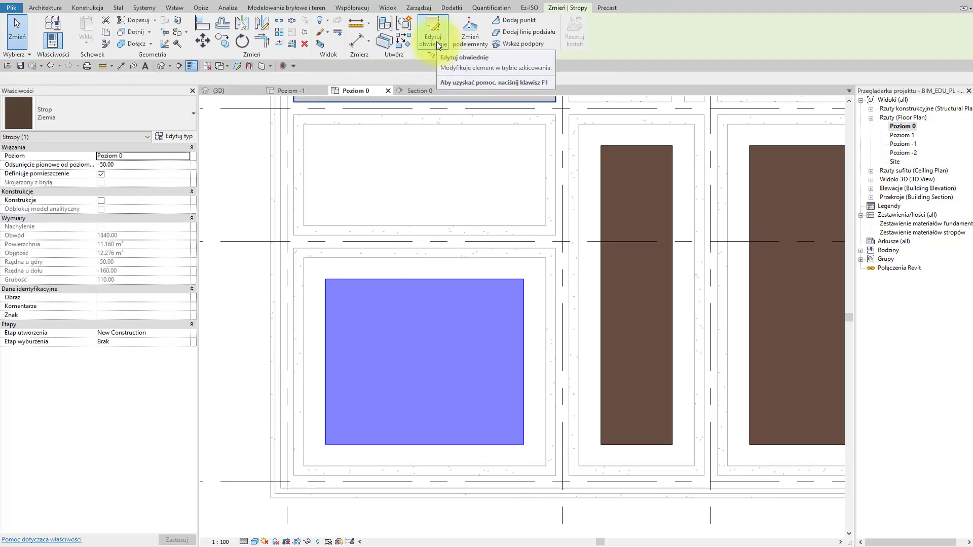
Outline a rectangular floor in the left-middle room and select its bottom edge.
click(517, 212)
key(Escape)
click(401, 212)
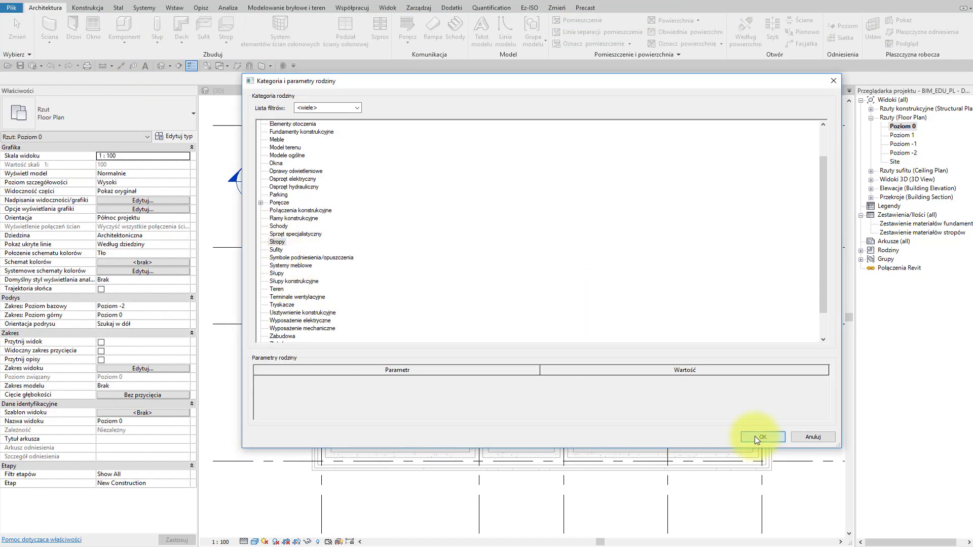
Create in-place Stropy model Izolacja with a sweep path around the upper-middle room.
click(699, 439)
text(Izolacja)
click(628, 303)
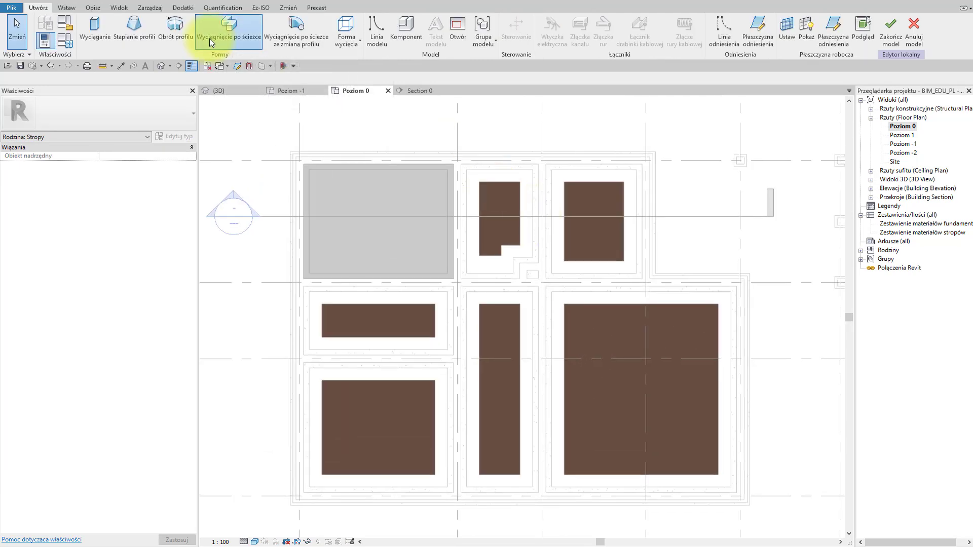
click(217, 30)
click(450, 164)
click(450, 337)
click(538, 337)
click(567, 313)
click(450, 162)
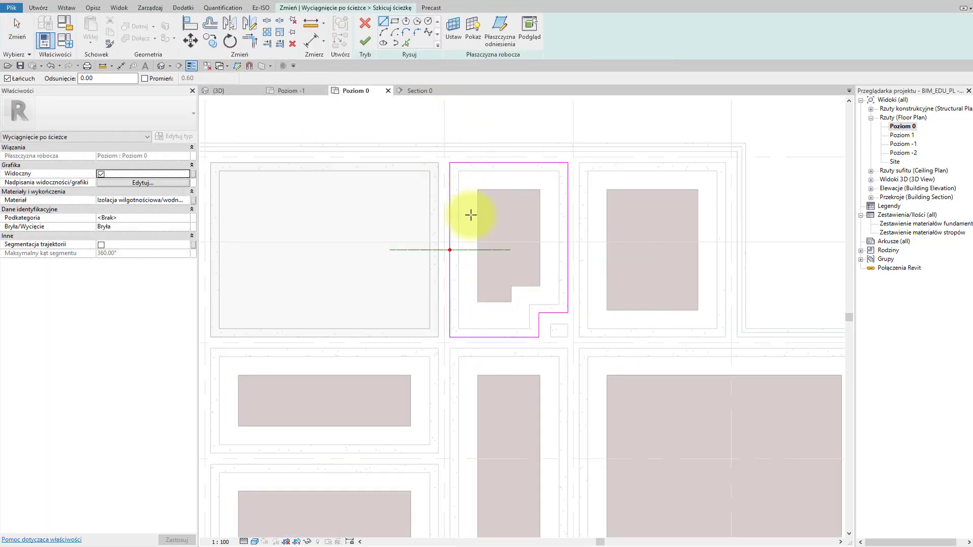
click(365, 40)
Draw the sloped wedge profile in Section 0 and give the sweep Ziemia material.
click(453, 45)
click(387, 321)
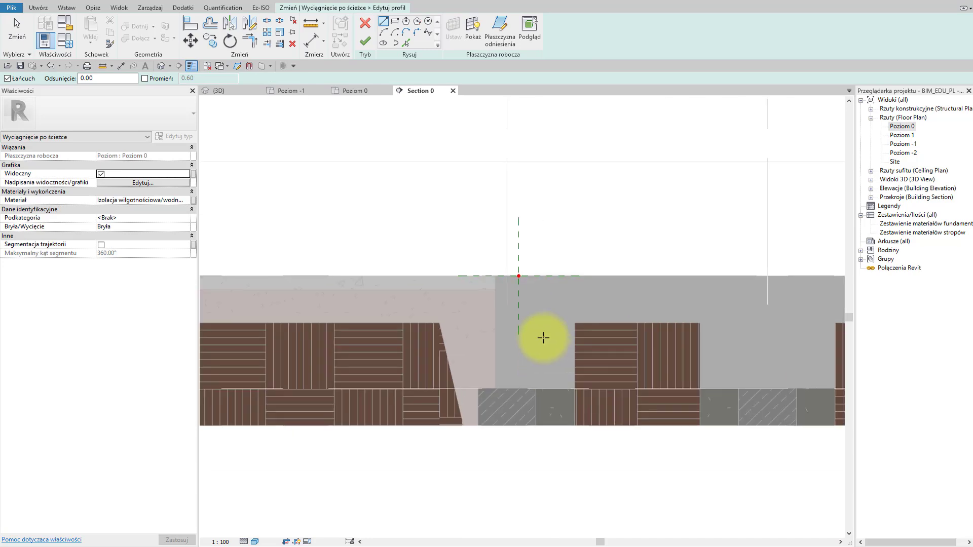
click(552, 425)
key(Escape)
click(187, 200)
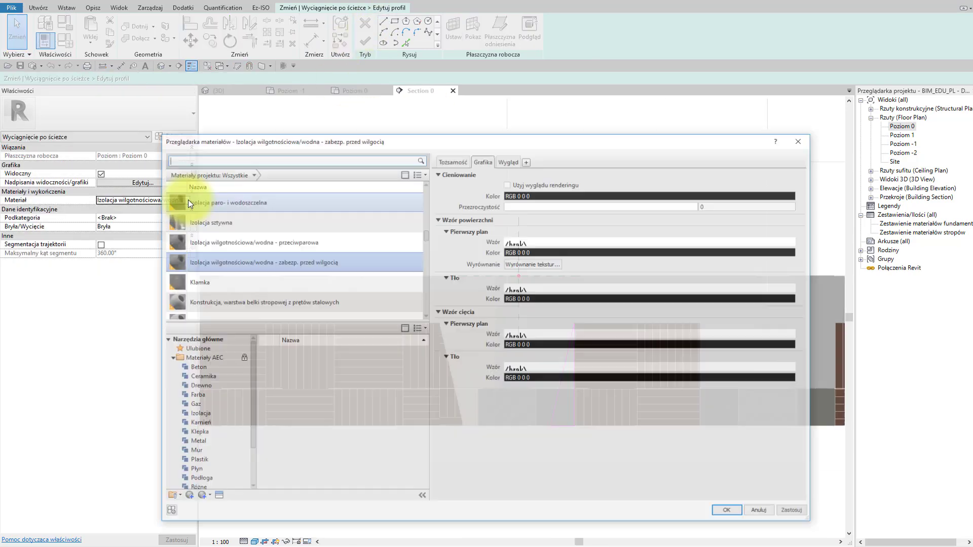
text(ziemi)
click(280, 289)
click(709, 512)
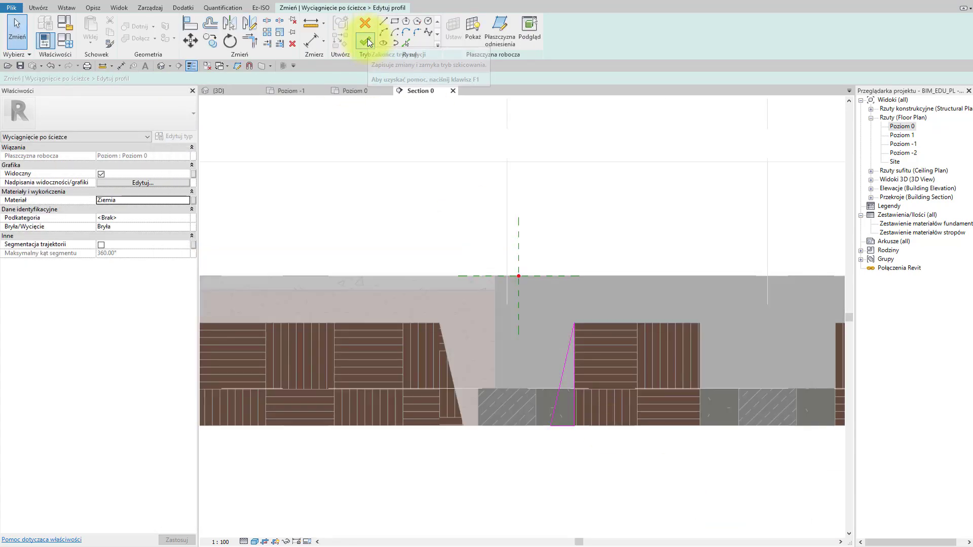
click(365, 41)
click(630, 41)
Inspect the new sweep in 3D, then return to the Poziom 0 plan.
click(219, 90)
shift+middle_drag(481, 369, 593, 202)
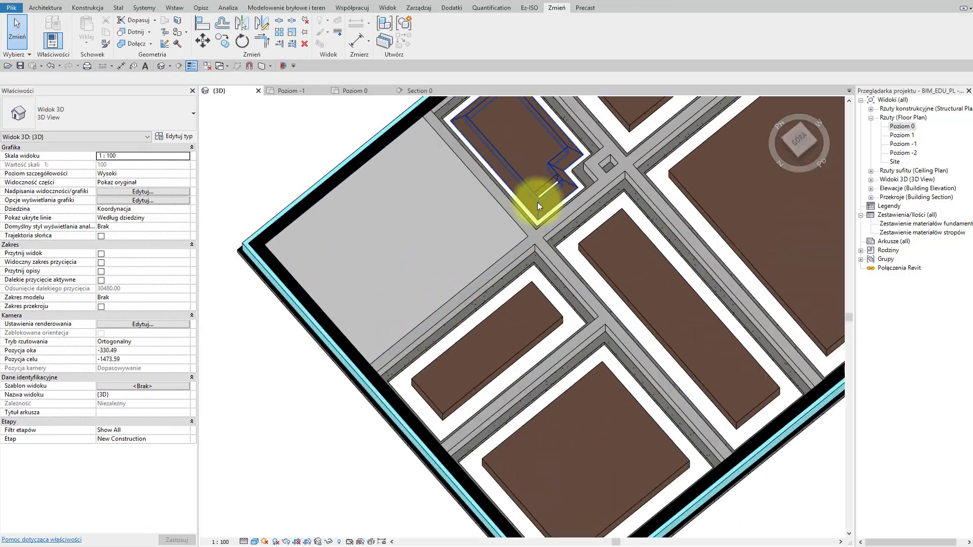
click(586, 267)
key(ctrl+Tab)
double_click(494, 193)
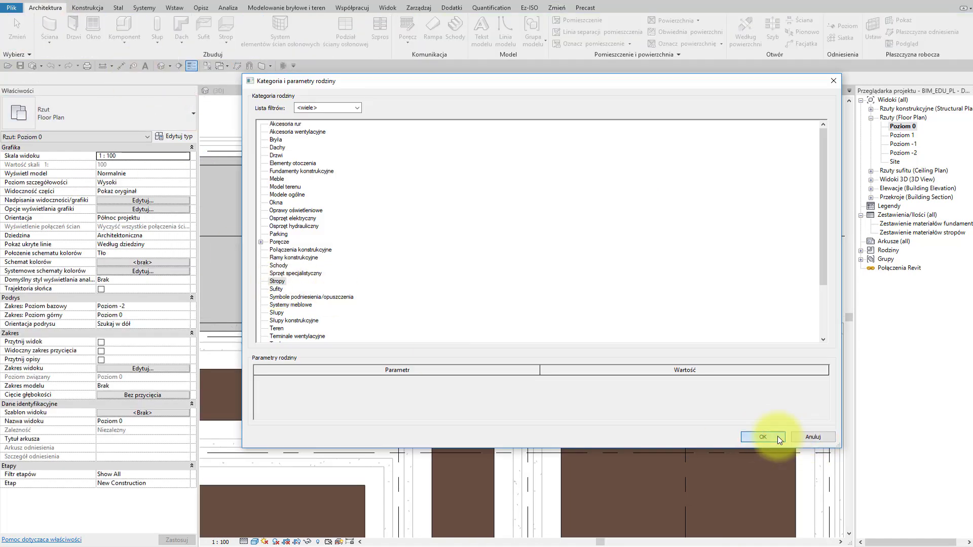
Sweep a sloped profile around the upper-right room and check it in 3D.
click(763, 436)
click(519, 30)
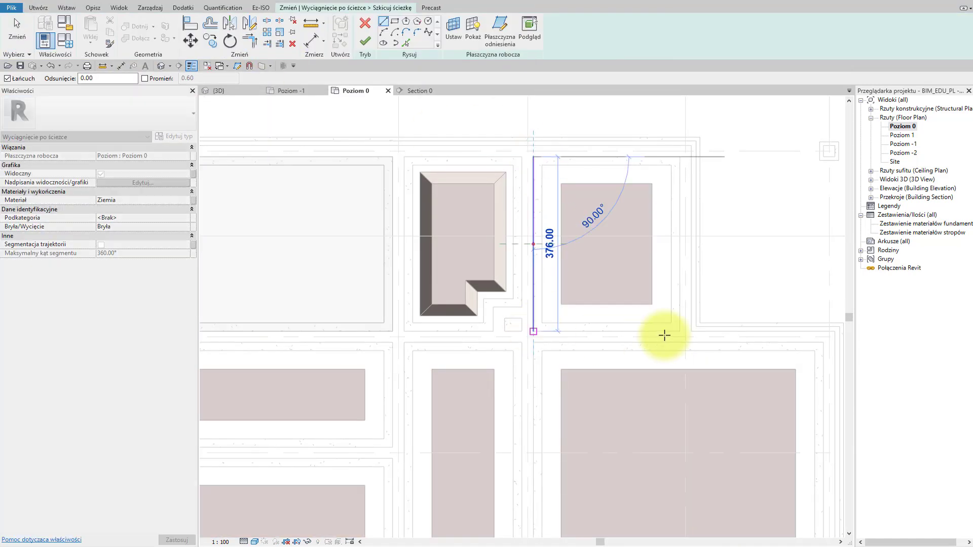
click(536, 156)
click(364, 40)
click(558, 76)
click(394, 321)
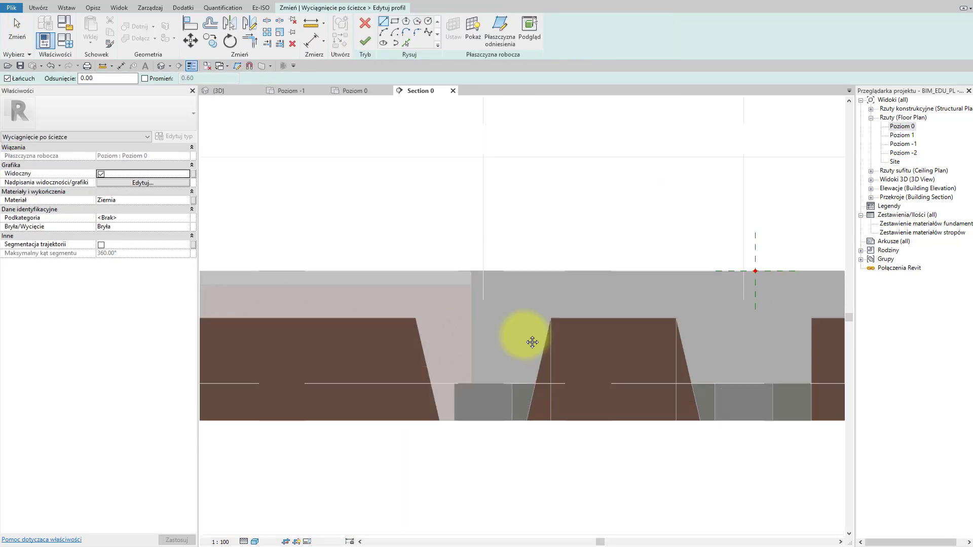
click(505, 402)
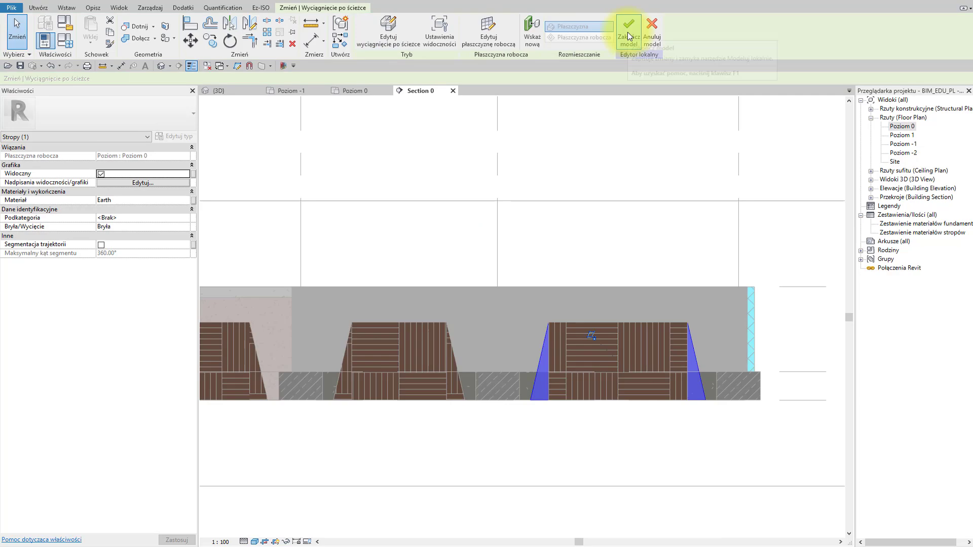
click(627, 32)
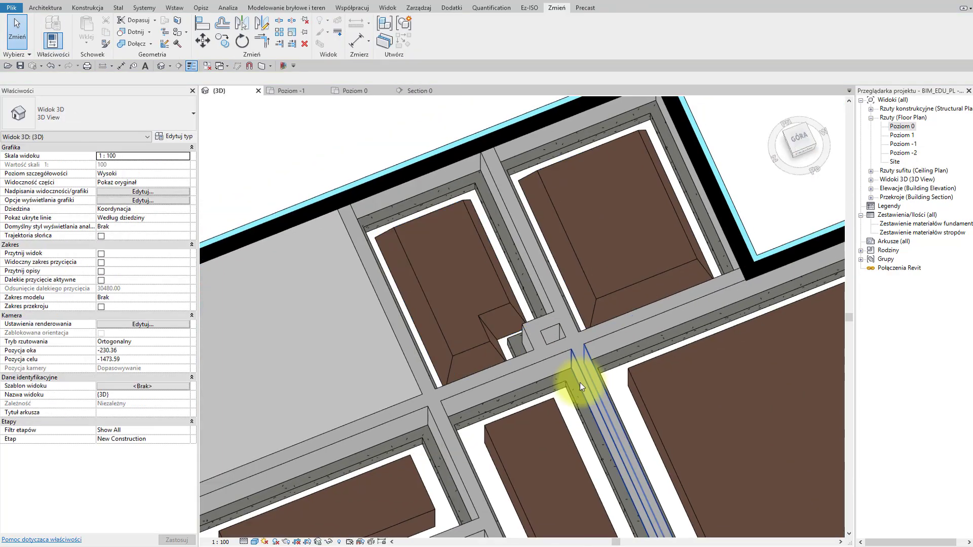
click(514, 348)
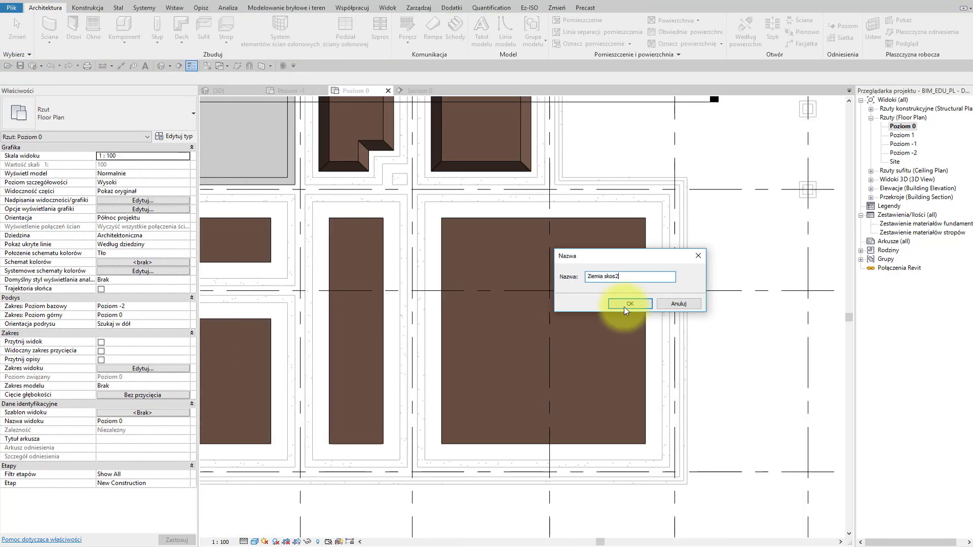
Create Ziemia skos2 with a sloped sweep around the large lower-right room.
click(630, 303)
click(417, 194)
click(668, 197)
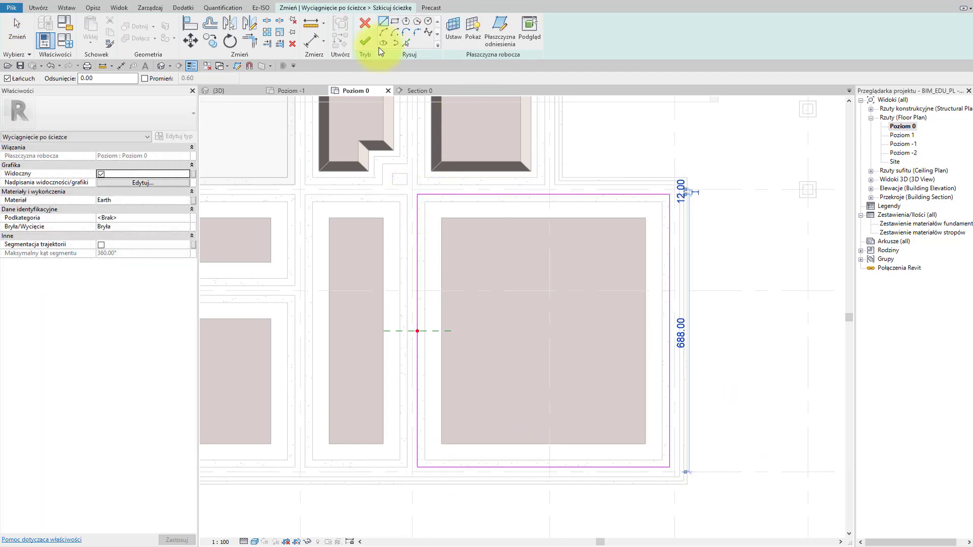
click(365, 41)
click(576, 32)
click(391, 326)
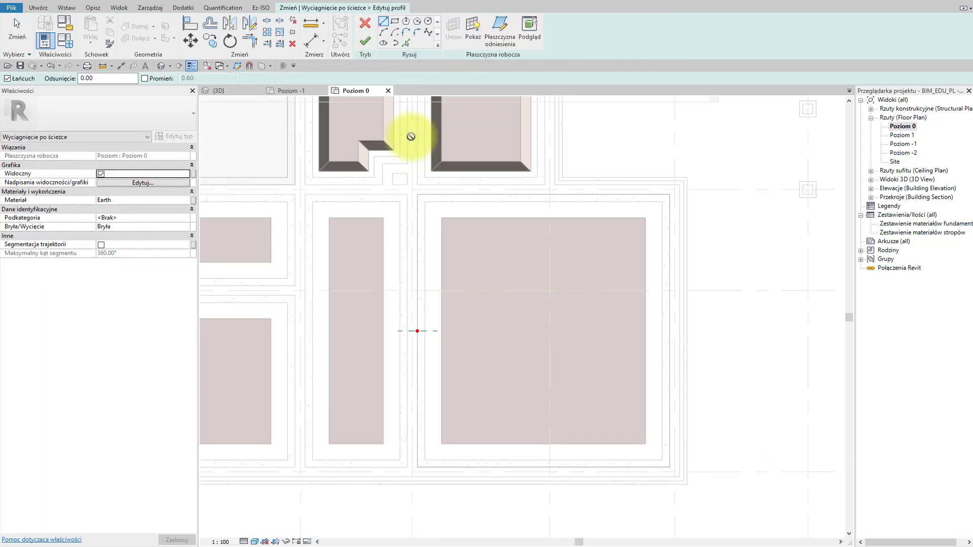
click(365, 41)
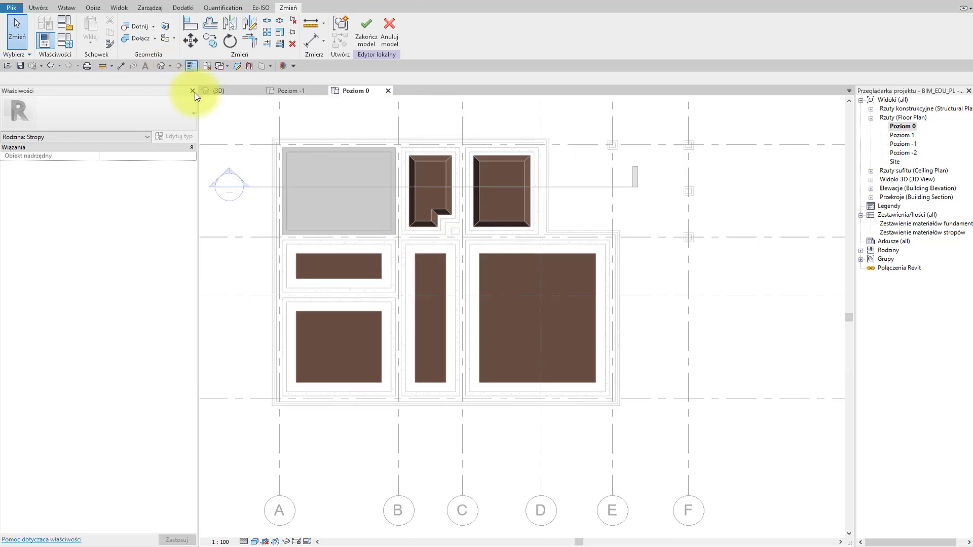
click(365, 41)
Start an in-place floors model with a sweep path around the large block.
click(317, 200)
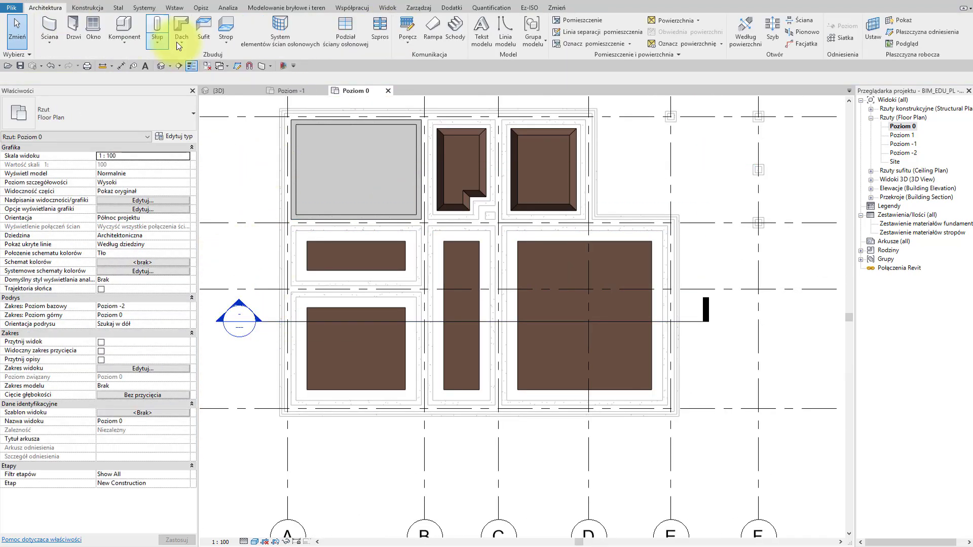
click(118, 44)
click(752, 422)
click(612, 301)
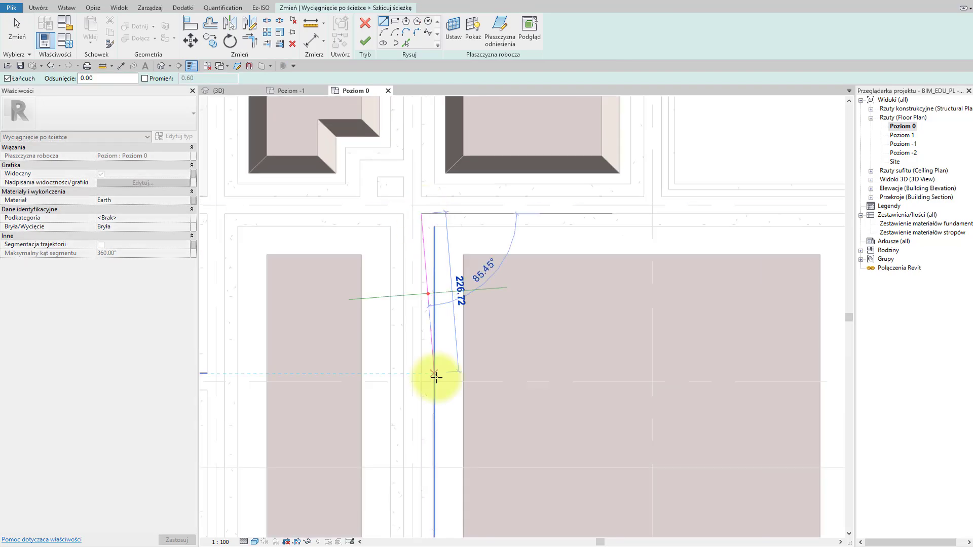
click(434, 373)
click(825, 282)
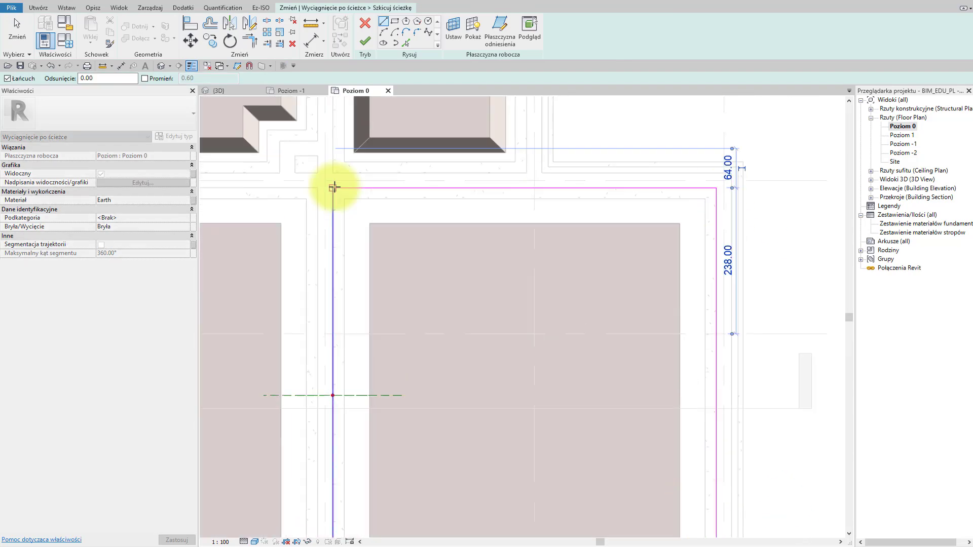
click(391, 184)
click(365, 42)
Draw a sloped profile beside the footing and assign Ziemia material to the sweep.
click(597, 39)
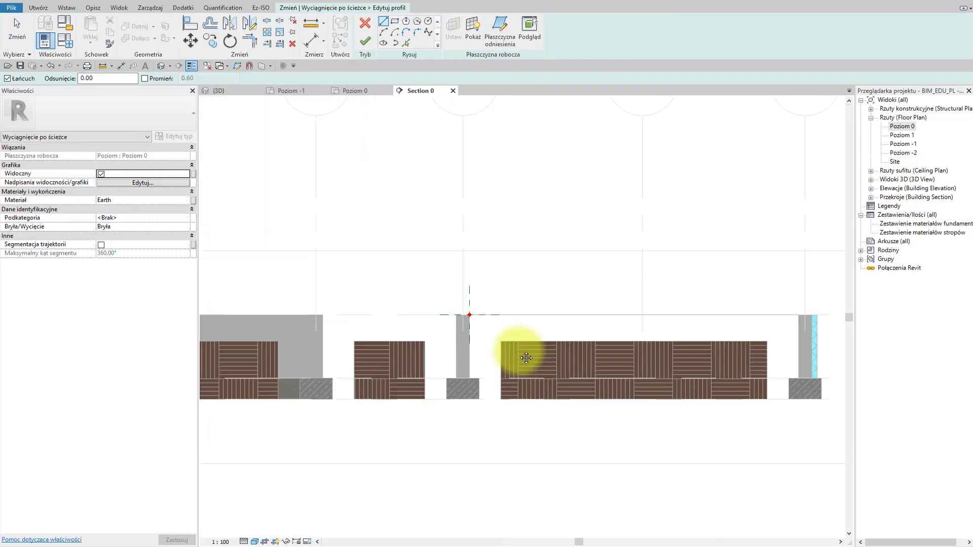
scroll(466, 405, up, 3)
click(495, 406)
click(521, 292)
key(Escape)
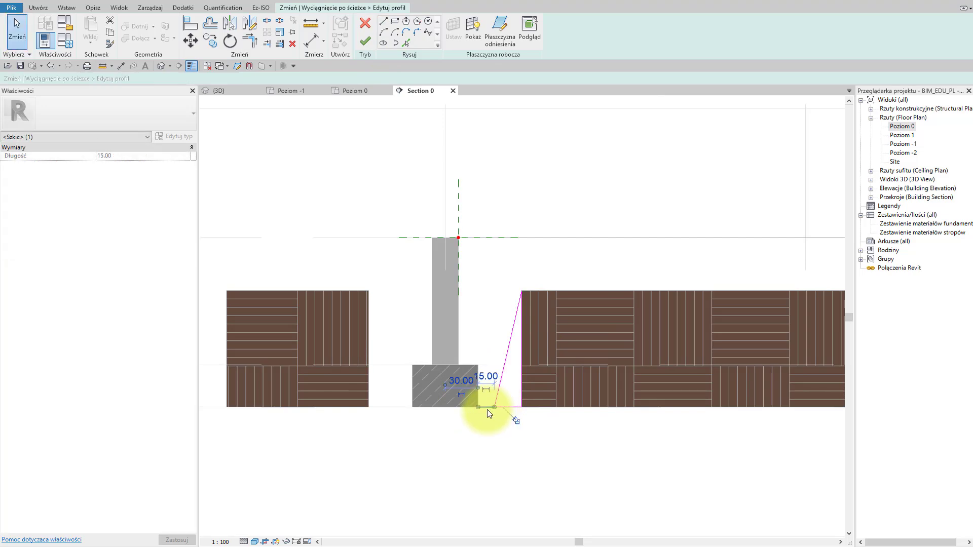
key(Escape)
click(186, 200)
text(ziemia)
click(271, 289)
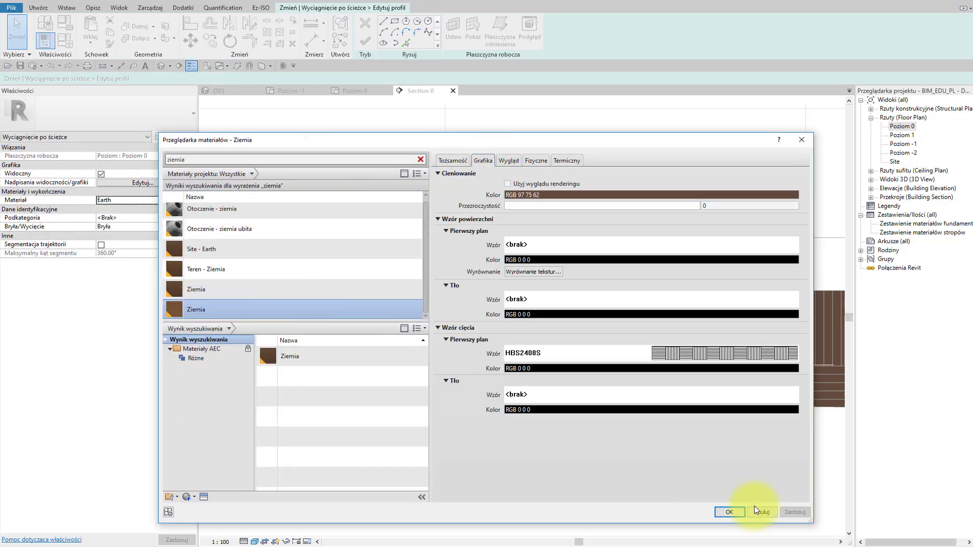
click(744, 527)
click(365, 42)
click(365, 41)
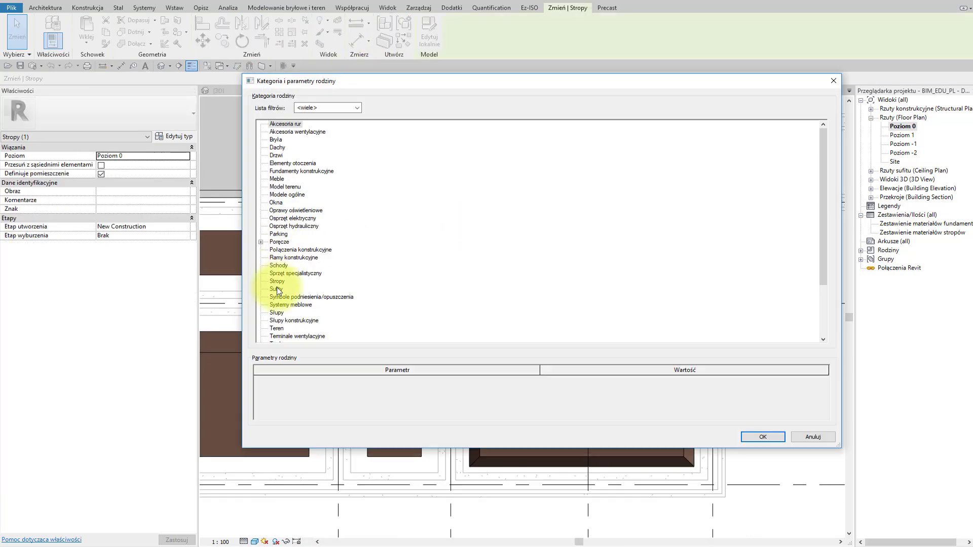
Start a new in-place model with a rectangular sweep path around the middle strip.
click(759, 437)
click(629, 302)
click(357, 60)
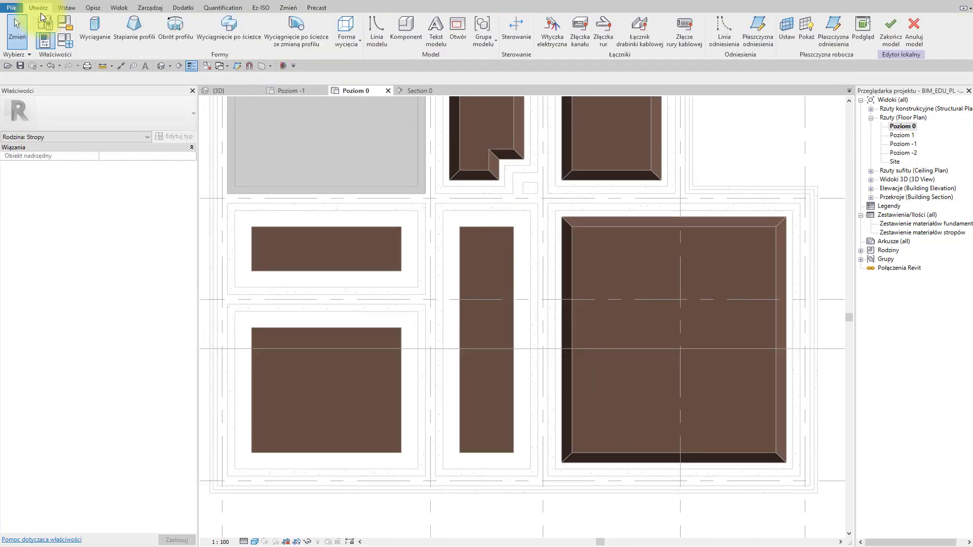
click(43, 38)
click(435, 204)
click(435, 475)
click(537, 475)
click(538, 204)
click(436, 205)
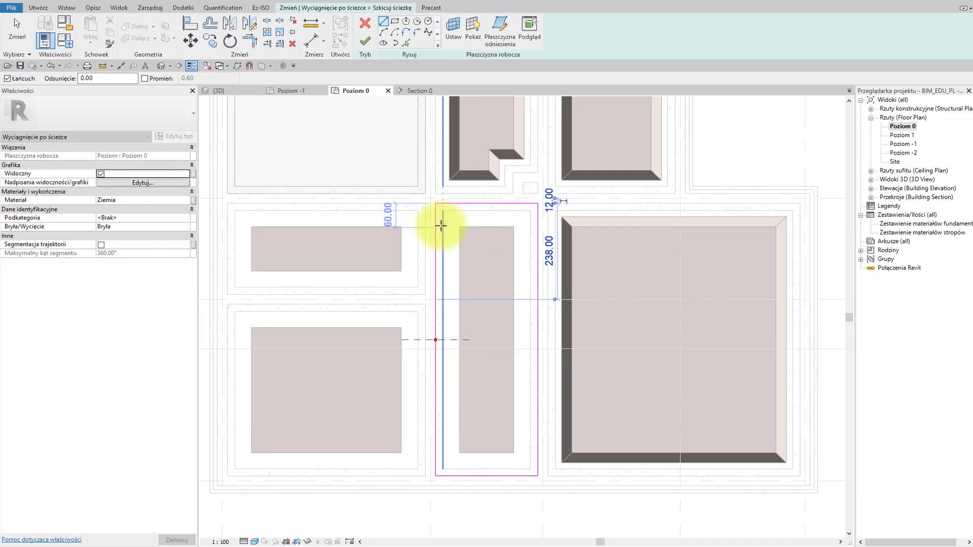
click(360, 48)
Draw a triangular sloped profile beside the footing in the section view.
click(585, 43)
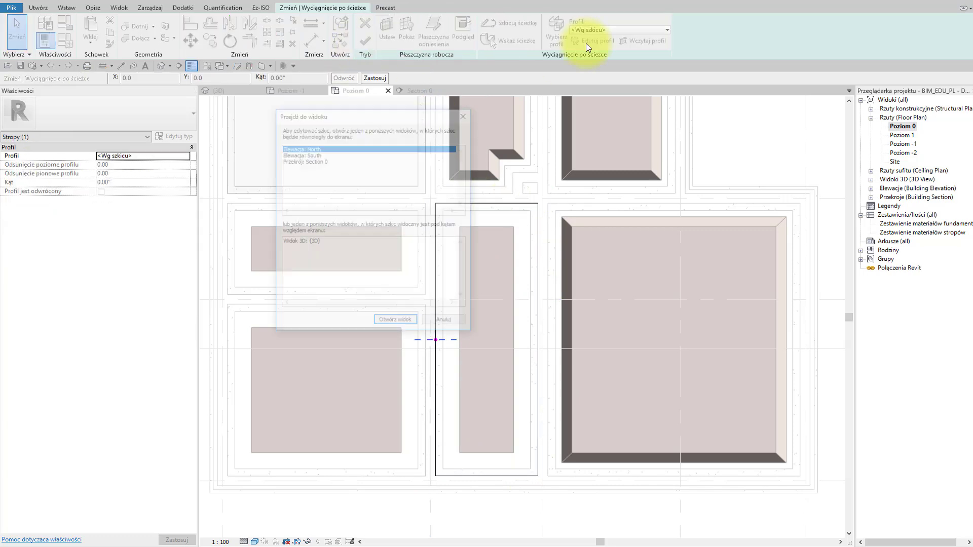
click(397, 313)
click(435, 216)
click(435, 317)
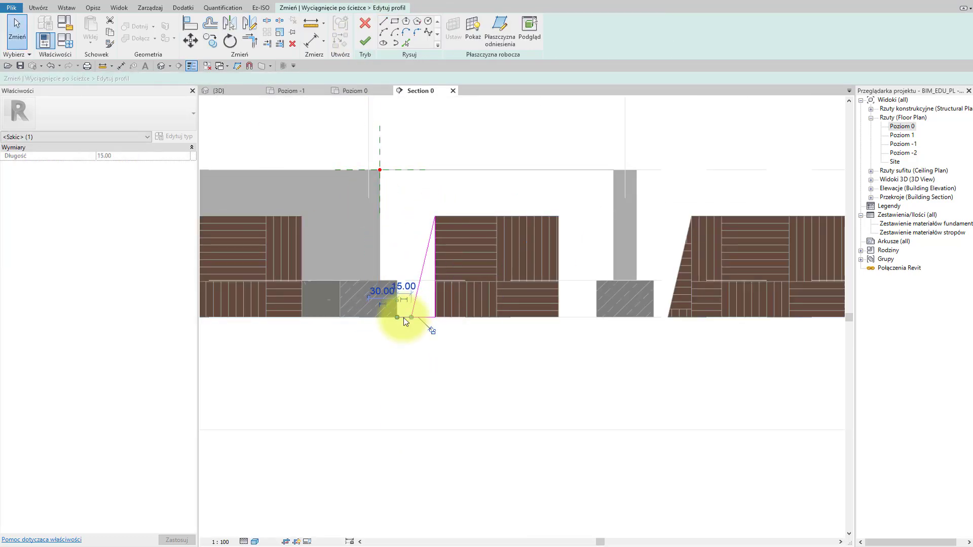
key(Escape)
key(Escape)
click(362, 45)
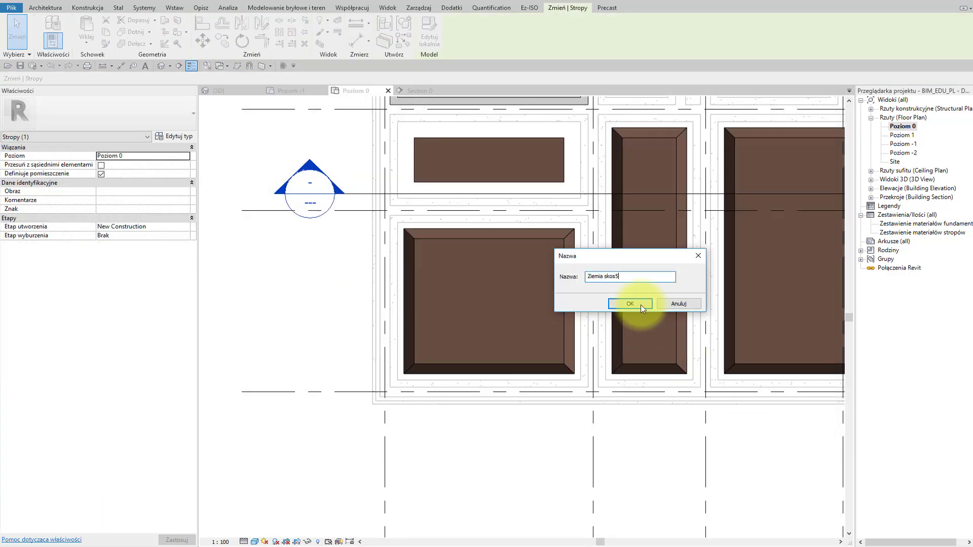
Create Ziemia skos5 with a sloped sweep around the small left block.
click(641, 306)
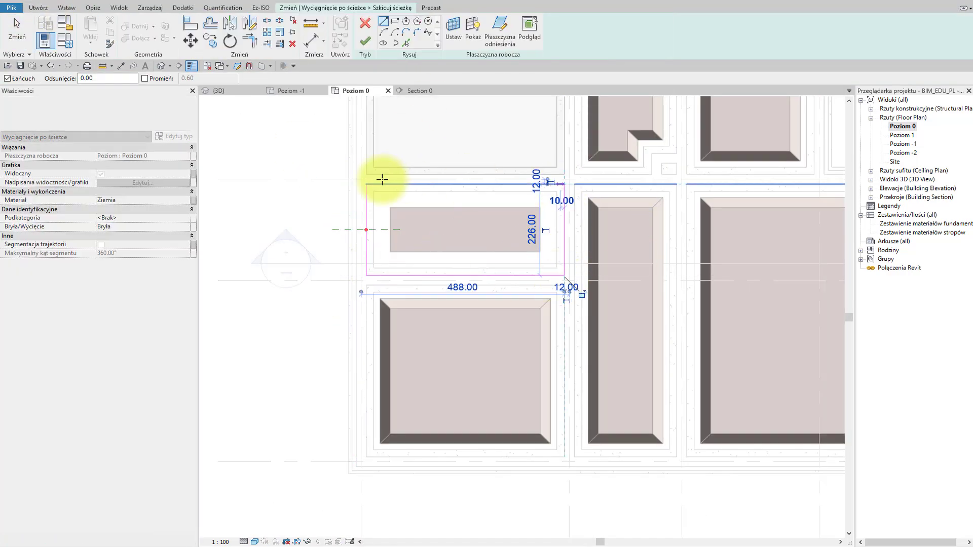
click(365, 40)
click(304, 161)
click(391, 321)
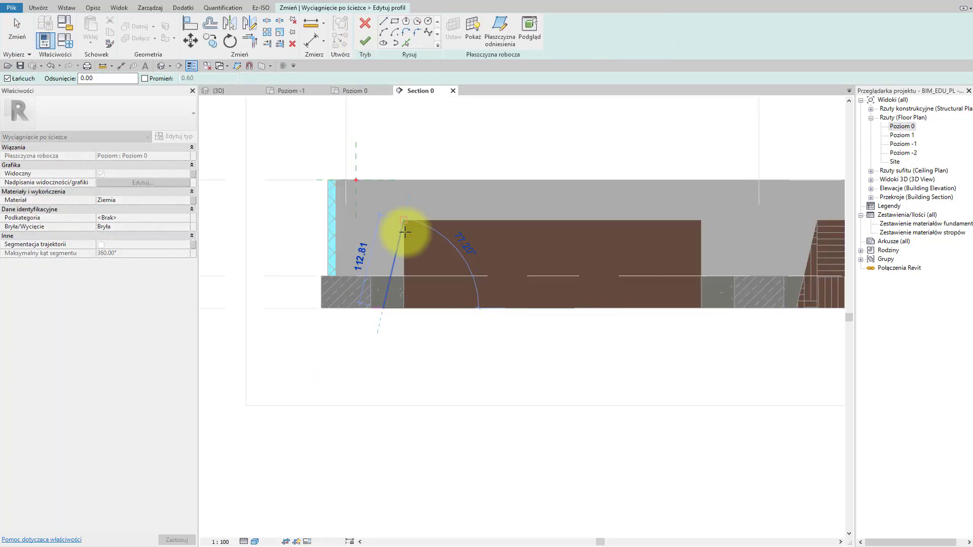
click(405, 231)
click(365, 40)
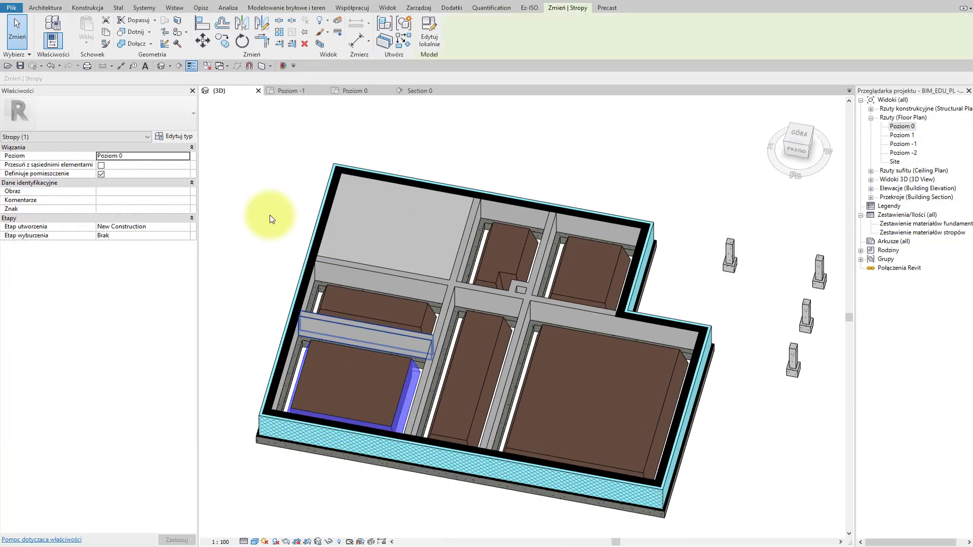
Clear the selection and orbit the 3D view to inspect the fills.
click(269, 214)
key(Escape)
shift+middle_drag(530, 377, 502, 348)
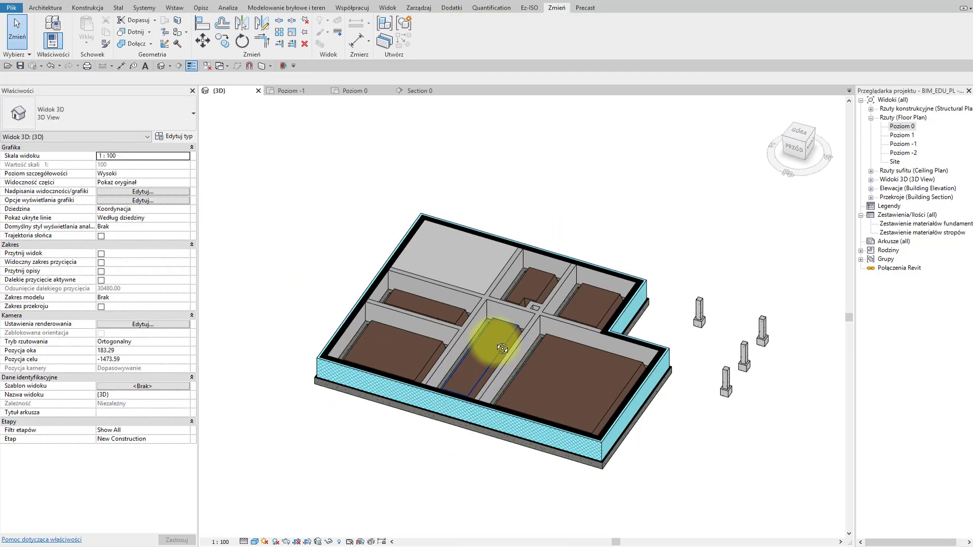
Start an in-place floors model named Stropy 1 on the Poziom 0 plan.
click(355, 90)
click(46, 8)
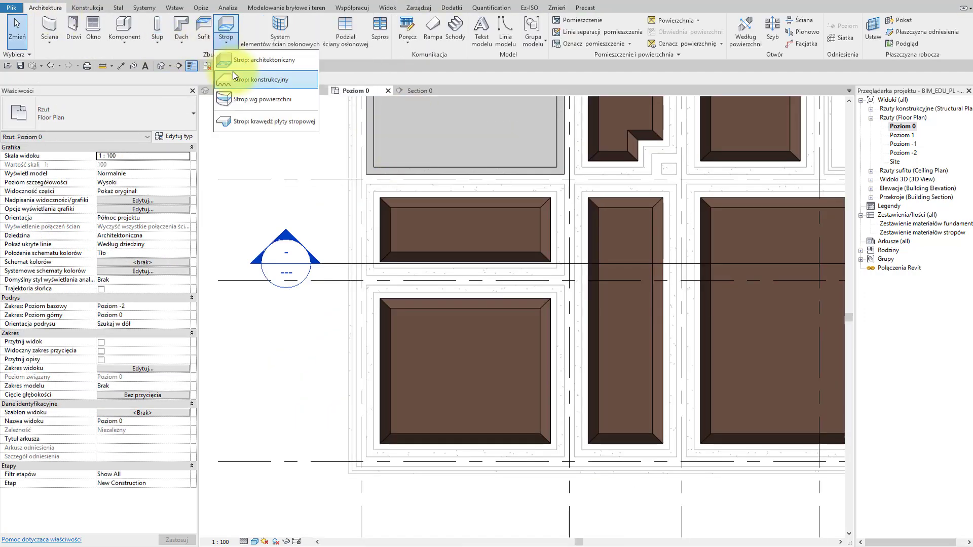
click(125, 28)
click(106, 68)
double_click(412, 217)
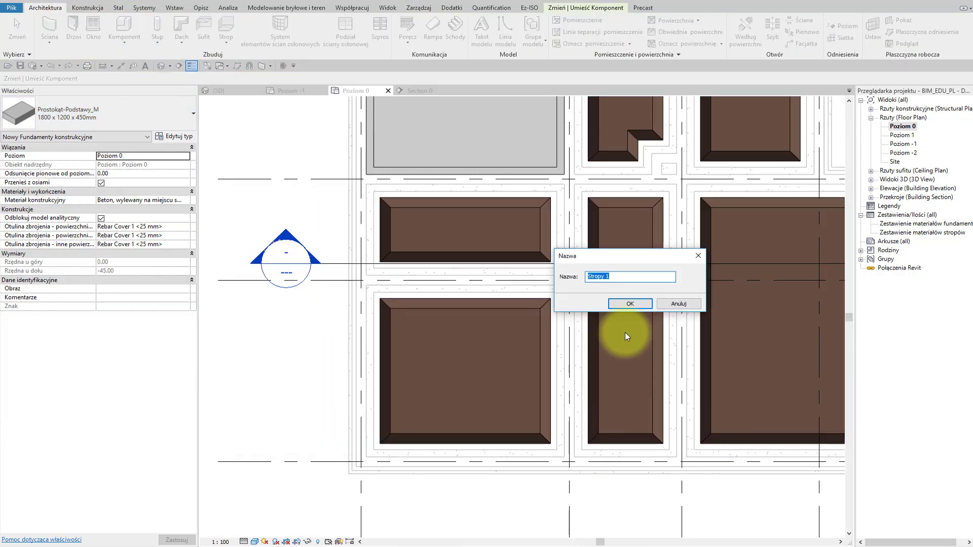
click(629, 303)
Sweep a sloped profile around the small block using Piasek zagęszczony material.
click(228, 32)
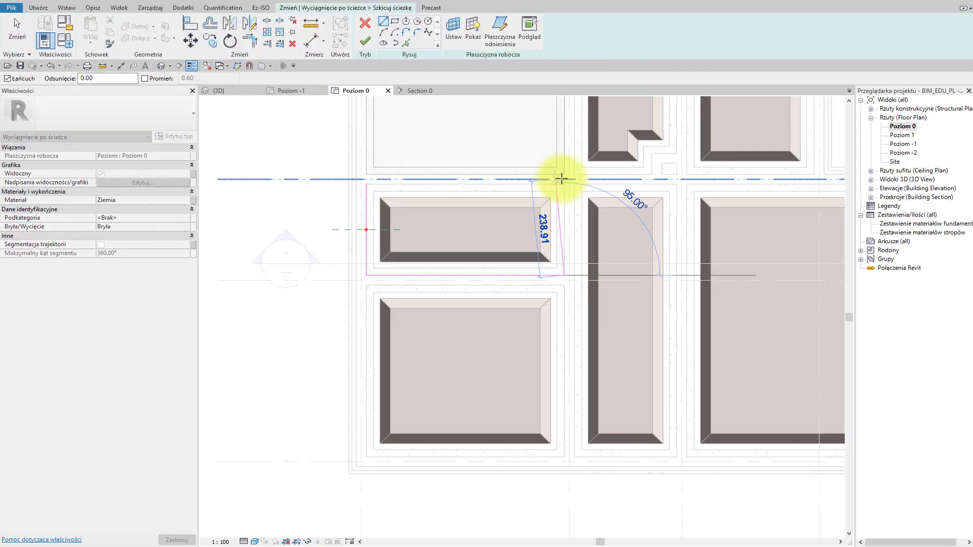
click(561, 179)
click(370, 46)
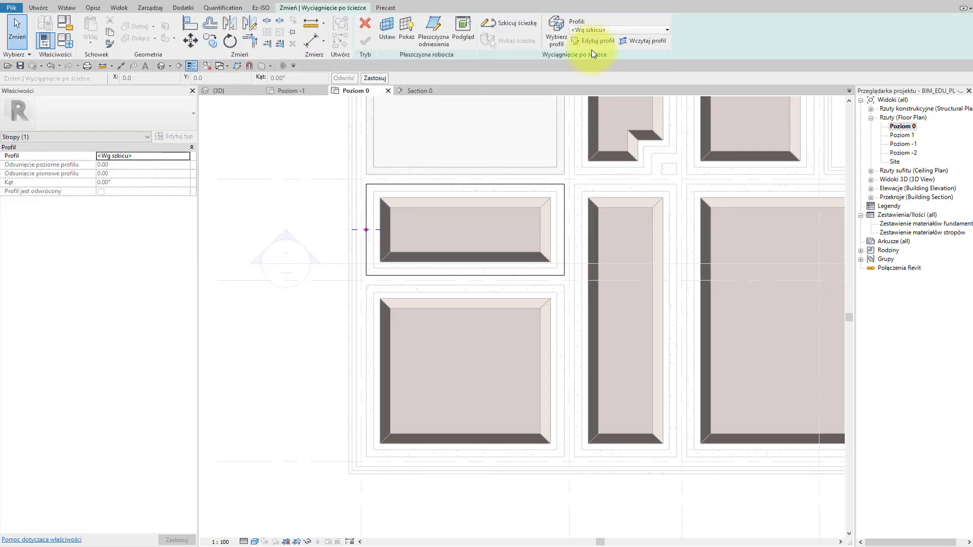
click(591, 50)
double_click(386, 174)
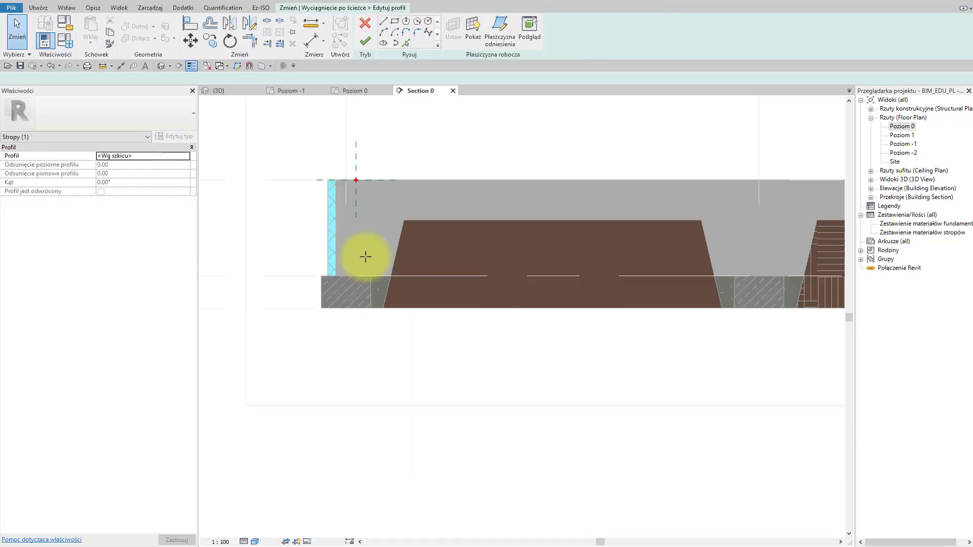
click(370, 307)
click(382, 307)
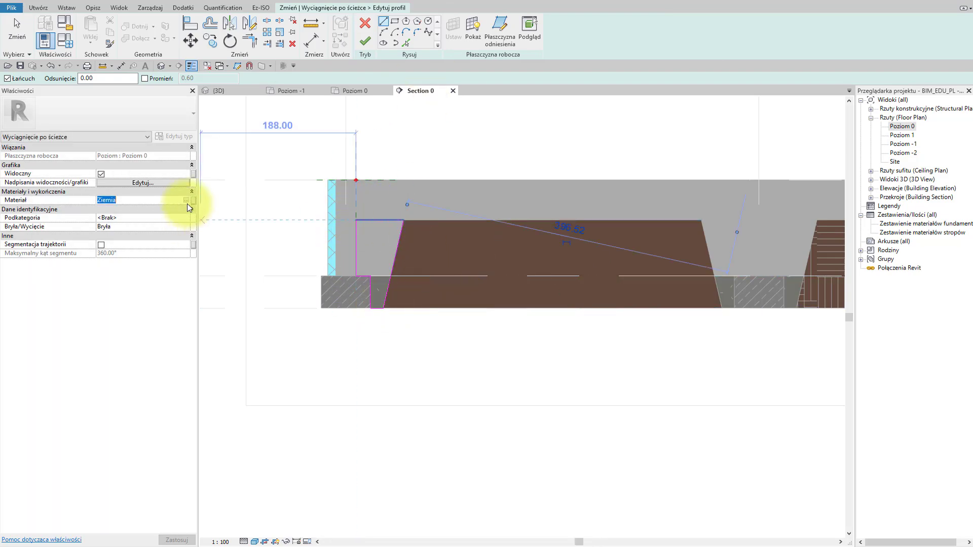
click(185, 203)
text(piasek)
click(733, 514)
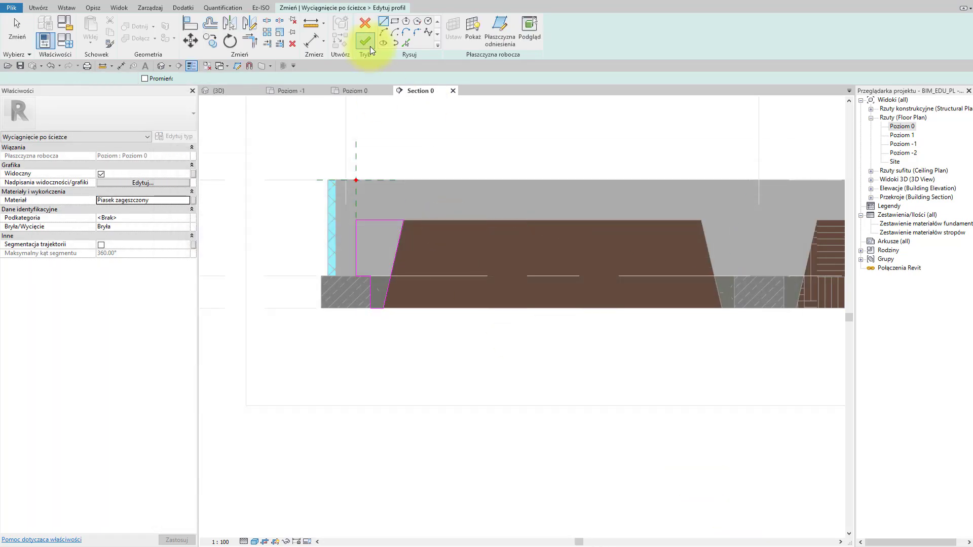
click(372, 44)
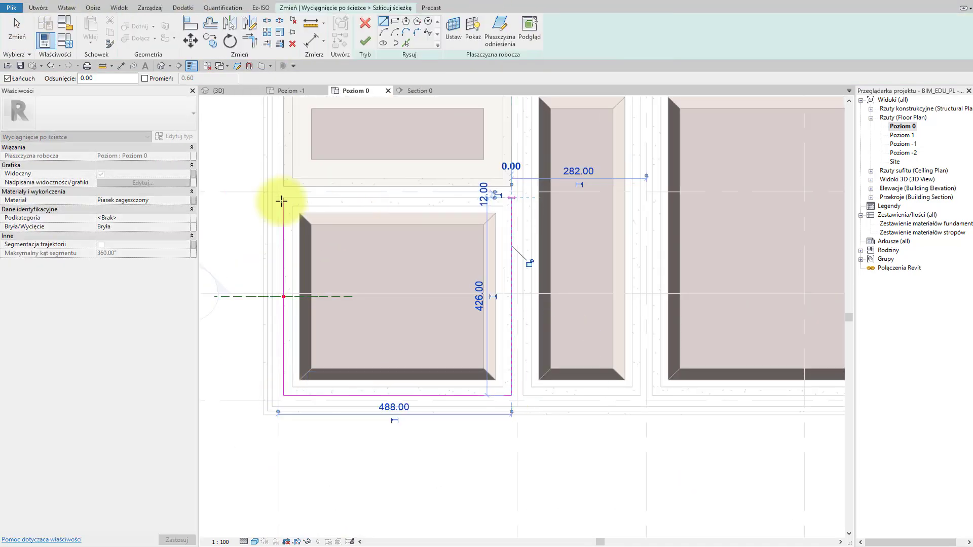
Finish the sweep's path and profile and complete the in-place model.
click(365, 40)
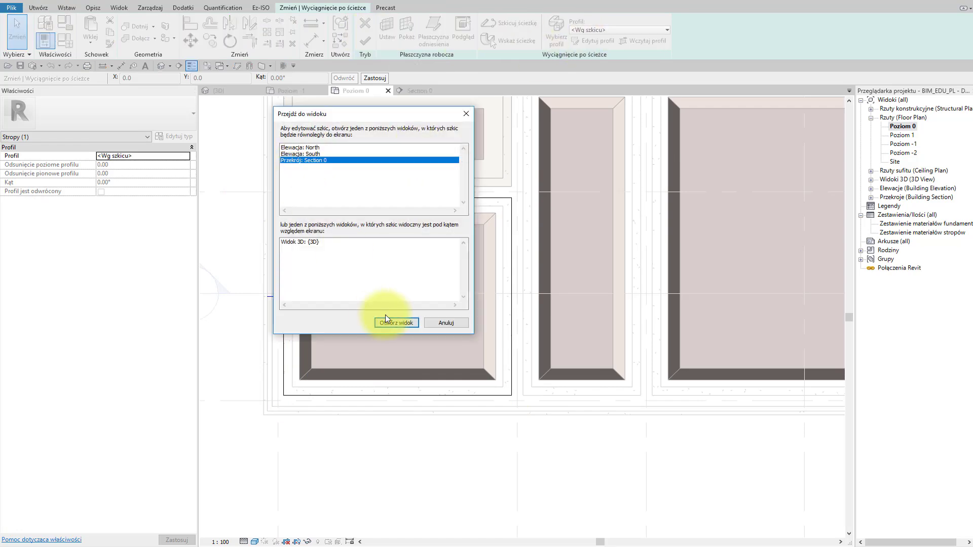
click(380, 321)
click(365, 40)
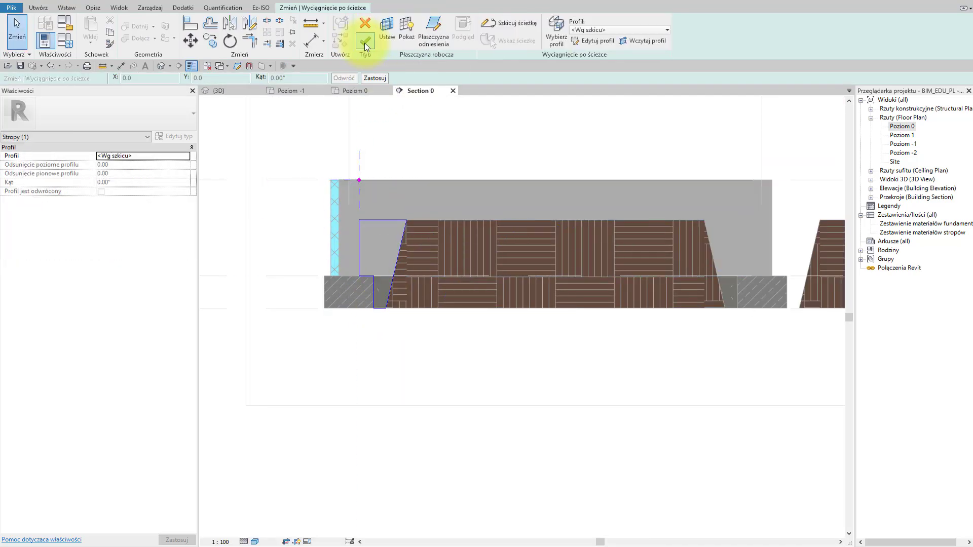
click(621, 29)
click(355, 90)
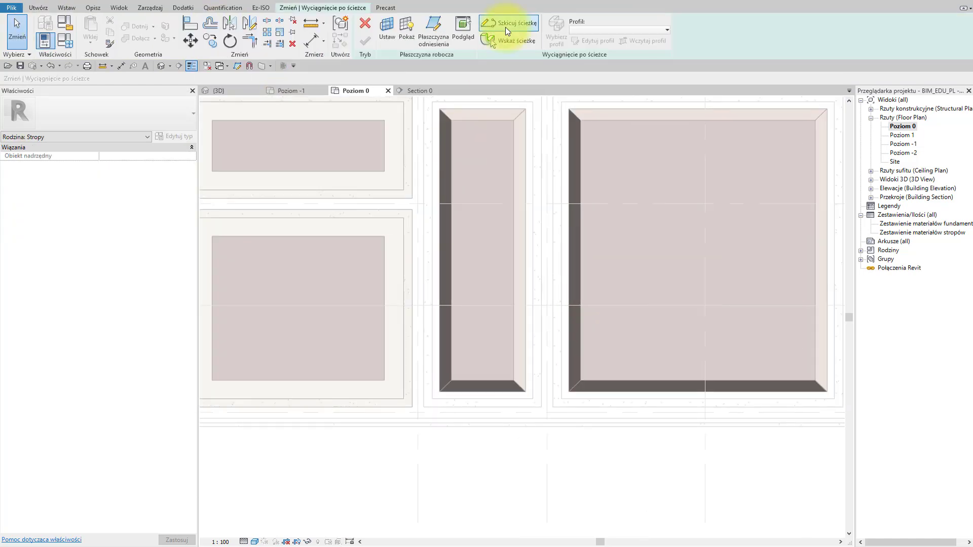
Sketch the sweep path around the large block and start the sloped profile in Section 0.
click(505, 28)
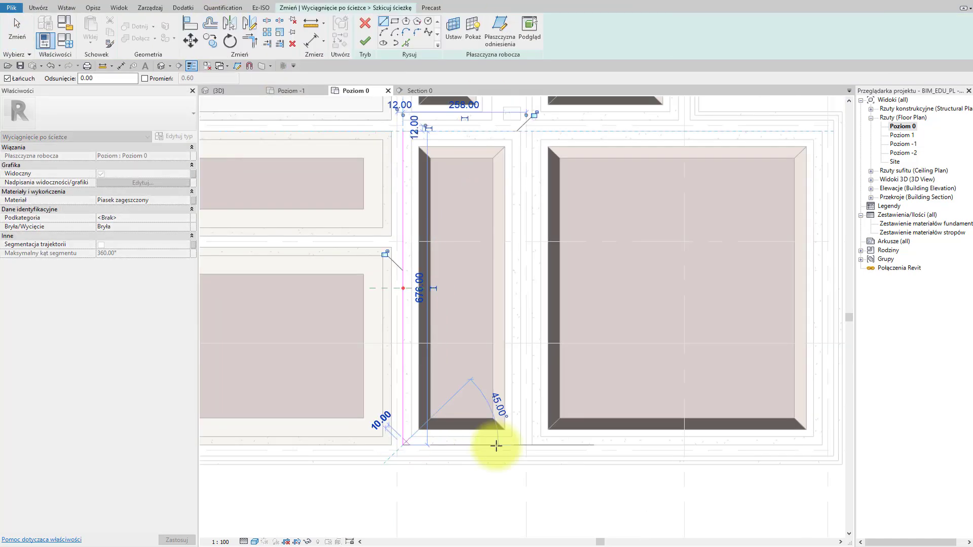
click(365, 40)
click(589, 45)
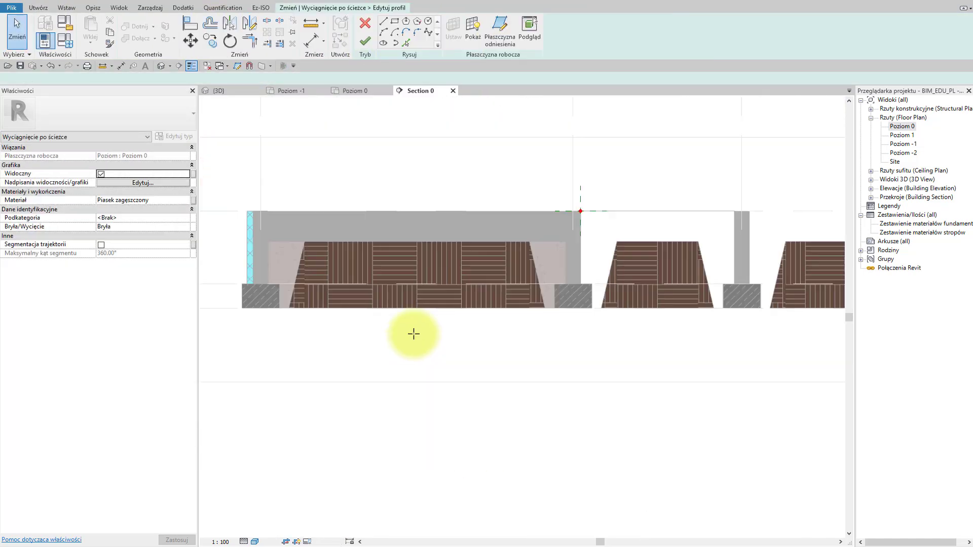
click(446, 308)
click(465, 222)
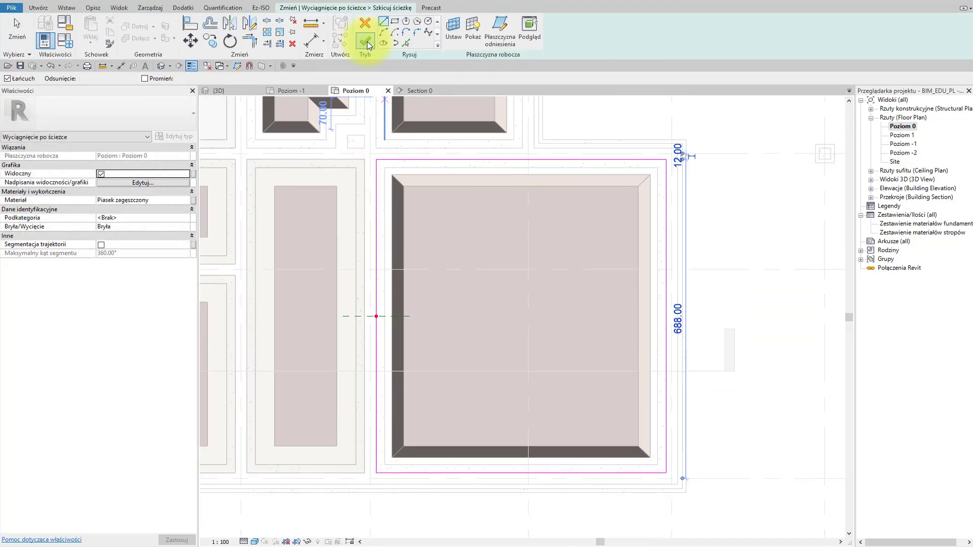
click(368, 46)
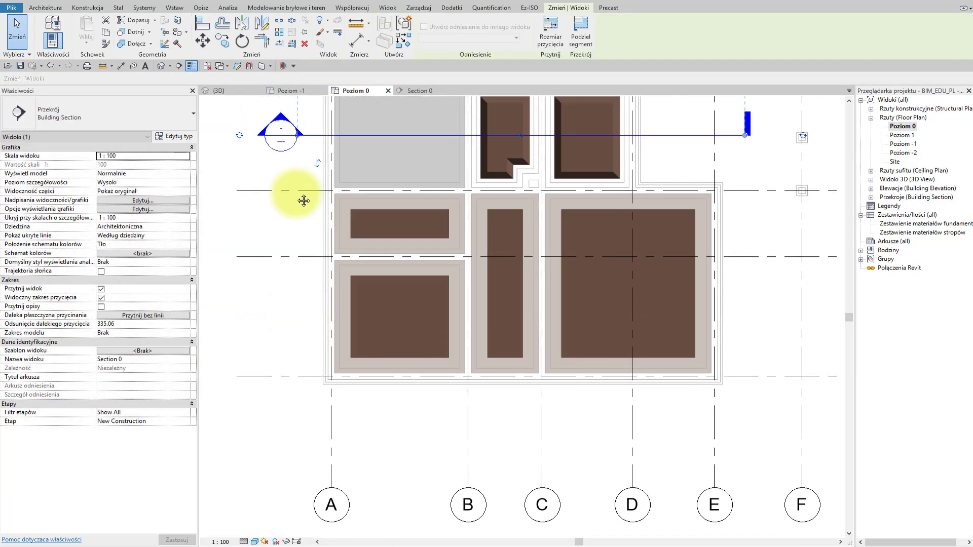
Finish a Piasek zagęszczony sweep with its path and its profile drawn in Section 0.
text(Piasek zageszczony)
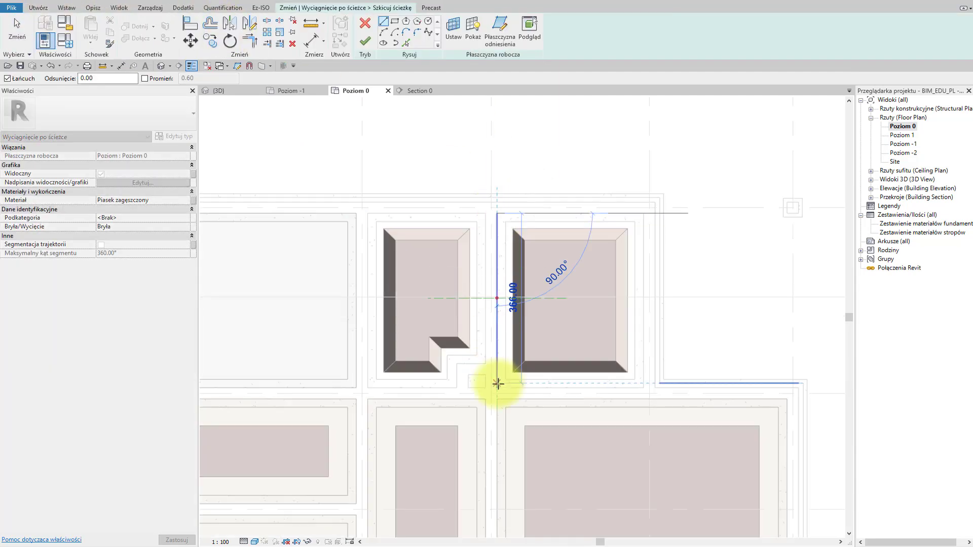
click(362, 42)
click(569, 50)
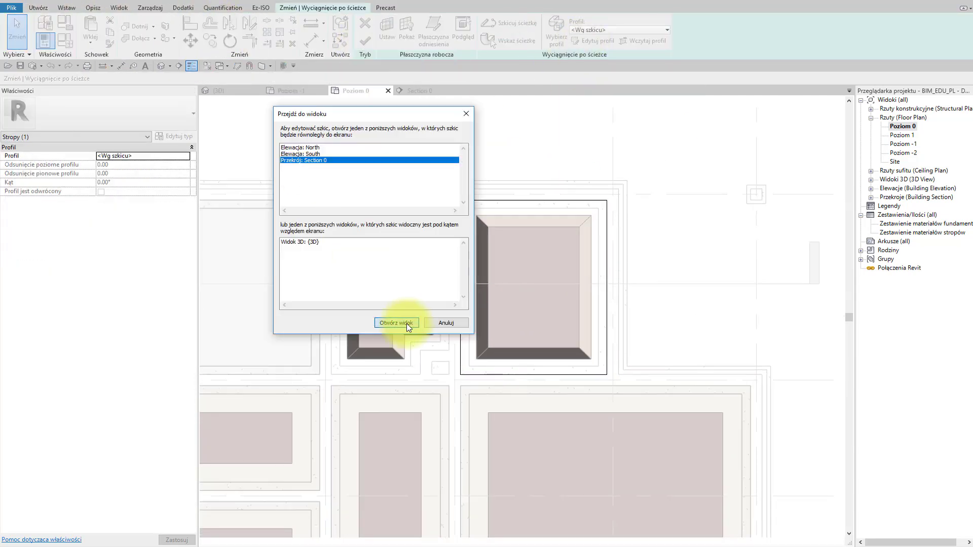
click(398, 319)
click(480, 303)
click(364, 41)
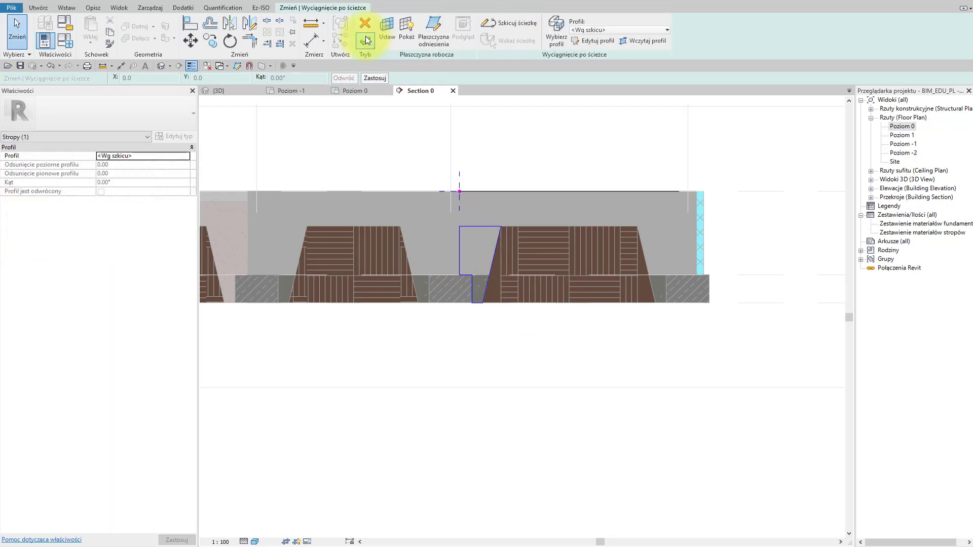
click(354, 90)
click(422, 206)
Create a second in-place sweep with its path and Section 0 profile, and finish it.
click(522, 218)
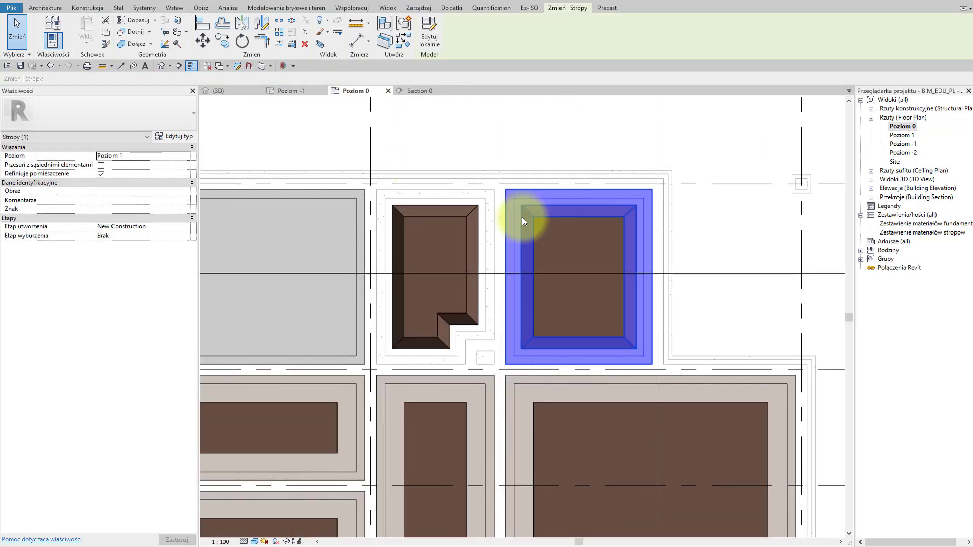
click(598, 299)
click(508, 26)
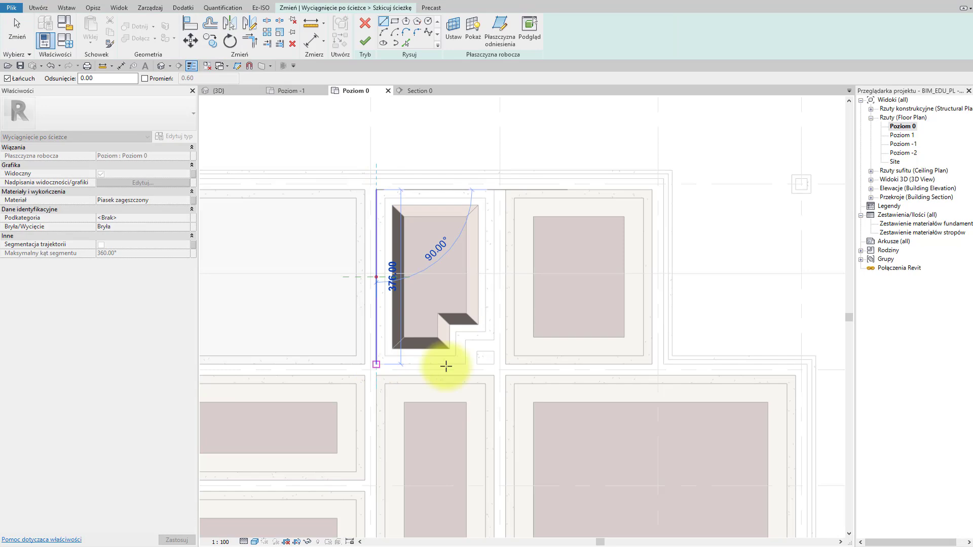
click(365, 42)
click(557, 28)
click(395, 319)
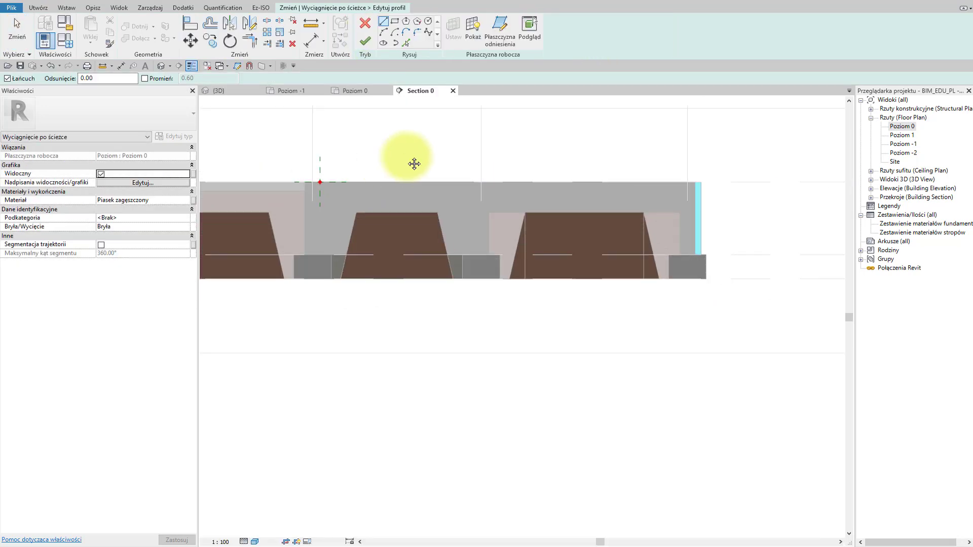
click(364, 41)
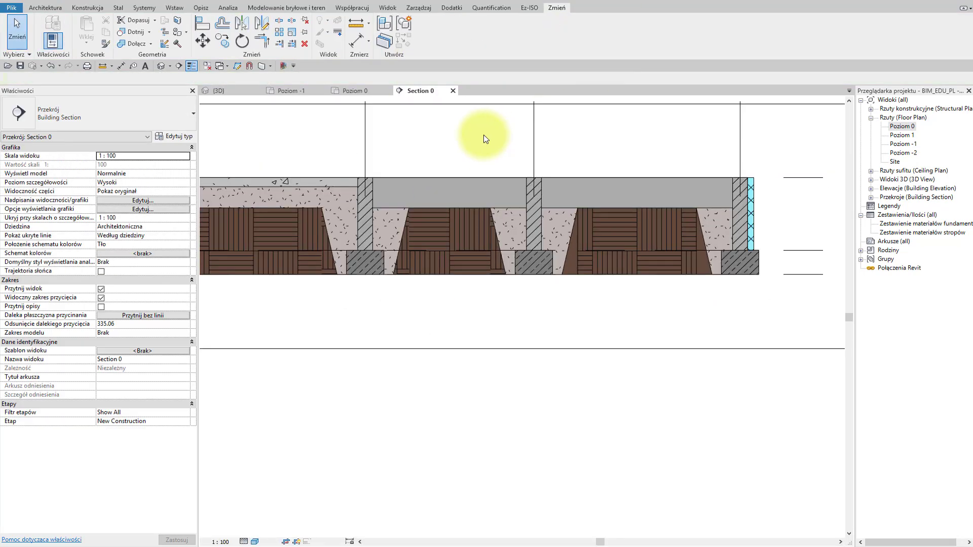
Complete the in-place component and orbit the 3D view.
key(ctrl+Tab)
click(289, 337)
shift+middle_drag(289, 337, 427, 251)
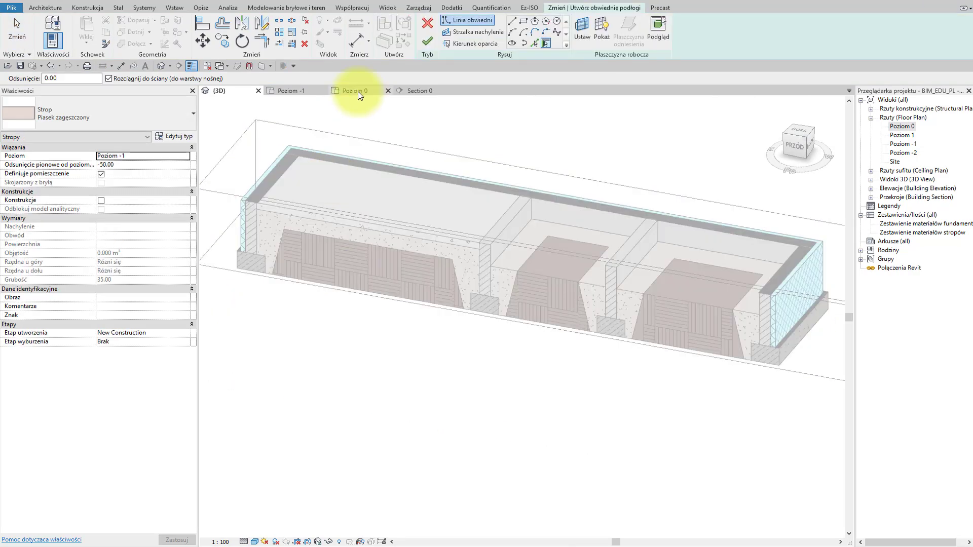
Redraw the compacted-sand floor boundary in the Poziom 0 plan and finish the sketch.
click(355, 90)
click(475, 342)
click(484, 235)
middle_drag(568, 430, 420, 206)
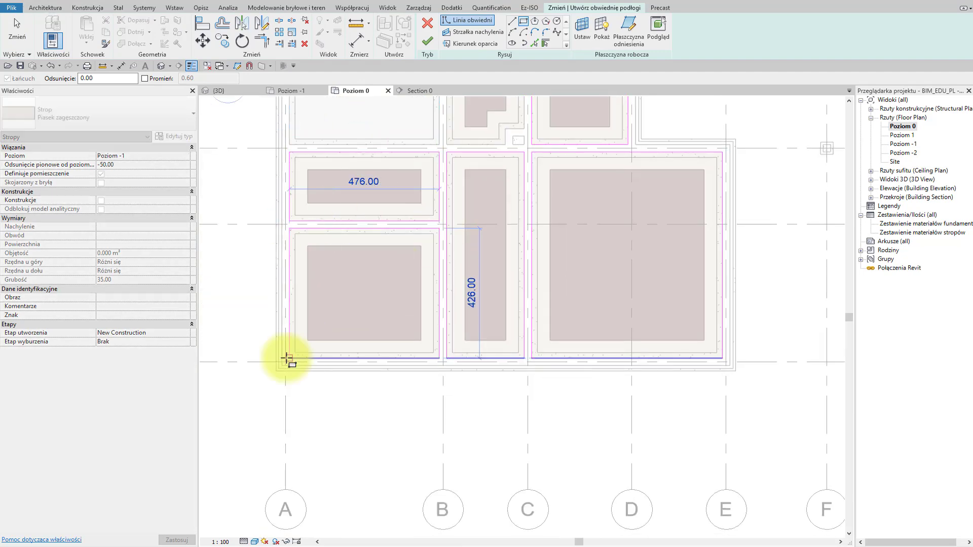
scroll(282, 359, down, 2)
click(511, 21)
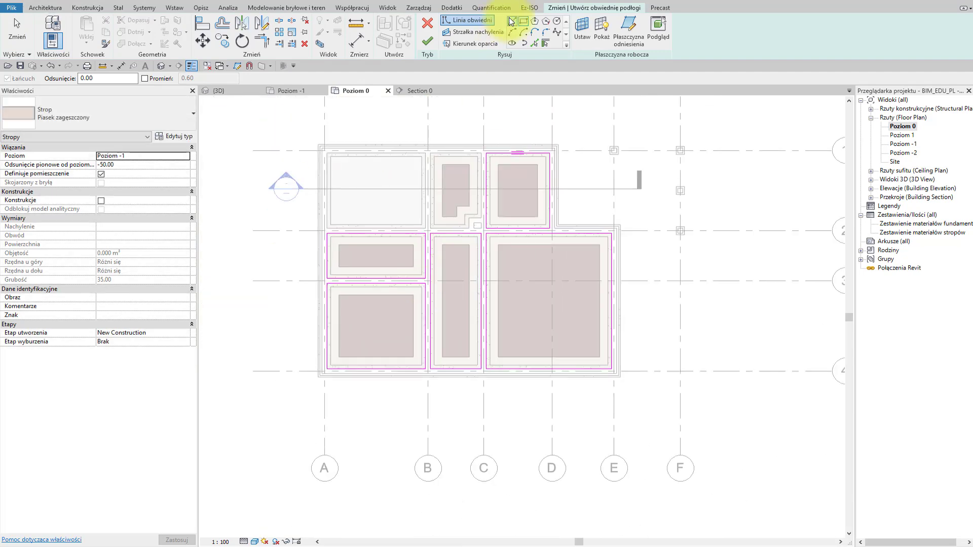
scroll(365, 332, up, 3)
click(427, 41)
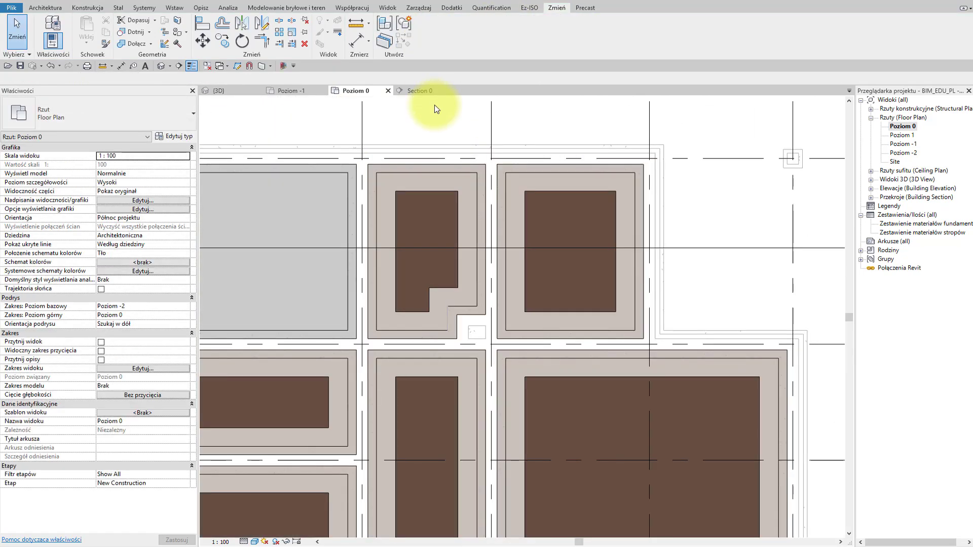
key(ctrl+Tab)
Set the compacted-sand floor to Poziom 0 with a −15 offset, dismissing the overlap warning.
click(574, 290)
shift+middle_drag(575, 291, 525, 372)
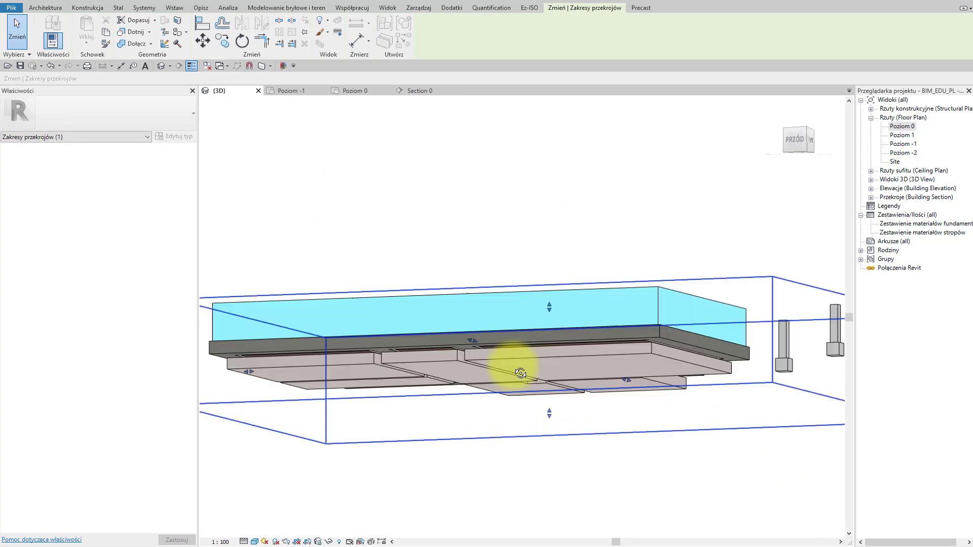
click(525, 373)
click(181, 541)
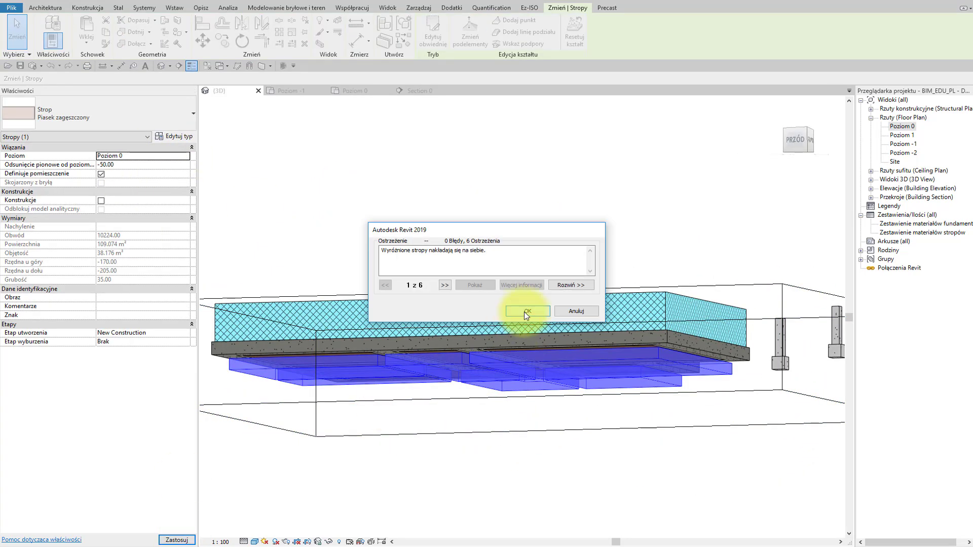
click(550, 322)
text(-15)
key(Return)
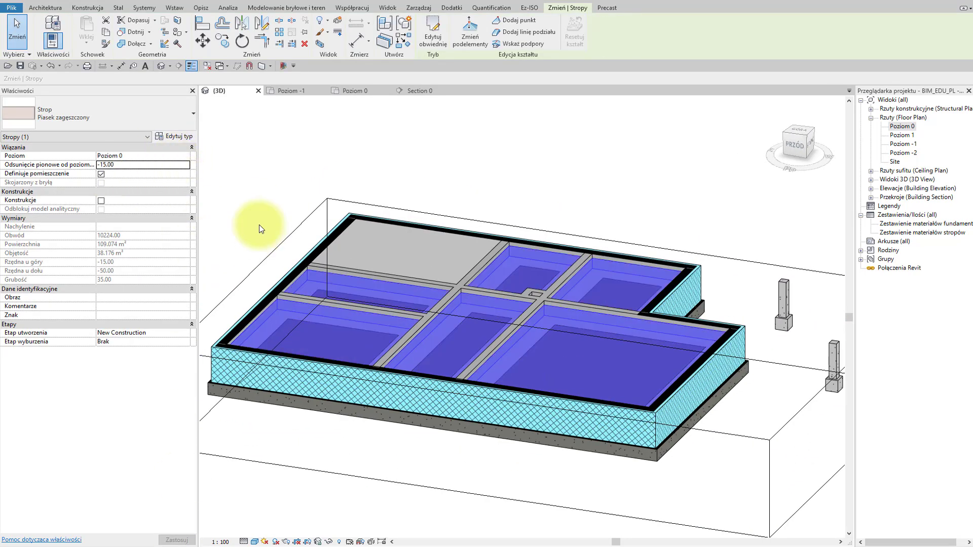
Select the foundation slab and open its boundary for editing in Poziom 0.
click(314, 167)
click(349, 90)
click(433, 31)
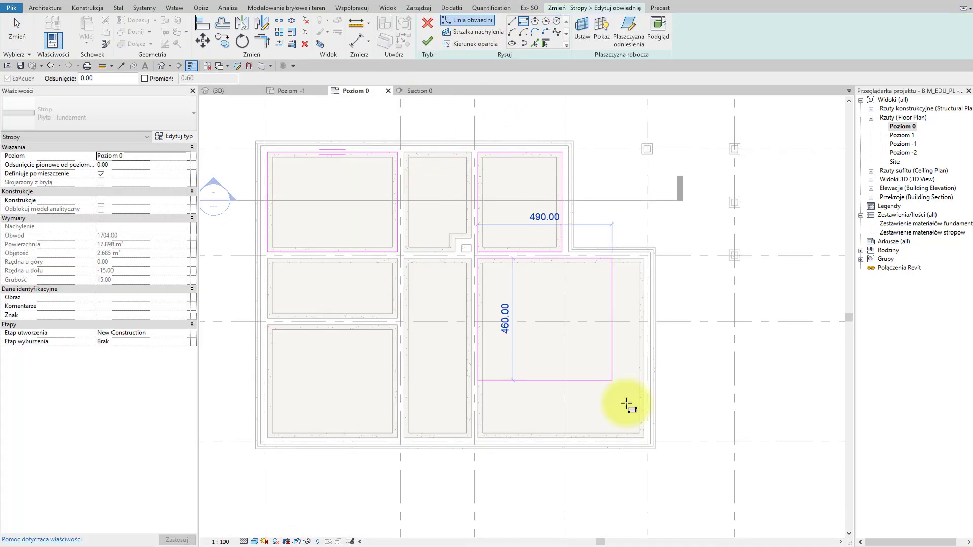
Sketch the foundation slab boundary around each bay and finish the slab edit.
click(644, 437)
click(404, 437)
click(267, 437)
click(398, 258)
click(404, 152)
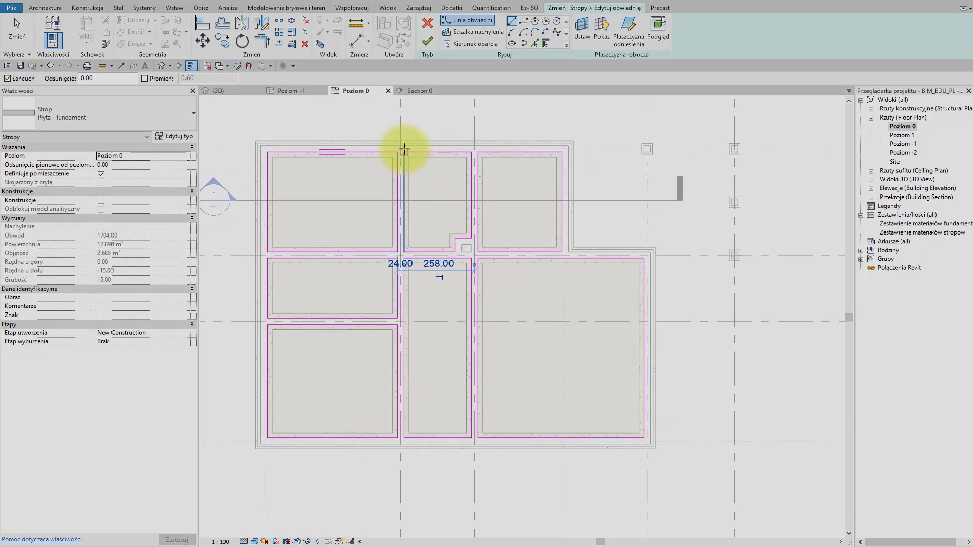
click(428, 41)
click(532, 289)
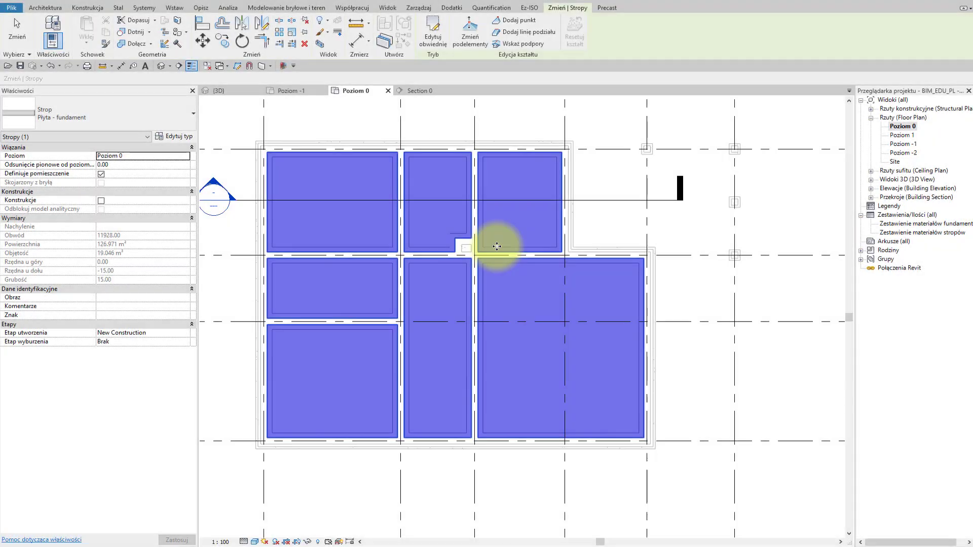
click(695, 289)
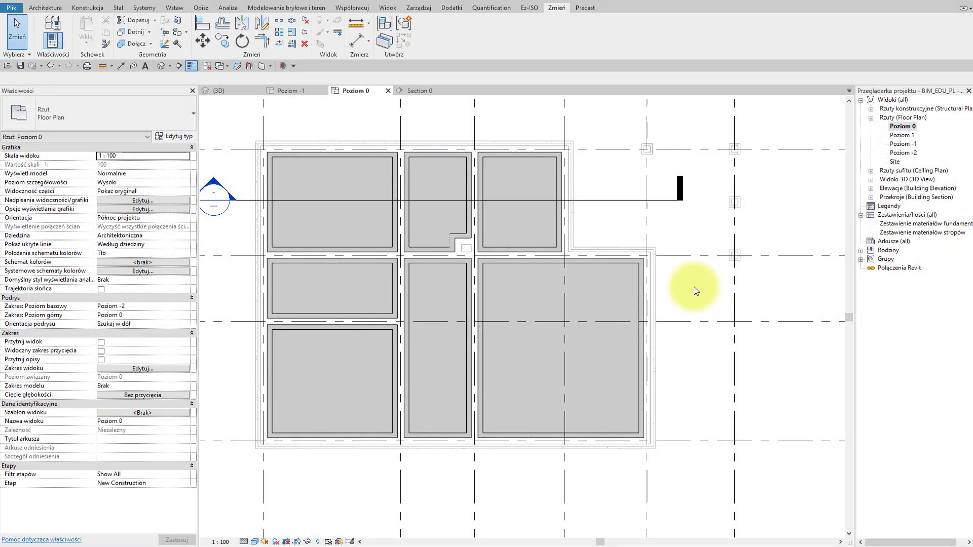
Orbit the 3D view to inspect the finished 15-thick foundation slab.
key(ctrl+Tab)
mouse_move(673, 414)
shift+middle_down()
mouse_move(531, 411)
mouse_move(412, 387)
mouse_move(413, 401)
mouse_move(460, 414)
mouse_move(696, 417)
shift+middle_up()
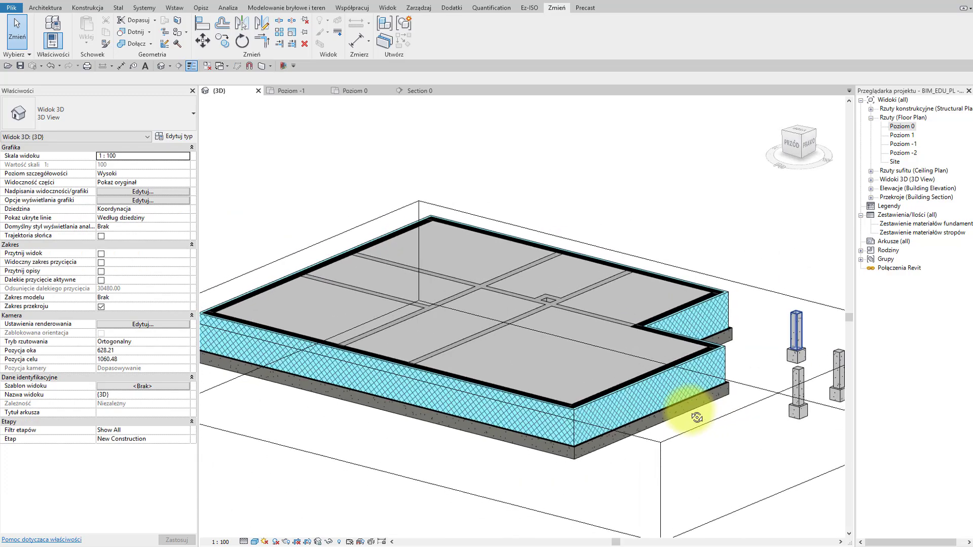
mouse_move(446, 416)
shift+middle_down()
mouse_move(434, 471)
mouse_move(630, 414)
mouse_move(576, 394)
shift+middle_up()
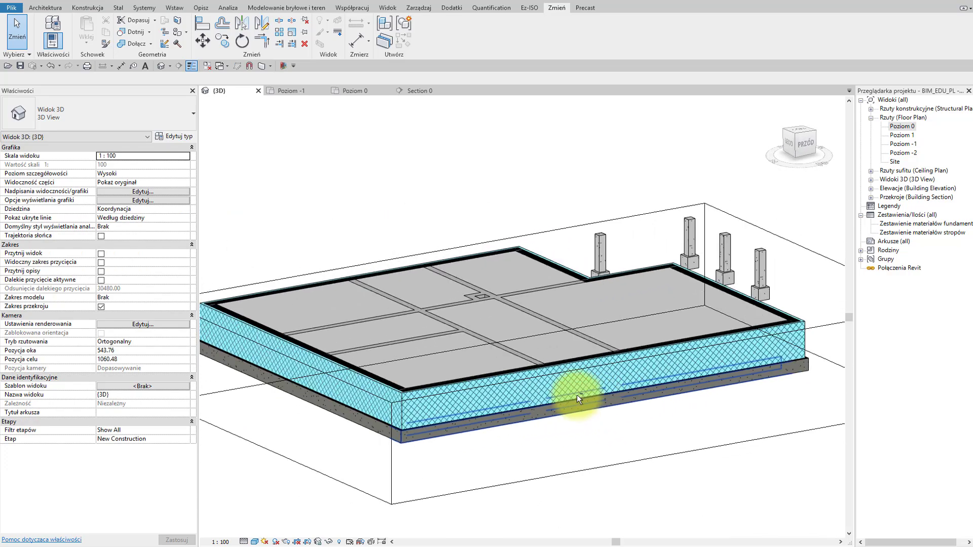
mouse_move(629, 379)
shift+middle_down()
mouse_move(643, 439)
mouse_move(441, 412)
mouse_move(509, 383)
shift+middle_up()
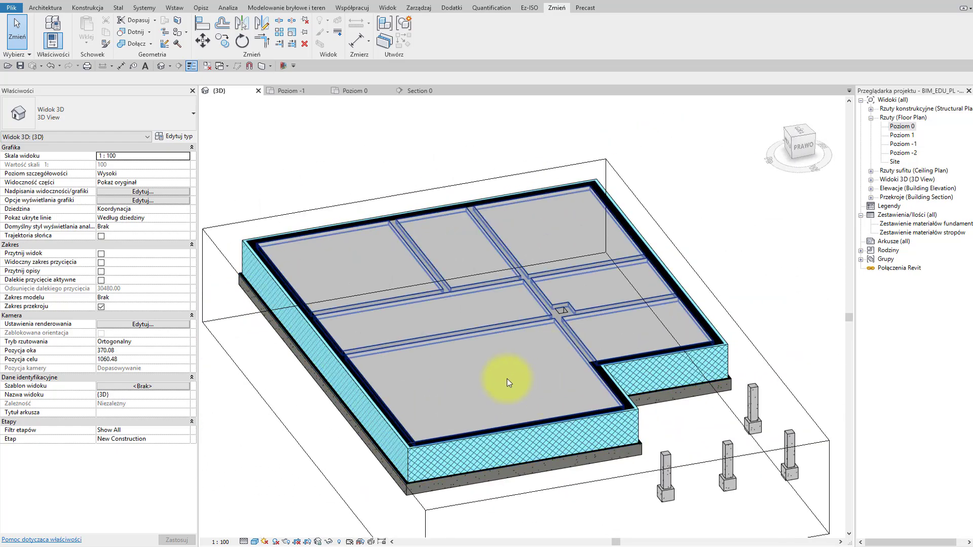
Inspect Section 0, then move the section line lower in the Poziom 0 plan.
click(421, 92)
scroll(470, 185, down, 3)
scroll(455, 202, down, 2)
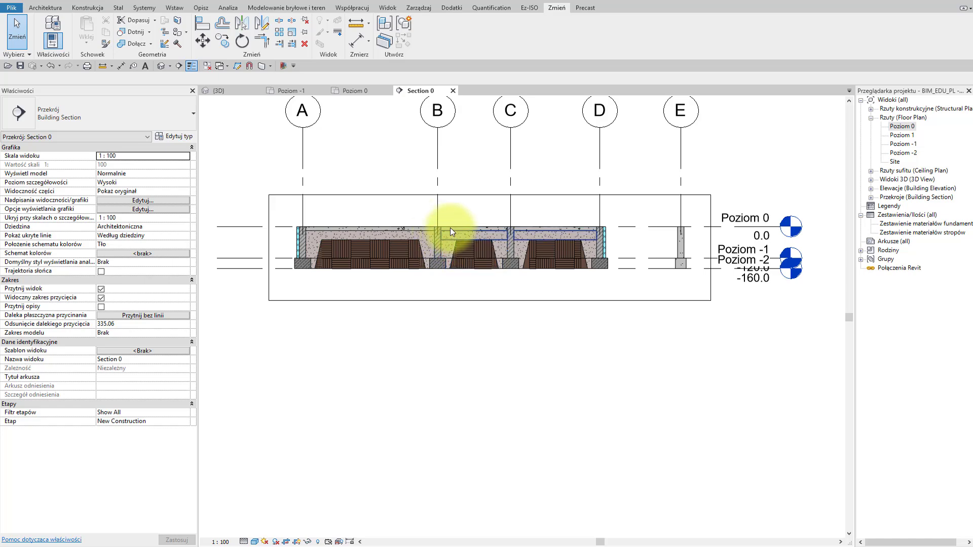
scroll(449, 227, up, 2)
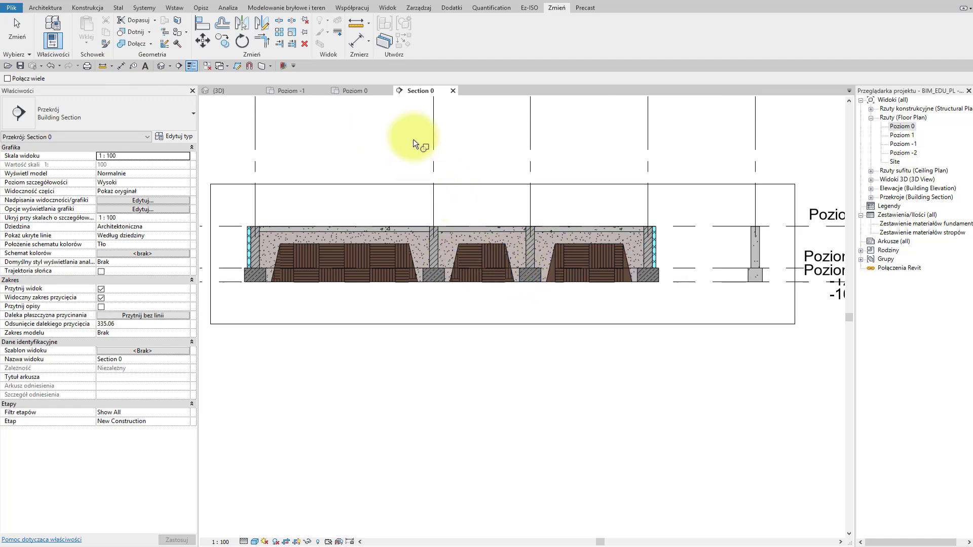
click(344, 91)
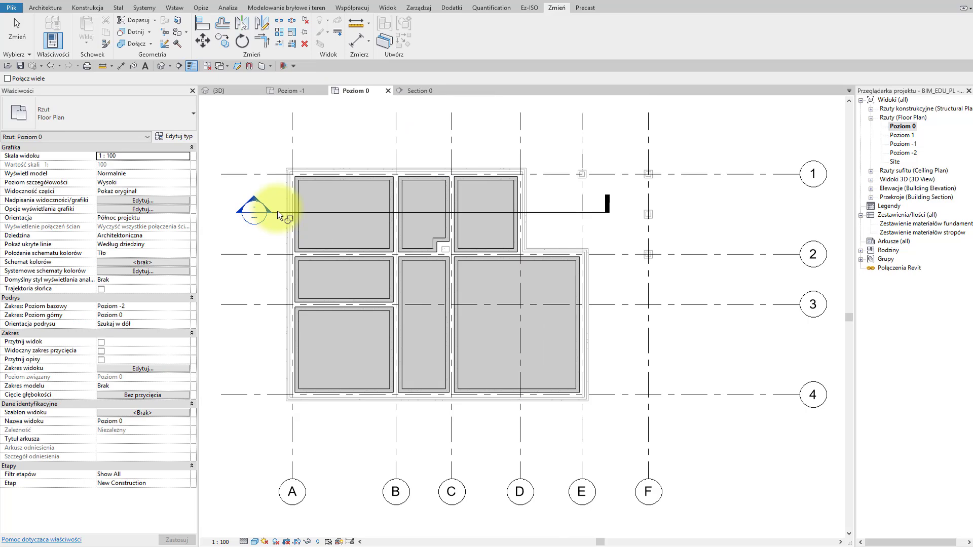
ctrl+drag(277, 210, 276, 273)
Join the top slab with the right and middle footing beams in Section 0.
click(408, 92)
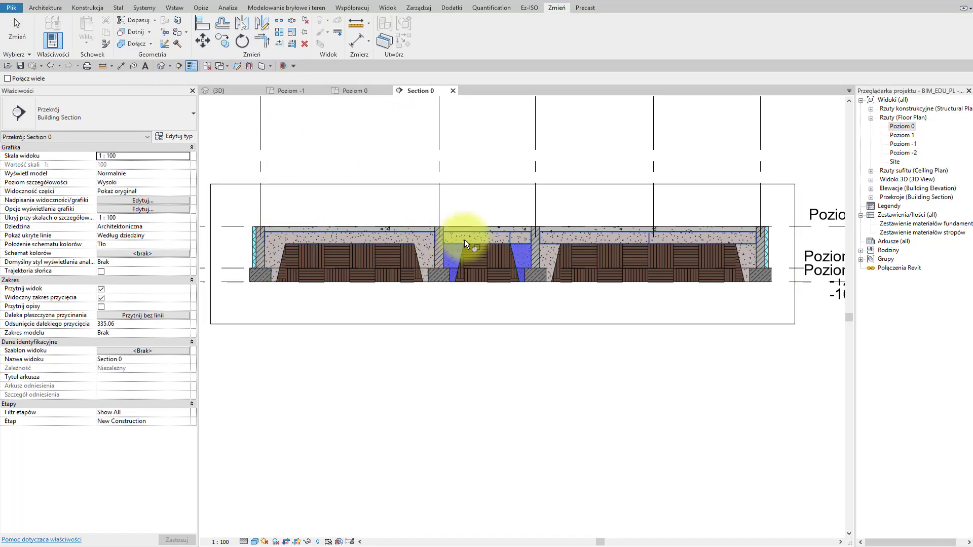
click(554, 236)
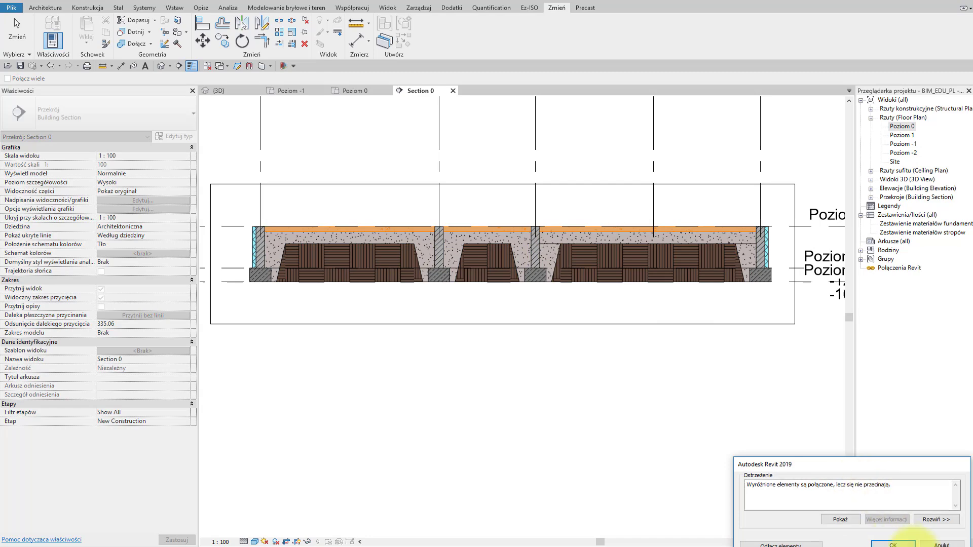
click(941, 543)
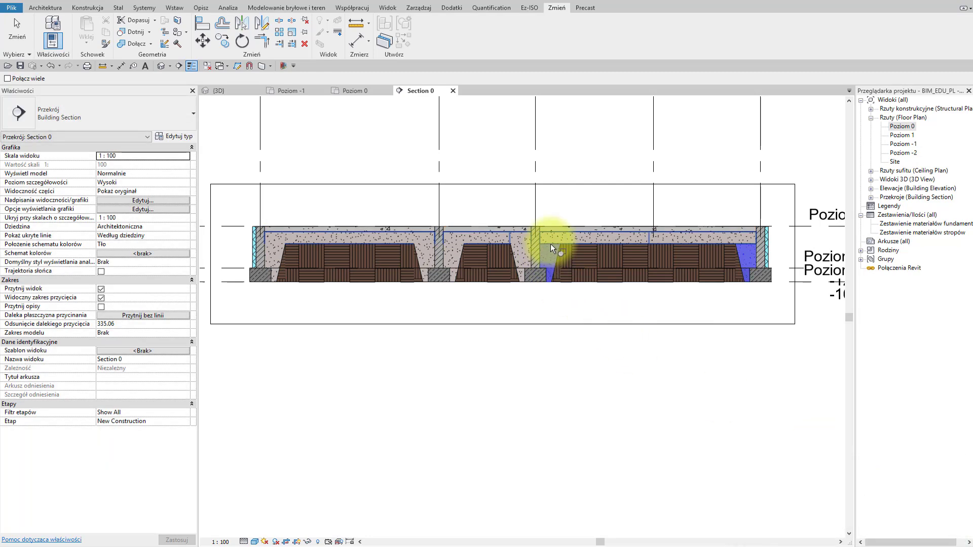
click(553, 243)
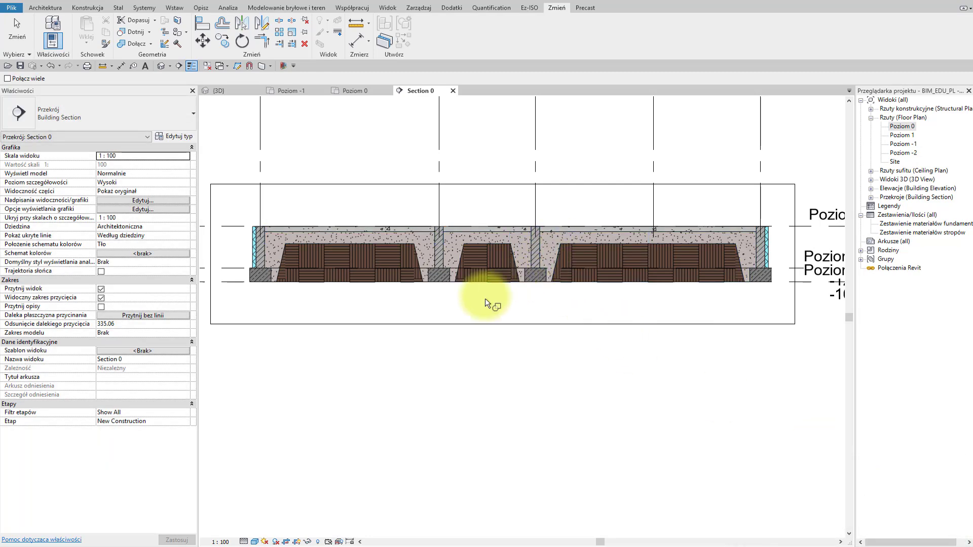
click(475, 284)
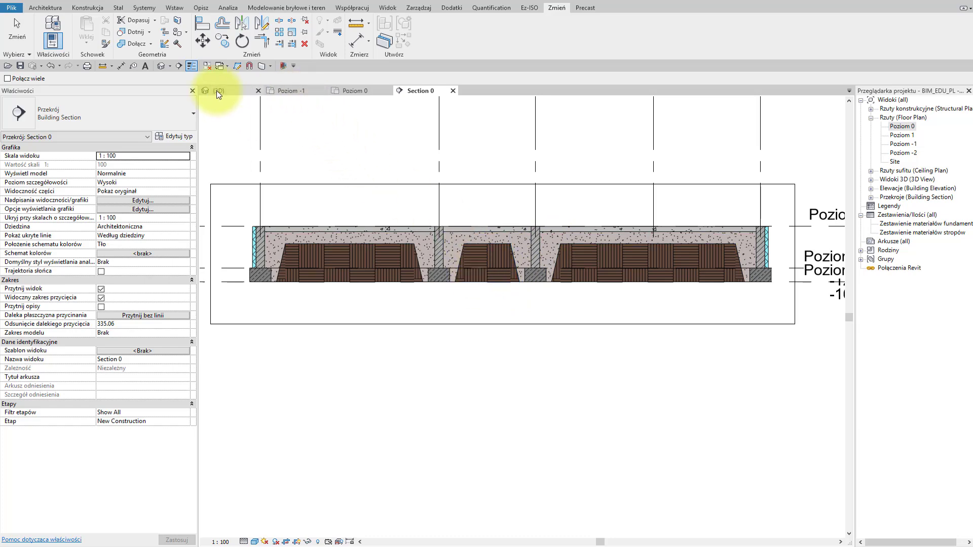
click(353, 91)
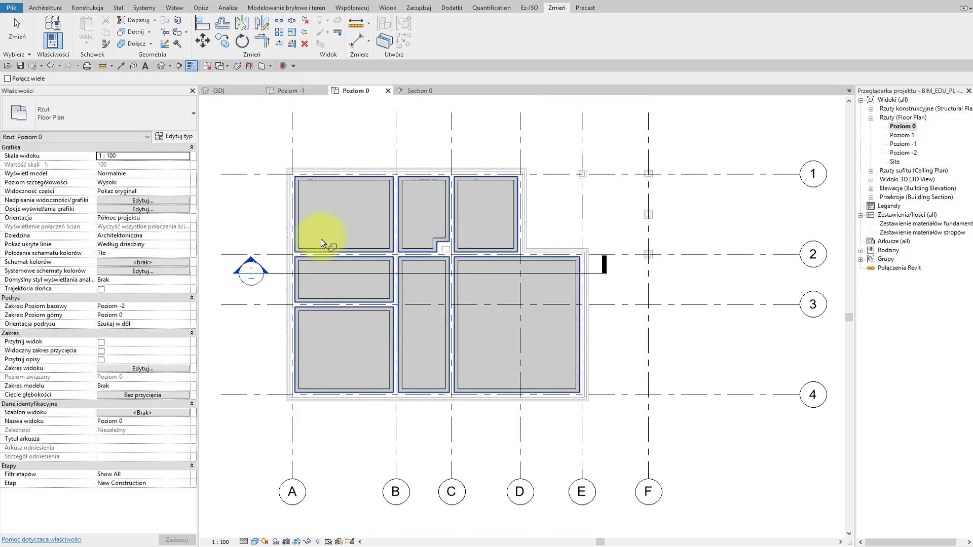
Lower the section line, join the left foundation block with the slab concrete, and view in 3D.
click(279, 274)
drag(276, 340, 277, 344)
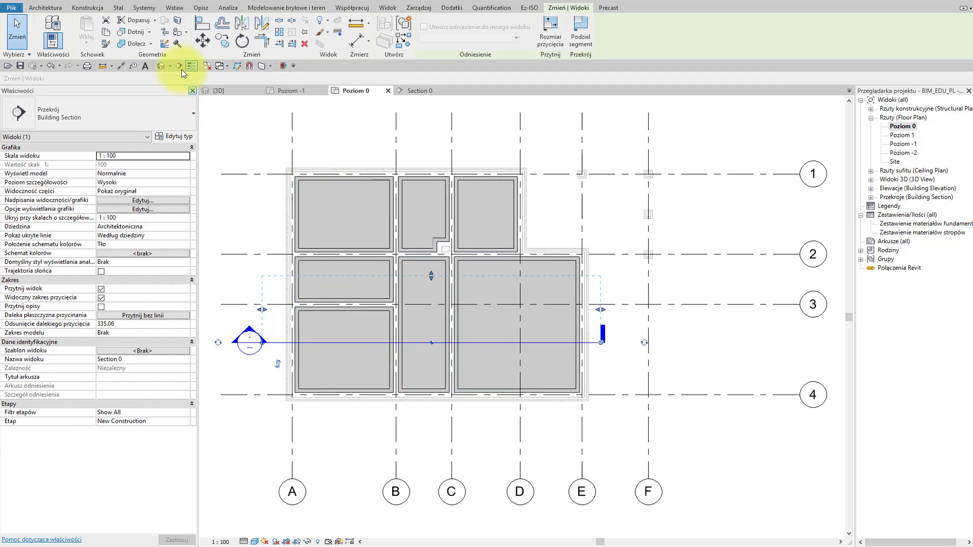
click(135, 44)
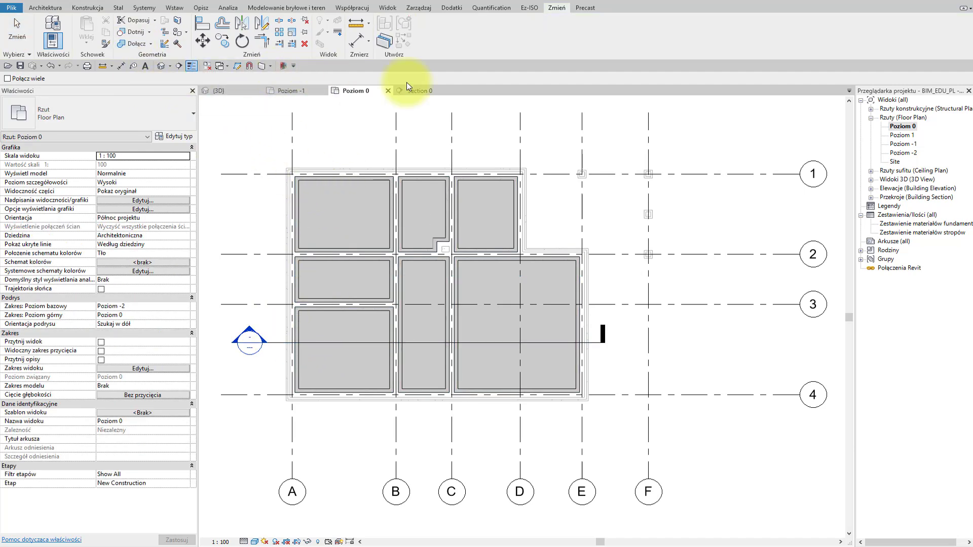
click(435, 92)
click(275, 254)
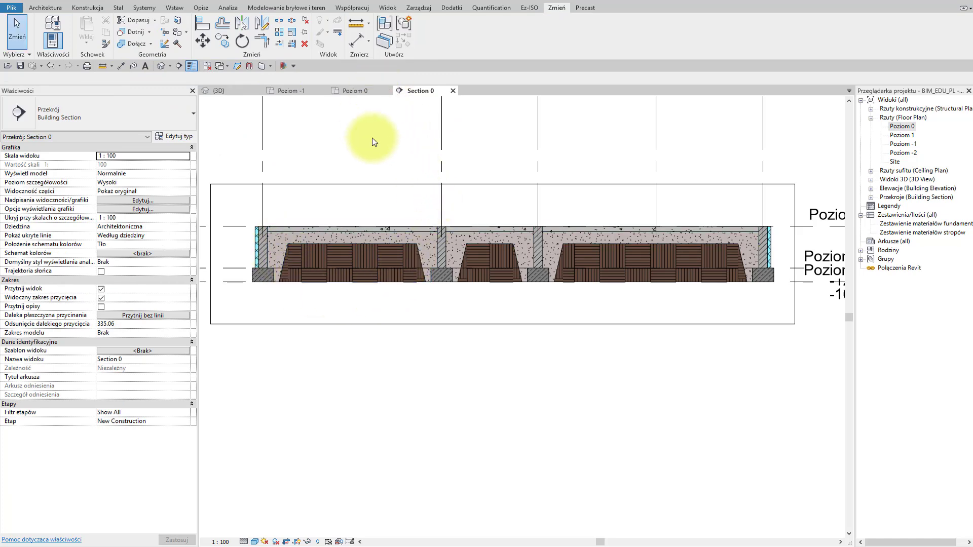
key(ctrl+Tab)
mouse_move(717, 358)
shift+middle_down()
mouse_move(630, 374)
mouse_move(570, 354)
mouse_move(588, 391)
mouse_move(532, 413)
mouse_move(504, 402)
mouse_move(756, 380)
mouse_move(426, 415)
mouse_move(630, 432)
mouse_move(449, 442)
mouse_move(608, 456)
mouse_move(510, 449)
mouse_move(514, 434)
shift+middle_up()
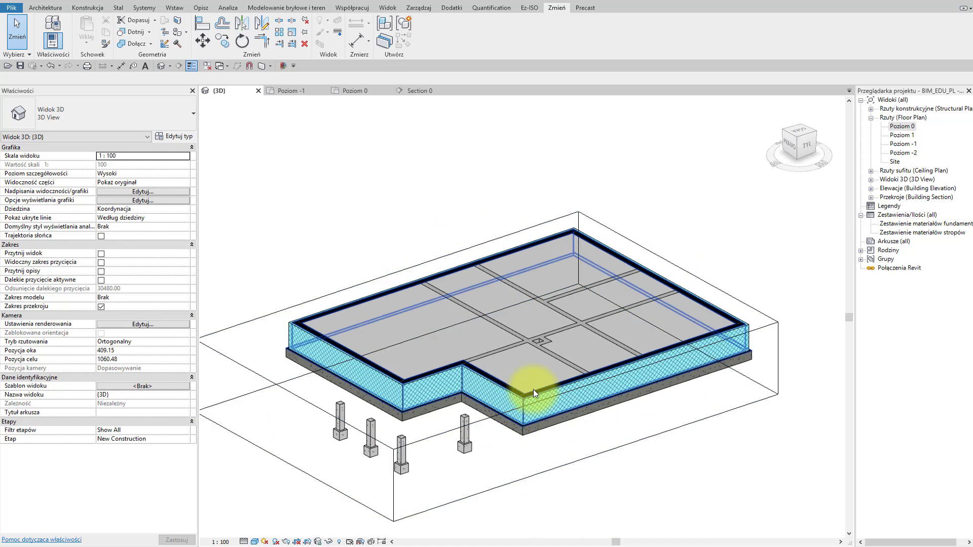
Open the foundation and floor material schedules, widening column C to show full material names.
middle_drag(538, 412, 537, 401)
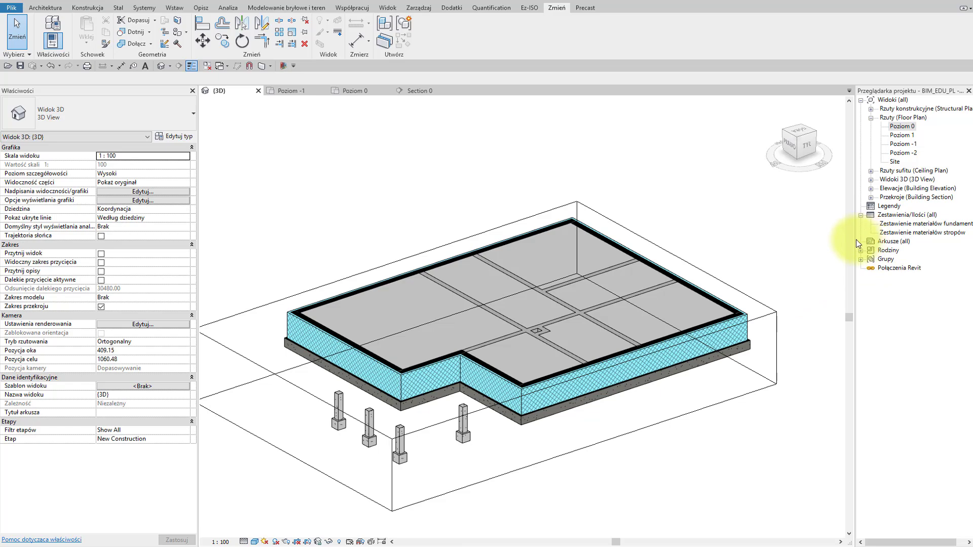
double_click(900, 224)
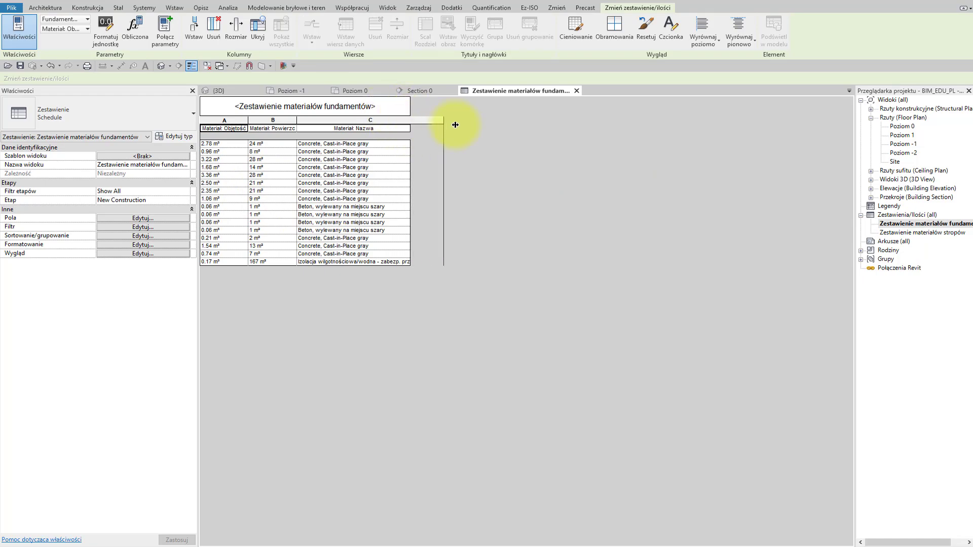
drag(410, 128, 480, 128)
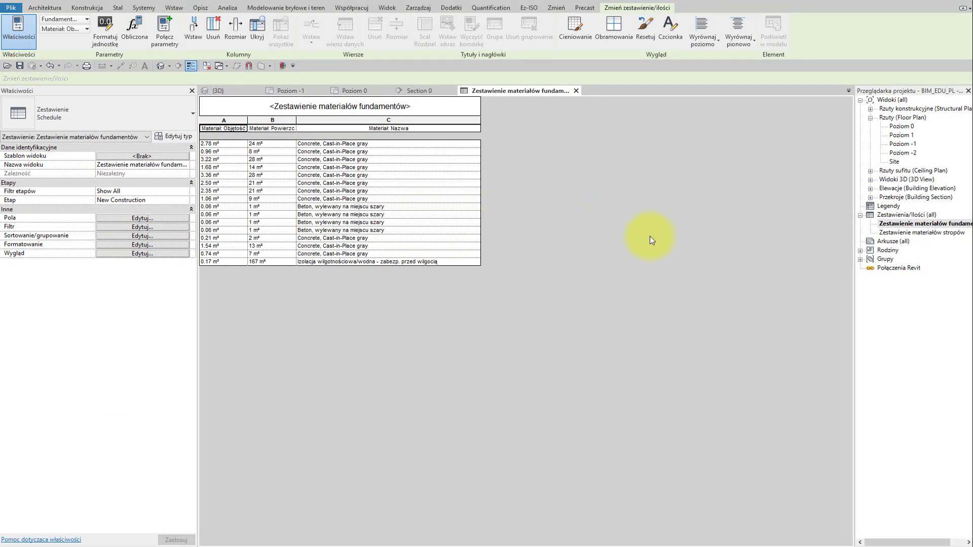
double_click(915, 233)
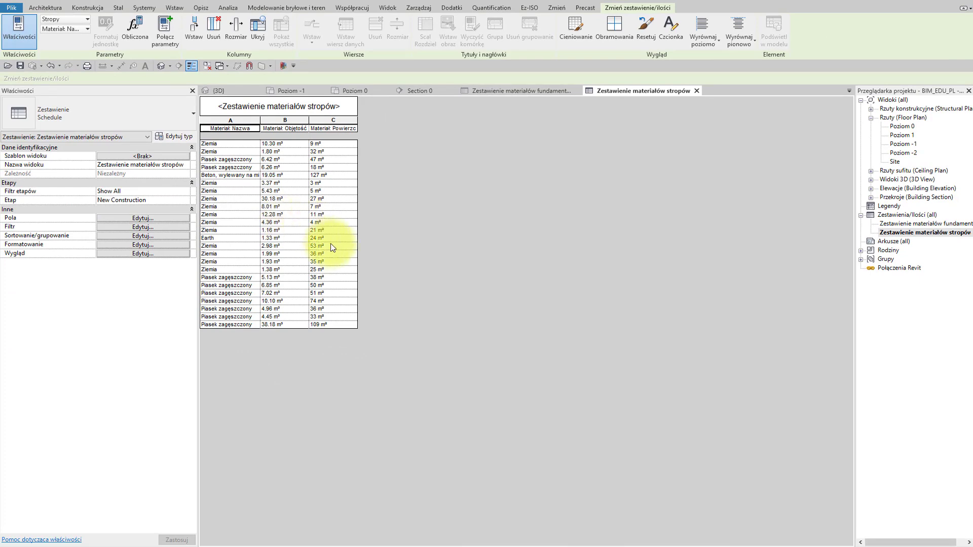
click(357, 90)
Orbit the 3D view to inspect the foundation from several sides.
key(ctrl+Tab)
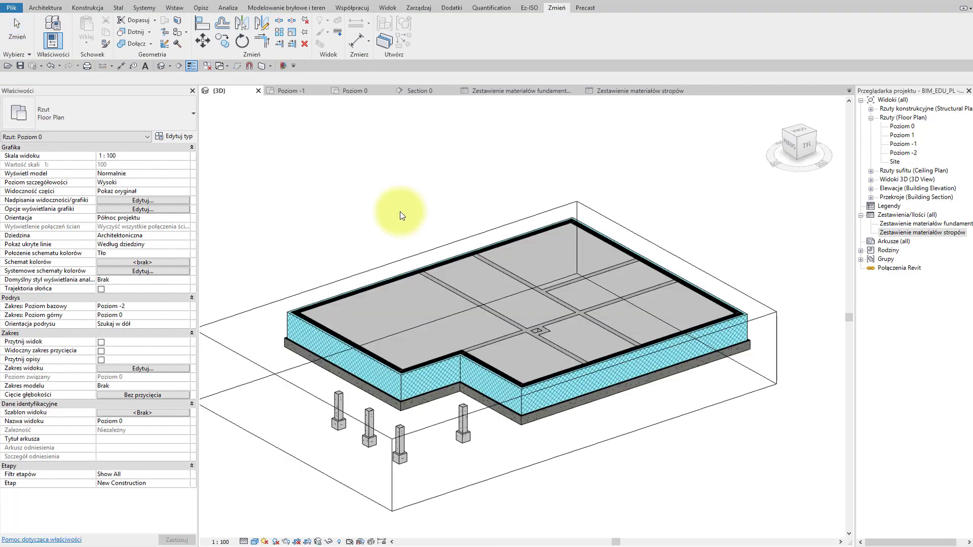
mouse_move(646, 370)
shift+middle_down()
mouse_move(402, 425)
mouse_move(412, 402)
mouse_move(571, 397)
mouse_move(411, 414)
mouse_move(429, 424)
mouse_move(450, 388)
mouse_move(445, 401)
mouse_move(614, 399)
mouse_move(567, 338)
shift+middle_up()
mouse_move(643, 357)
shift+middle_down()
mouse_move(527, 380)
mouse_move(446, 380)
shift+middle_up()
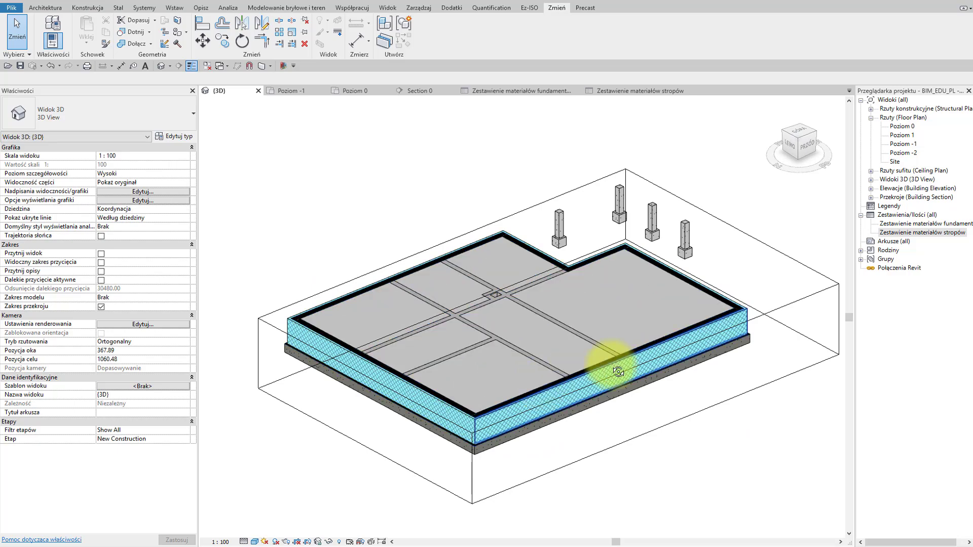
mouse_move(614, 369)
shift+middle_down()
mouse_move(423, 387)
mouse_move(609, 439)
mouse_move(488, 409)
shift+middle_up()
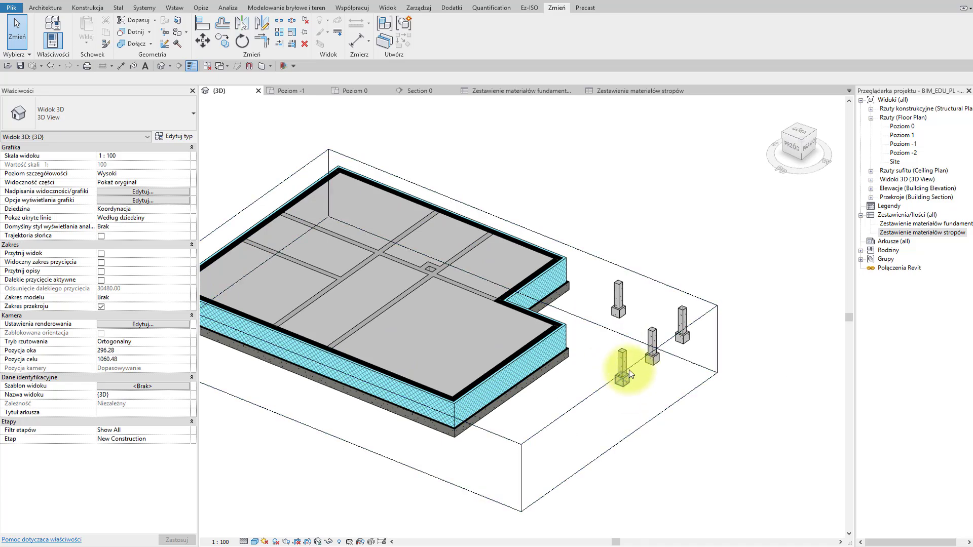
scroll(639, 375, down, 2)
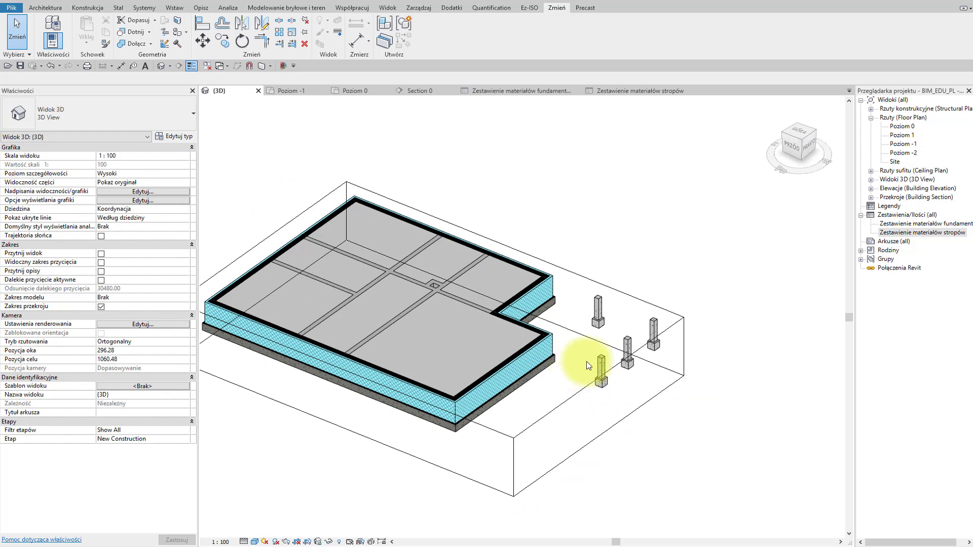
scroll(579, 360, up, 3)
scroll(579, 361, up, 2)
Move the section line up between grids 1 and 2 and shorten its right extent.
click(349, 91)
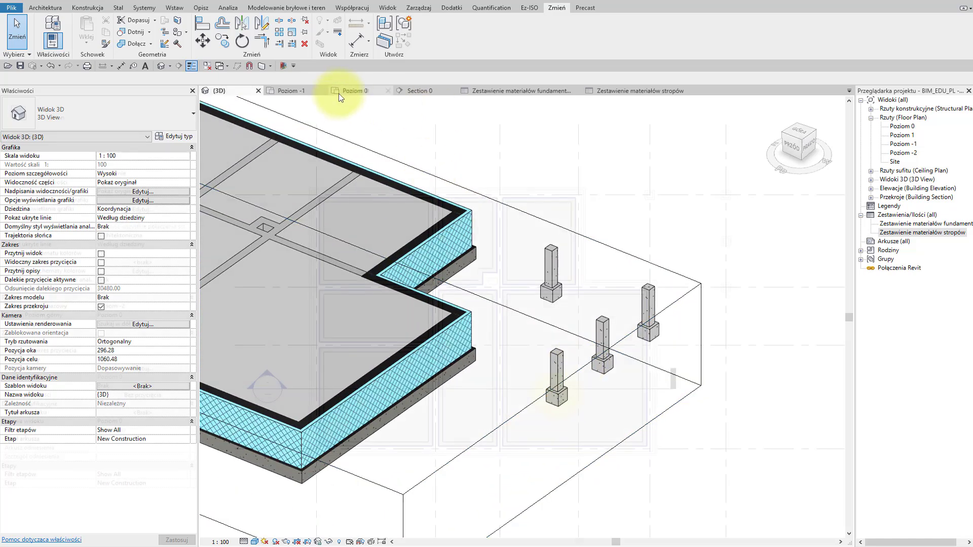
click(552, 390)
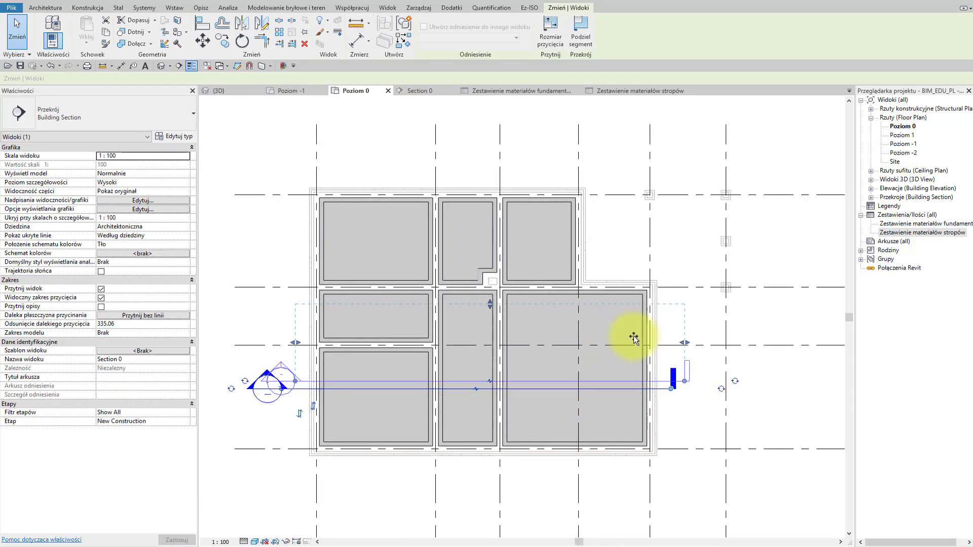
mouse_move(717, 264)
mouse_down()
mouse_move(479, 221)
mouse_move(590, 224)
mouse_up()
scroll(641, 263, right, 5)
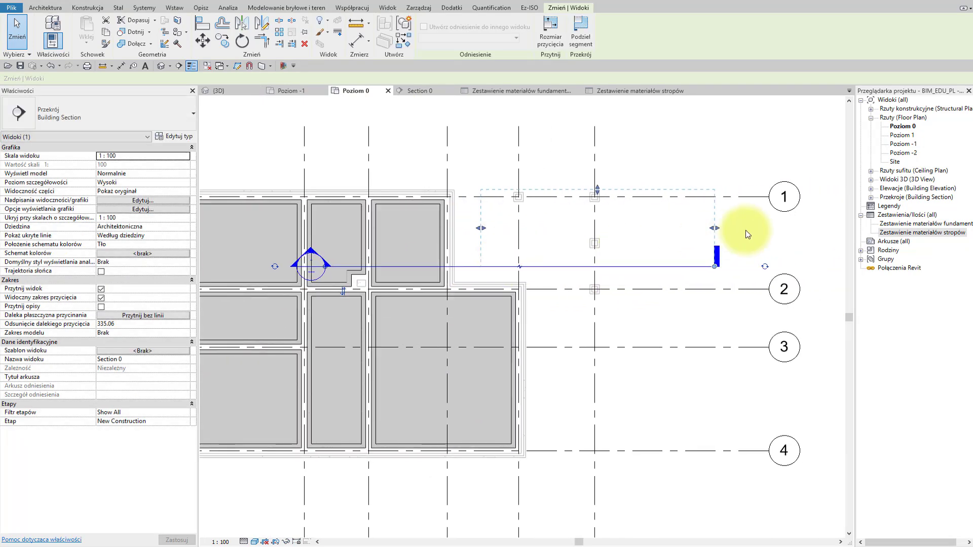
drag(712, 228, 643, 228)
click(550, 233)
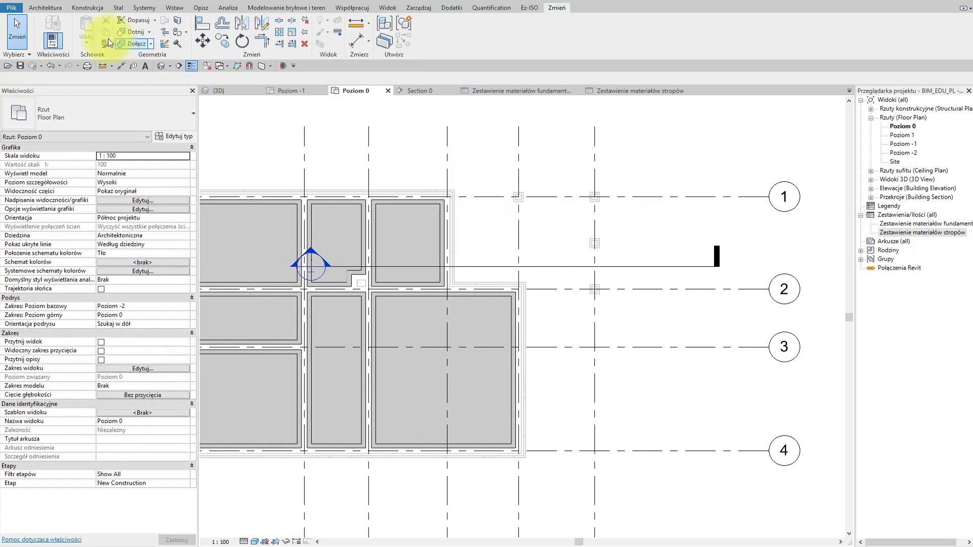
click(59, 10)
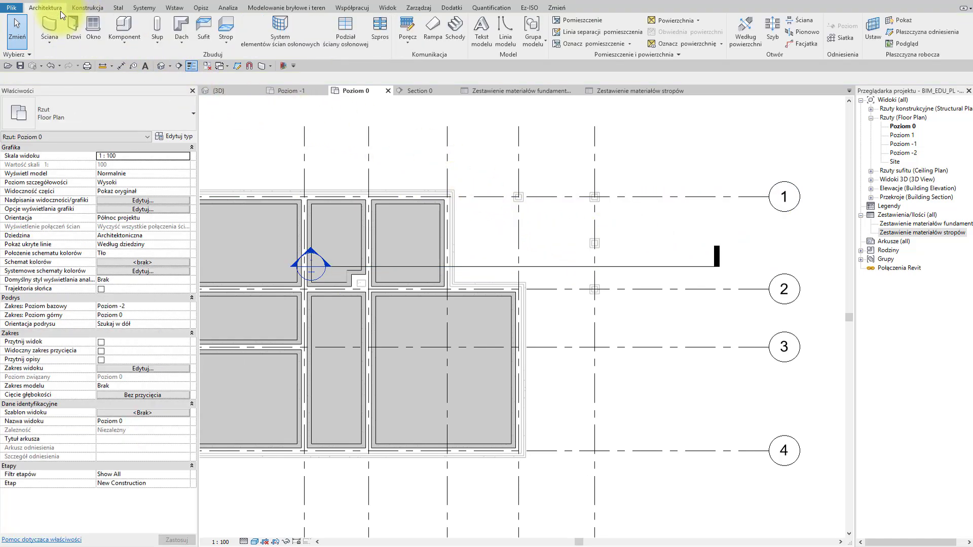
Create an in-place Fundamenty konstrukcyjne model named 'Izoolcja'.
click(124, 40)
click(140, 81)
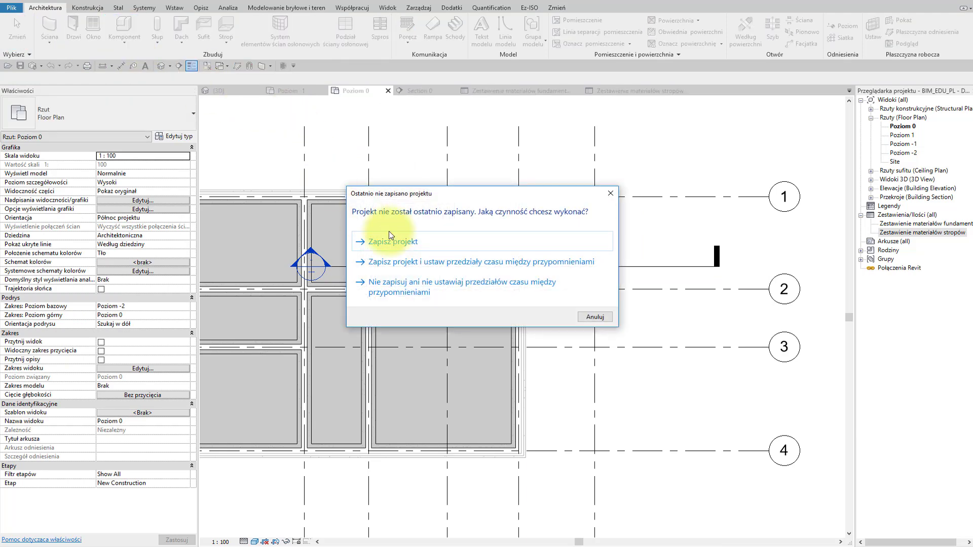
click(588, 317)
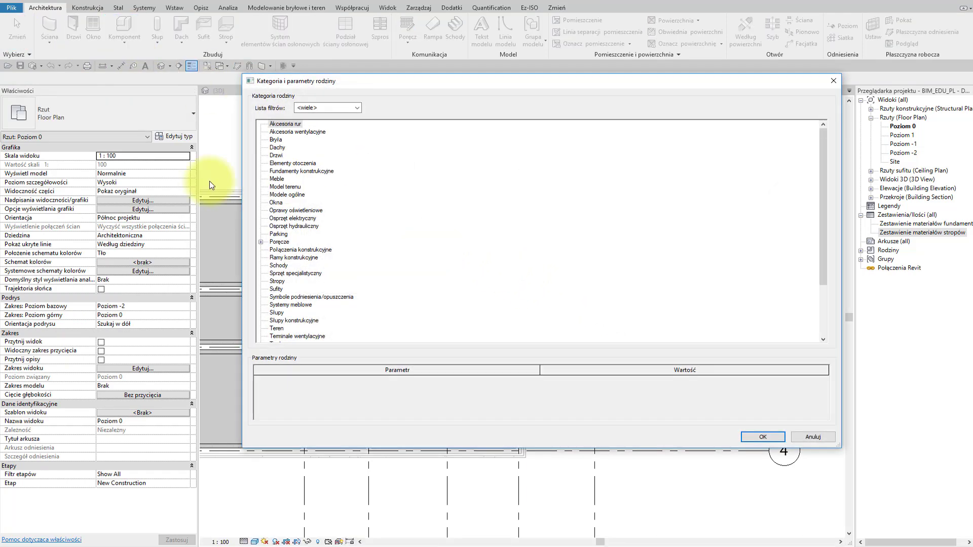
click(294, 171)
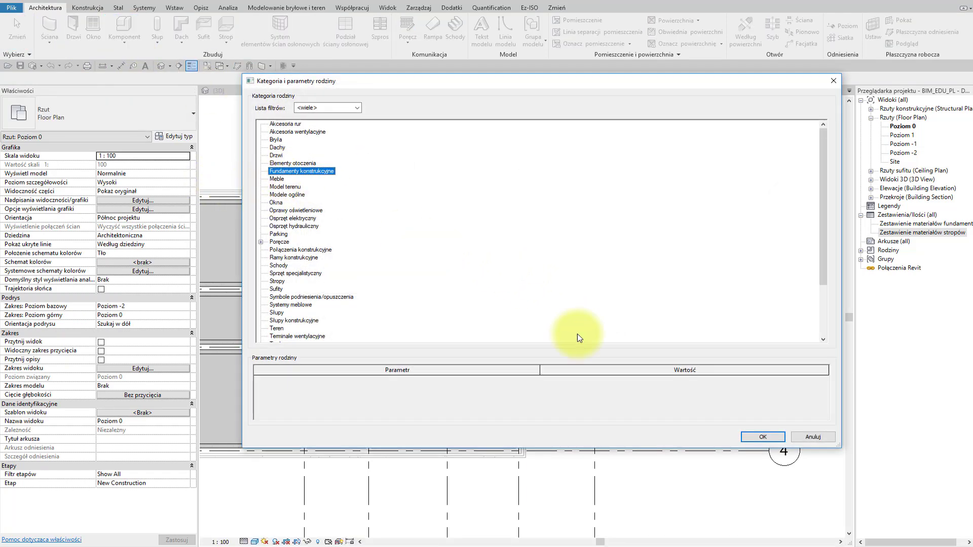
click(754, 438)
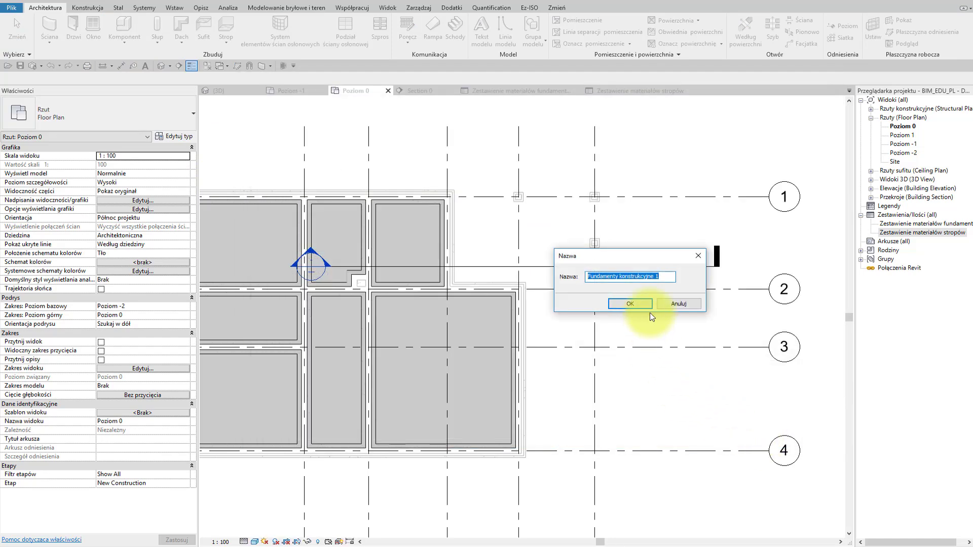
text(Izoola)
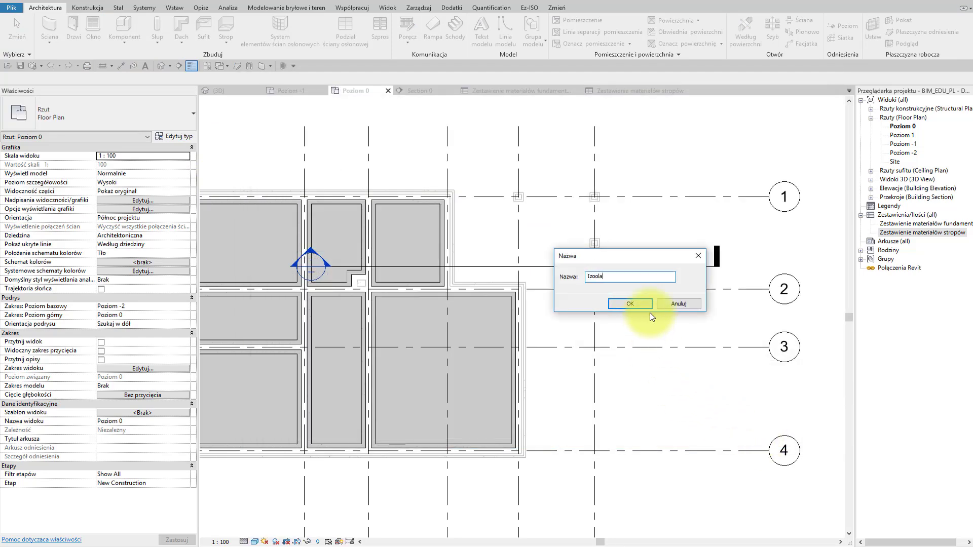
text(cja1)
key(Return)
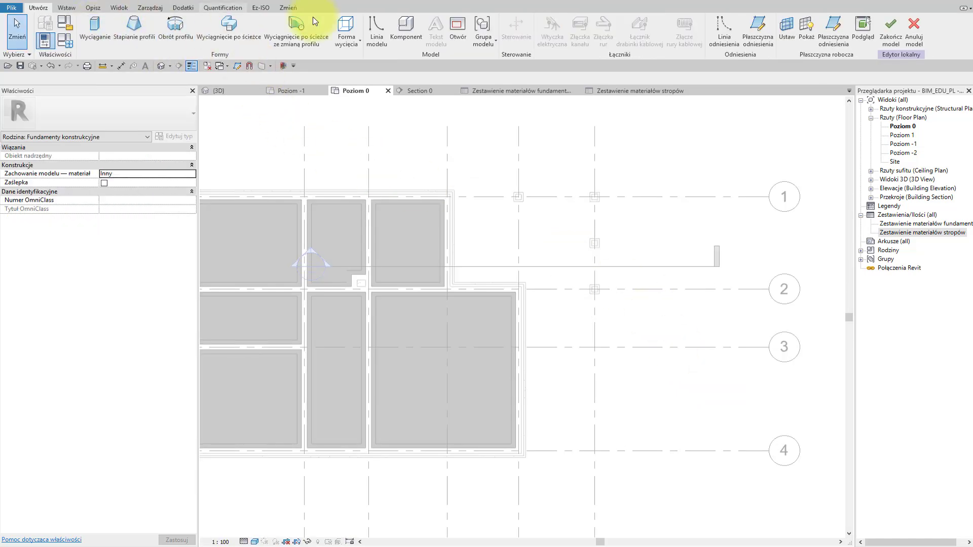
Start a sweep and sketch a closed rectangular path around the small square footing.
click(297, 9)
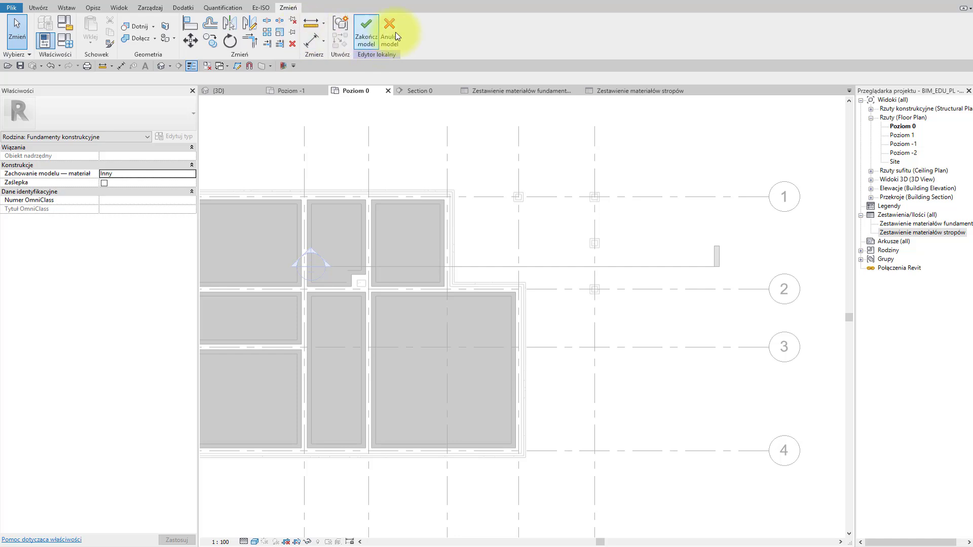
click(38, 7)
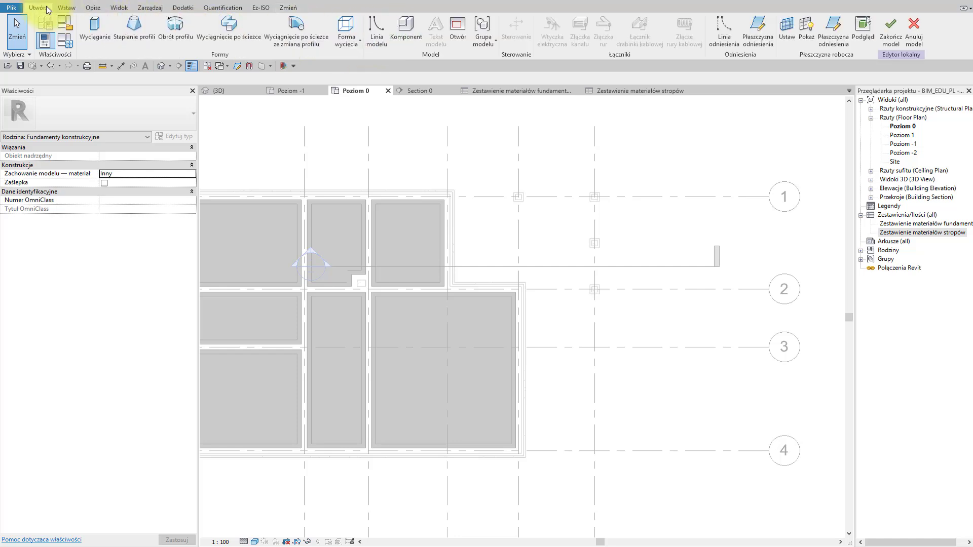
click(236, 35)
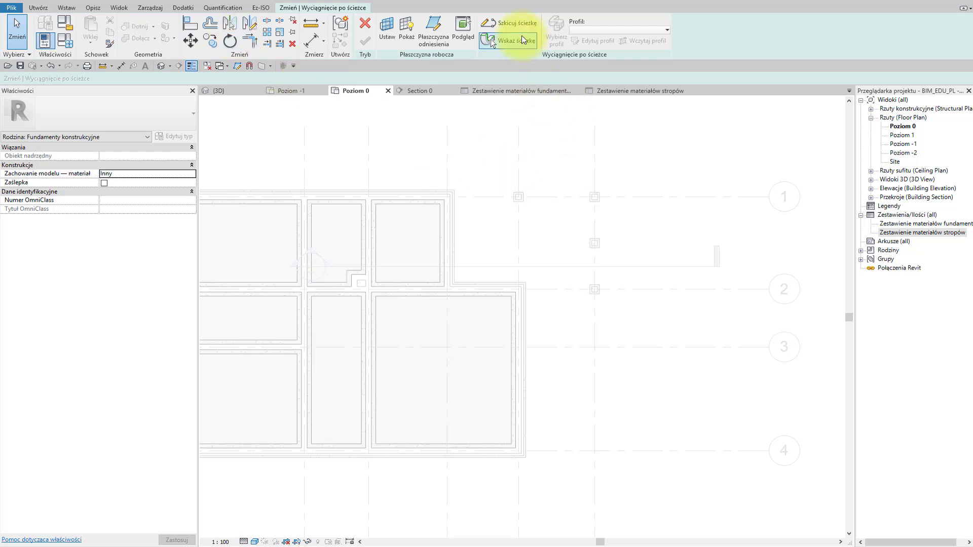
scroll(522, 193, up, 2)
scroll(521, 203, up, 3)
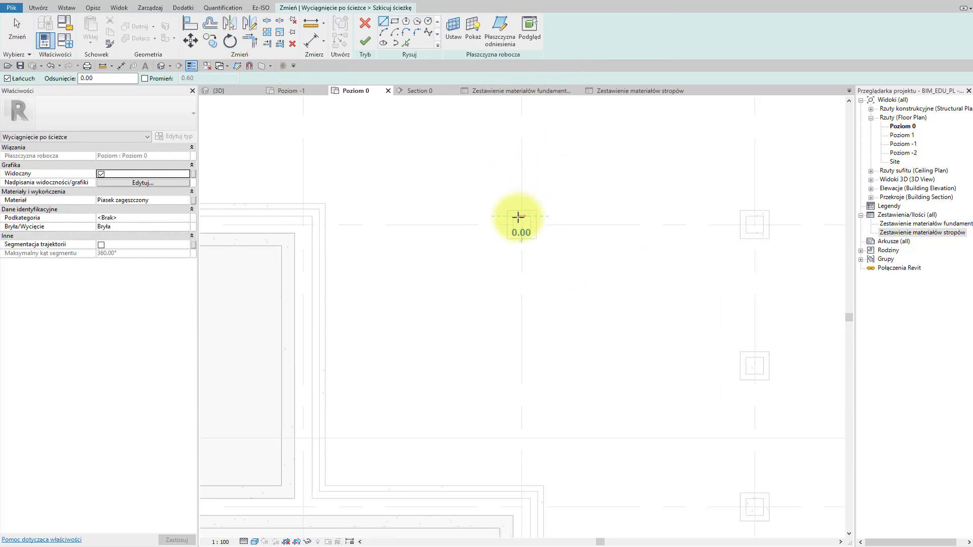
click(513, 217)
click(514, 231)
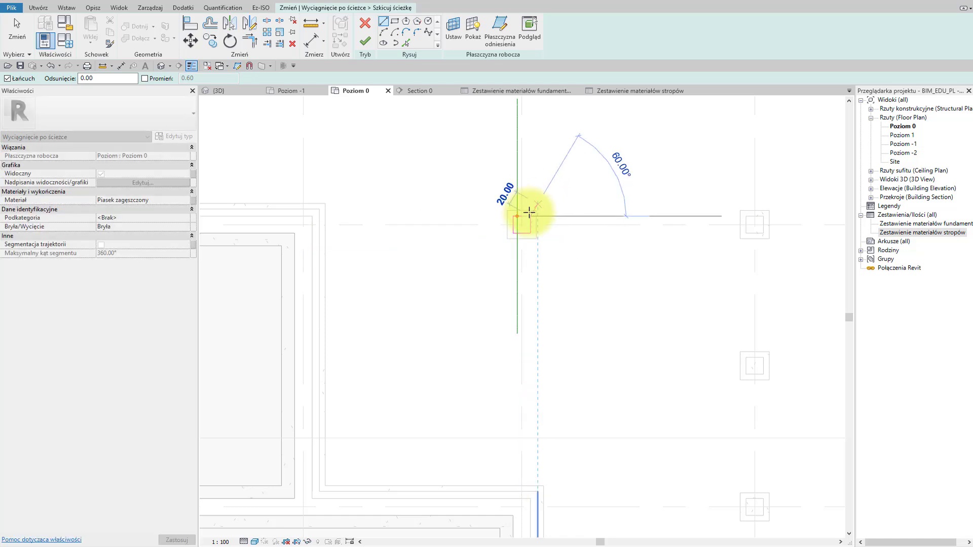
scroll(518, 213, up, 3)
scroll(516, 216, up, 2)
scroll(512, 203, up, 2)
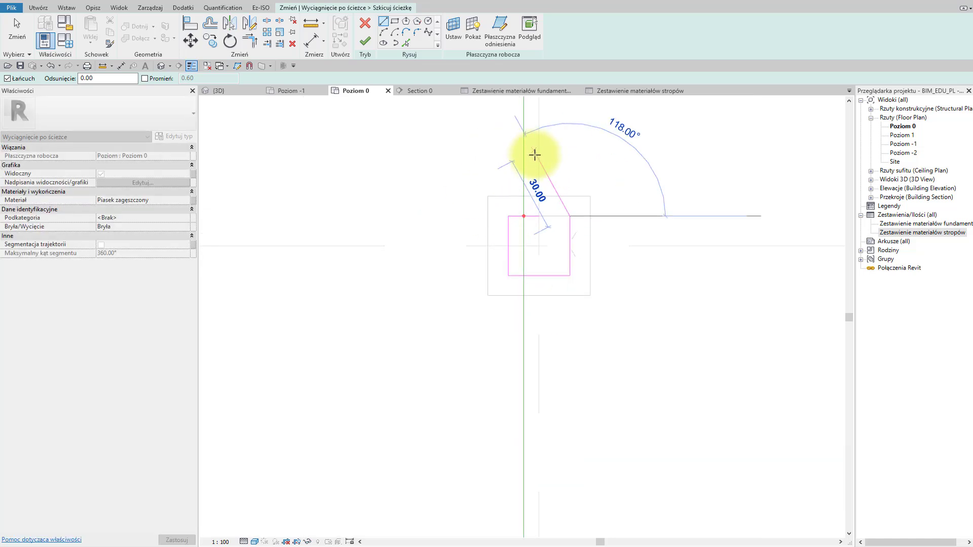
click(537, 216)
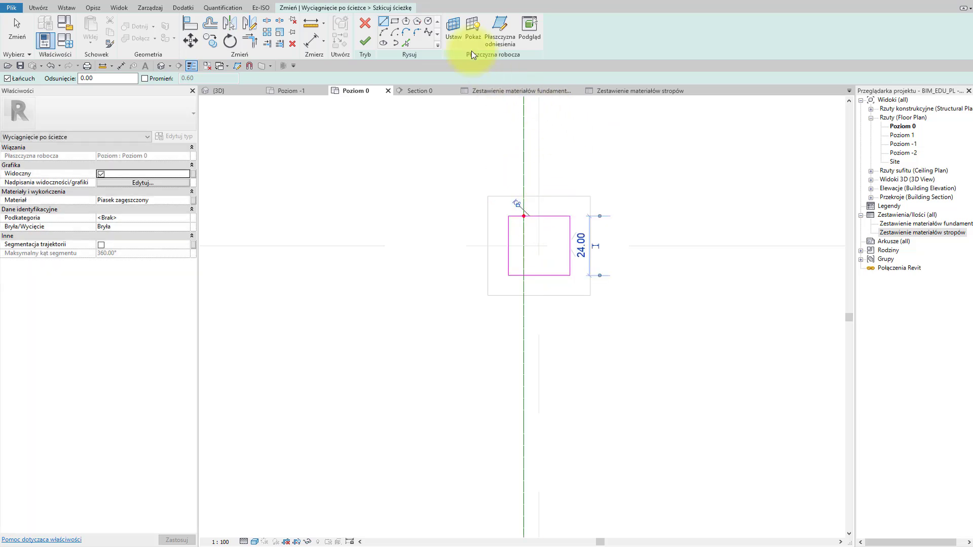
click(370, 45)
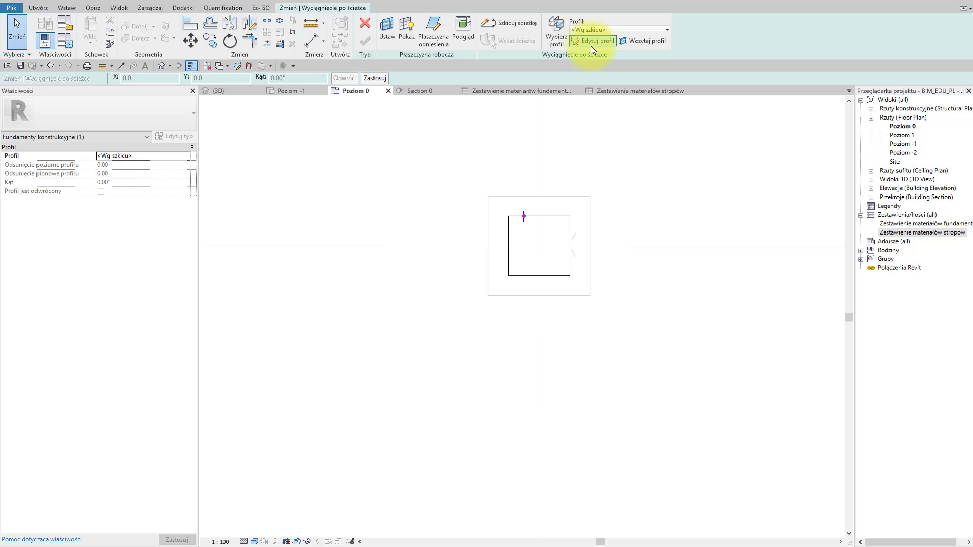
Start editing the sweep profile in the East elevation.
click(591, 45)
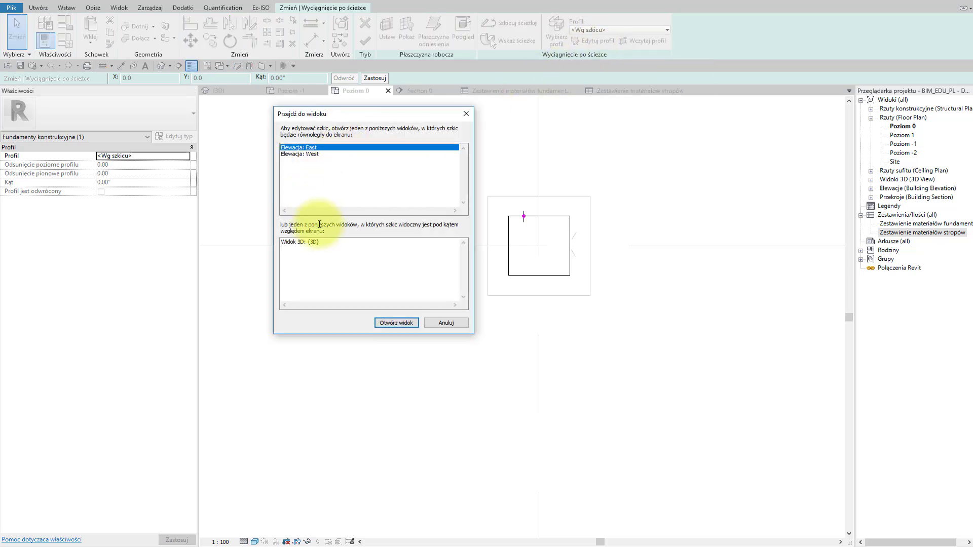
click(391, 322)
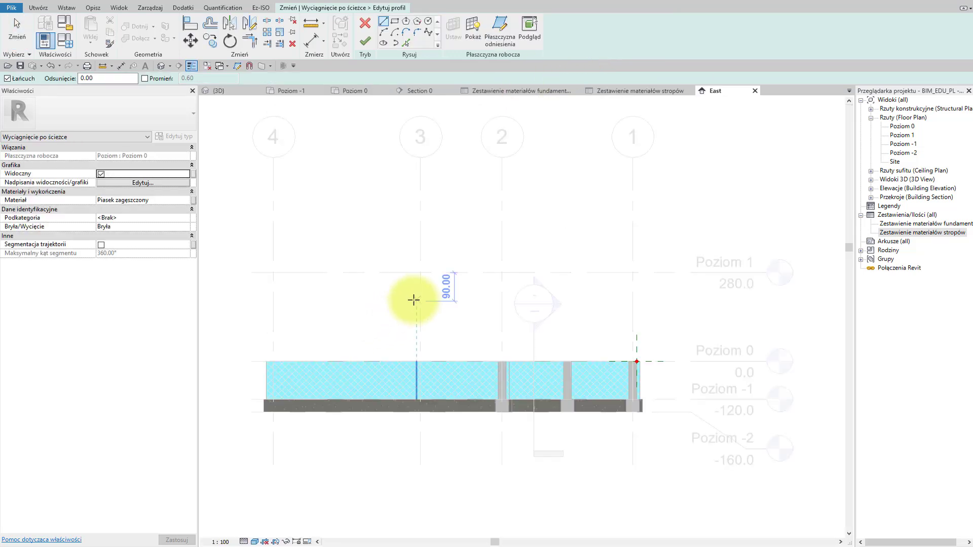
scroll(664, 405, up, 2)
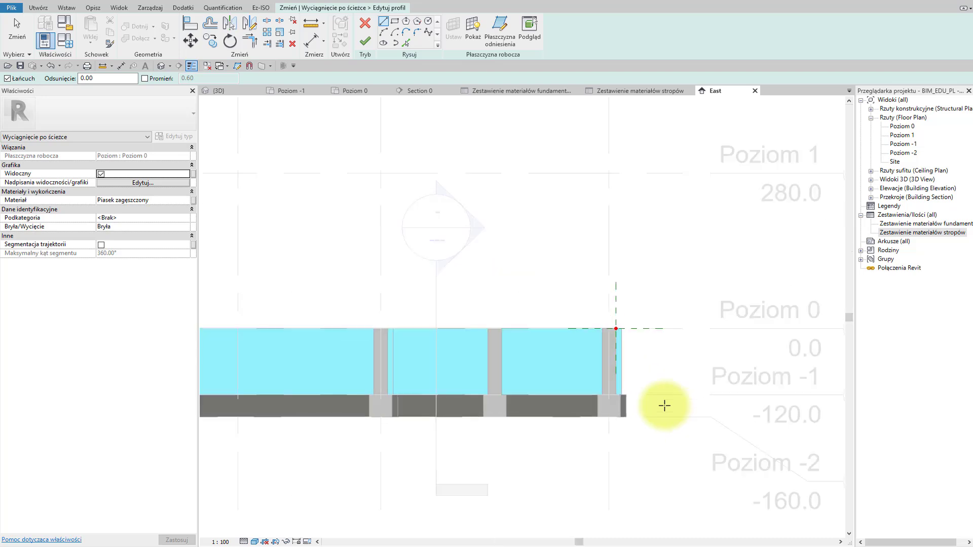
scroll(662, 406, up, 2)
scroll(630, 391, up, 2)
Set the sweep material to Izolacja wilgotnościowa/wodna - zabezp. przed wilgocią.
click(300, 124)
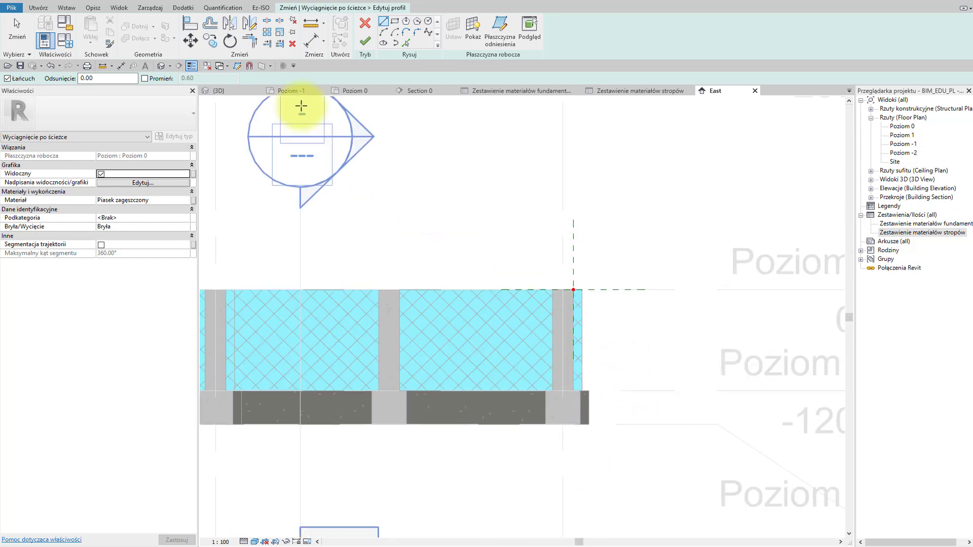
click(186, 201)
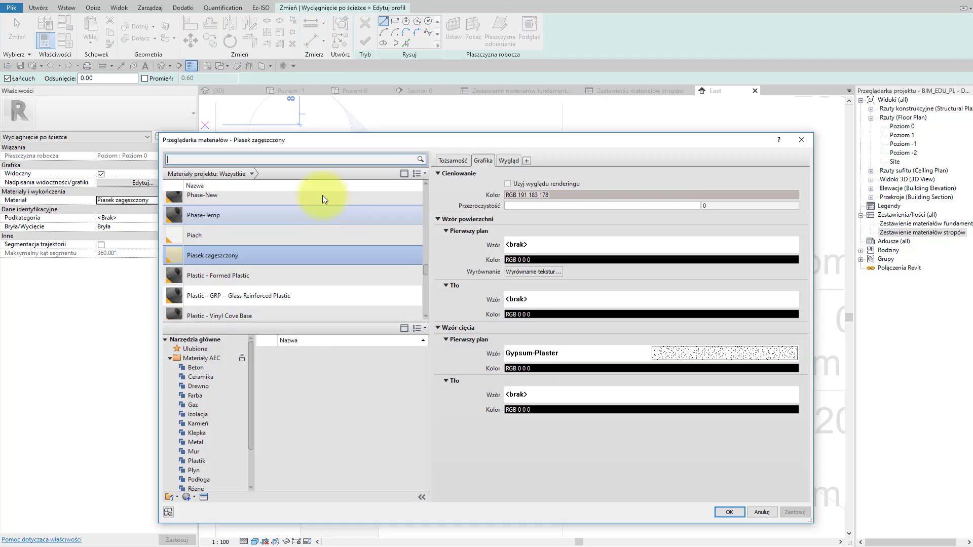
text(izo)
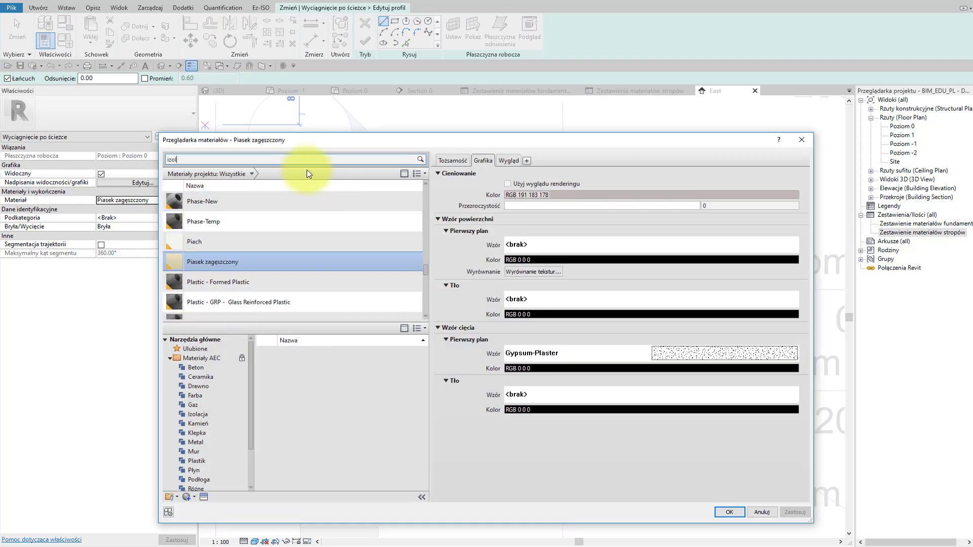
text(la)
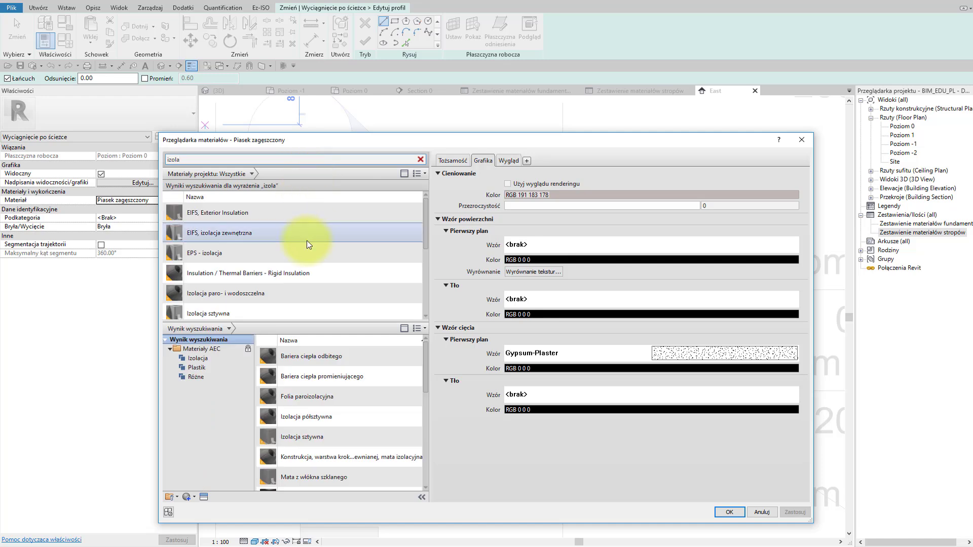
scroll(319, 290, down, 1)
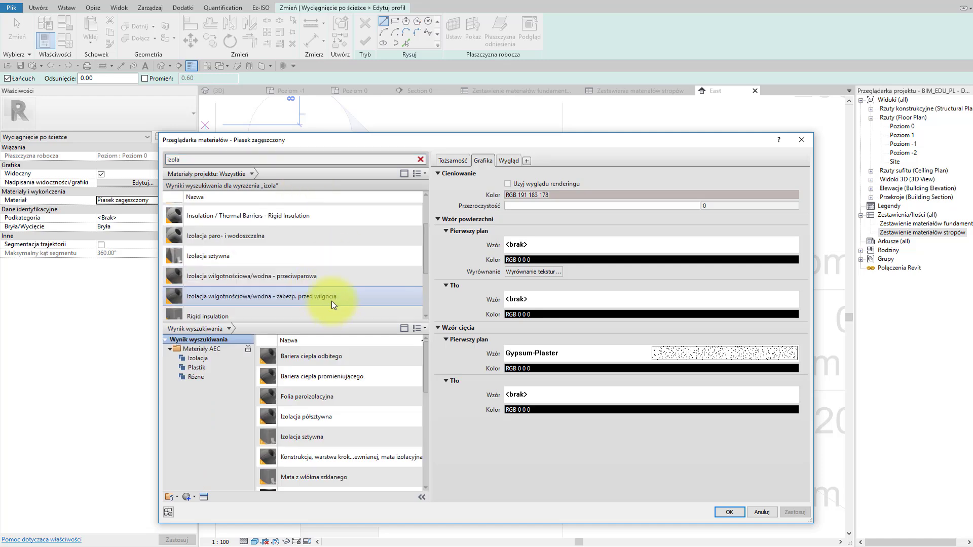
click(332, 296)
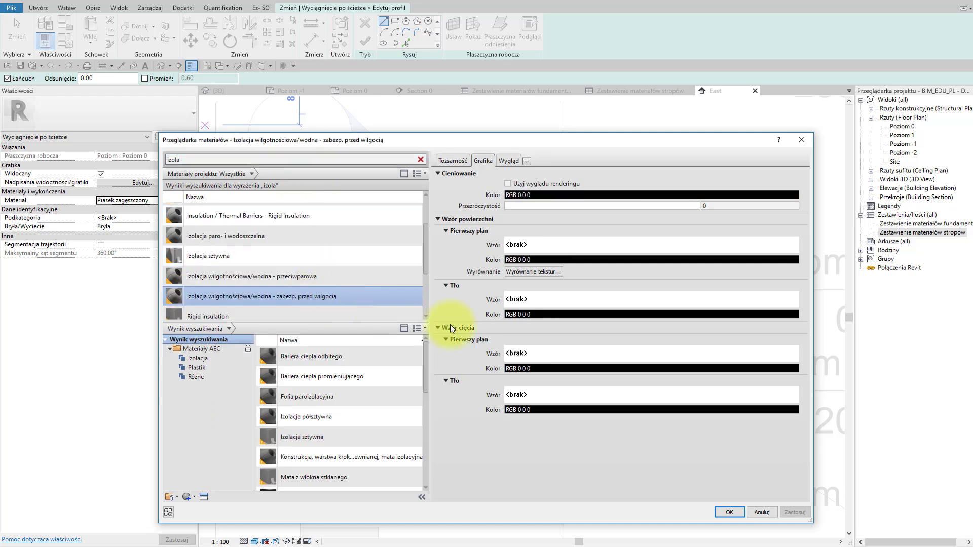
click(729, 512)
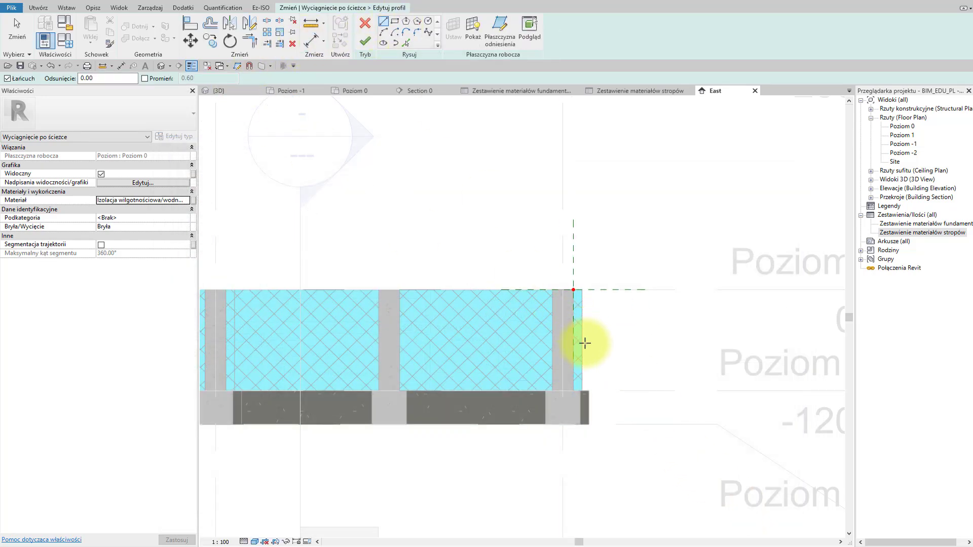
Set the project length units to millimetres with the UN command.
key(u)
key(n)
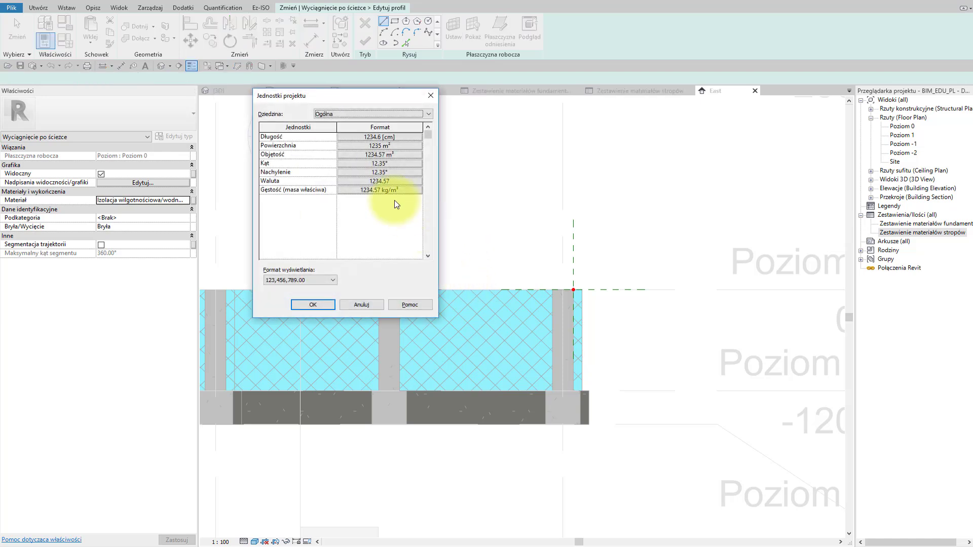
click(390, 138)
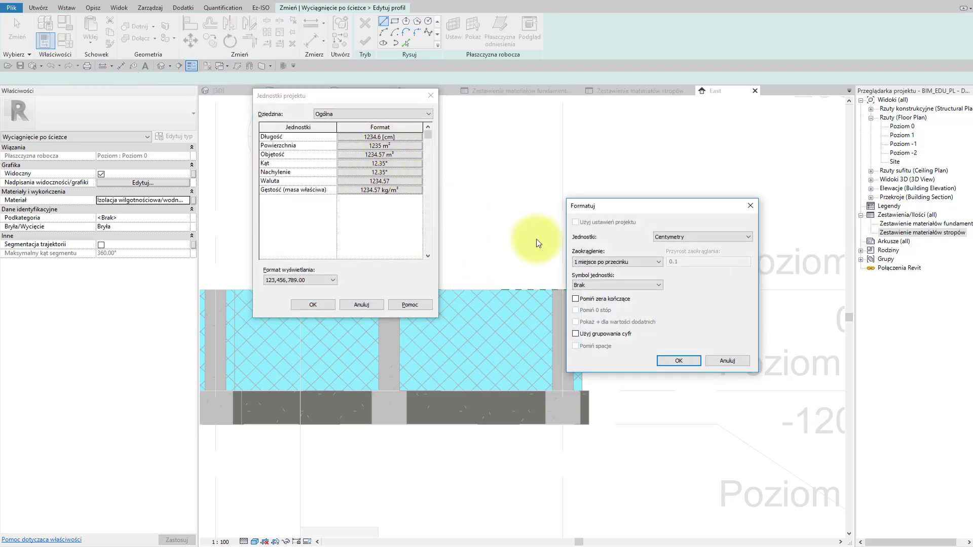
click(675, 237)
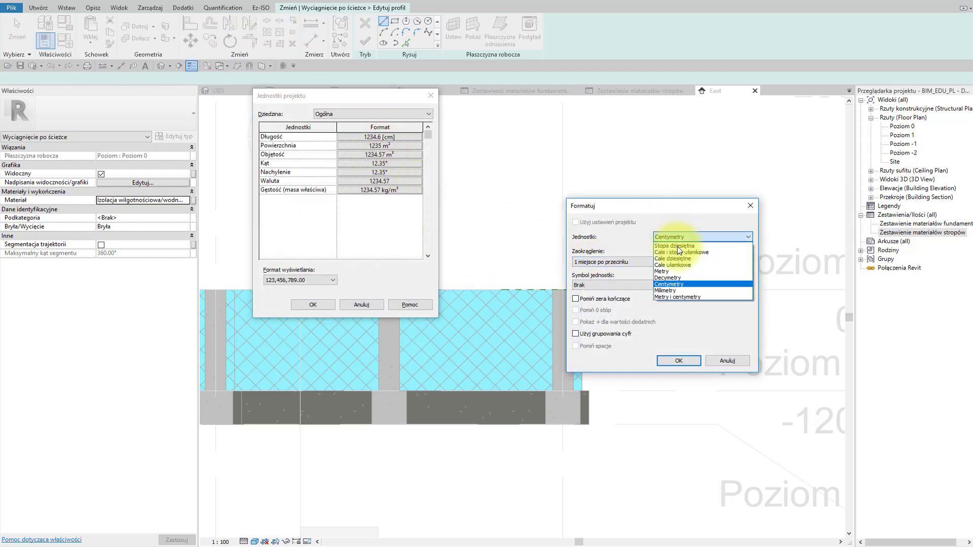
click(687, 291)
click(679, 361)
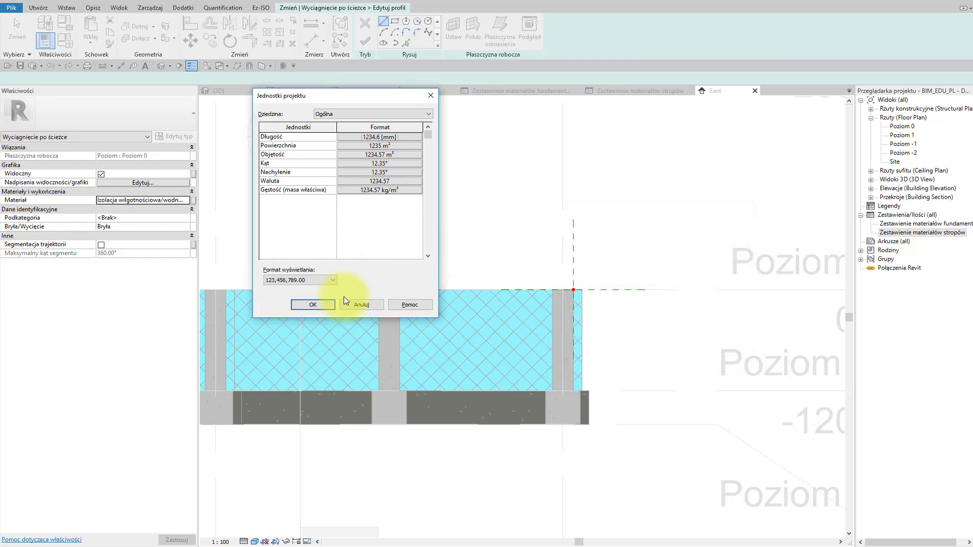
click(312, 305)
Sketch the first profile lines from the wall corner, lengthening the vertical line to 108.1.
scroll(582, 393, up, 2)
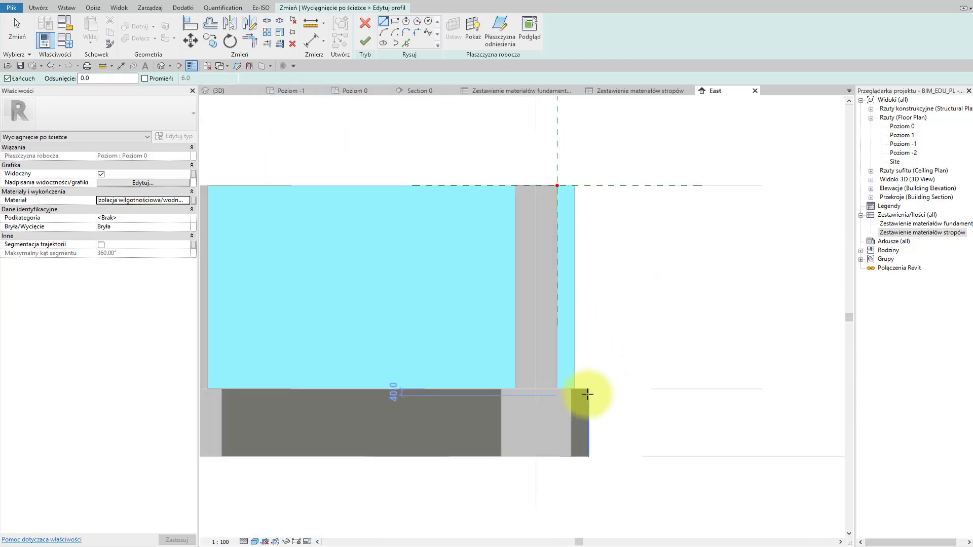
scroll(563, 387, up, 2)
click(563, 388)
scroll(562, 377, up, 2)
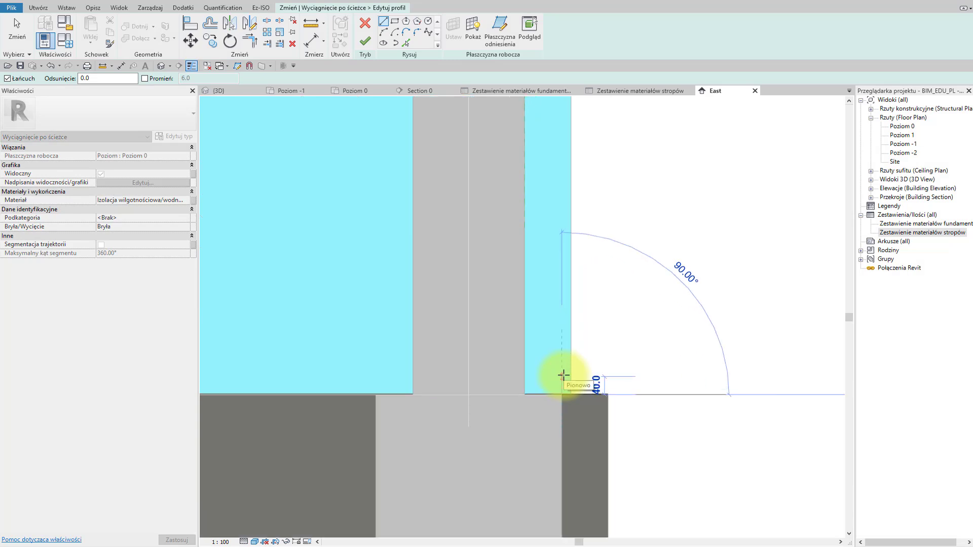
scroll(563, 375, up, 1)
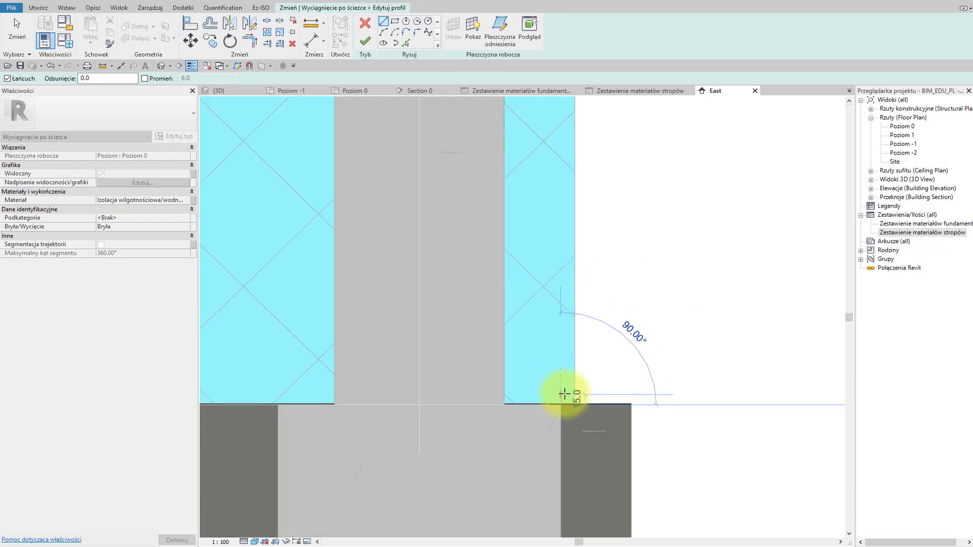
scroll(561, 394, up, 2)
text(00)
key(Return)
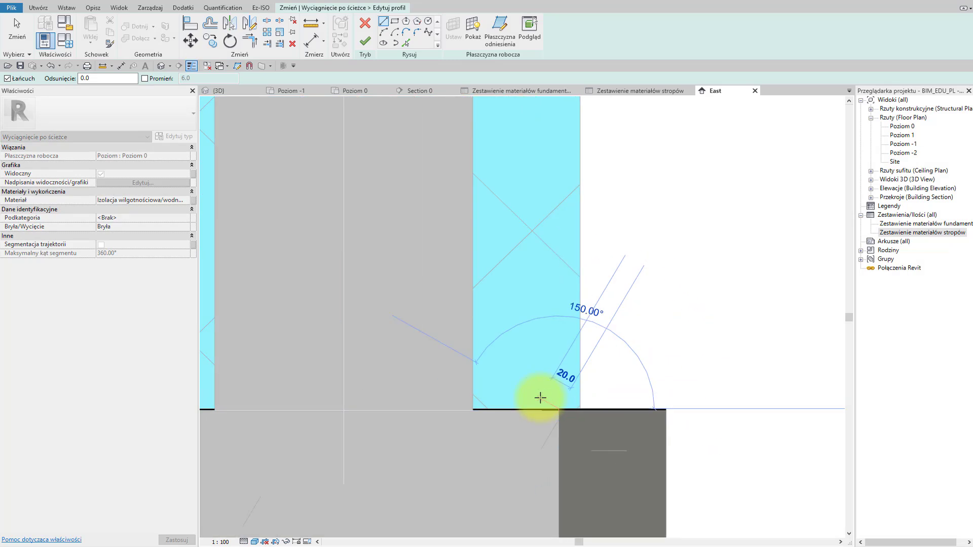
scroll(510, 403, up, 2)
scroll(472, 407, up, 2)
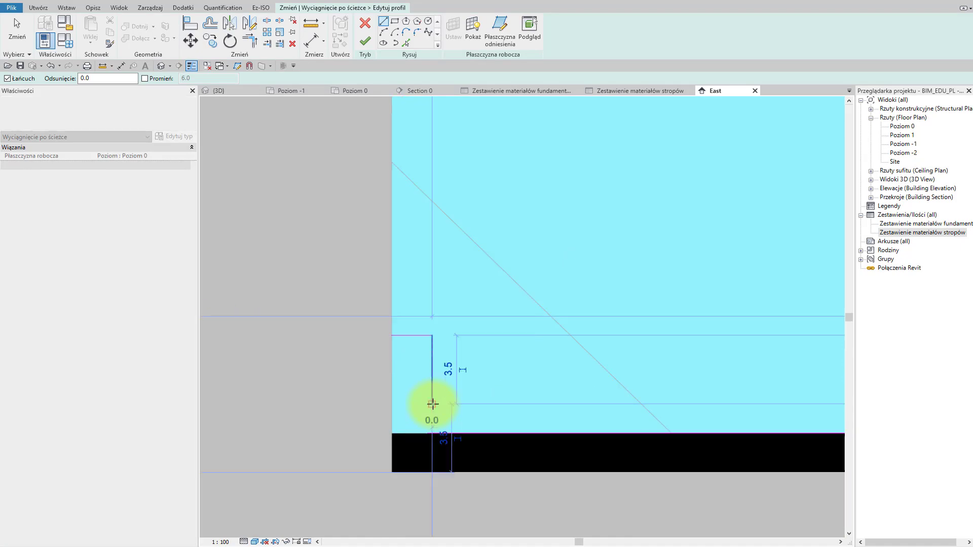
key(Escape)
key(Escape)
click(432, 338)
drag(432, 336, 435, 135)
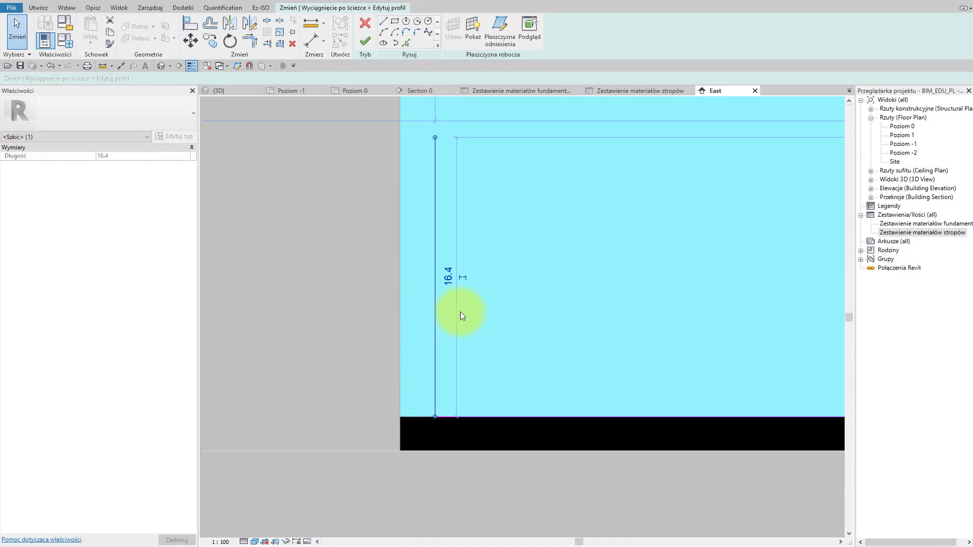
click(442, 269)
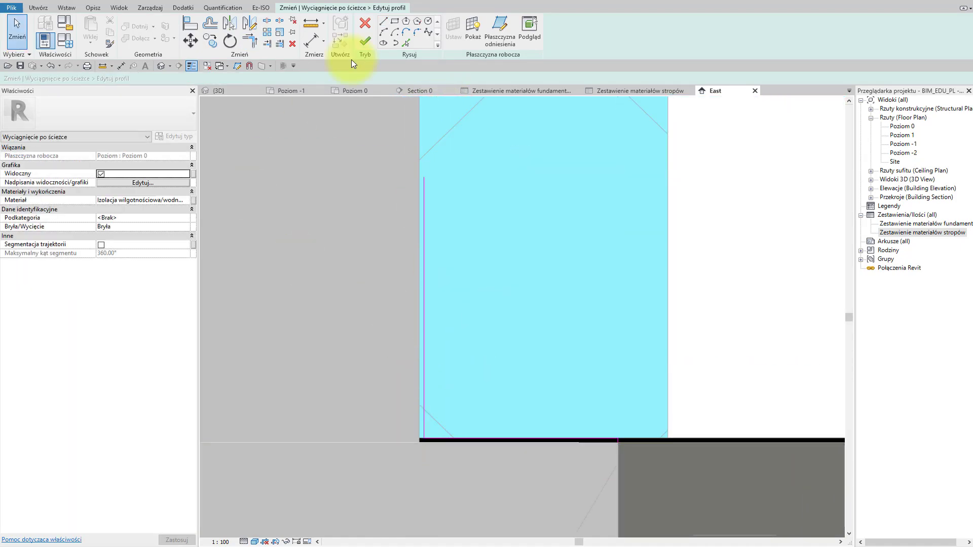
Round the lower-left profile corner with a 6.0 fillet arc and draw the top segment.
click(416, 33)
click(451, 441)
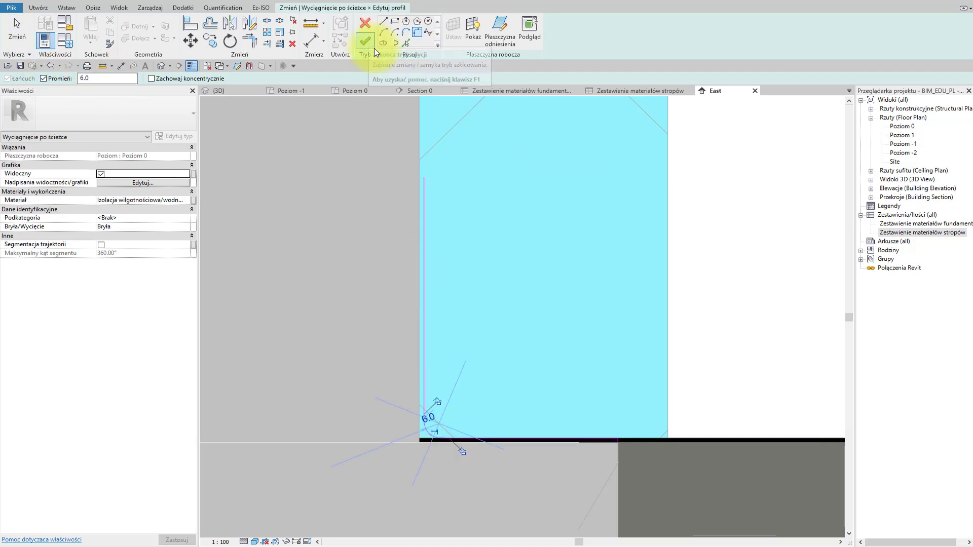
middle_drag(465, 354, 504, 276)
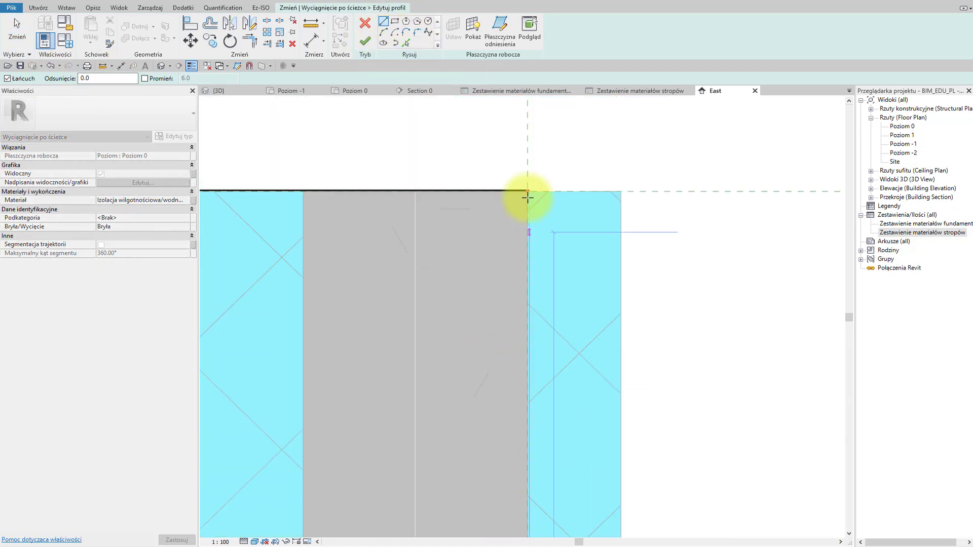
scroll(524, 195, up, 5)
click(527, 196)
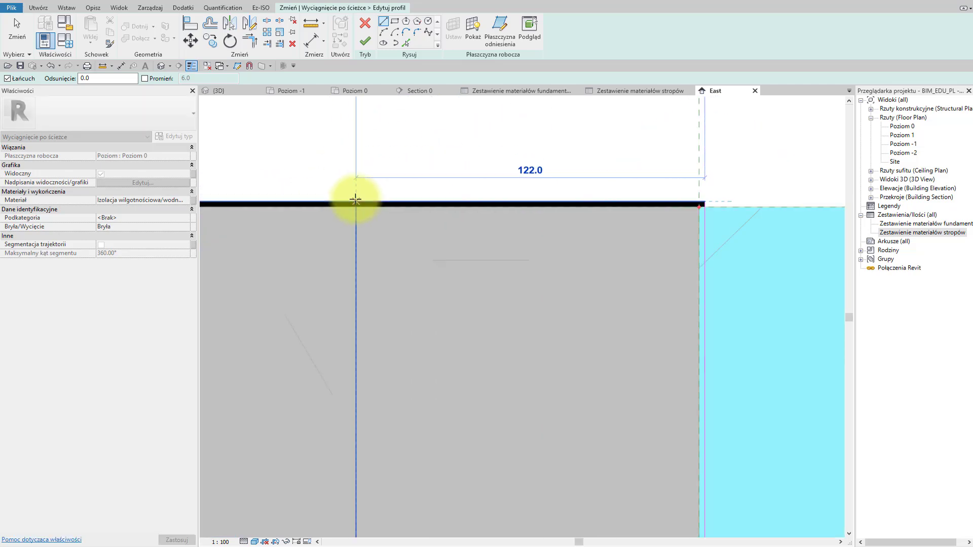
click(354, 200)
click(699, 206)
Close the L-shaped profile with the final segment and finish the sweep sketch.
scroll(615, 174, down, 3)
middle_drag(614, 174, 540, 373)
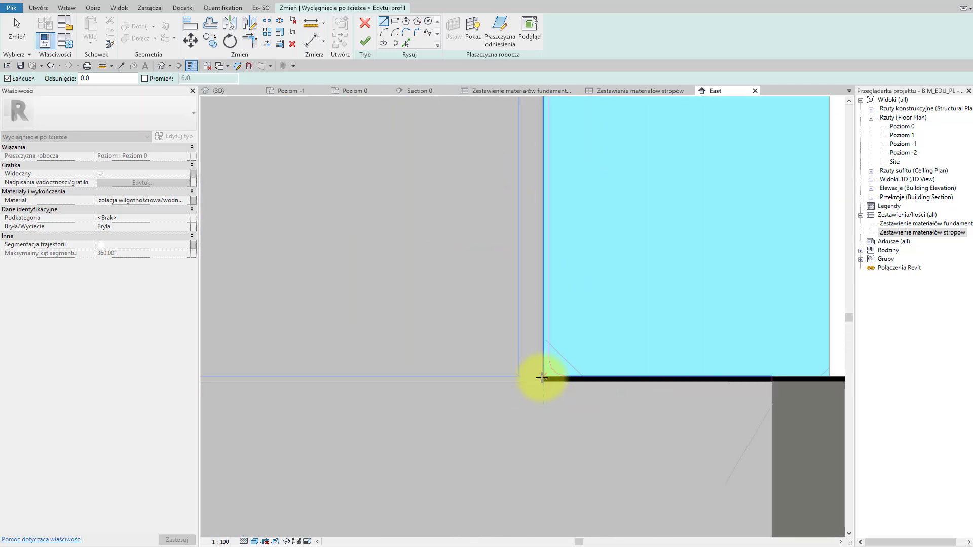
scroll(590, 361, up, 3)
click(589, 361)
click(373, 45)
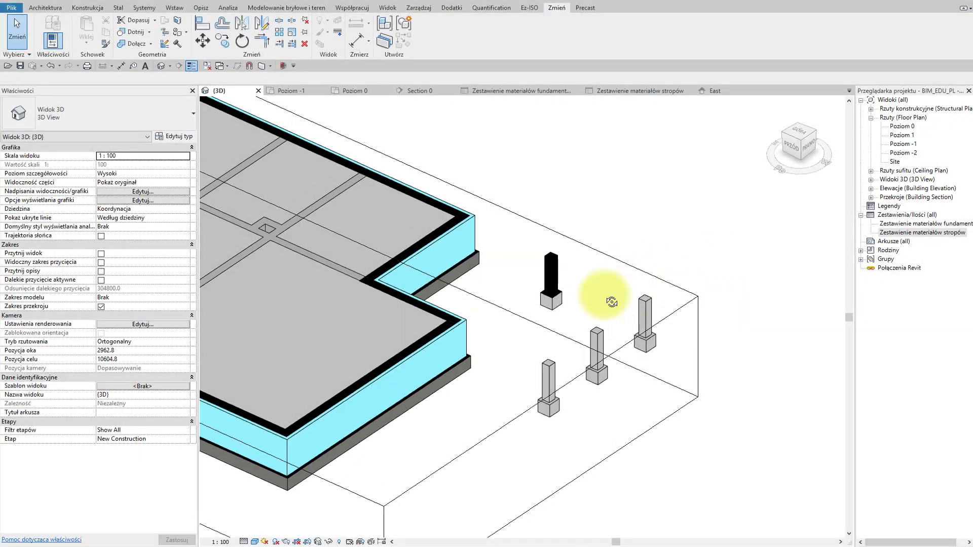
Orbit, pan and zoom the 3D view to show the whole slab, insulated edges and footings.
shift+middle_drag(611, 302, 532, 326)
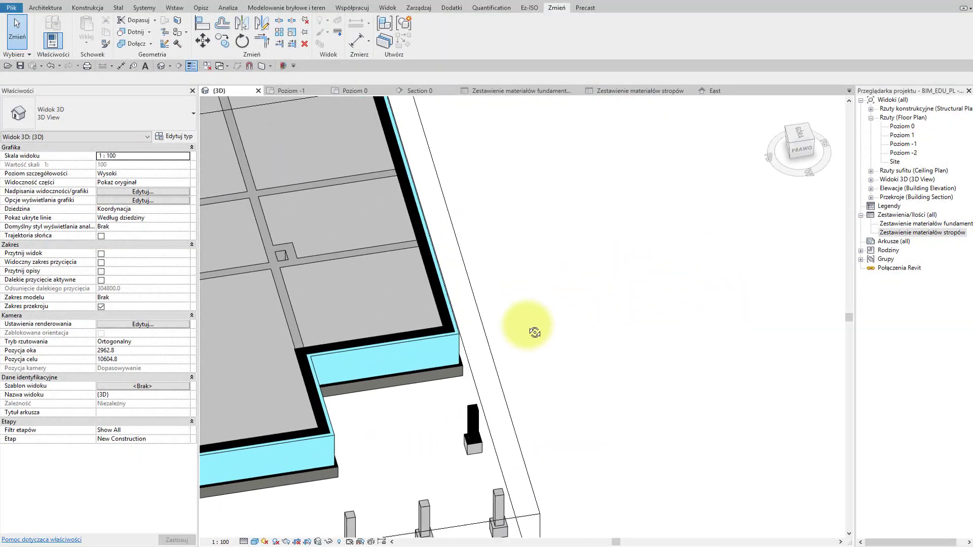
scroll(569, 265, up, 3)
scroll(564, 307, up, 3)
scroll(562, 305, down, 1)
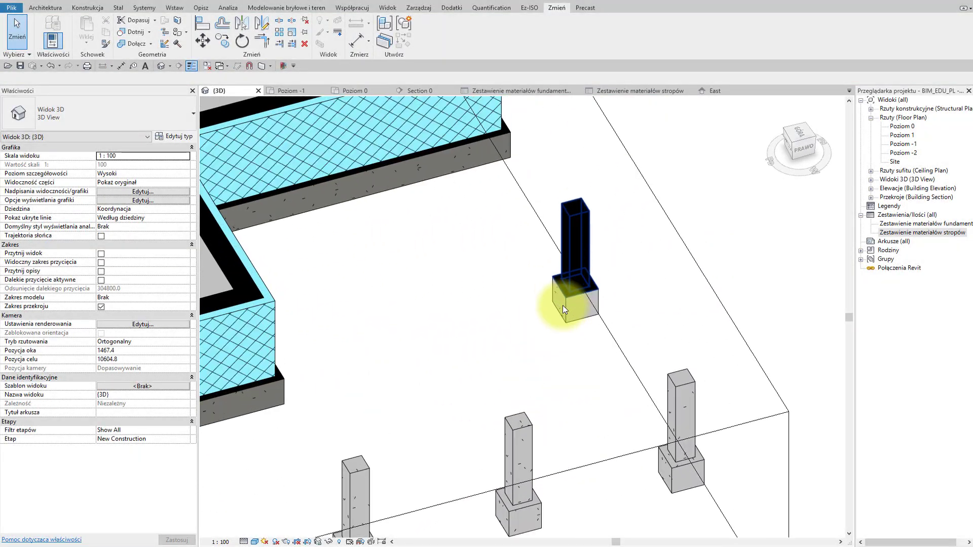
scroll(562, 305, down, 1)
scroll(521, 329, down, 1)
scroll(522, 330, down, 2)
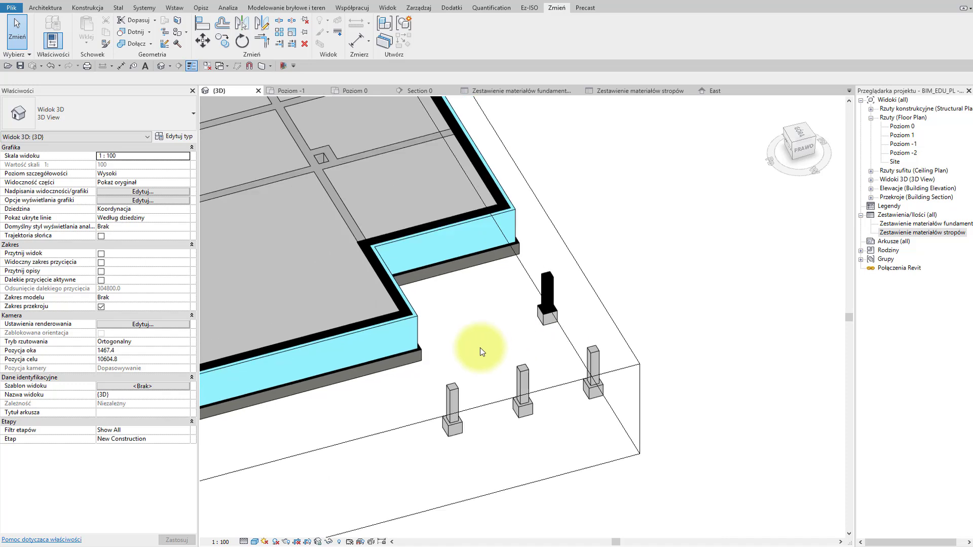
middle_drag(479, 347, 517, 337)
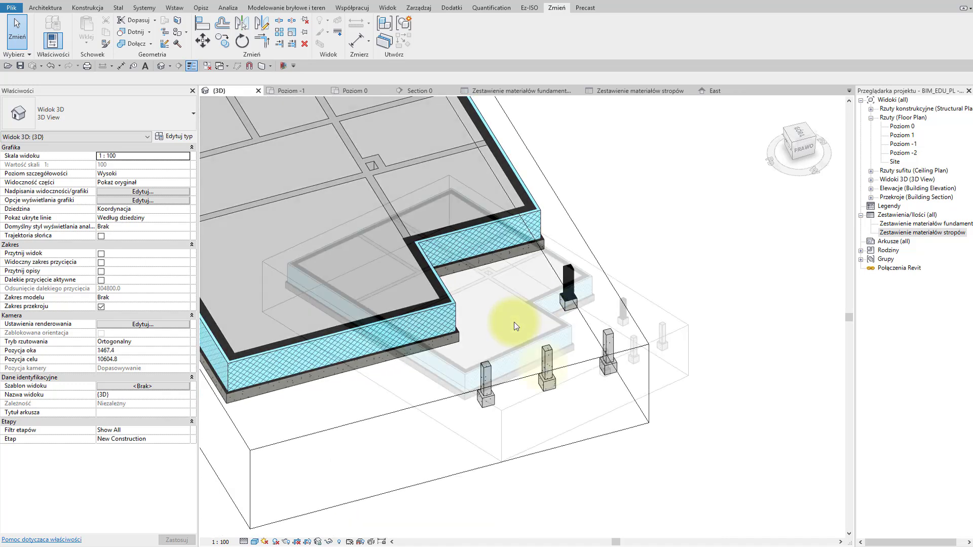
scroll(515, 327, down, 3)
shift+middle_drag(514, 311, 543, 370)
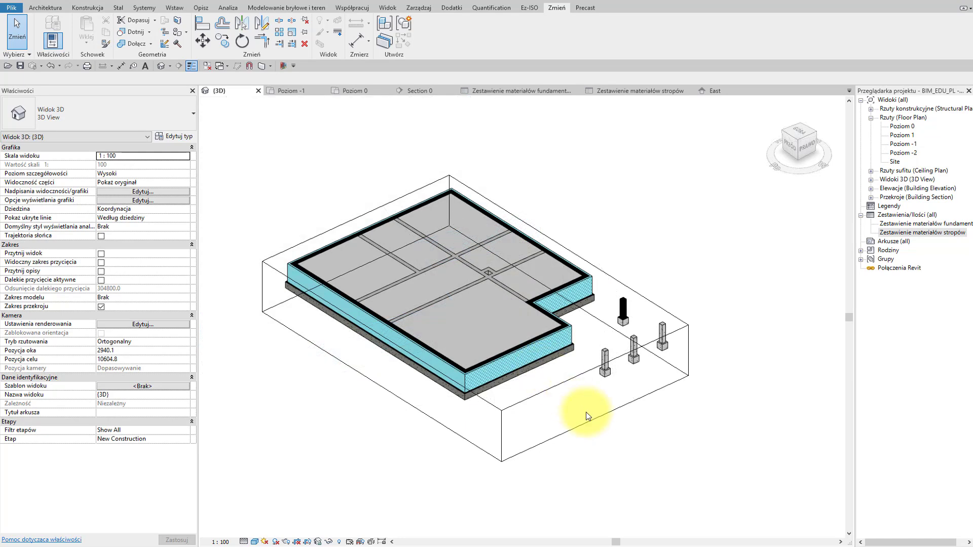